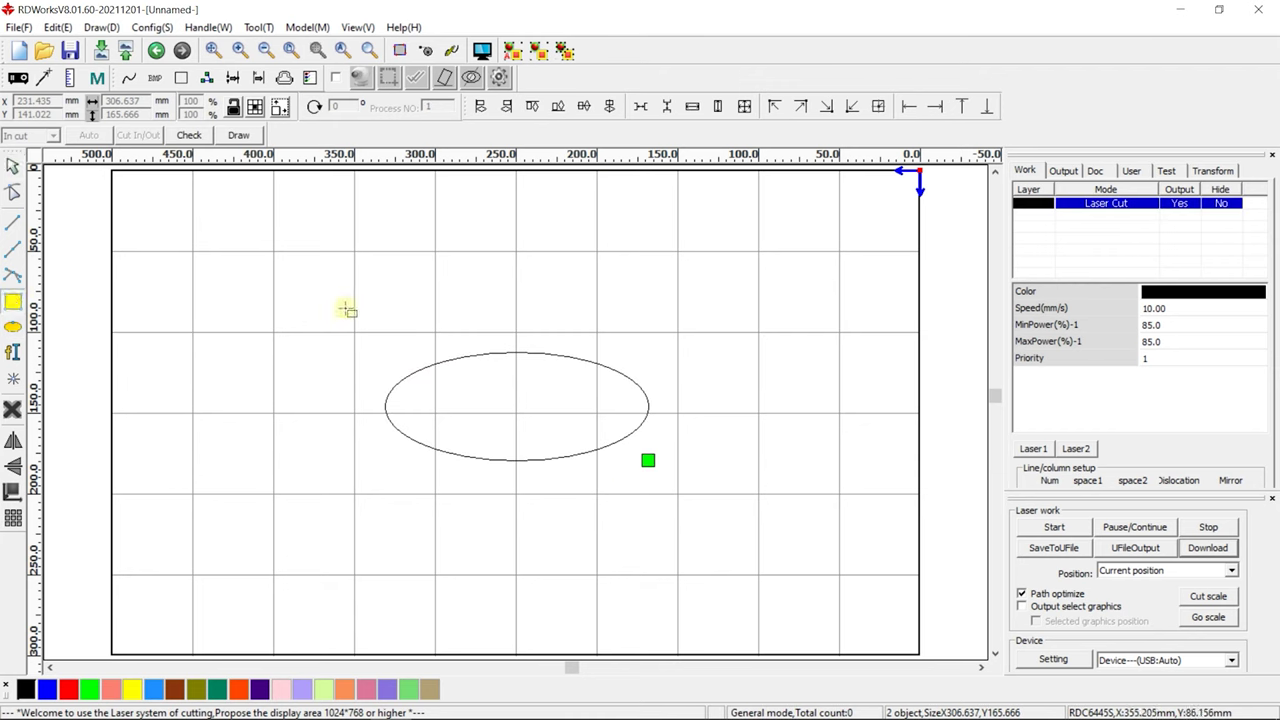
Confirm the Laser Cut layer settings and download the design to the controller as rectcirc
double_click(1076, 205)
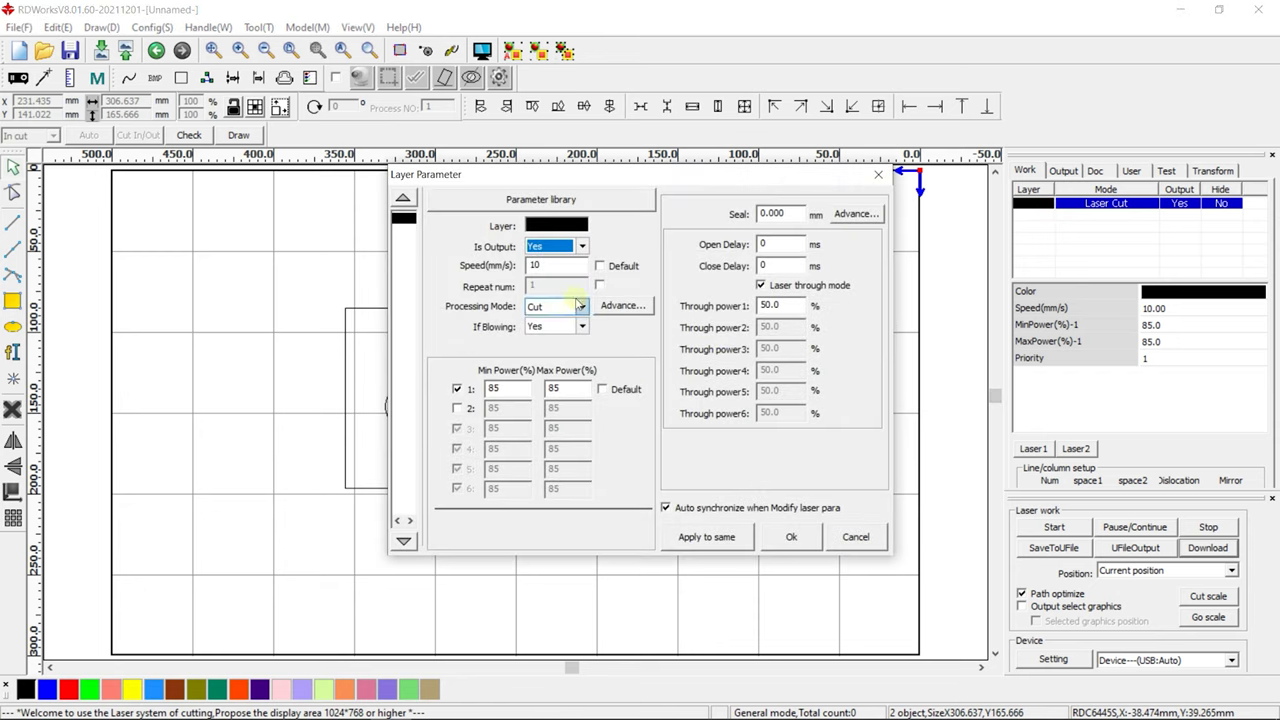
click(791, 538)
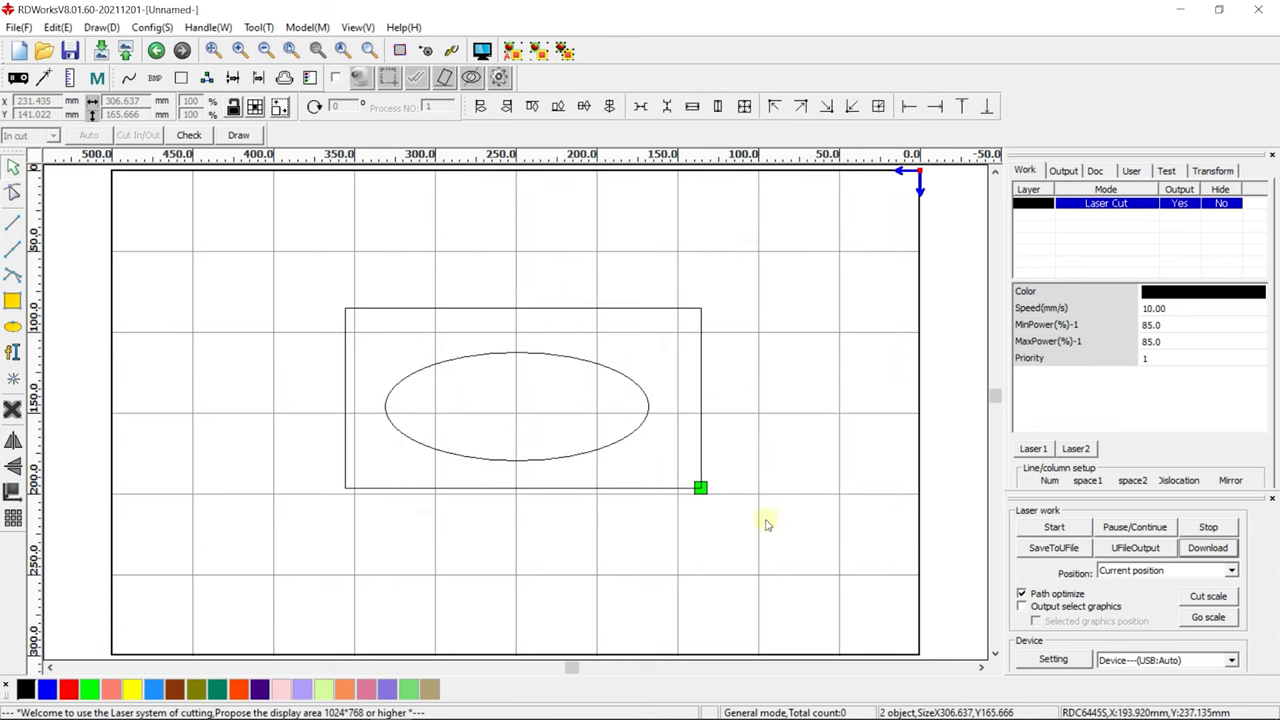
click(1208, 548)
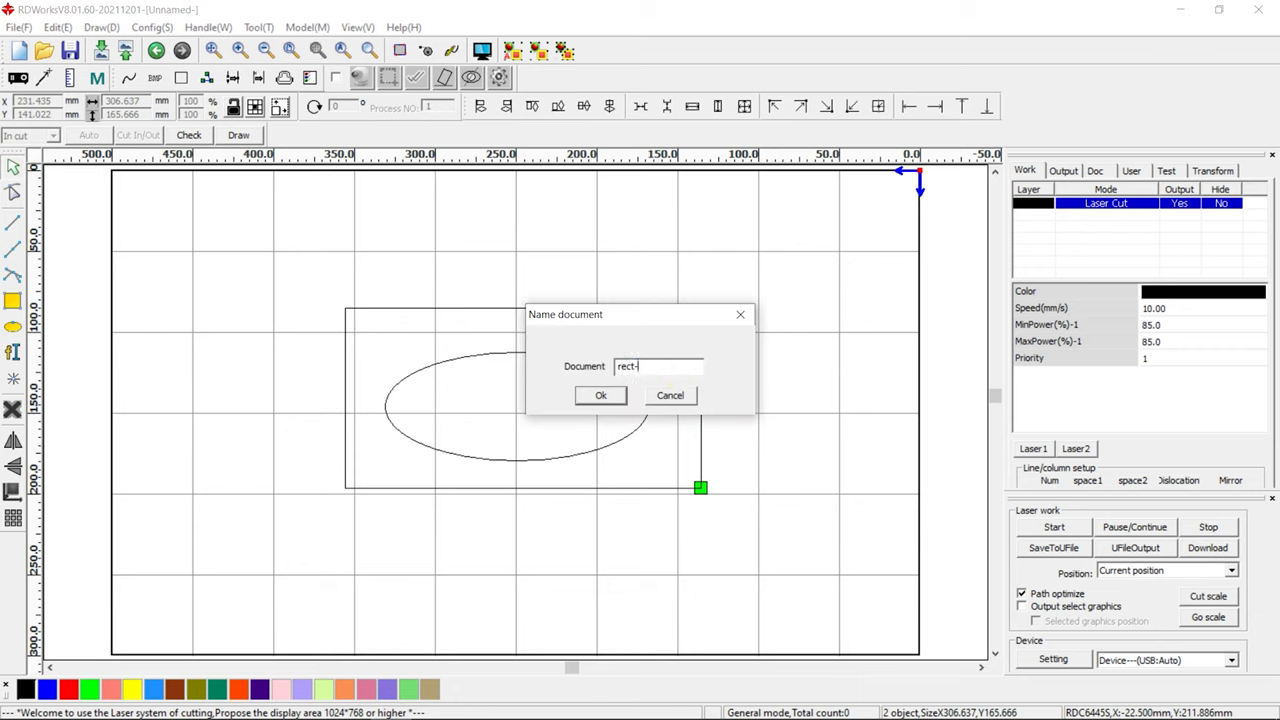
click(604, 400)
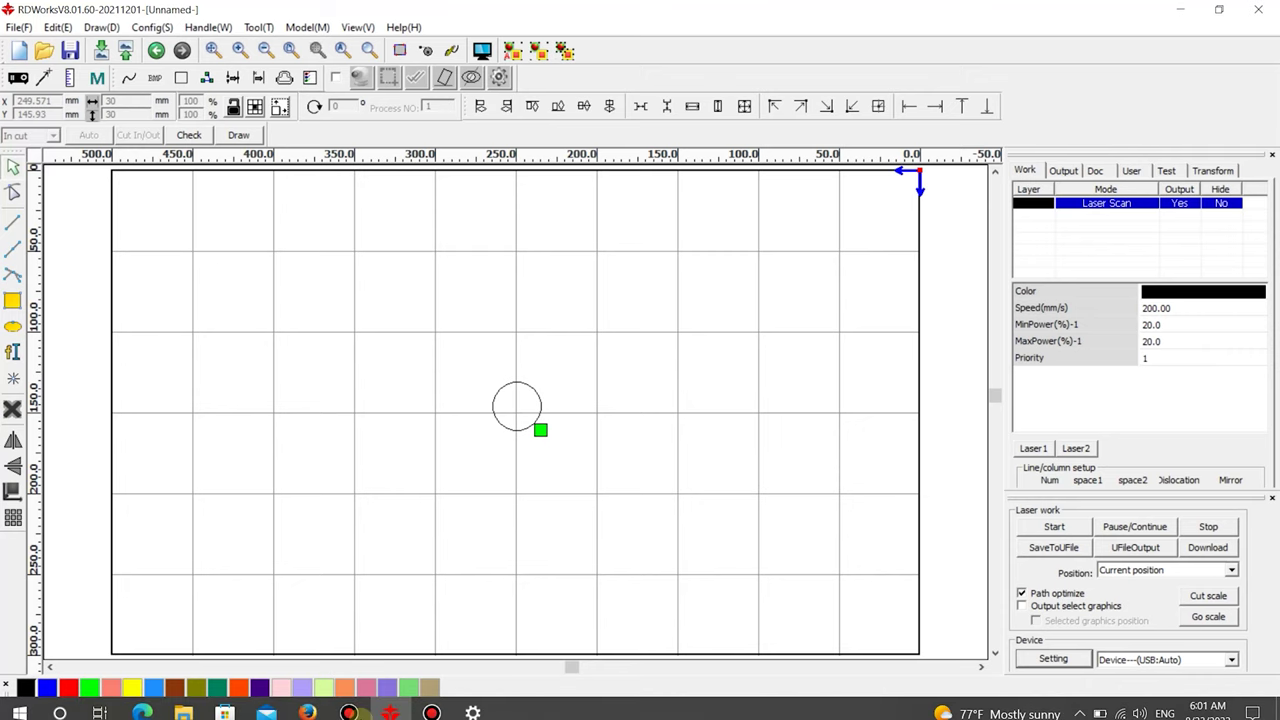
Open the Ethernet adapter's Internet Protocol Version 4 properties from Network Connections
click(472, 707)
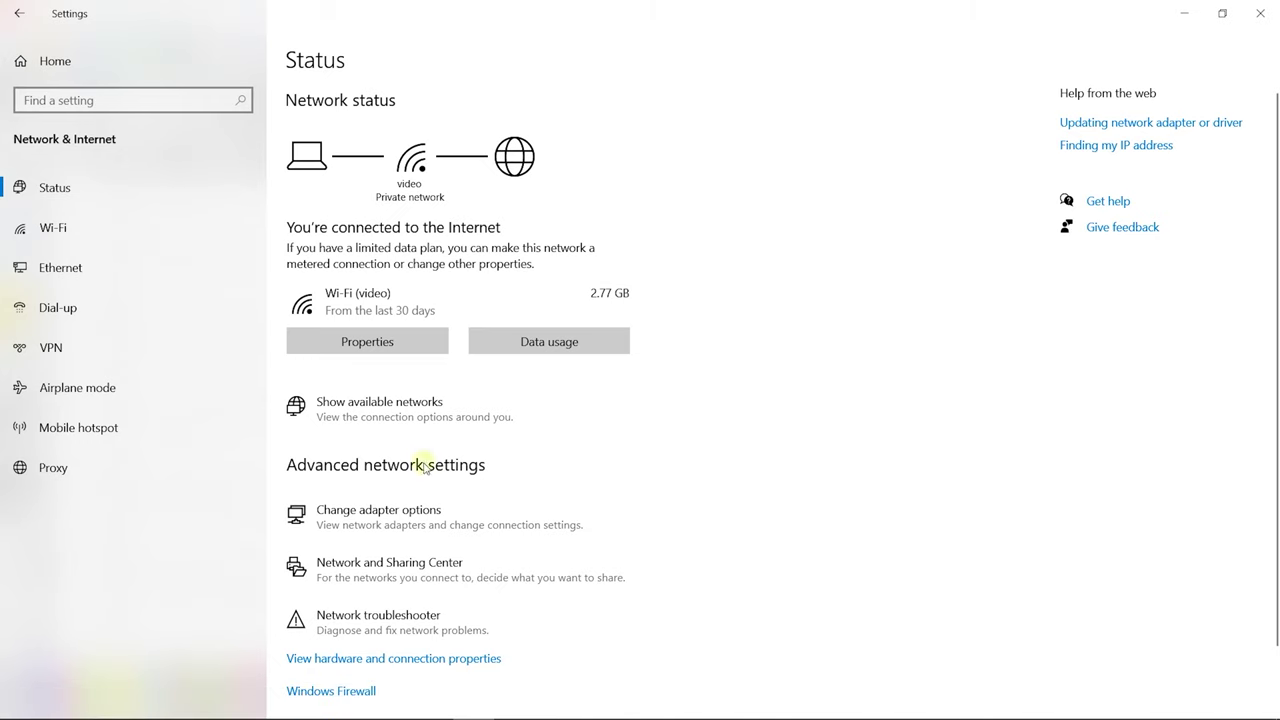
click(413, 520)
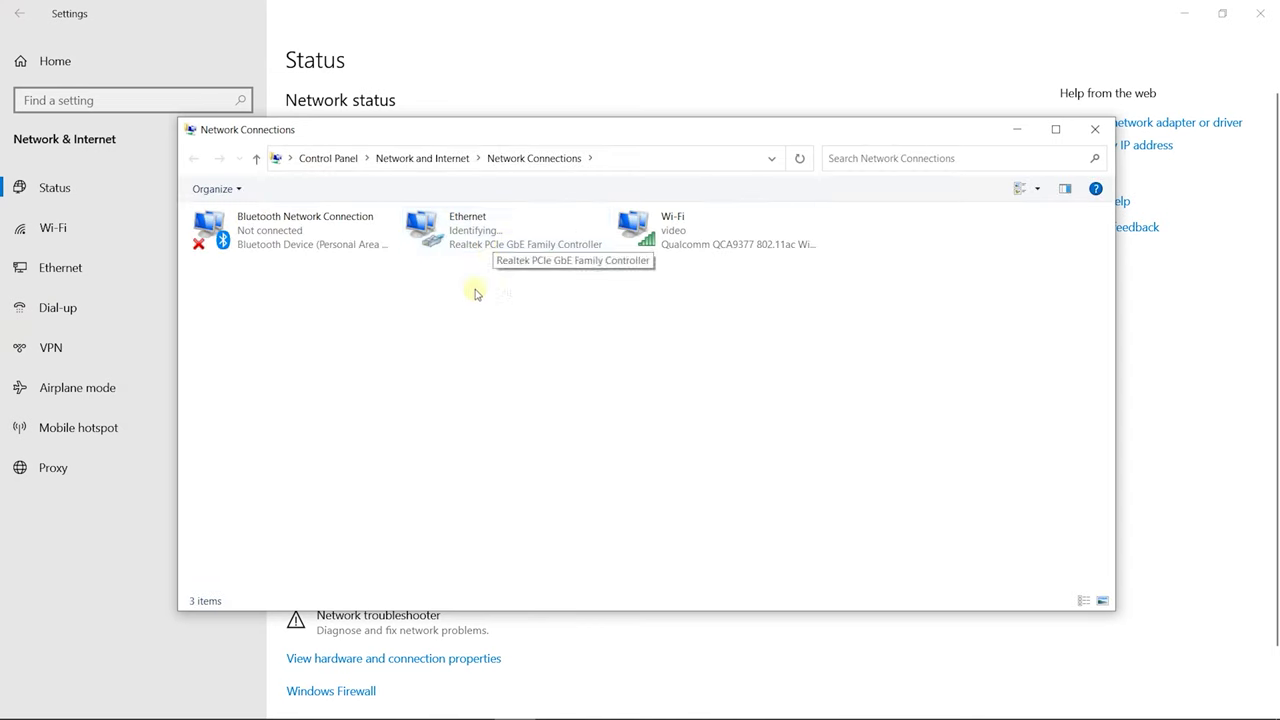
double_click(490, 250)
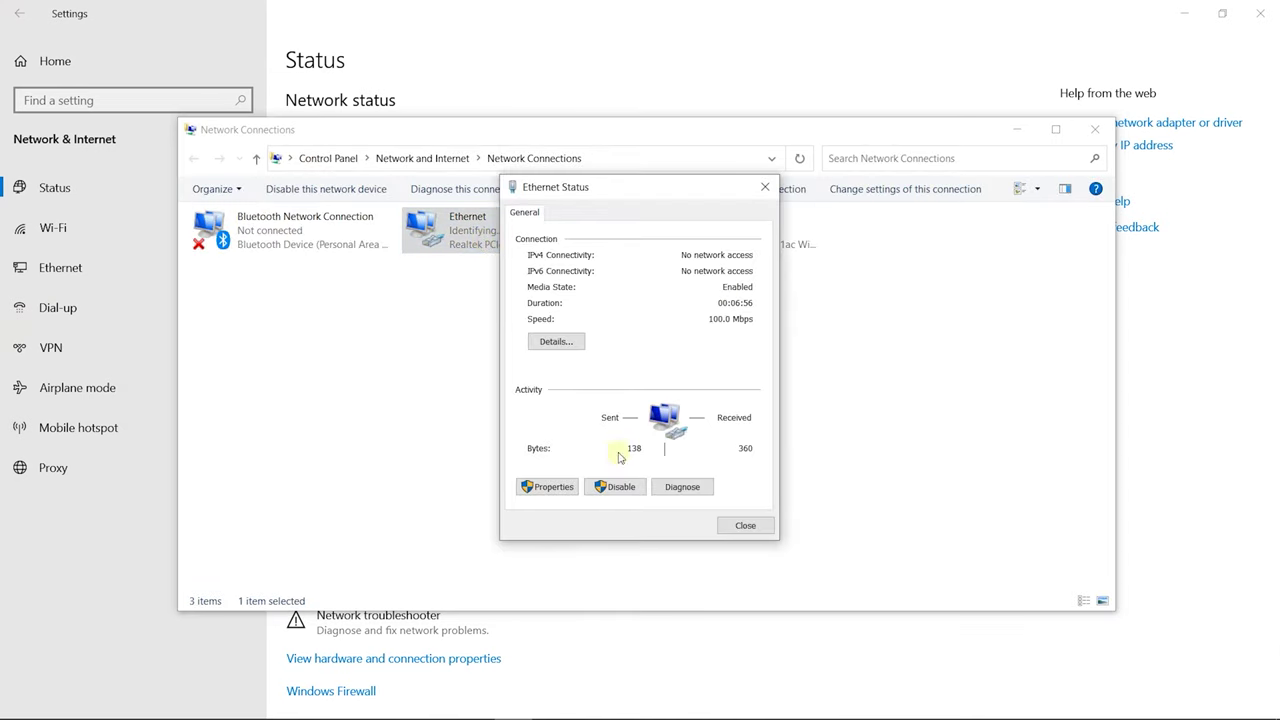
click(553, 487)
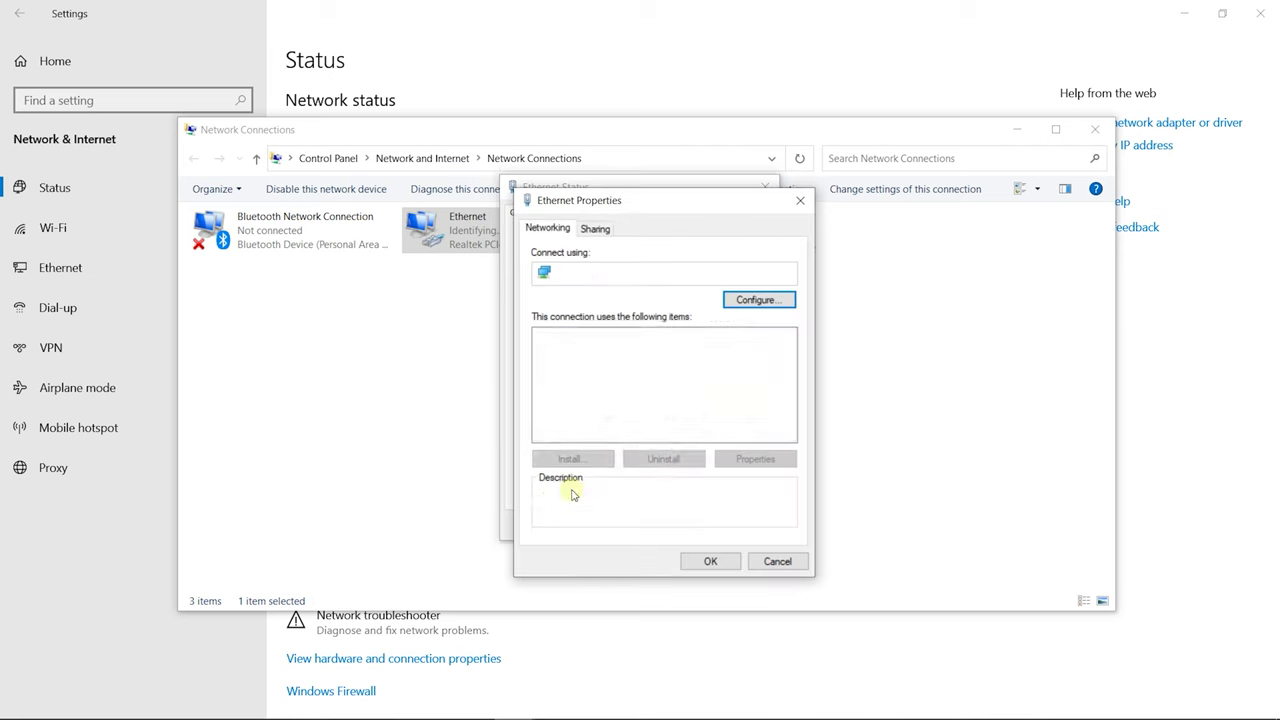
double_click(679, 378)
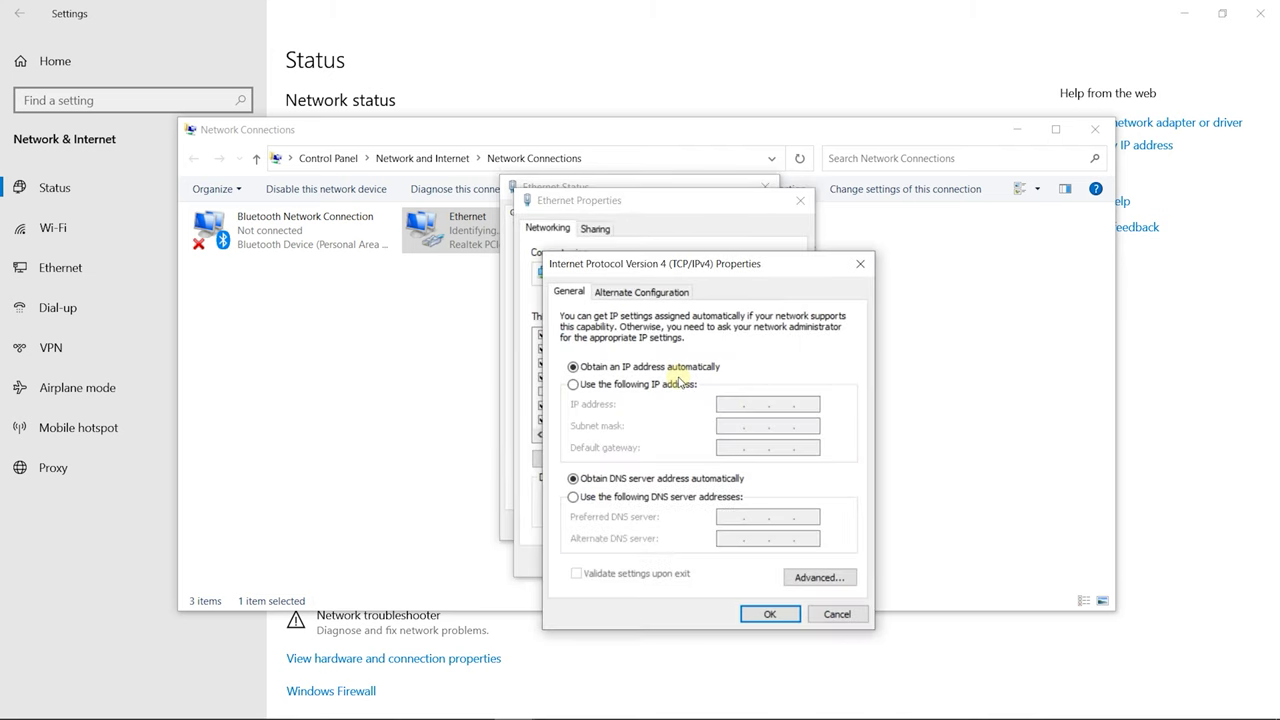
Set static IP 192.168.1.68, mask 255.255.255.0, gateway 192.168.1.1, and close the dialogs
click(656, 388)
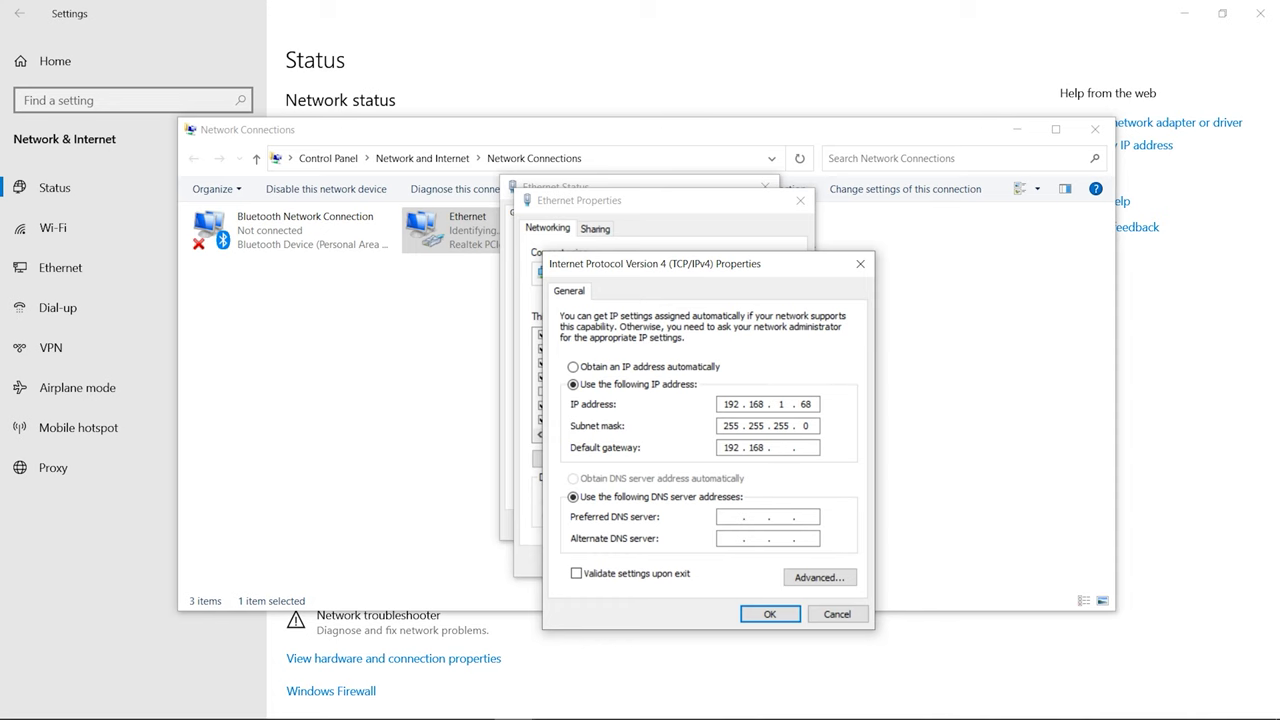
key(Tab)
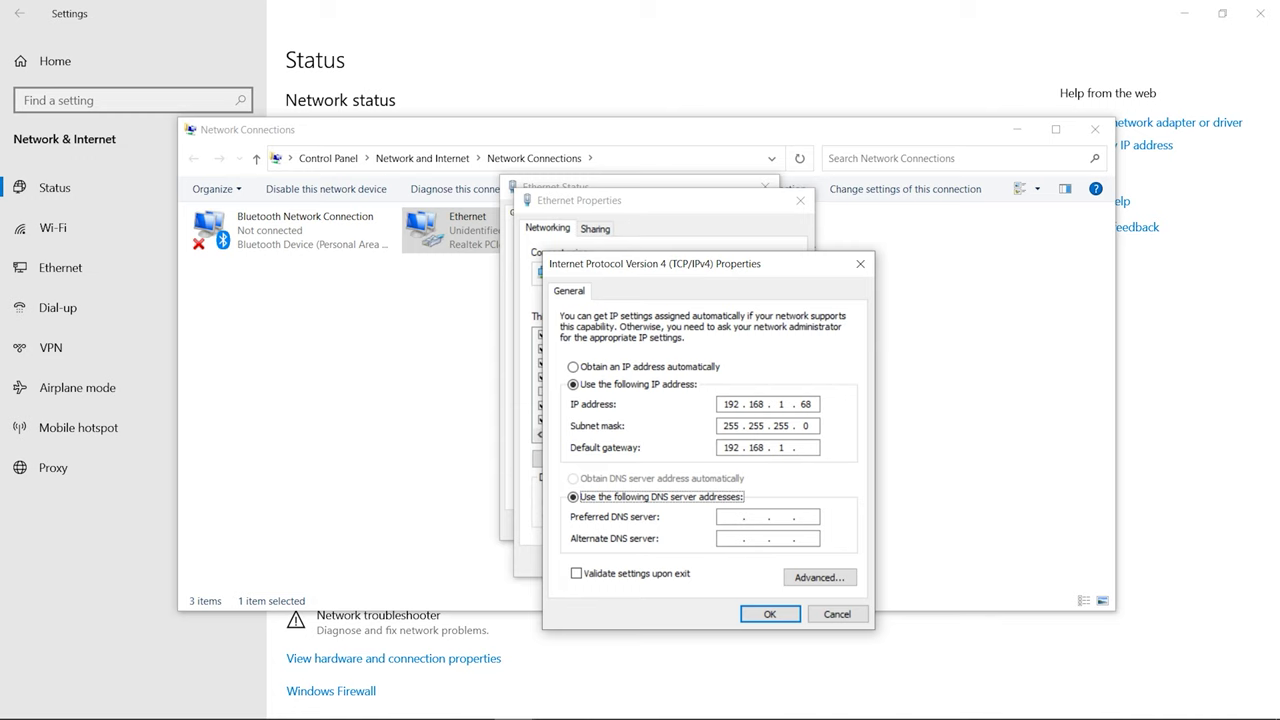
click(808, 447)
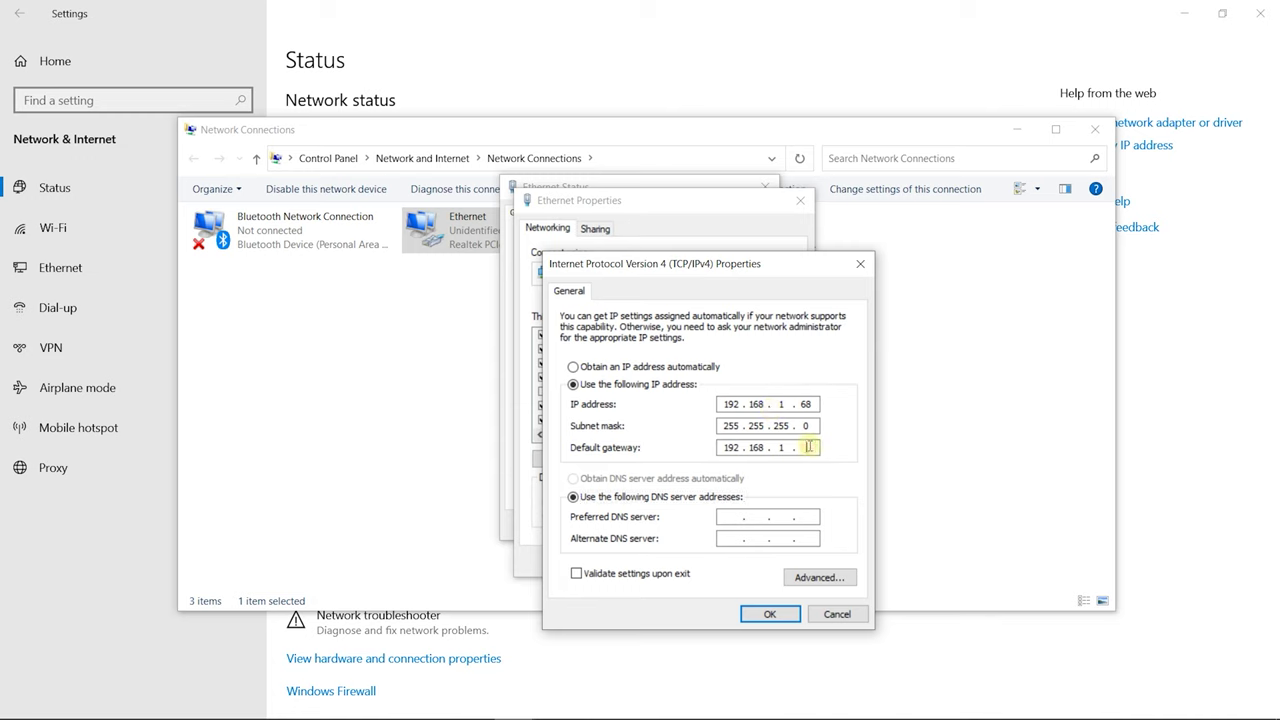
click(770, 613)
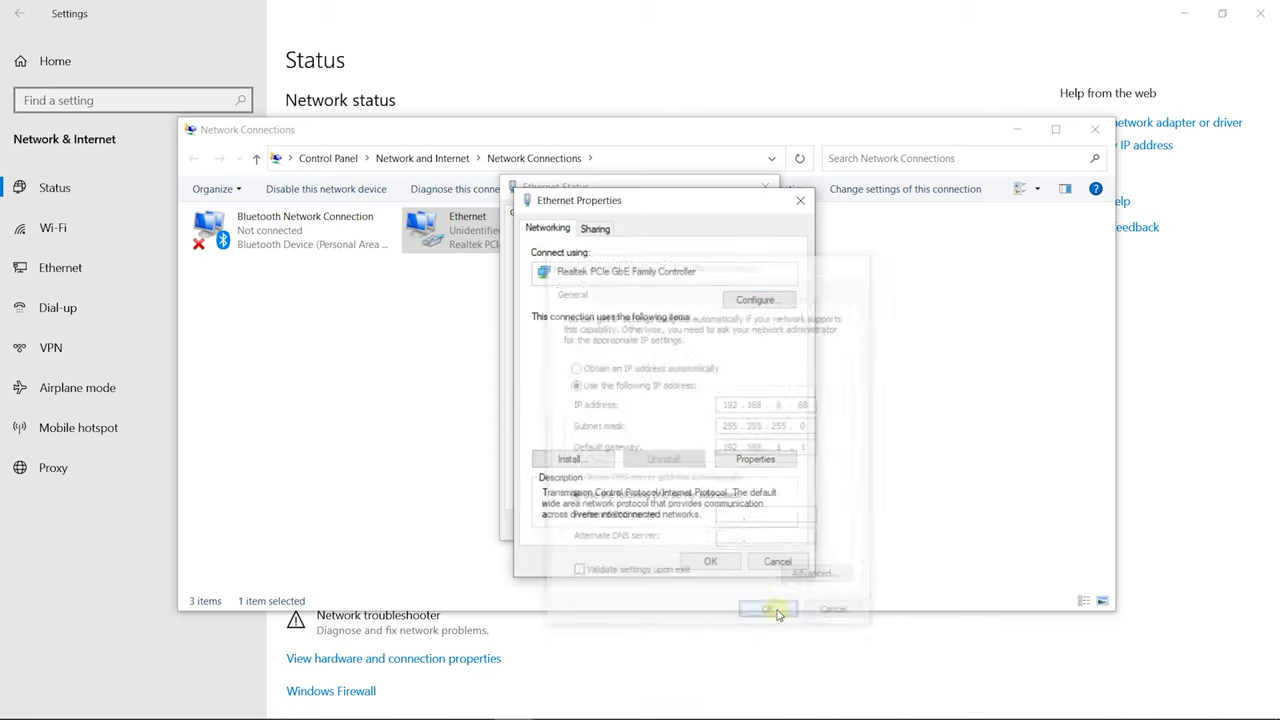
click(712, 562)
click(741, 524)
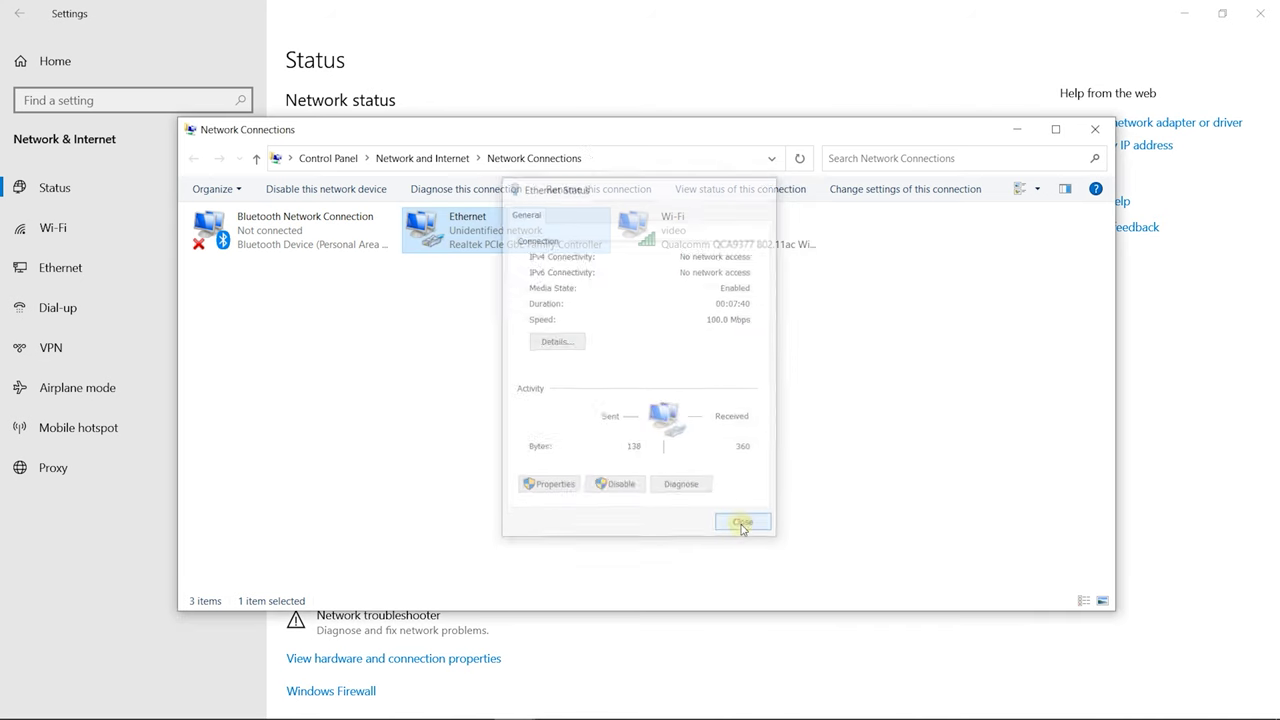
click(395, 705)
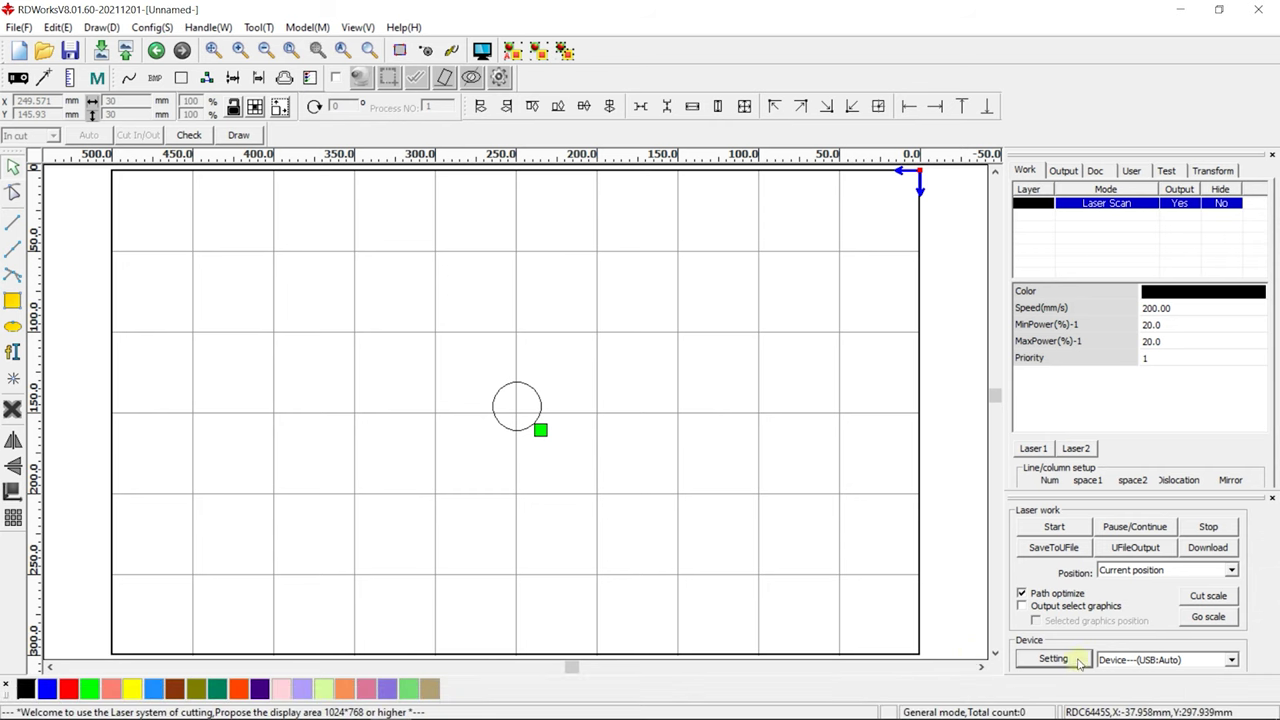
Add a Web device at IP 192.168.1.100, pass its port test, and select it as active
click(1053, 659)
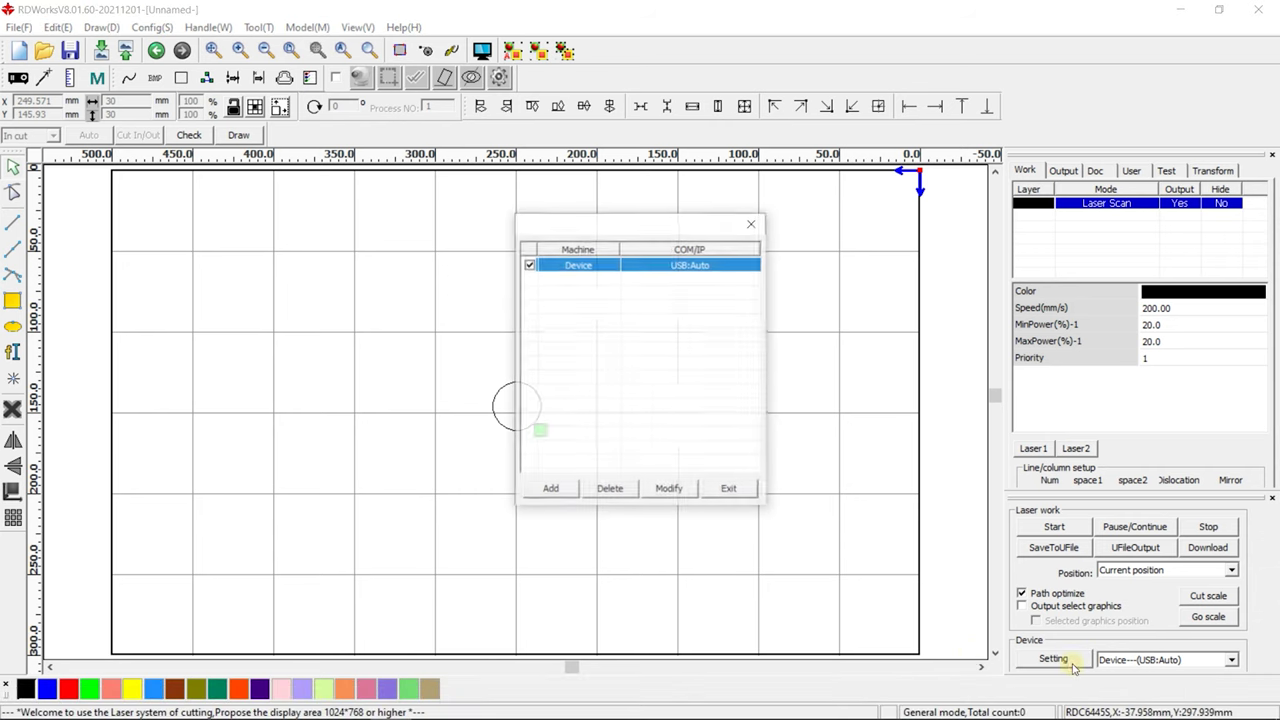
click(553, 490)
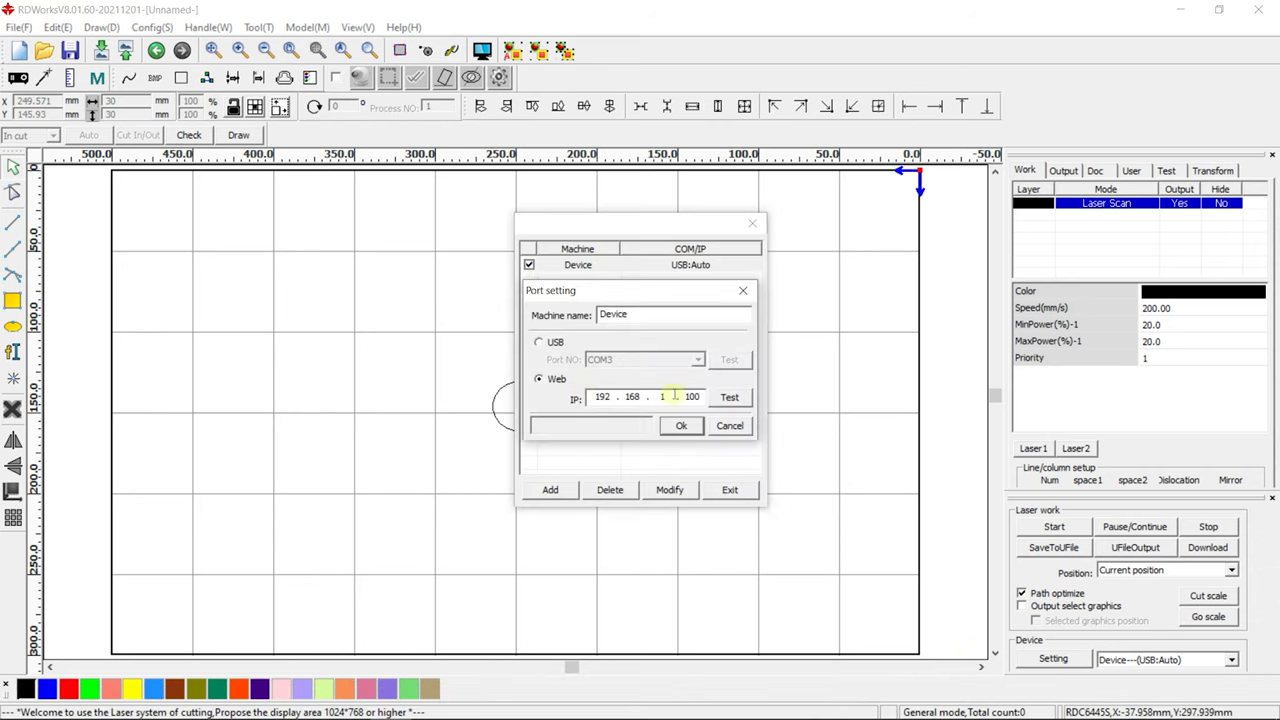
click(730, 398)
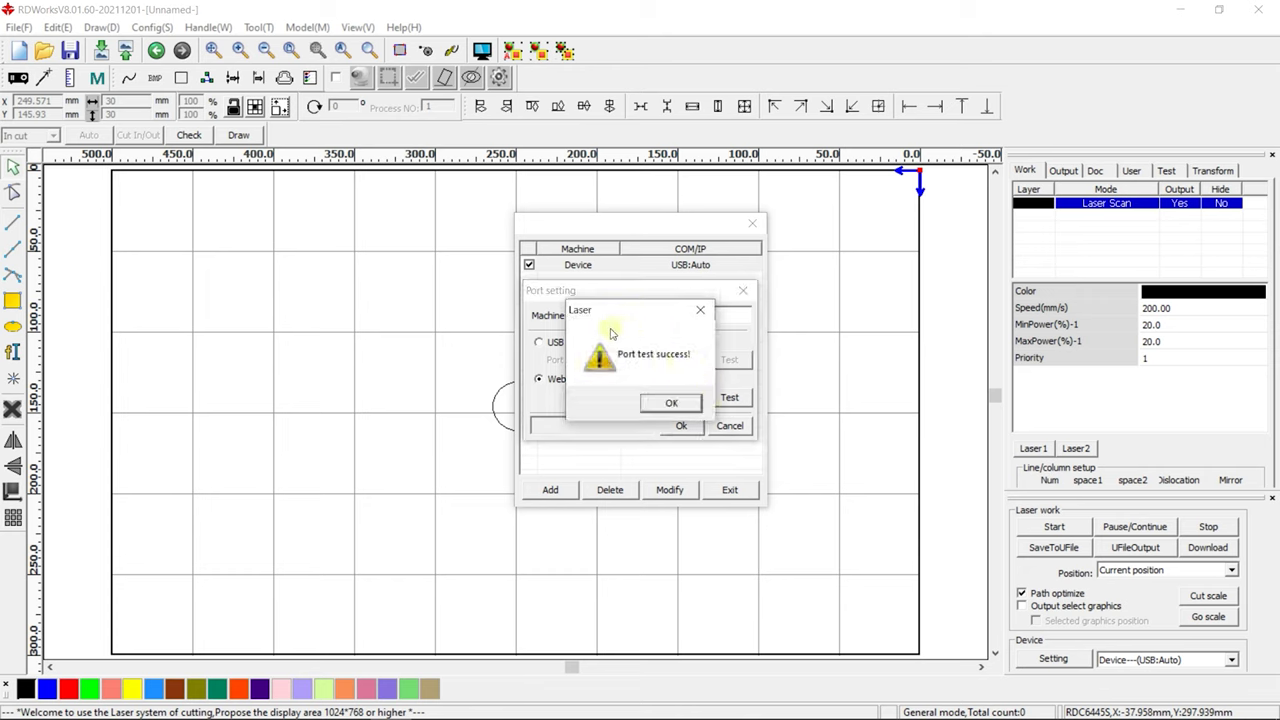
click(671, 403)
click(681, 425)
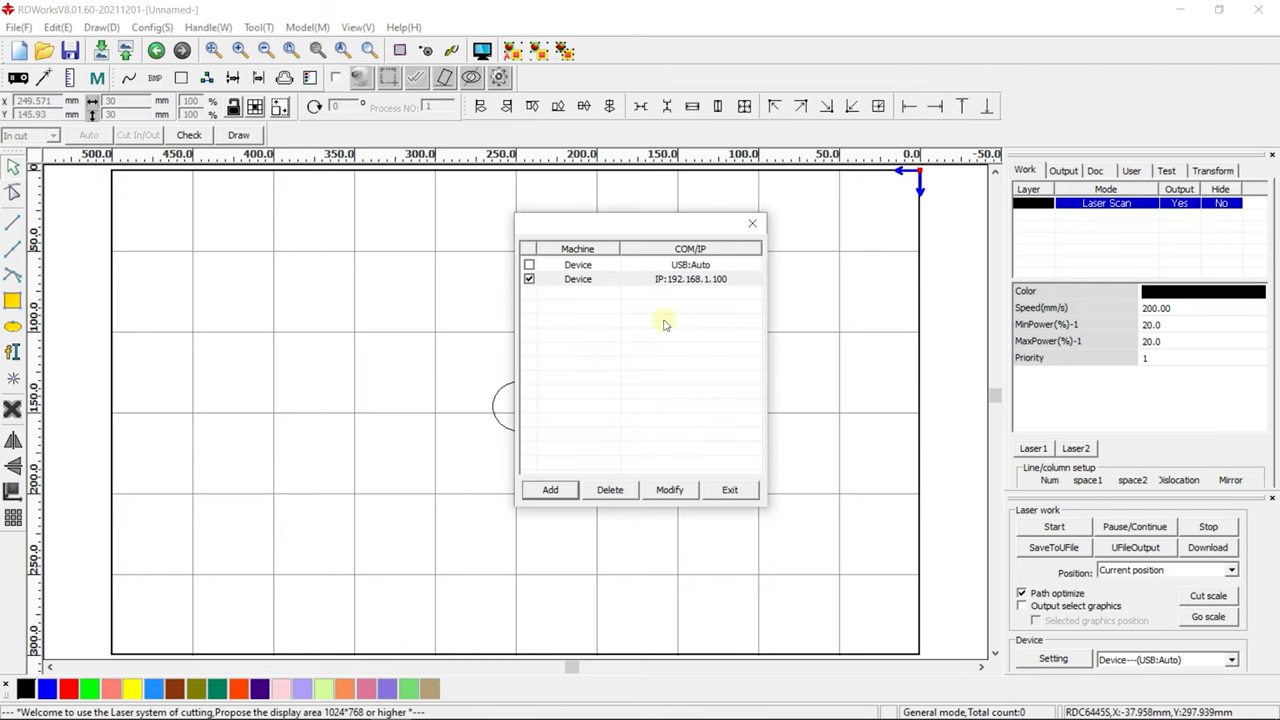
click(660, 283)
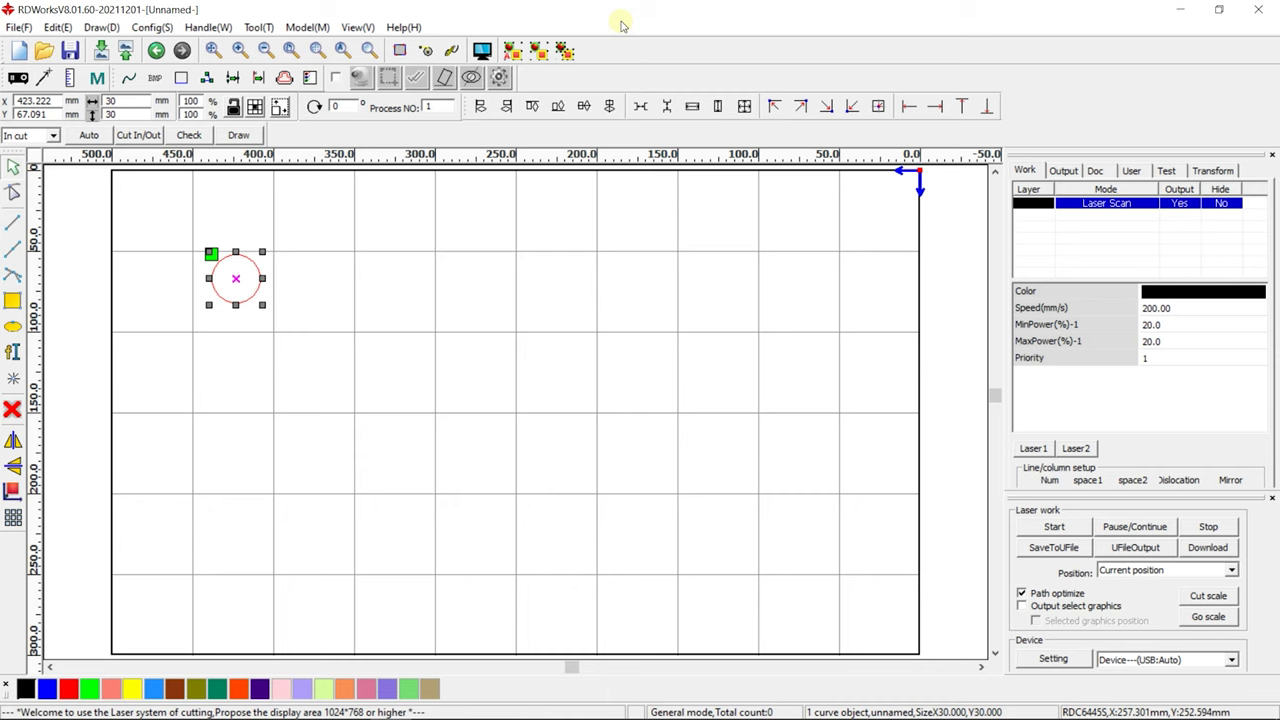
Set the page to 1200 × 900 mm with a top-left origin, then show the full page
click(142, 28)
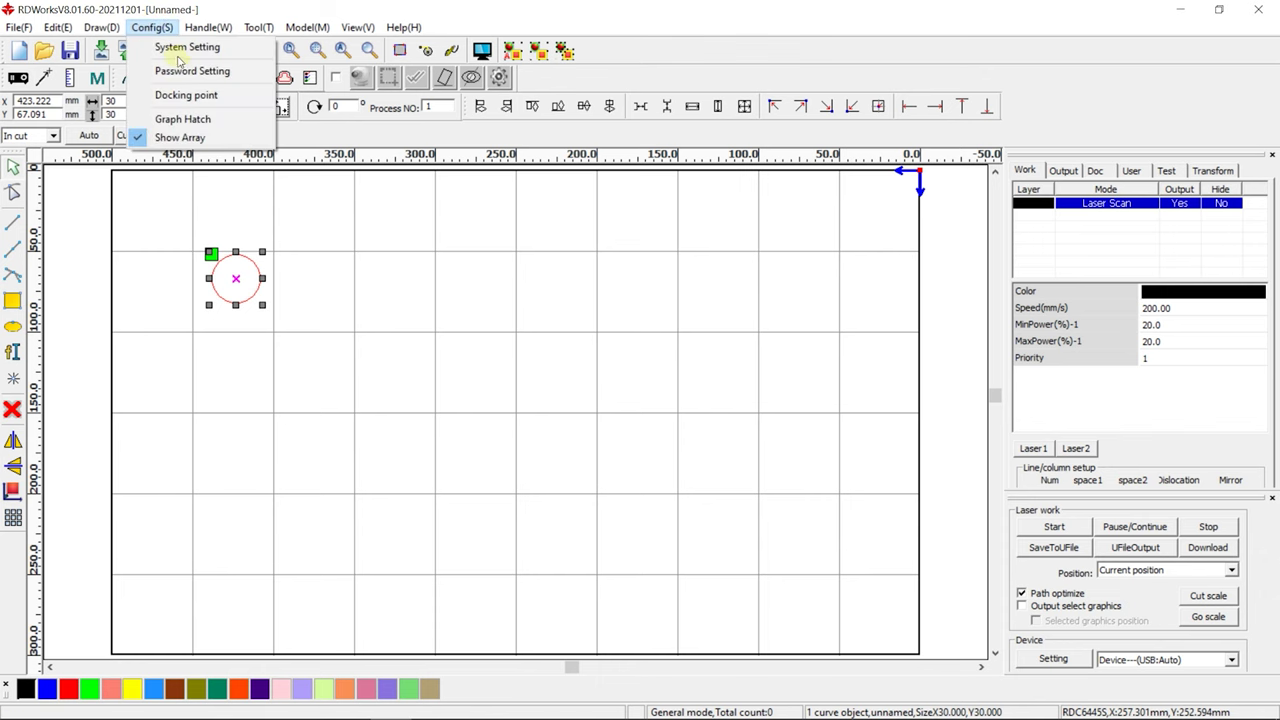
click(180, 48)
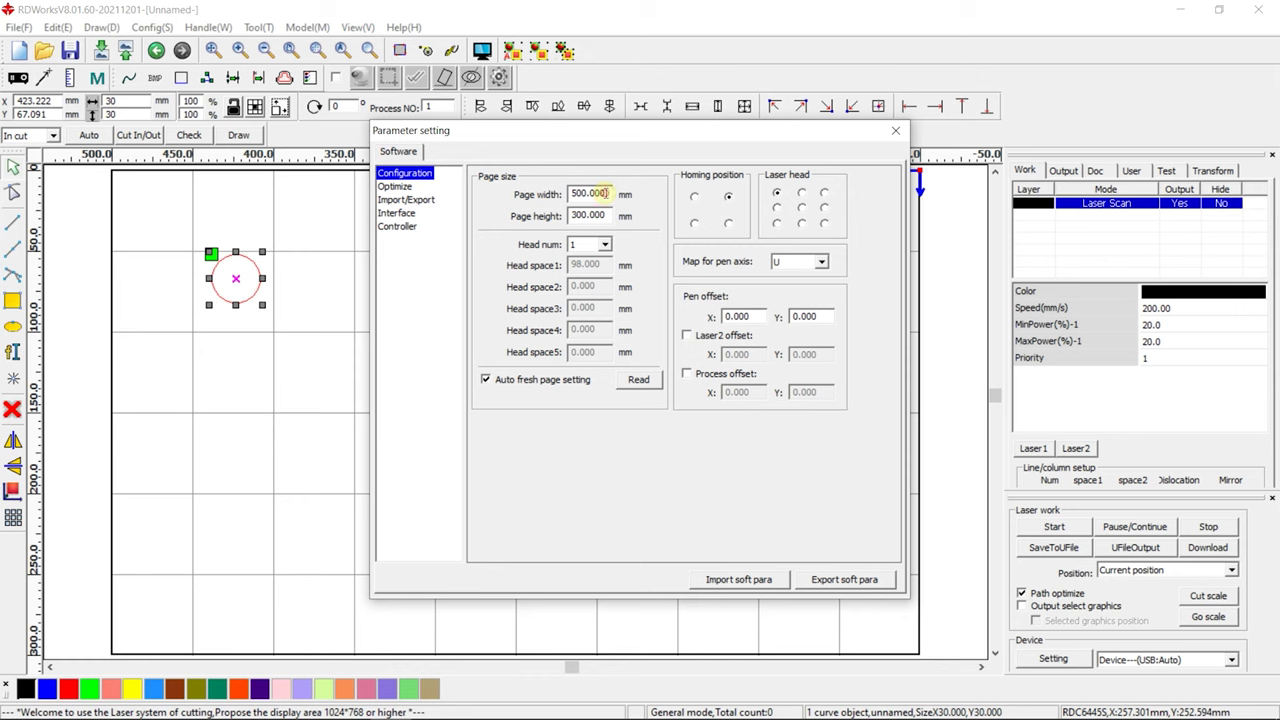
drag(605, 193, 510, 193)
text(1200)
key(Tab)
text(90)
click(777, 193)
click(896, 133)
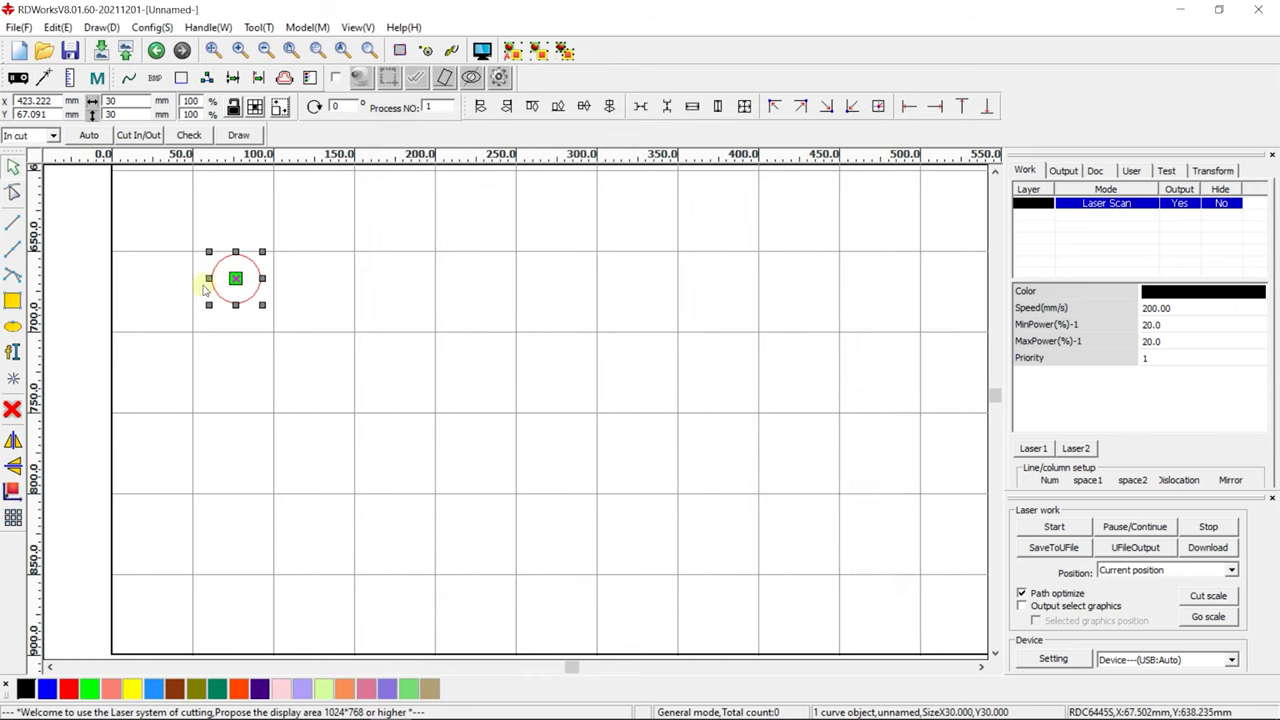
click(288, 50)
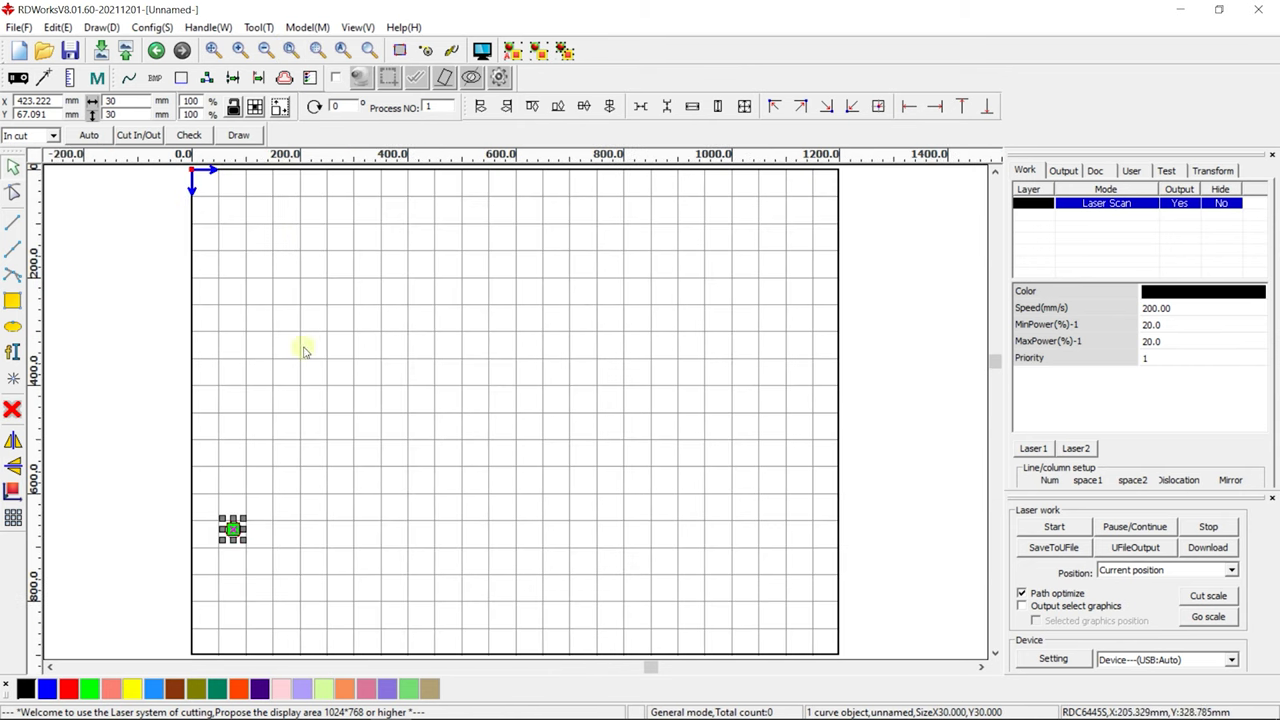
Change the page size to 500 × 300 mm in System Setting and fit the page in view
click(151, 27)
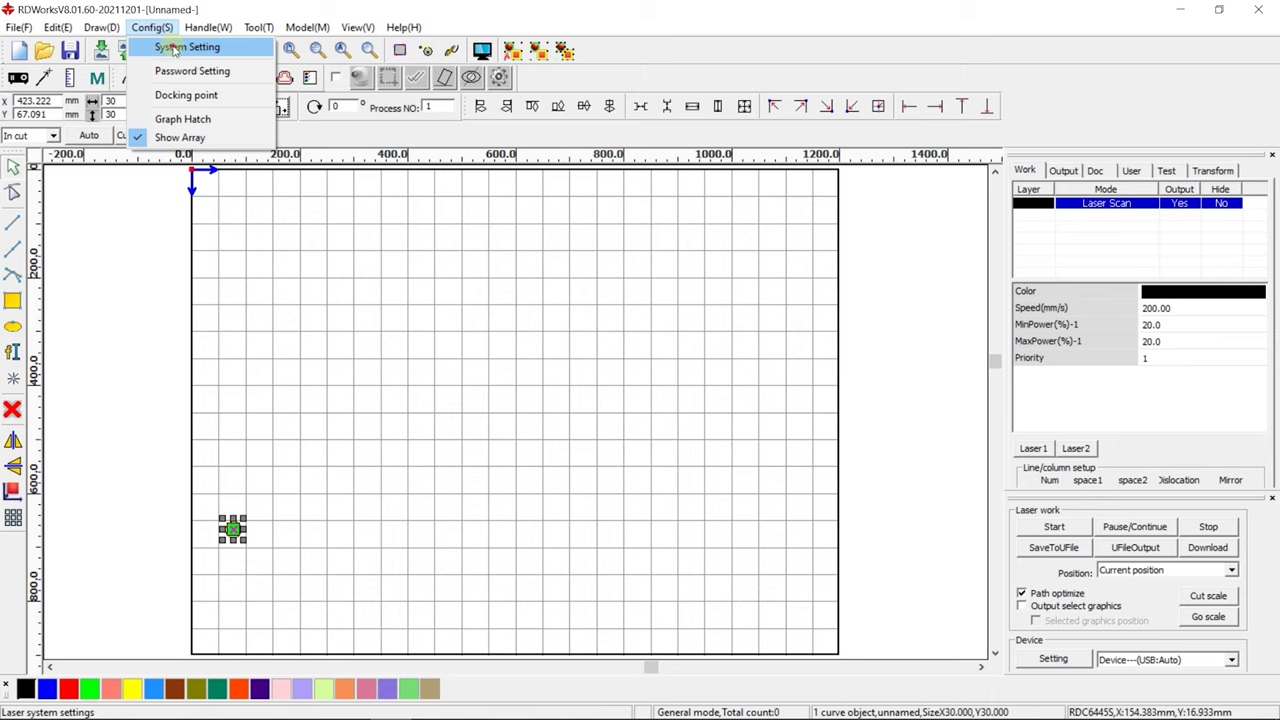
click(173, 48)
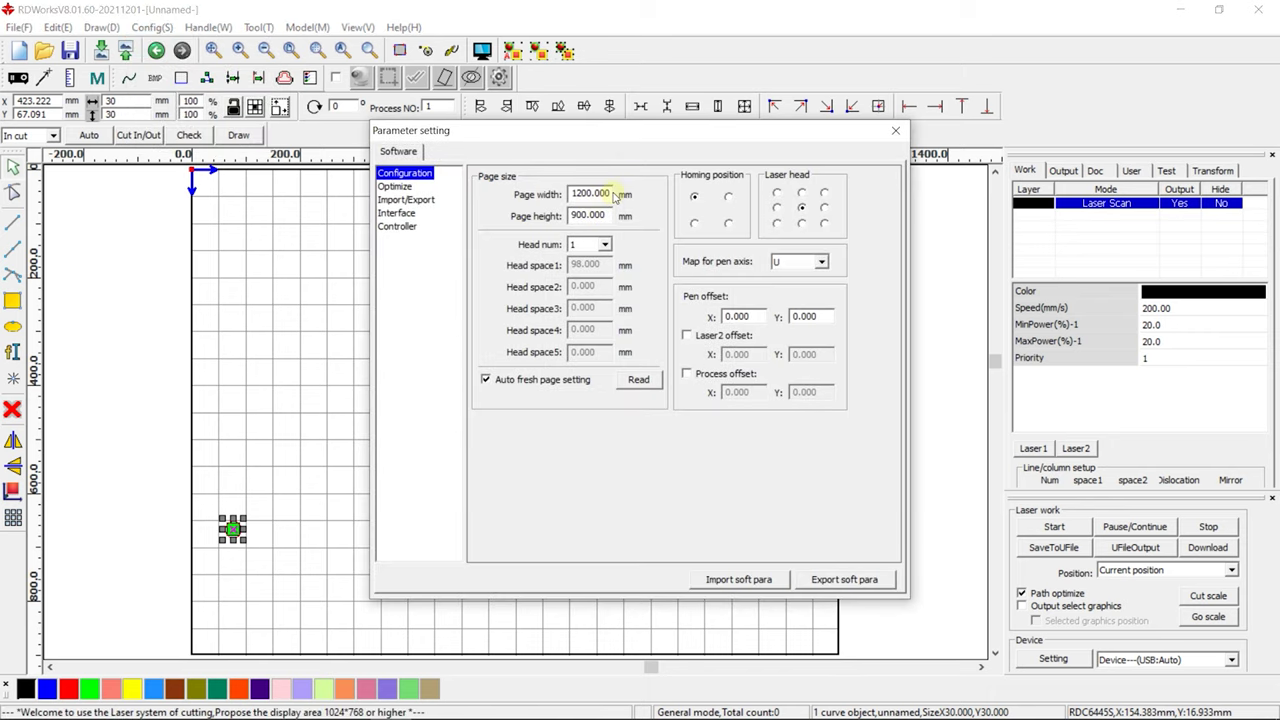
double_click(614, 193)
text(500)
key(Tab)
text(3)
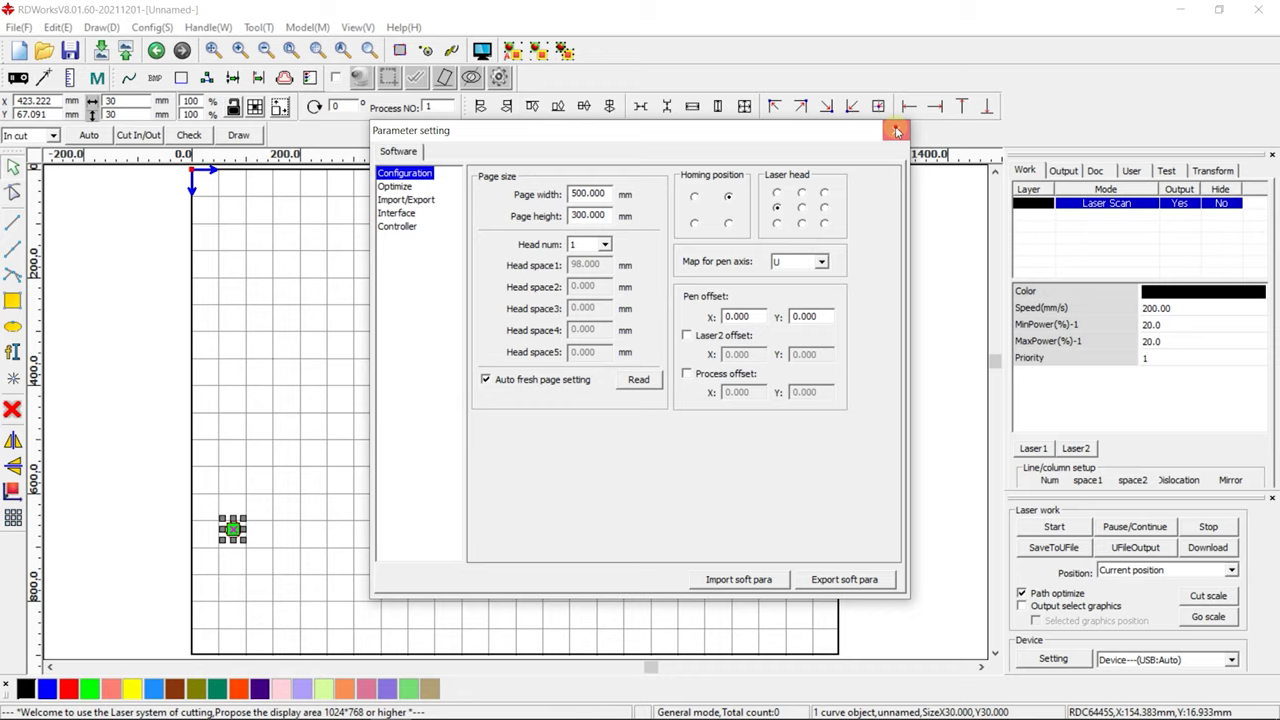
click(895, 130)
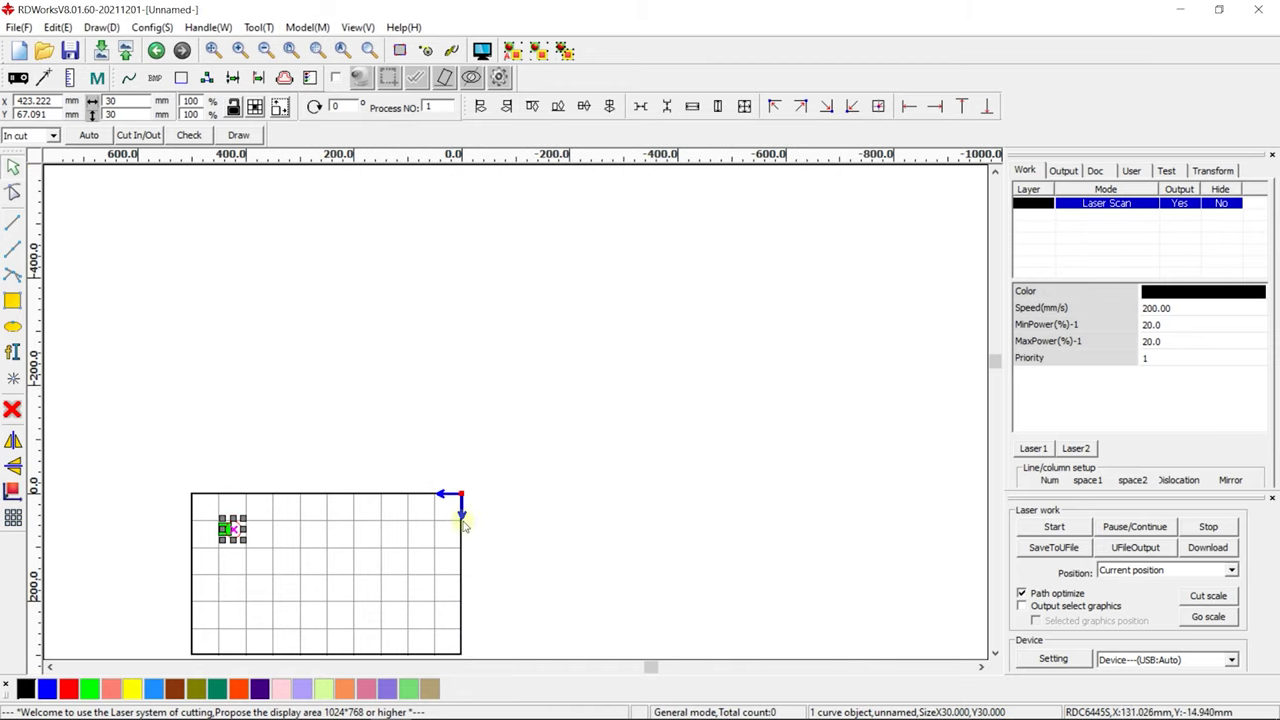
click(290, 50)
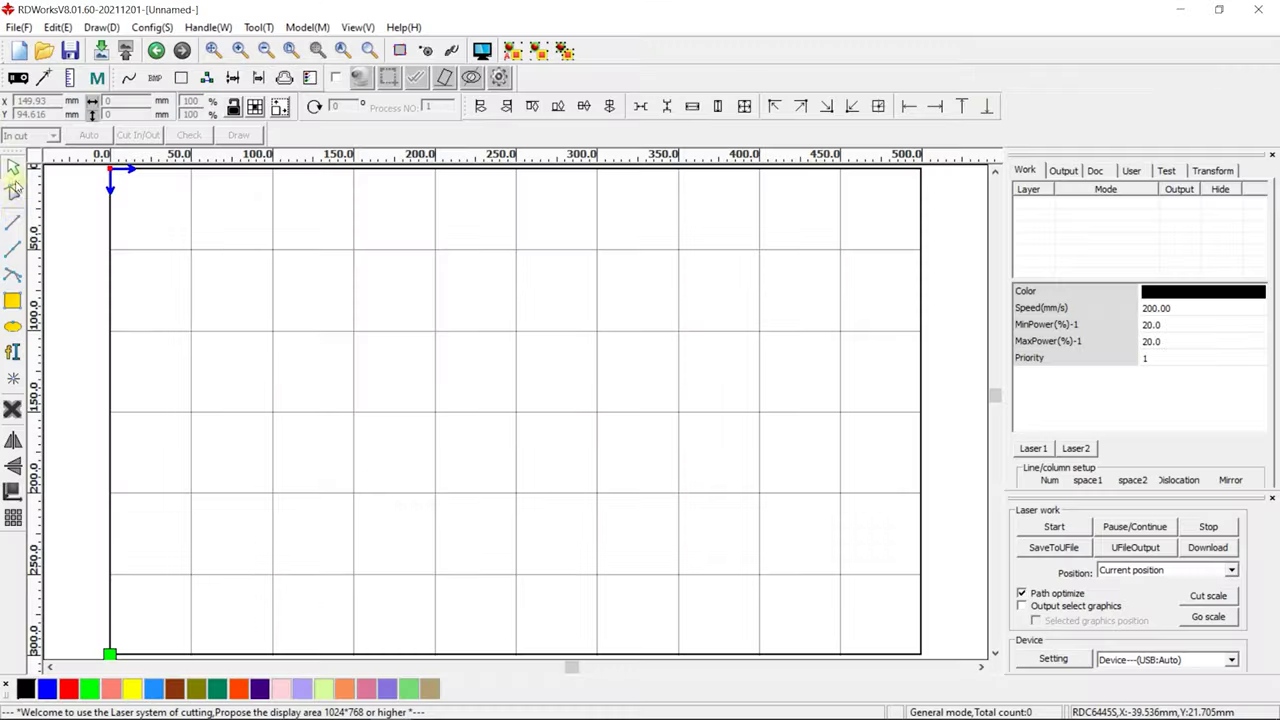
Draw a diagonal line and an open multi-segment polyline on the left of the page
click(13, 222)
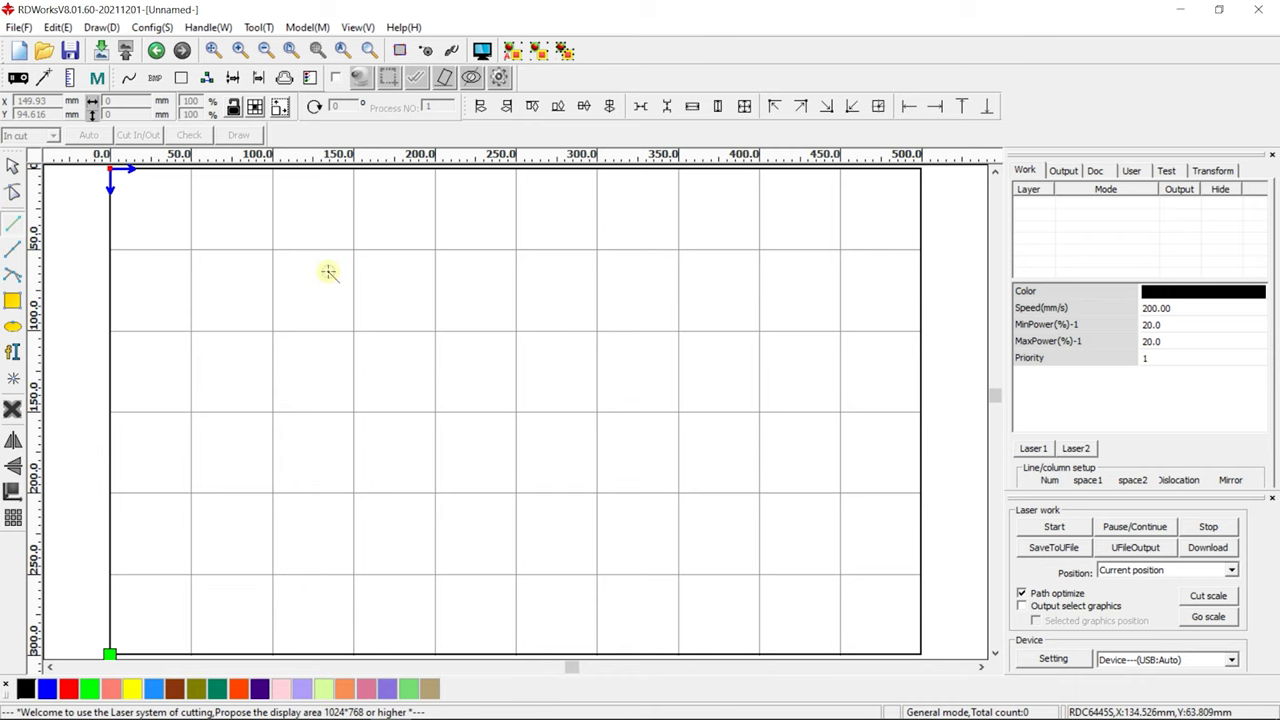
mouse_move(328, 272)
mouse_down()
mouse_move(446, 323)
mouse_move(583, 357)
mouse_up()
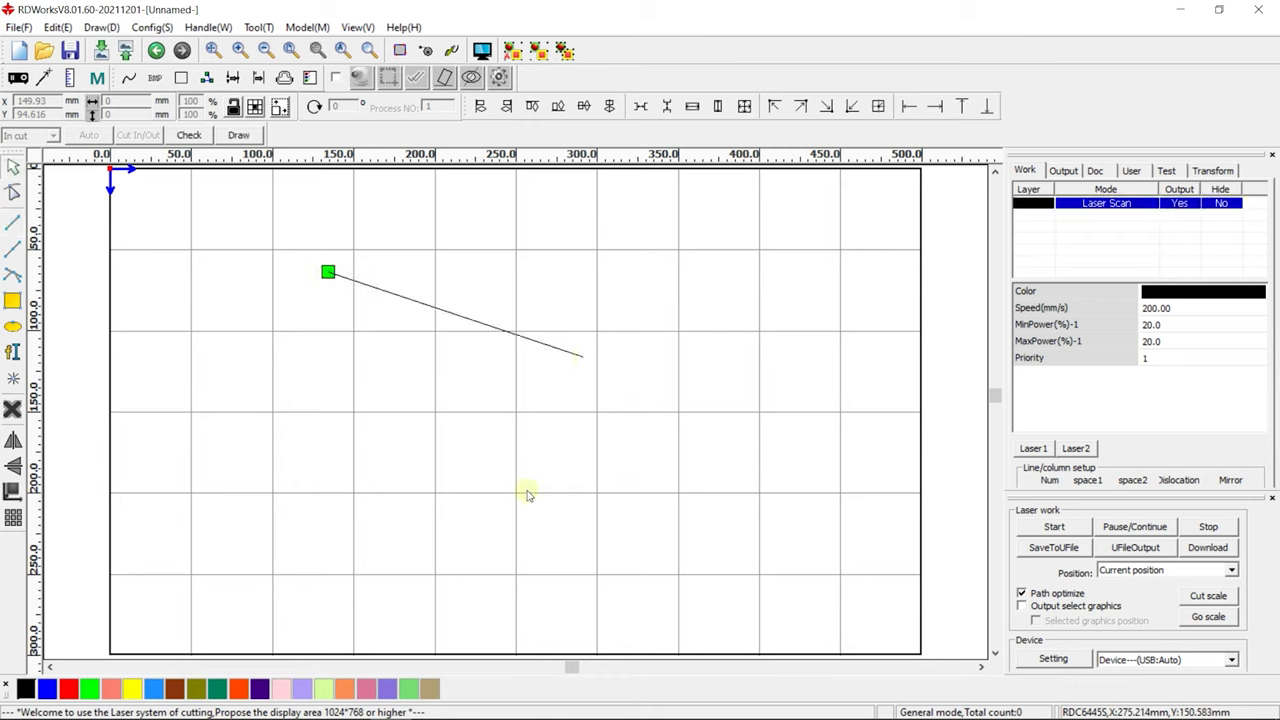
click(13, 248)
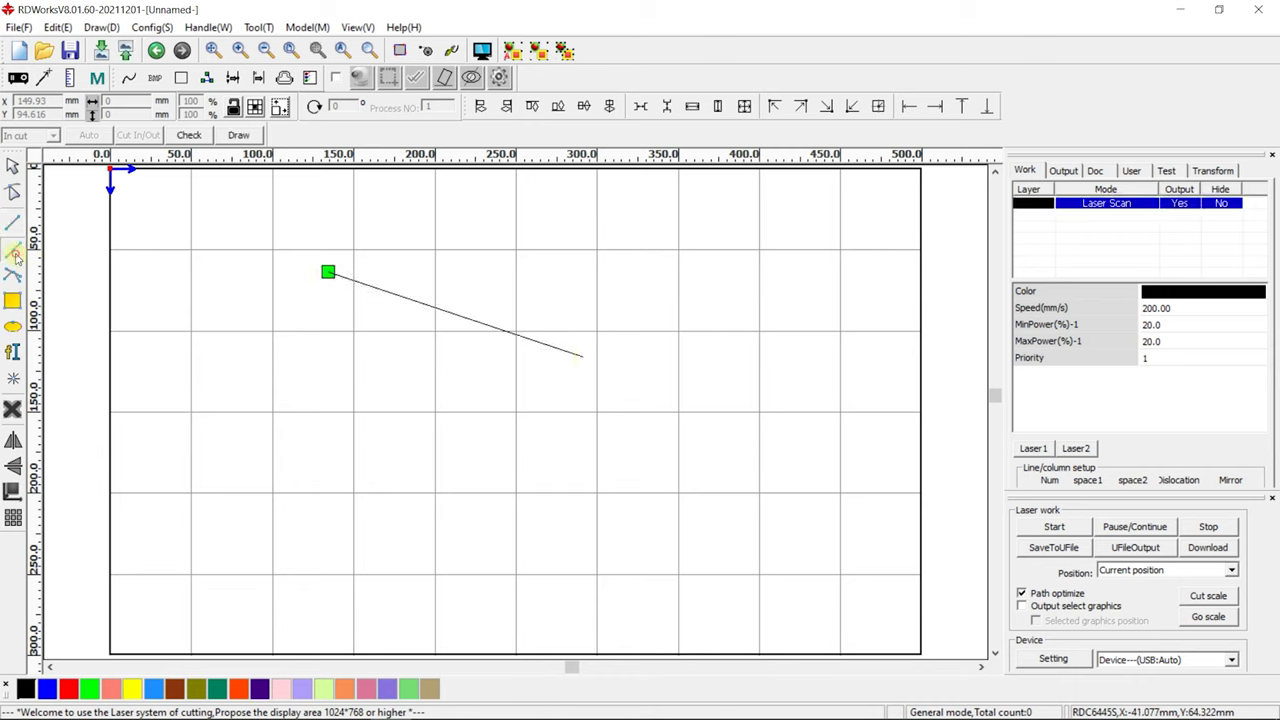
click(287, 301)
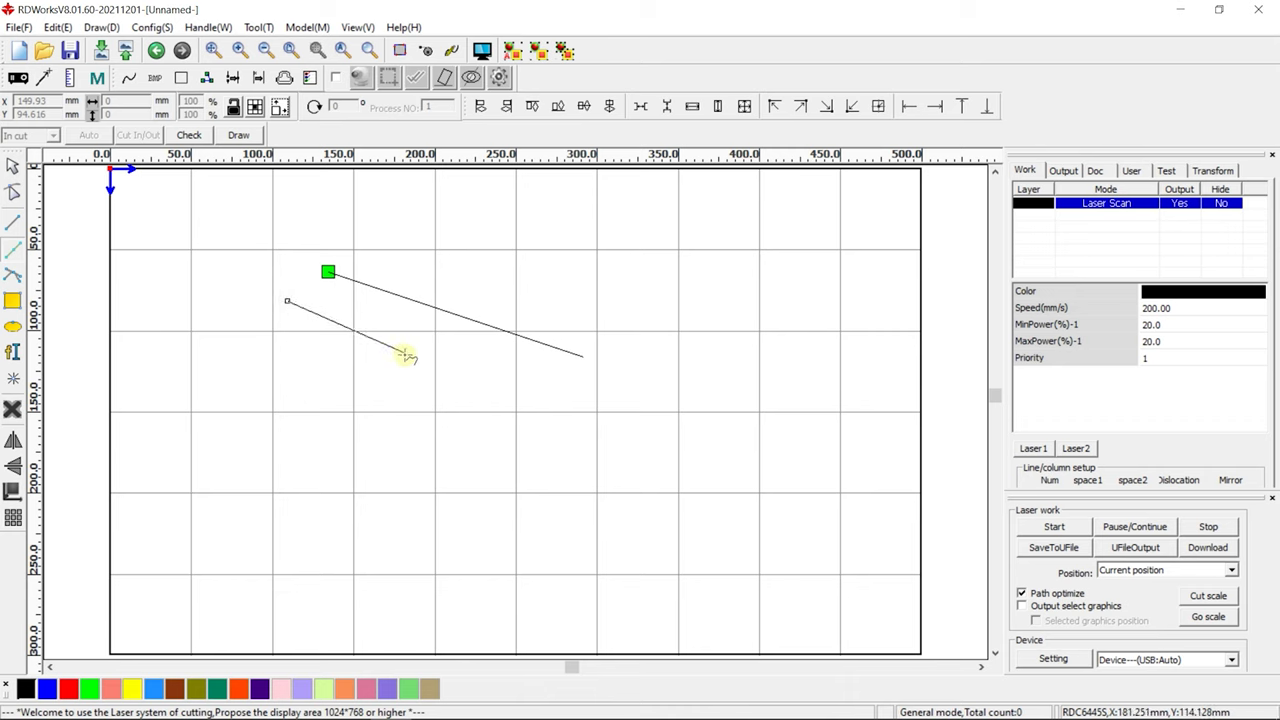
click(404, 355)
click(513, 402)
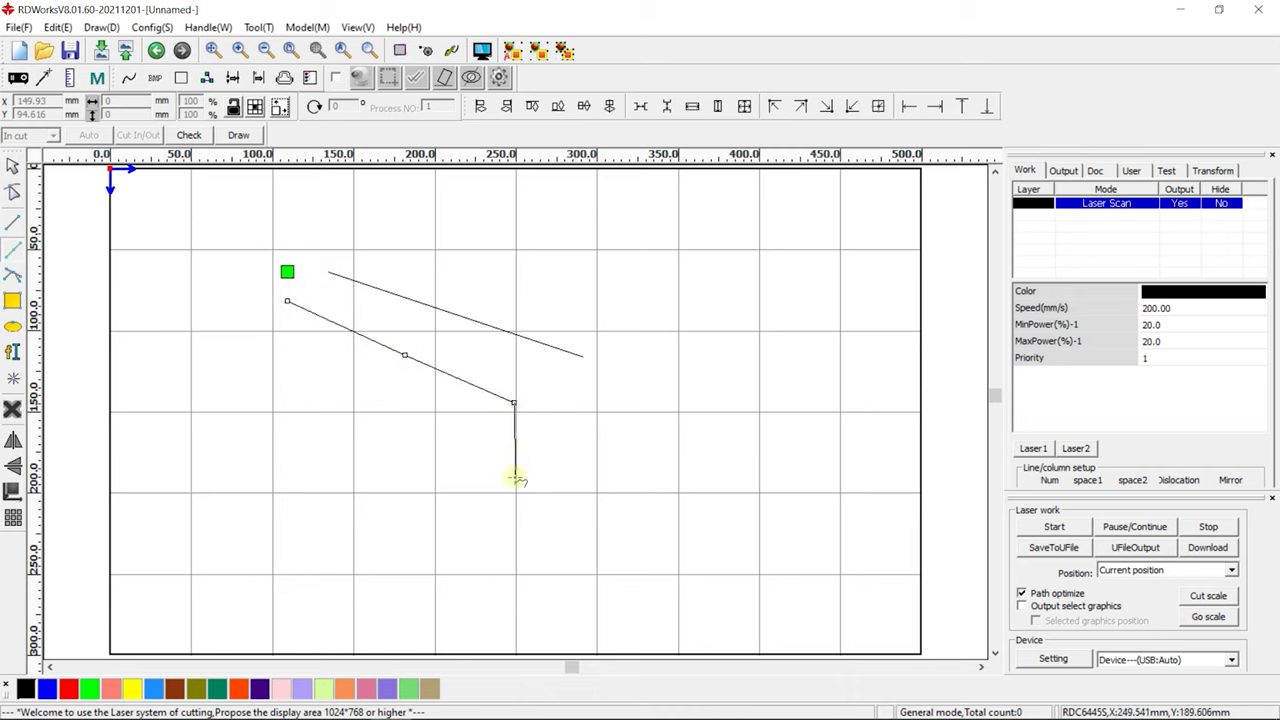
click(494, 472)
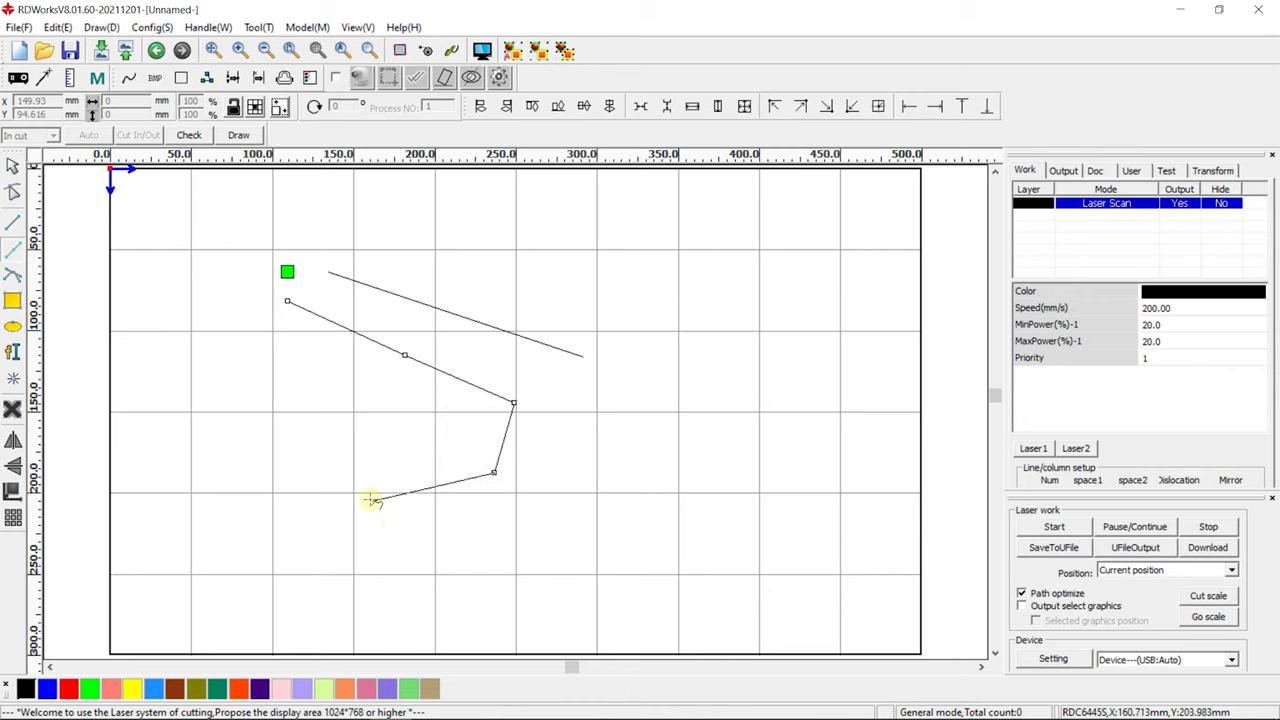
click(370, 498)
click(265, 448)
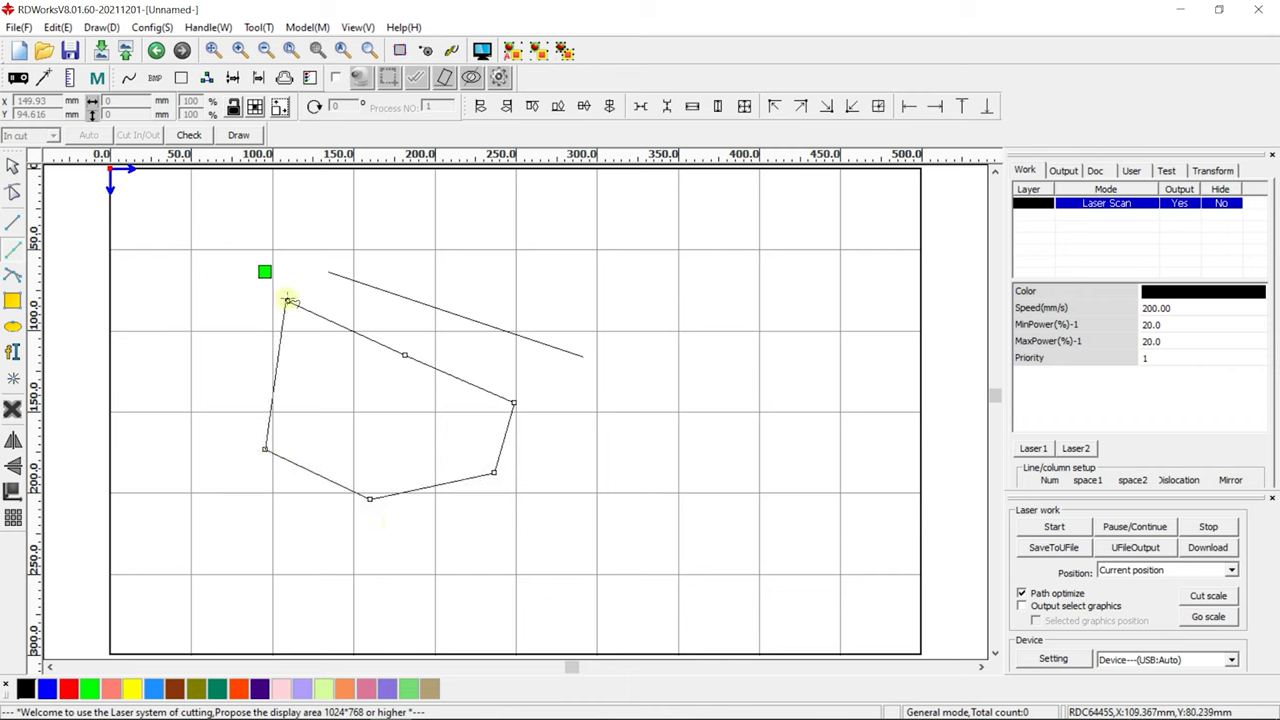
click(287, 300)
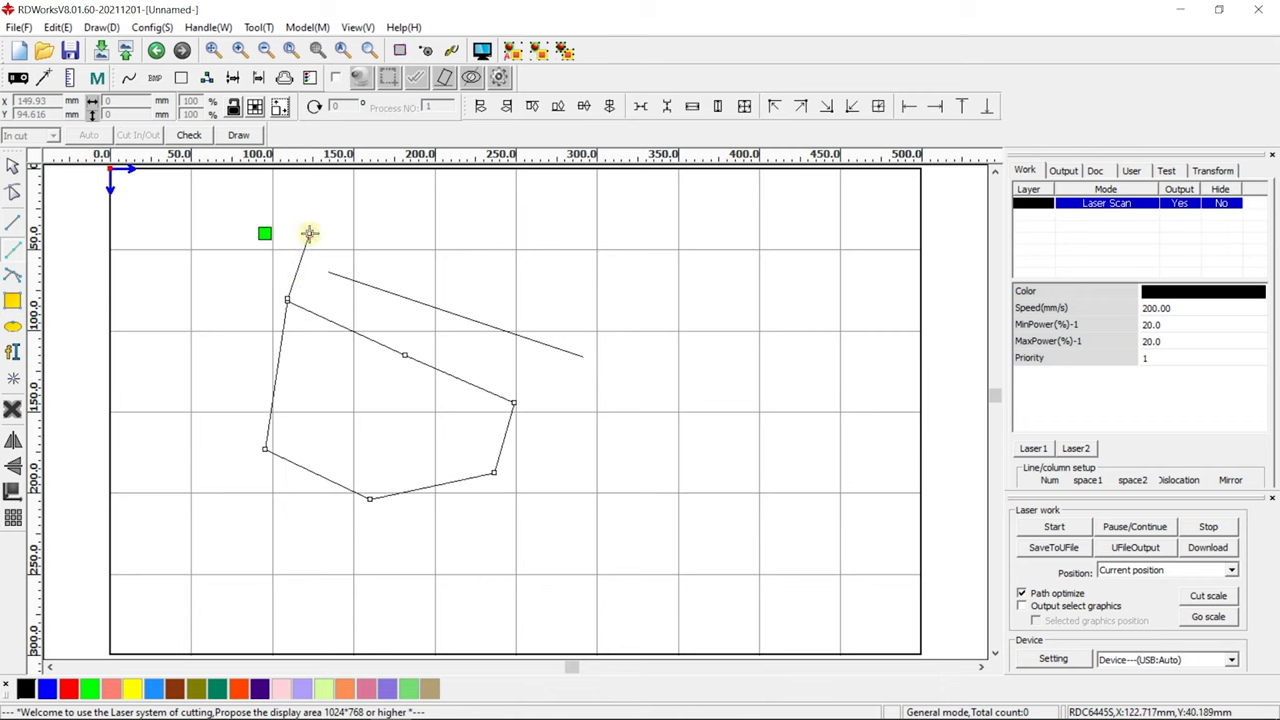
click(310, 233)
right_click(310, 233)
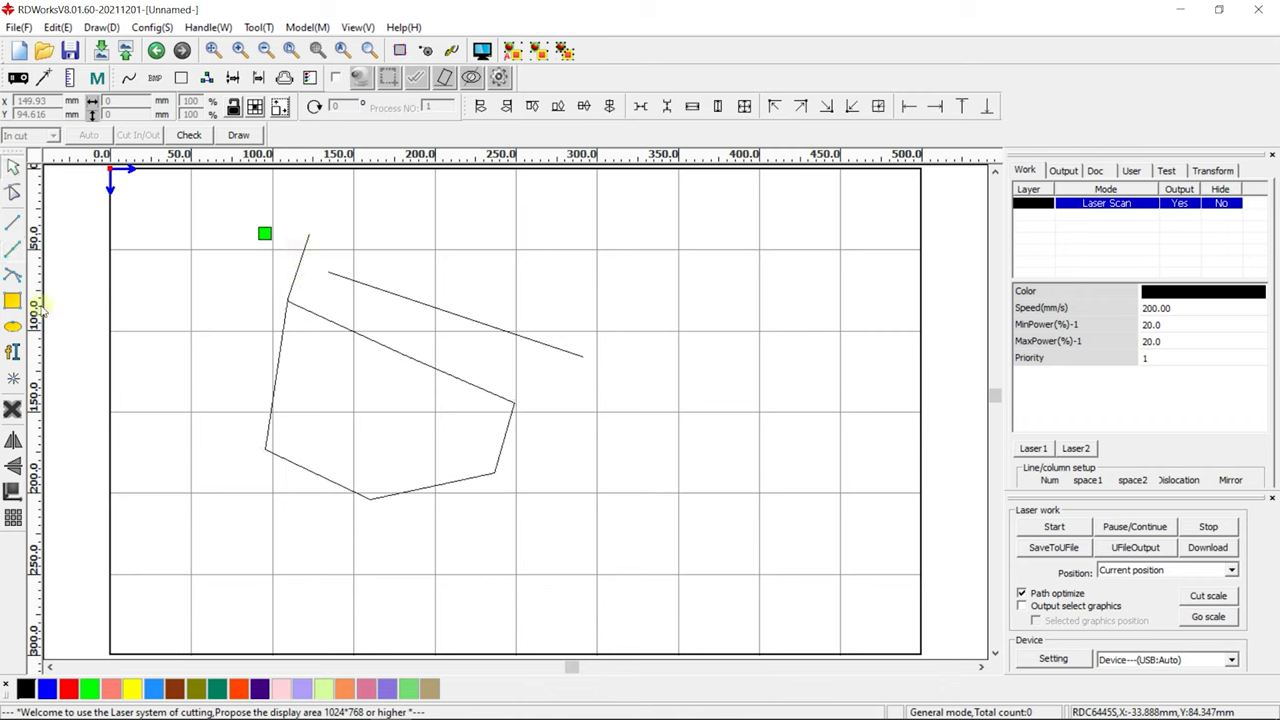
Draw a closed four-sided polygon on the right side of the page
click(12, 274)
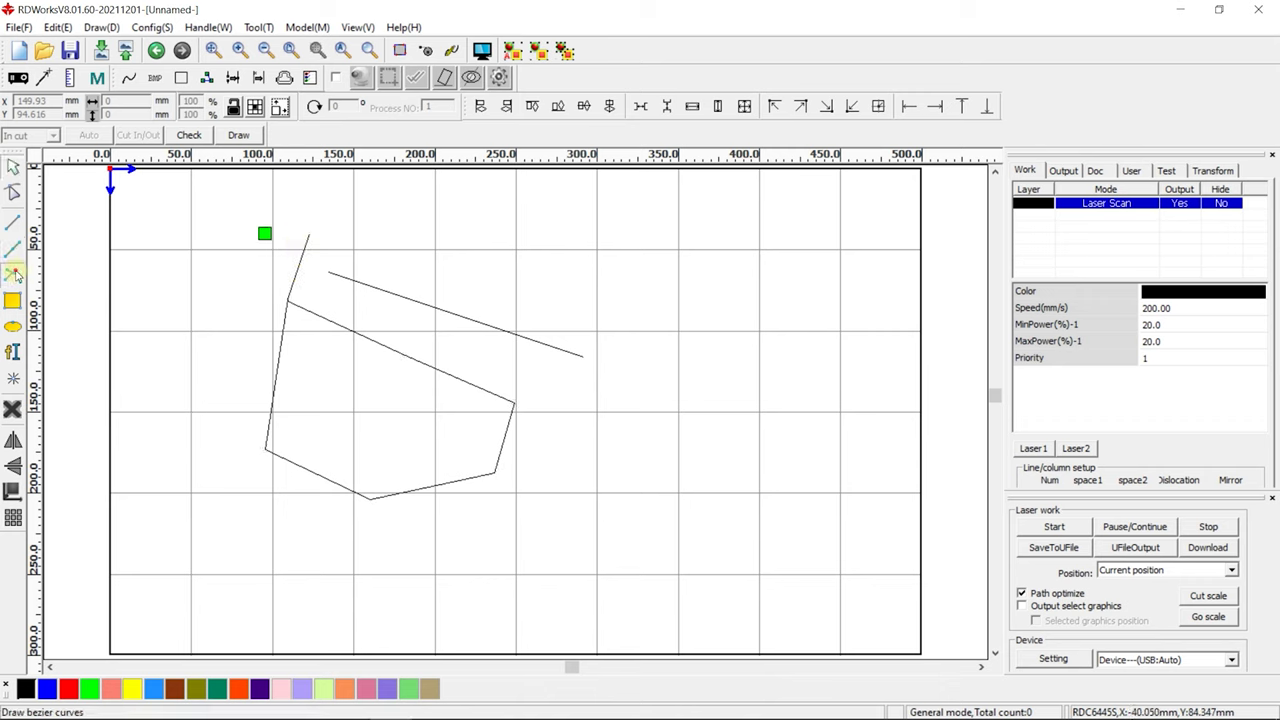
click(649, 271)
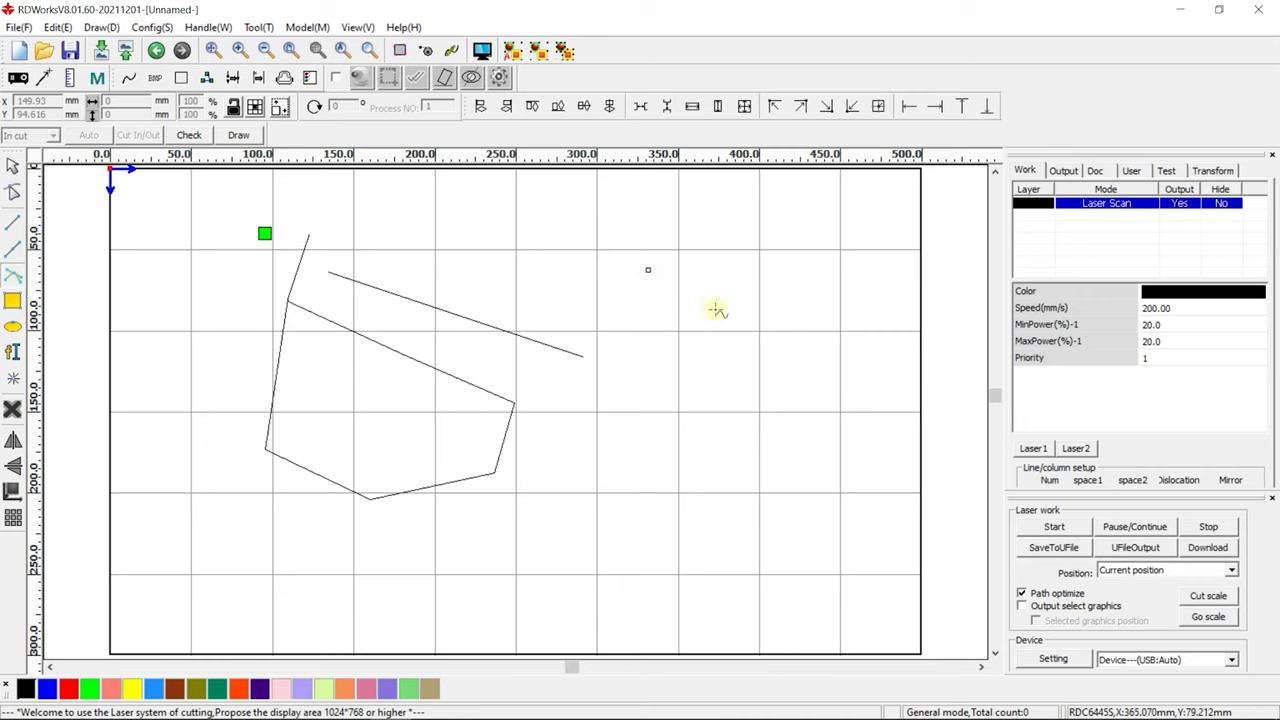
click(757, 345)
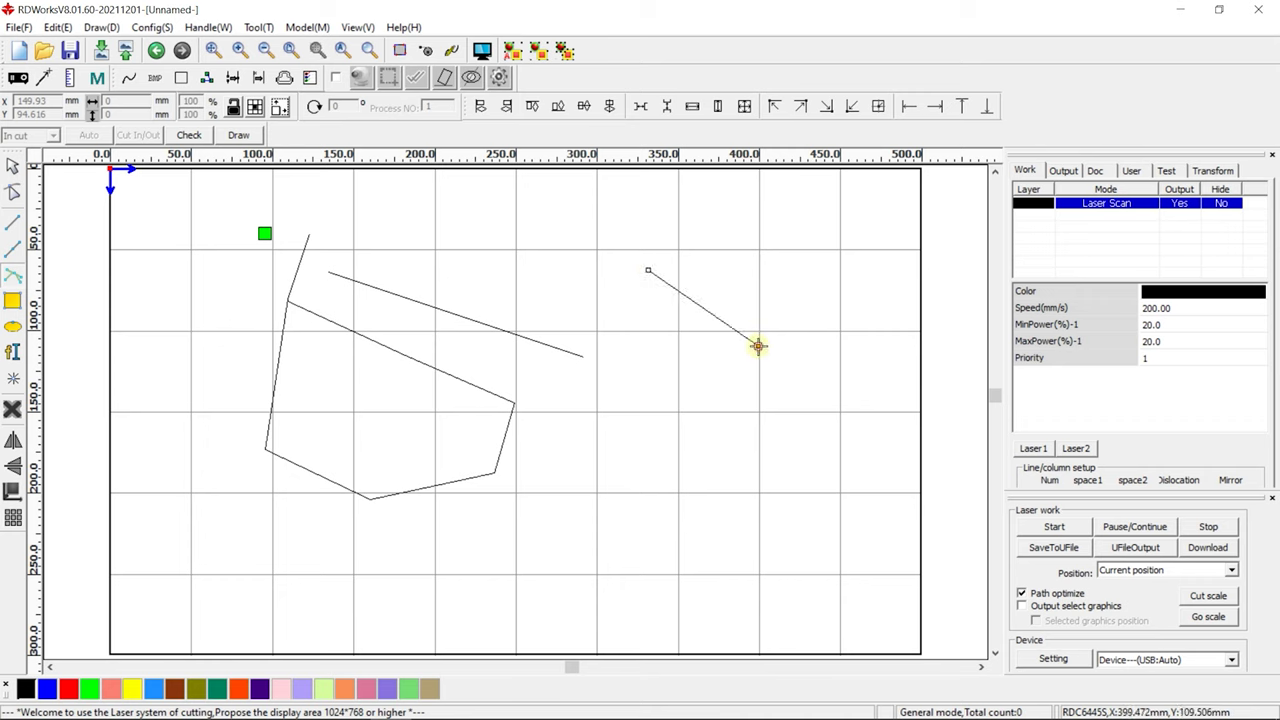
click(754, 435)
click(651, 435)
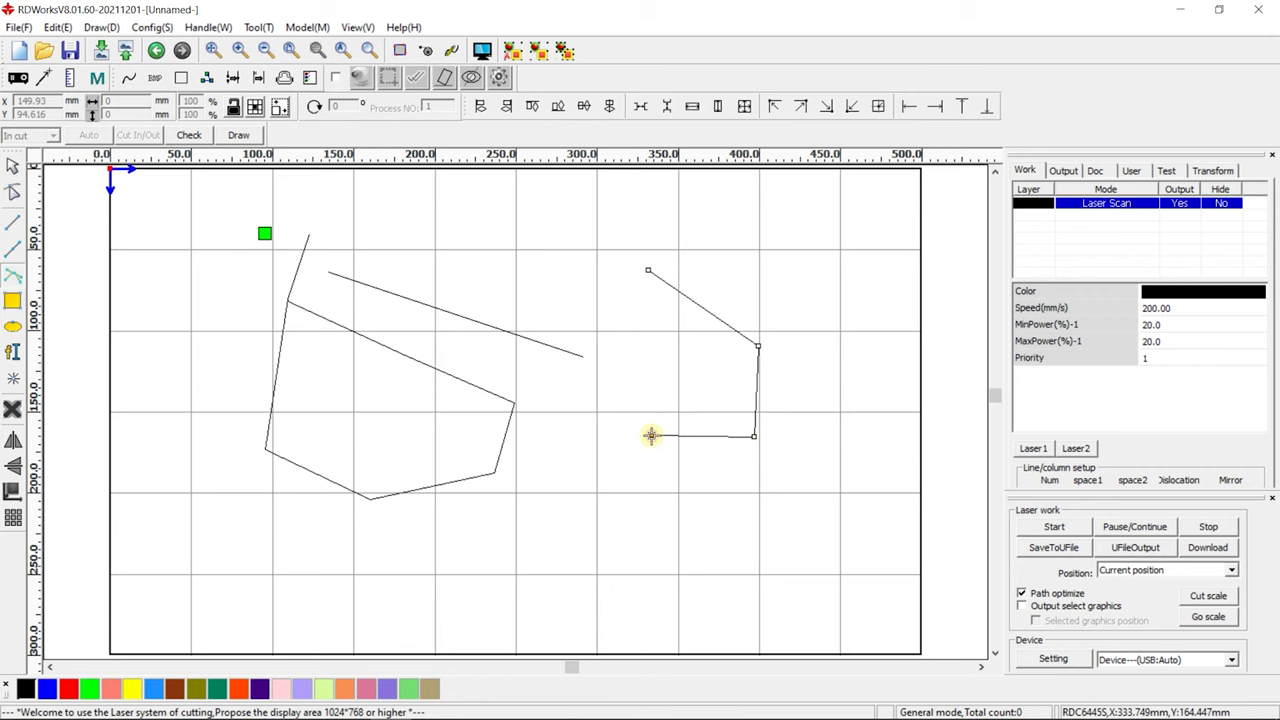
click(649, 270)
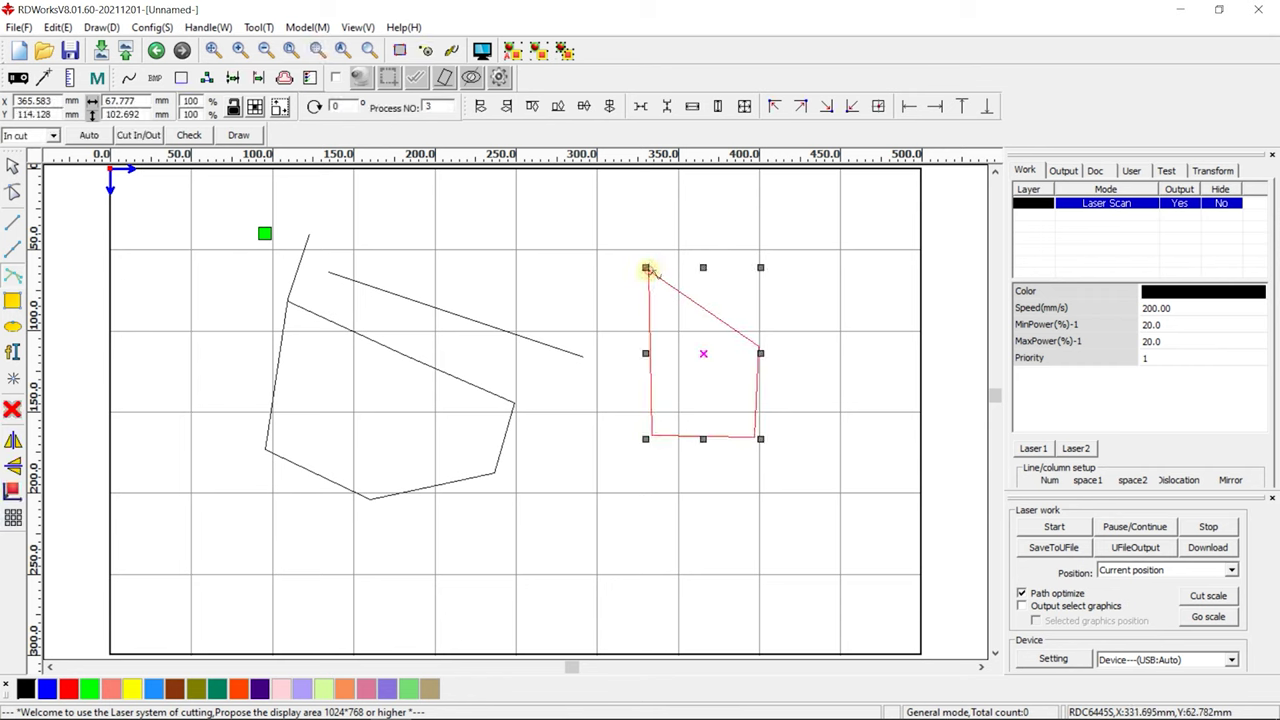
click(771, 332)
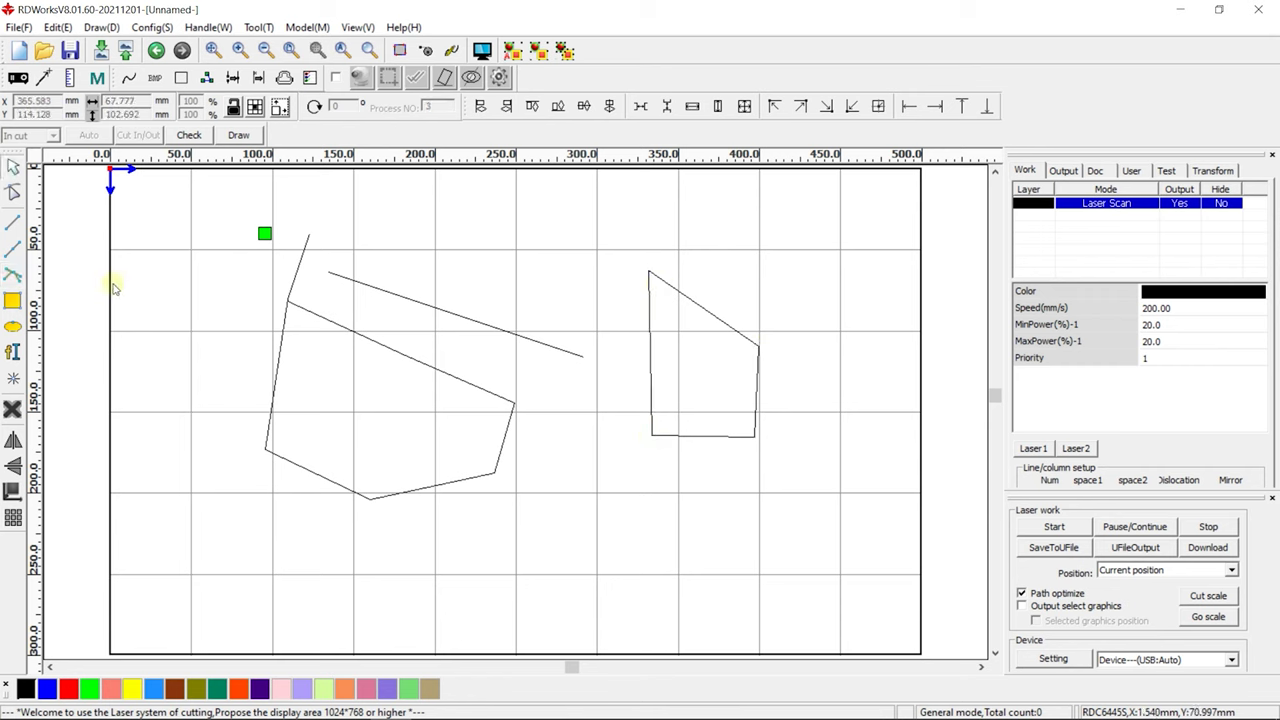
Draw a rectangle in the lower right and an ellipse near the top of the page
click(12, 300)
drag(560, 502, 826, 600)
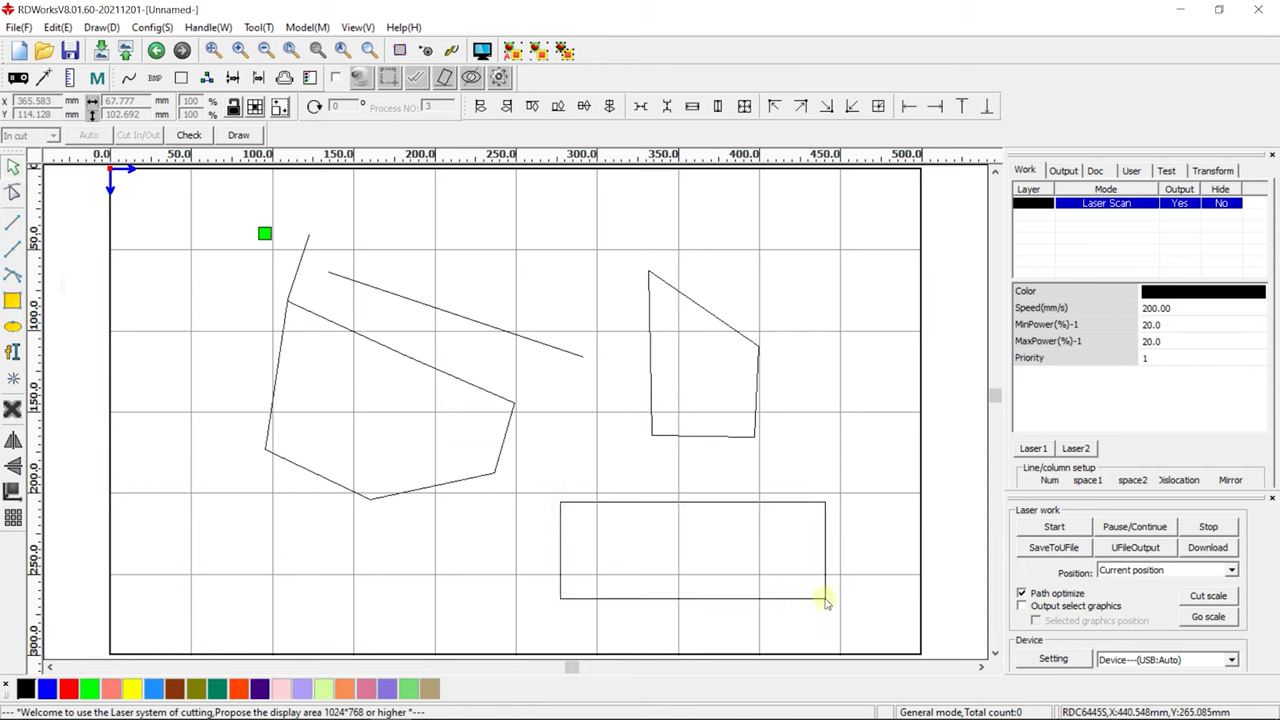
click(12, 326)
drag(416, 214, 567, 276)
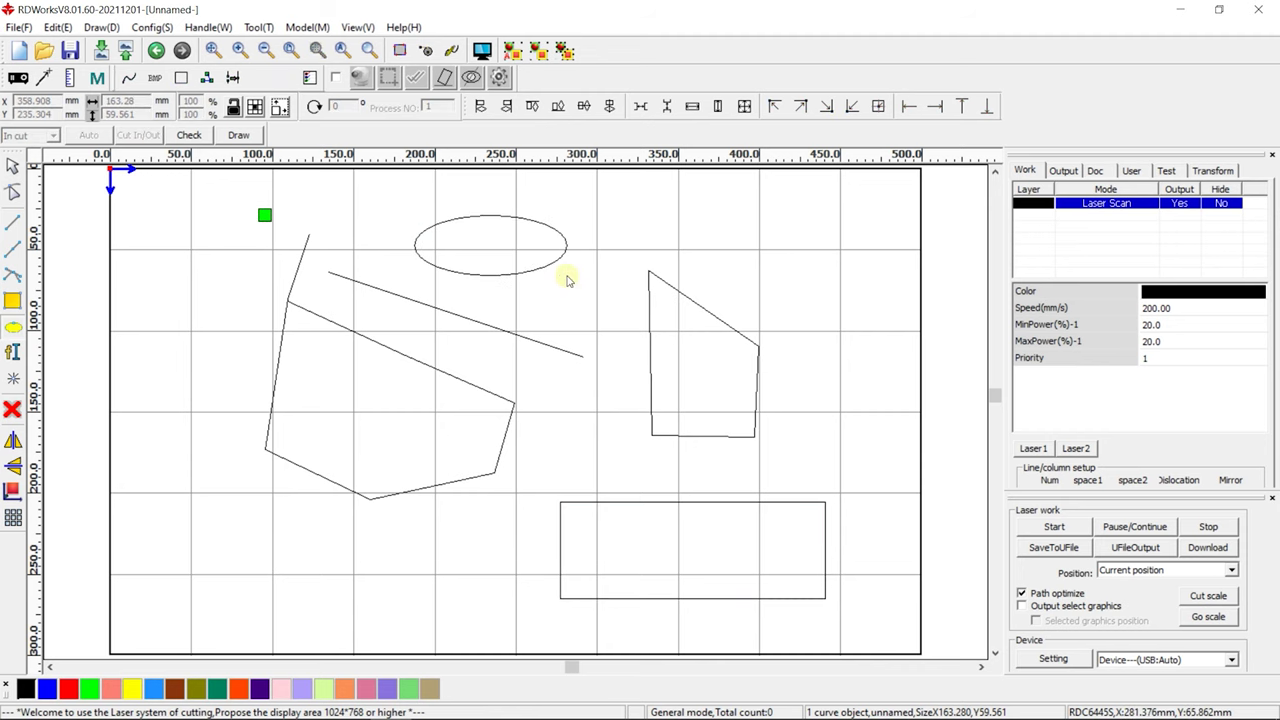
Add a greeting text line ending in 'Hello!' and enlarge it by a corner handle
click(14, 351)
click(298, 540)
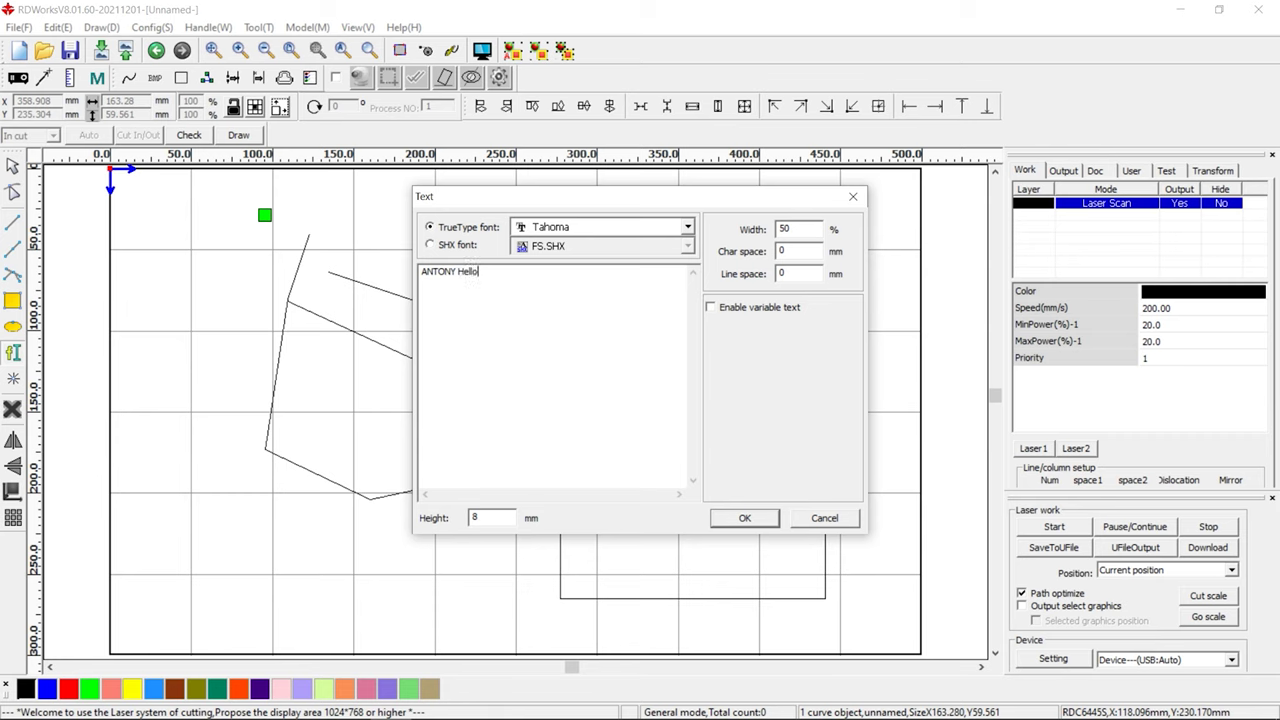
click(755, 521)
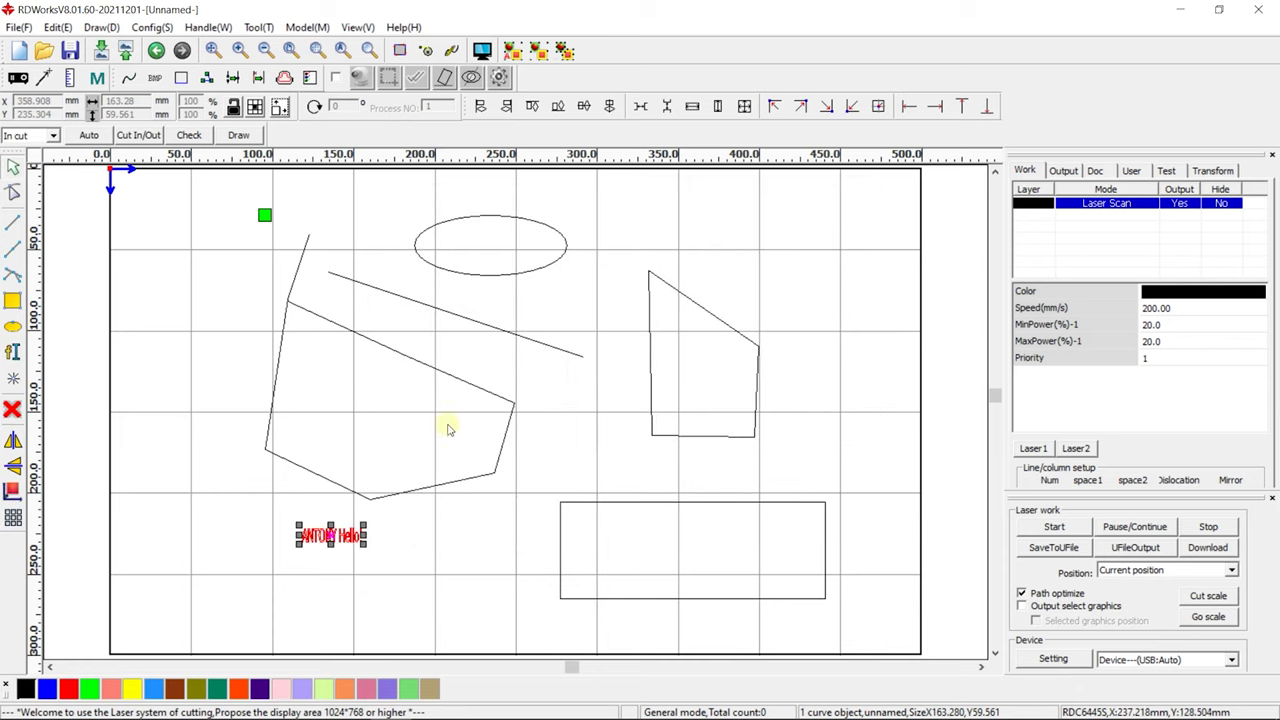
drag(364, 546, 540, 625)
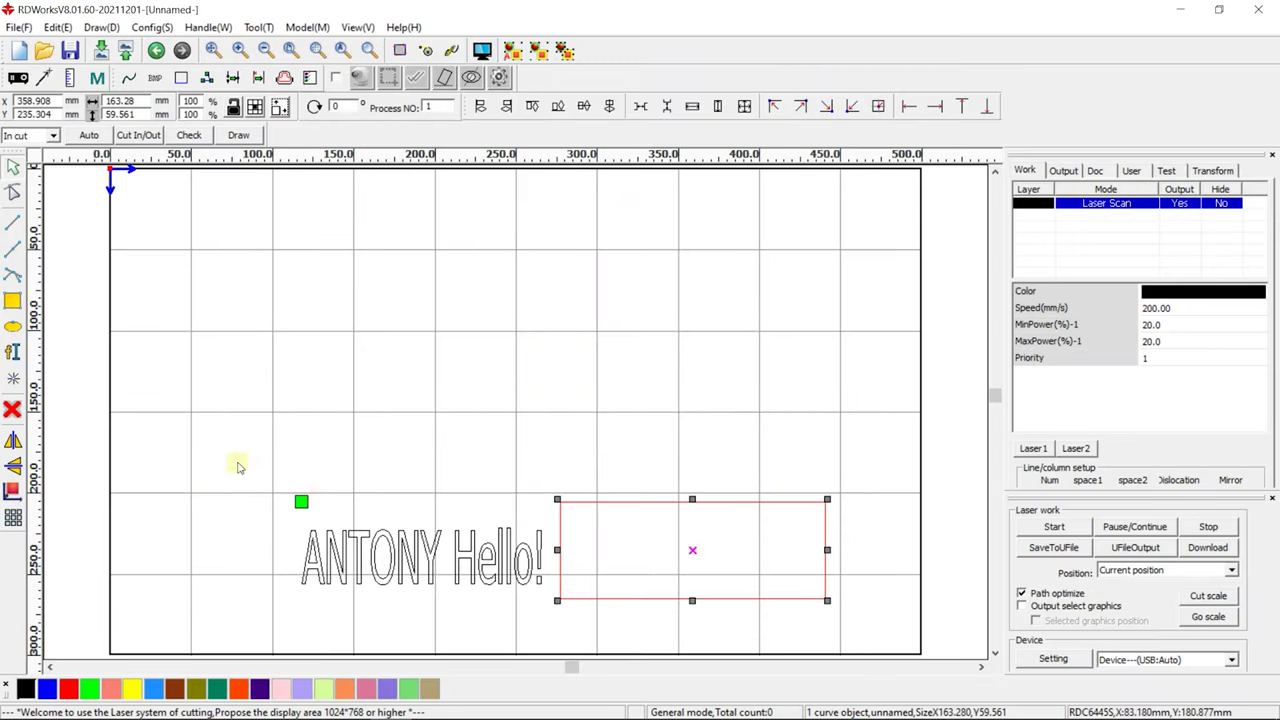
Select the text and rectangle and view the Laser Scan layer parameters without changes
drag(258, 472, 545, 606)
click(562, 437)
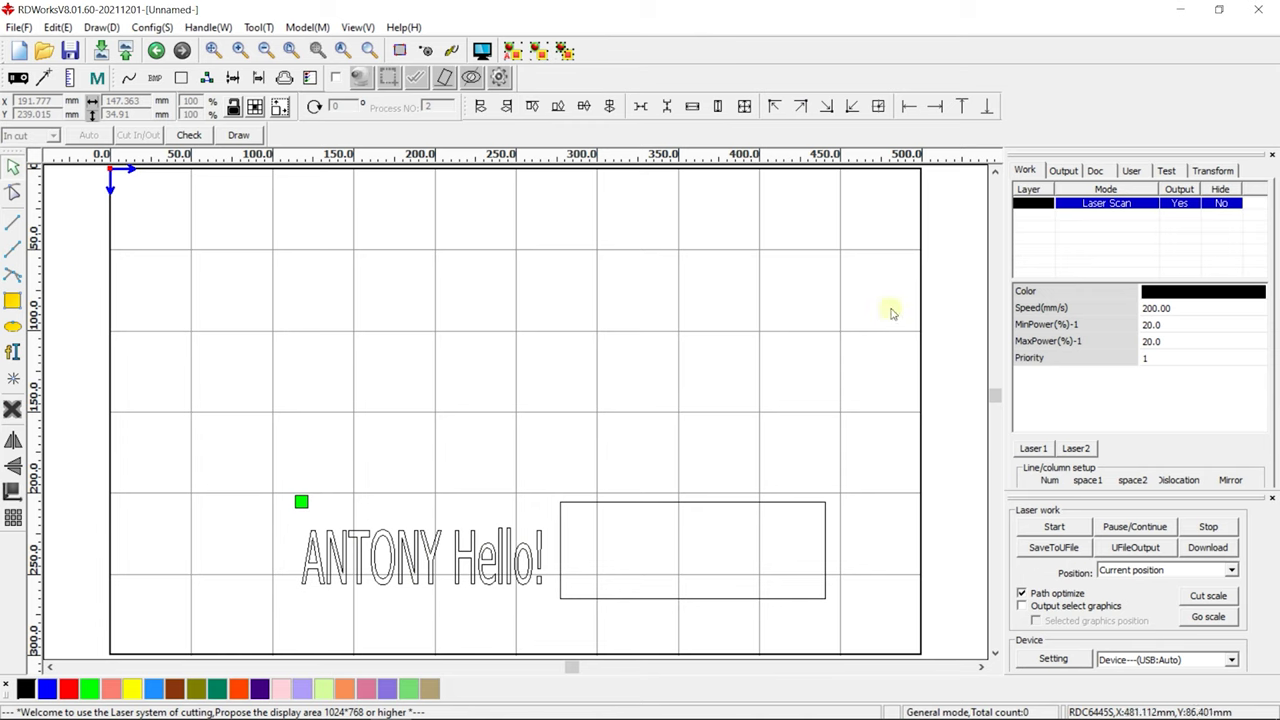
drag(263, 461, 884, 629)
double_click(1086, 203)
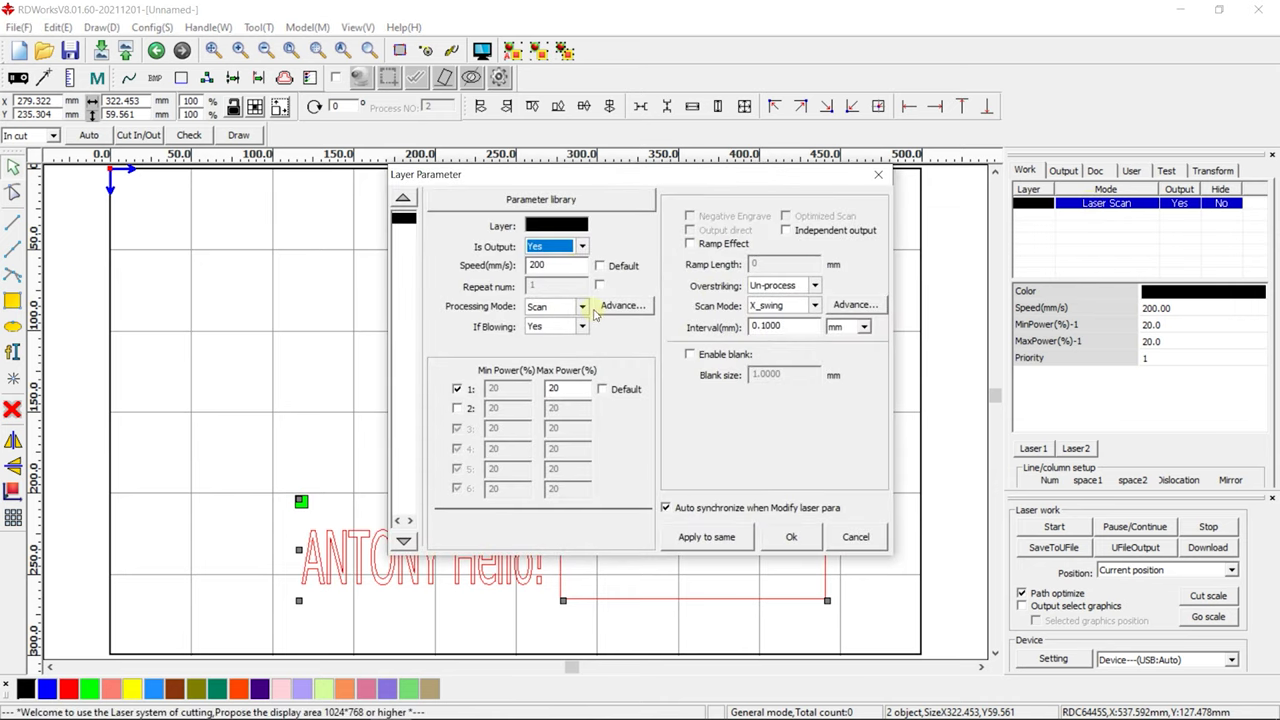
click(857, 537)
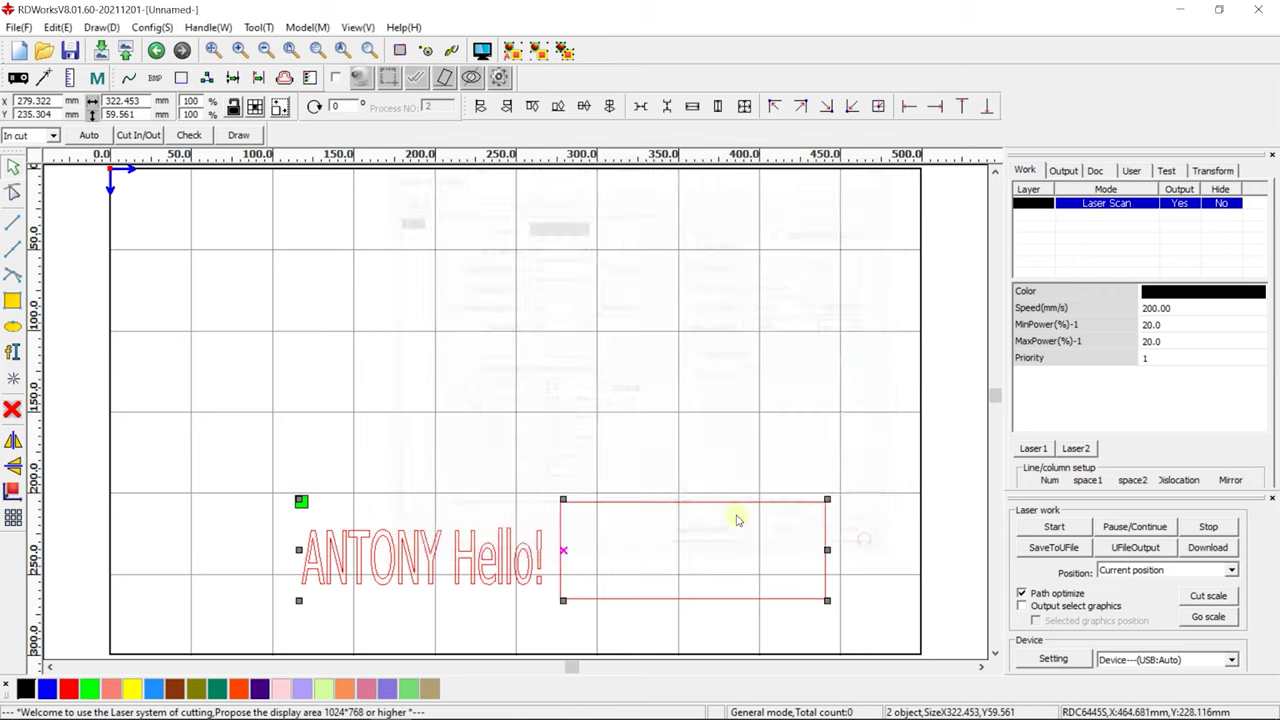
Move the rectangle to a new Laser Cut layer and inspect its processing mode
click(603, 441)
drag(557, 463, 850, 612)
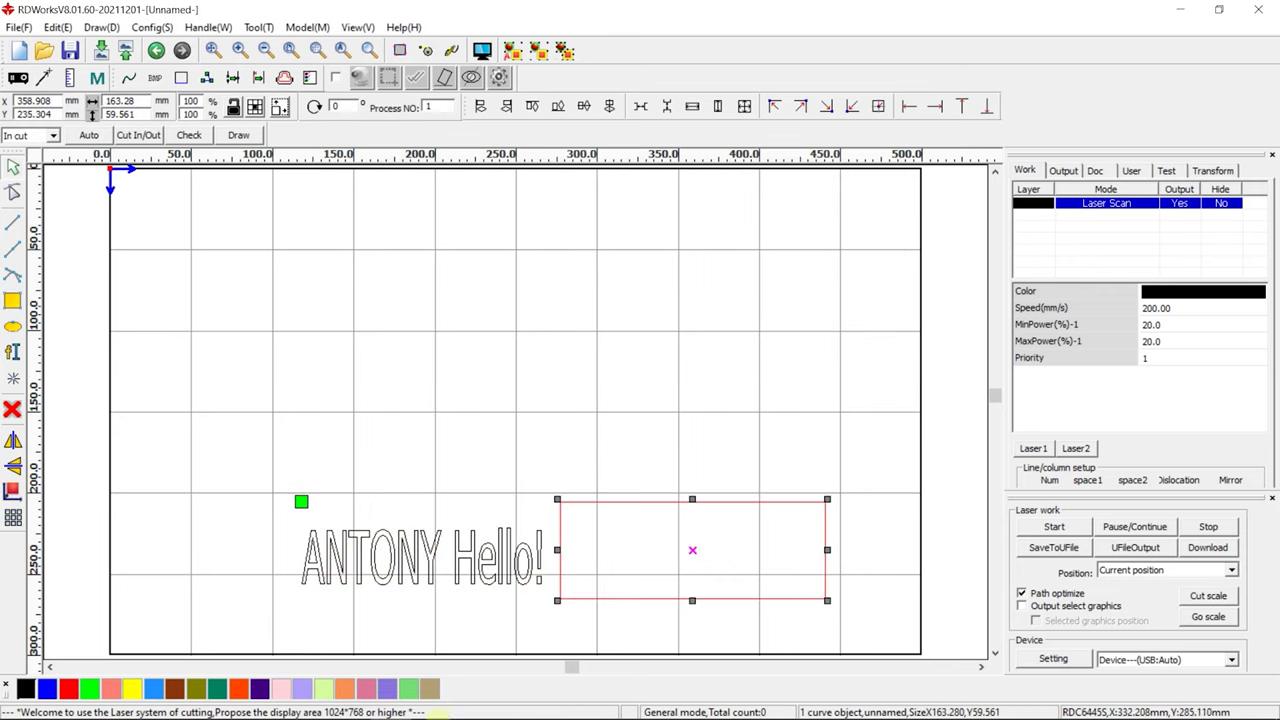
click(111, 689)
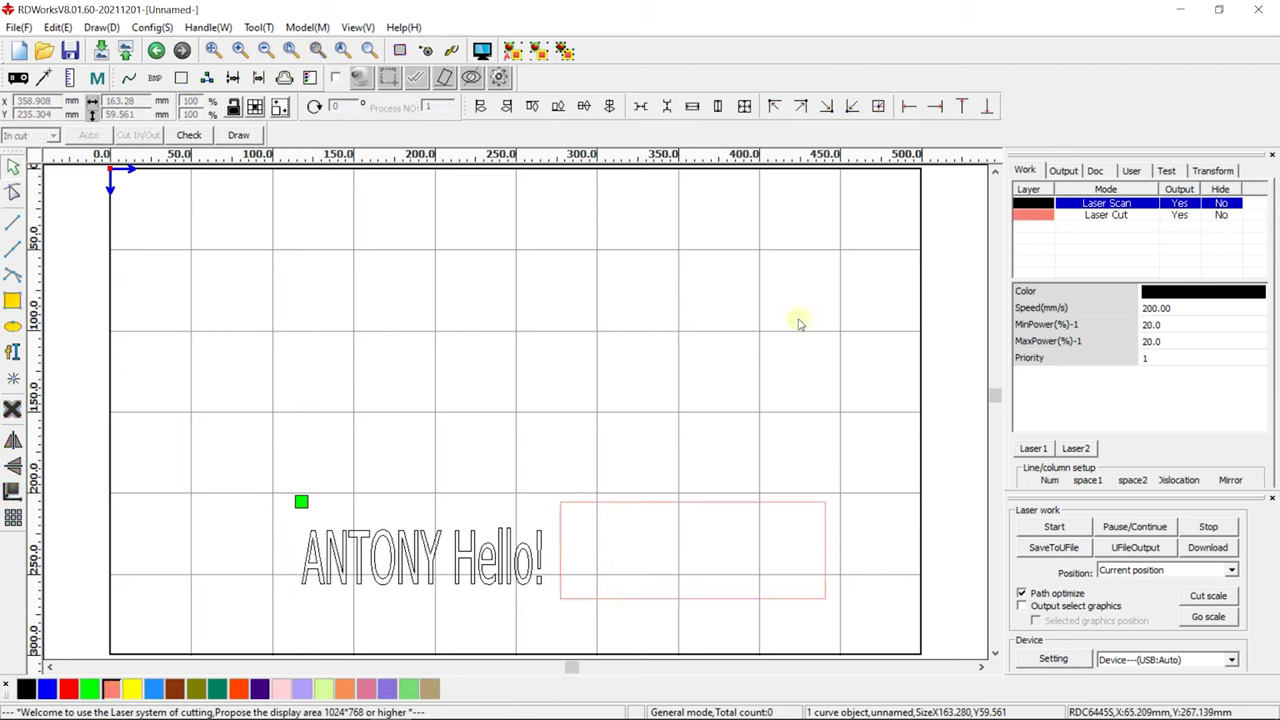
click(1118, 217)
double_click(1118, 217)
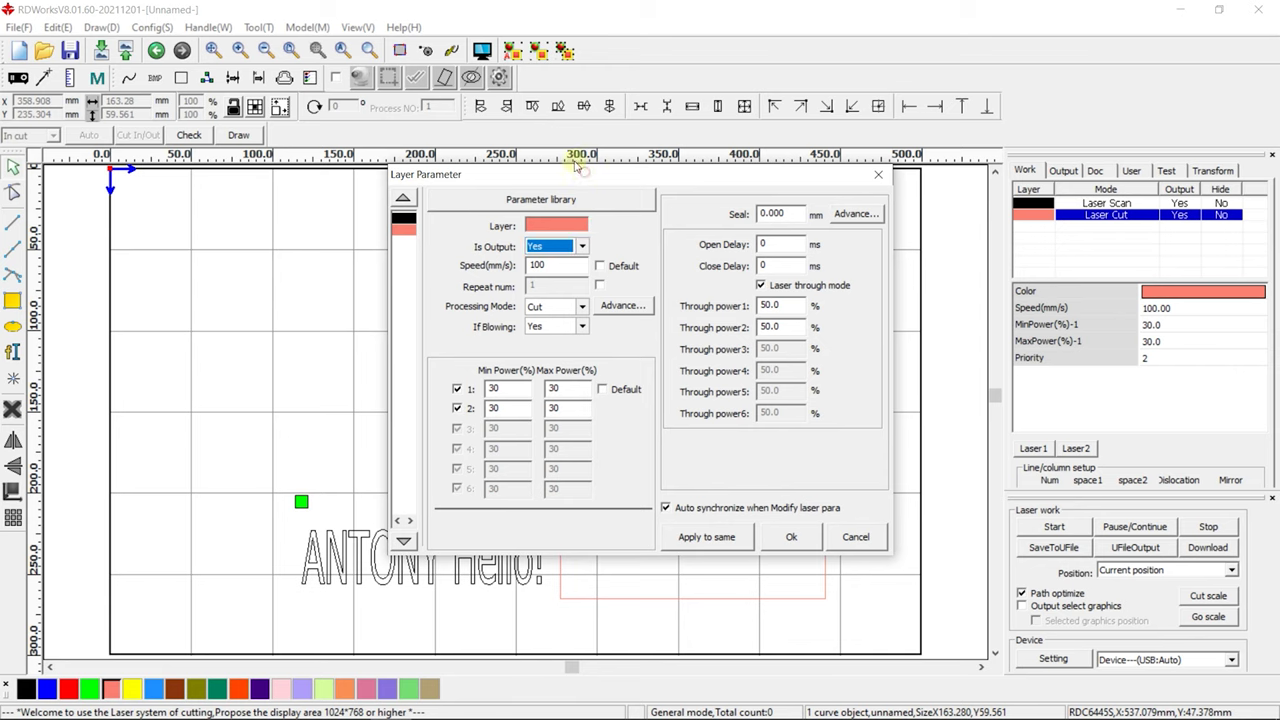
drag(576, 174, 517, 103)
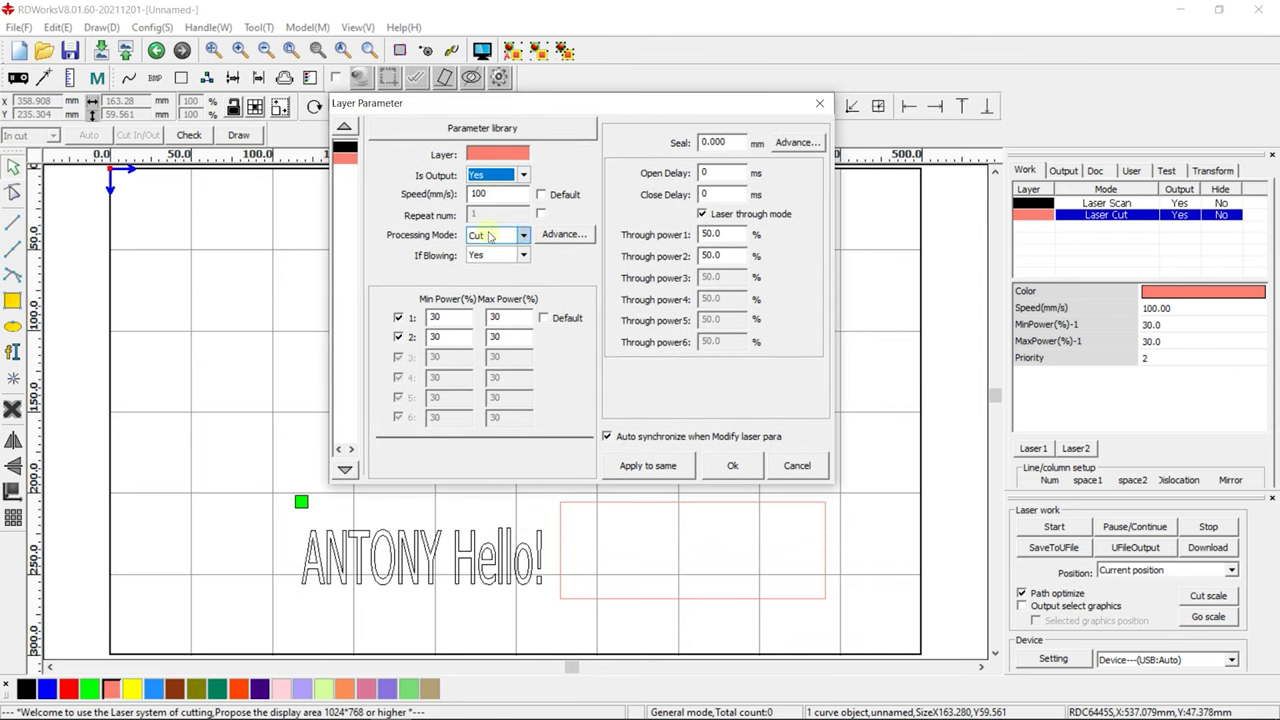
click(524, 236)
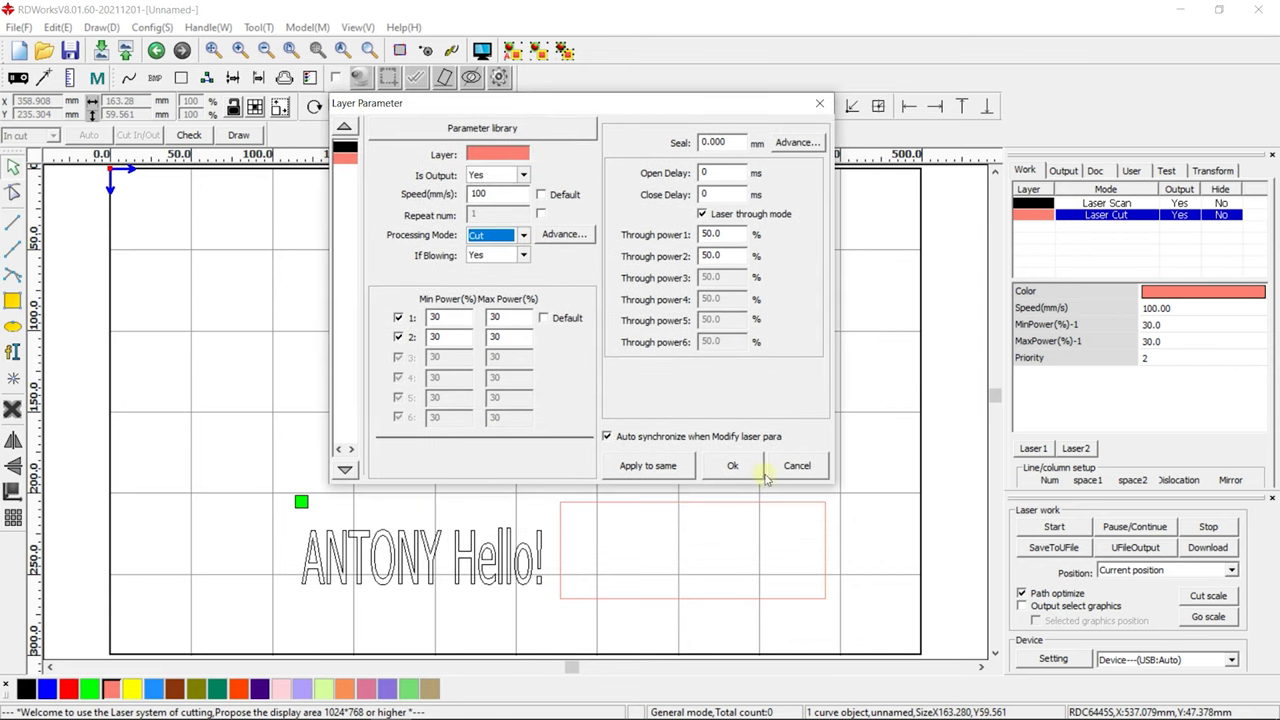
click(797, 465)
Open the black scan layer's parameters showing Scan at 200 mm/s, X_swing, 0.1000 mm interval
double_click(1093, 205)
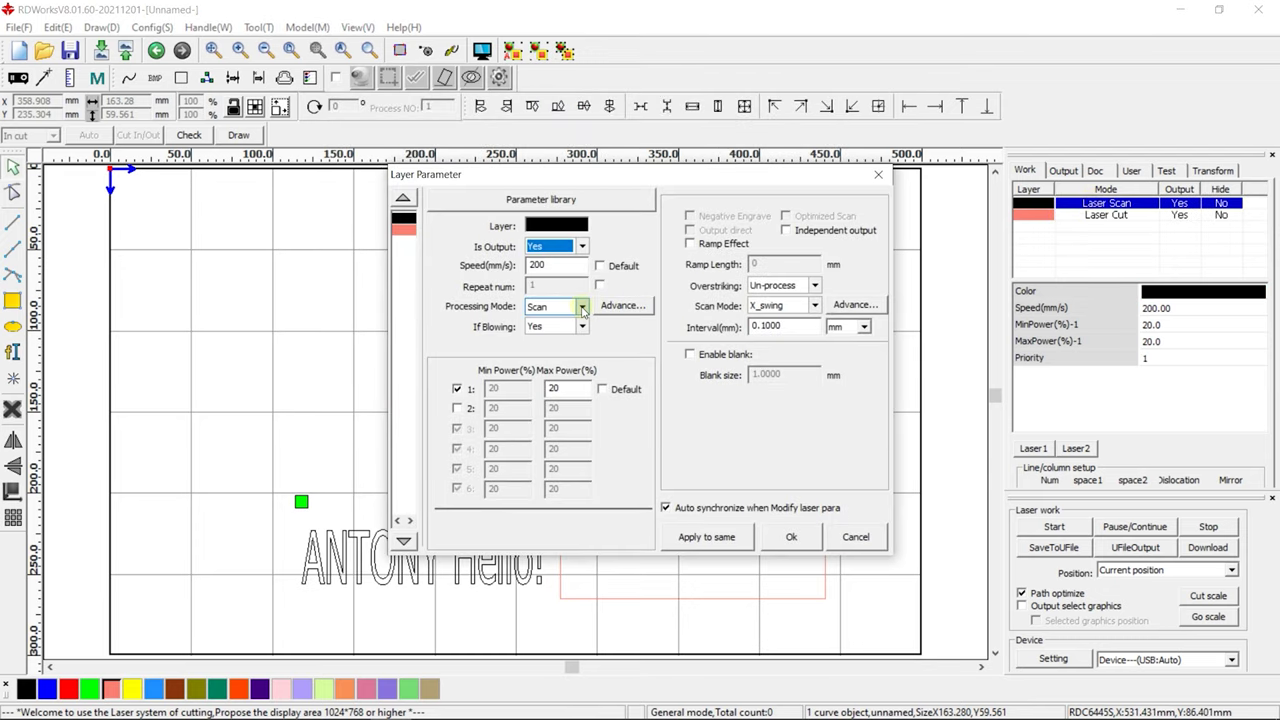
click(532, 306)
click(532, 306)
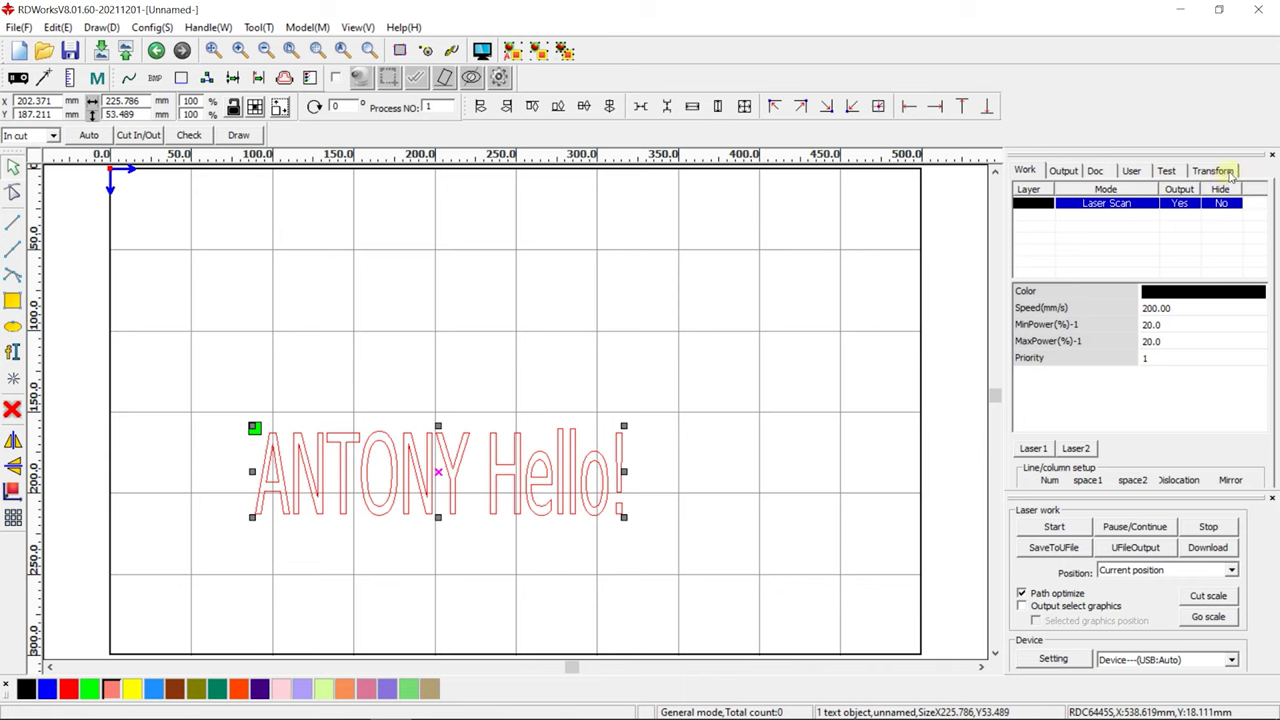
Position the greeting text at 200 mm horizontal and 150 mm vertical via Transform
click(1212, 171)
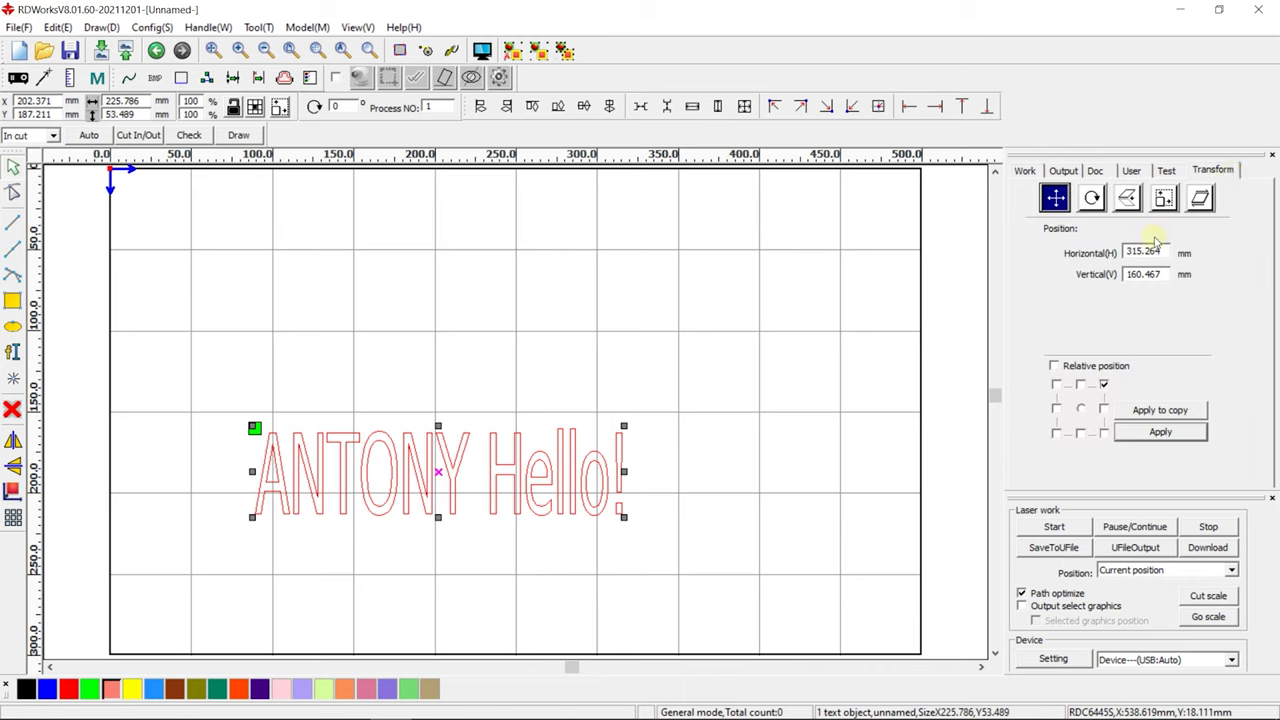
drag(1165, 252, 1101, 258)
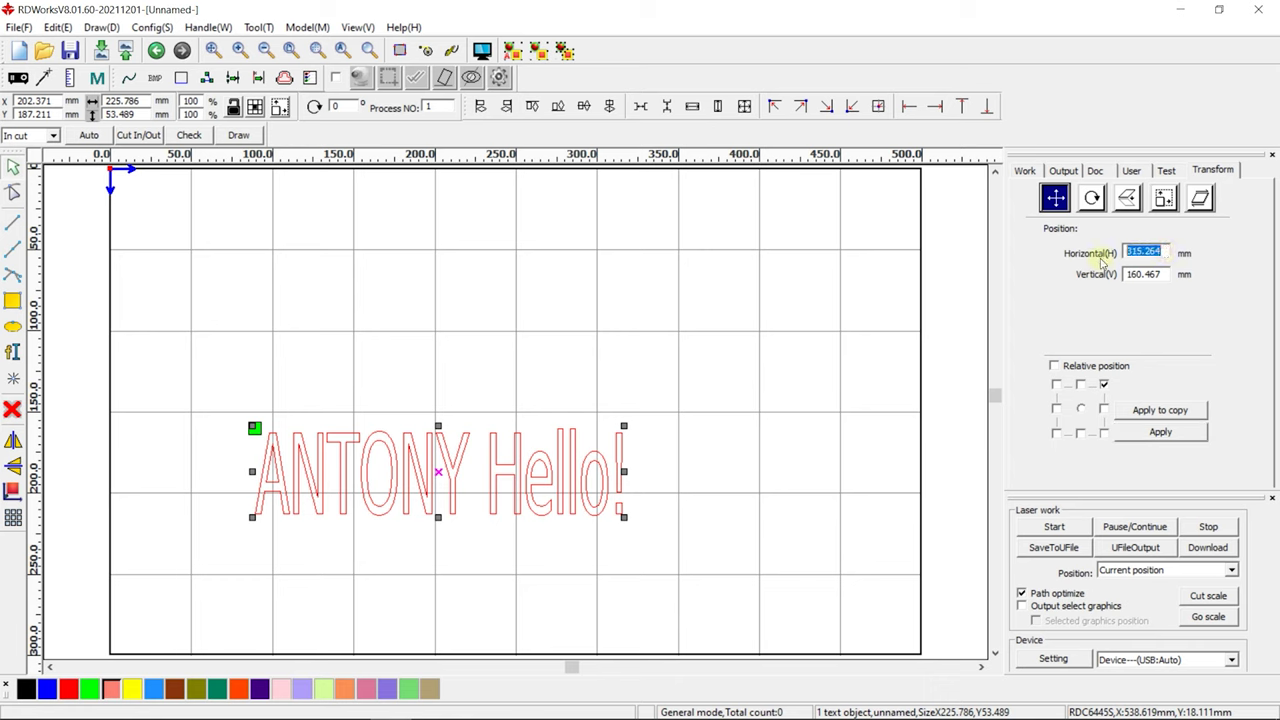
text(200)
click(1160, 432)
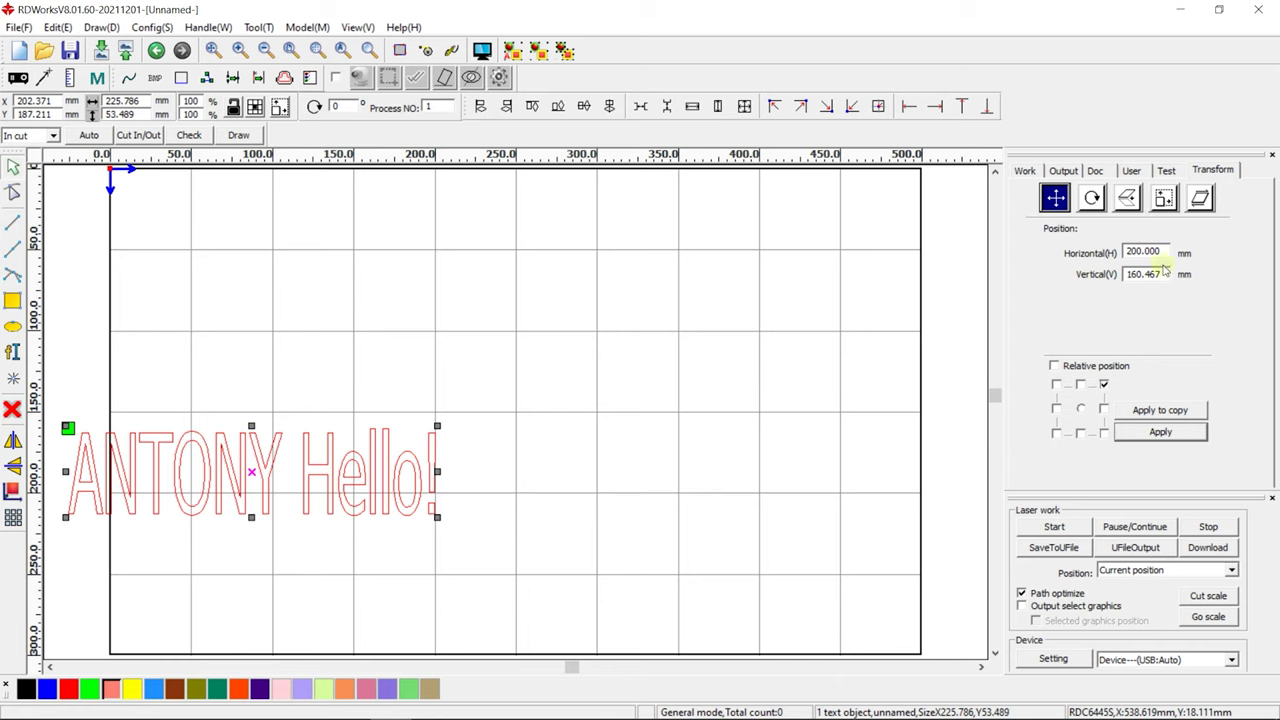
drag(1162, 273, 1035, 282)
text(150)
click(1158, 432)
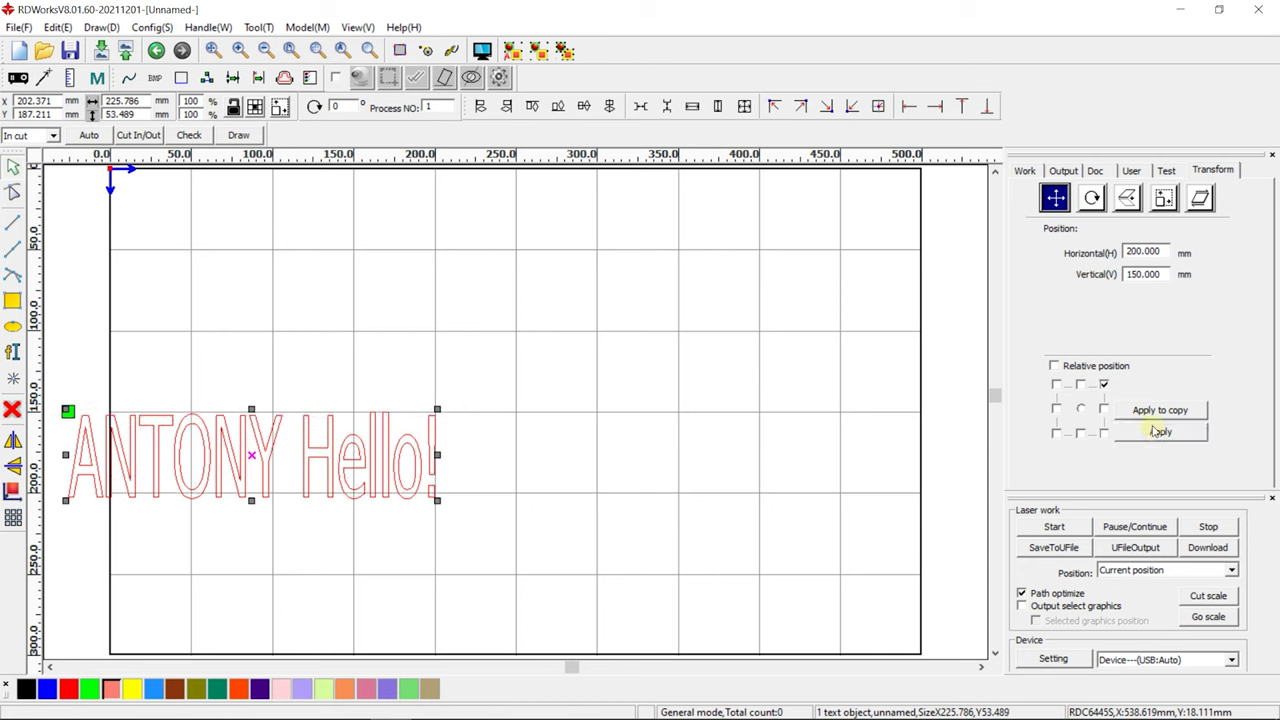
Rotate the greeting text by 55° and −55°, returning it to level each time
click(1092, 199)
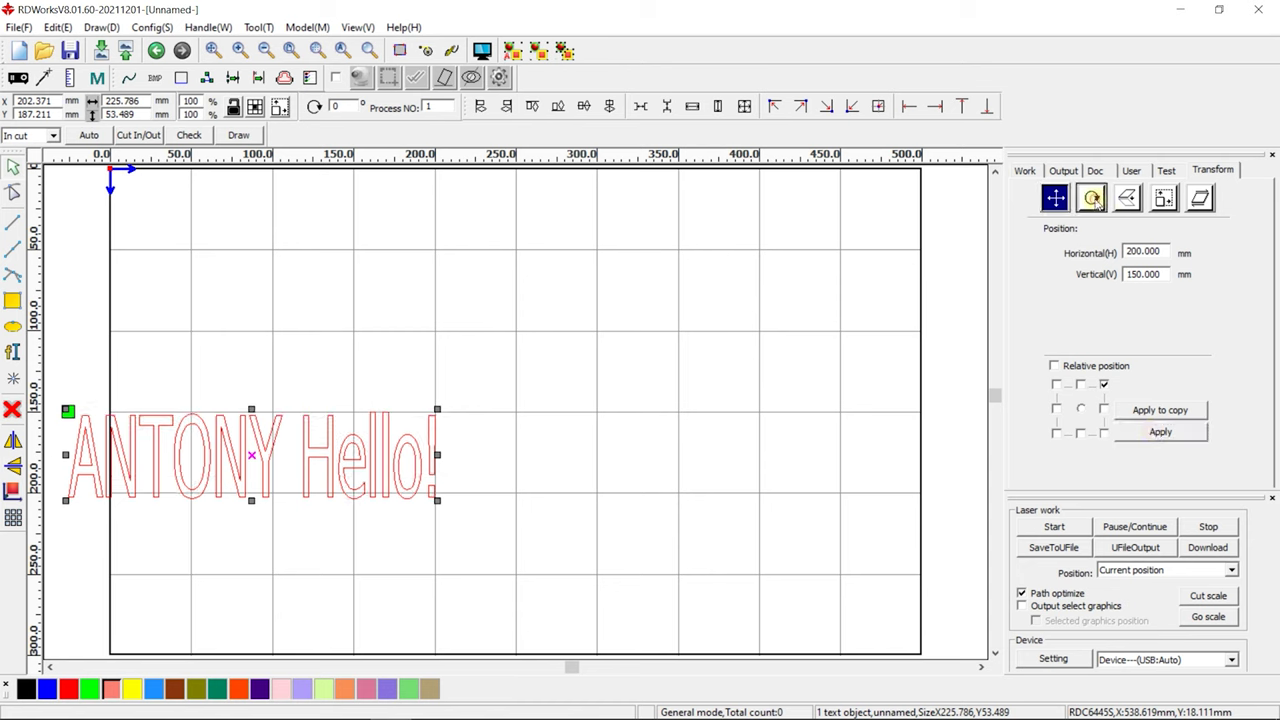
double_click(1155, 252)
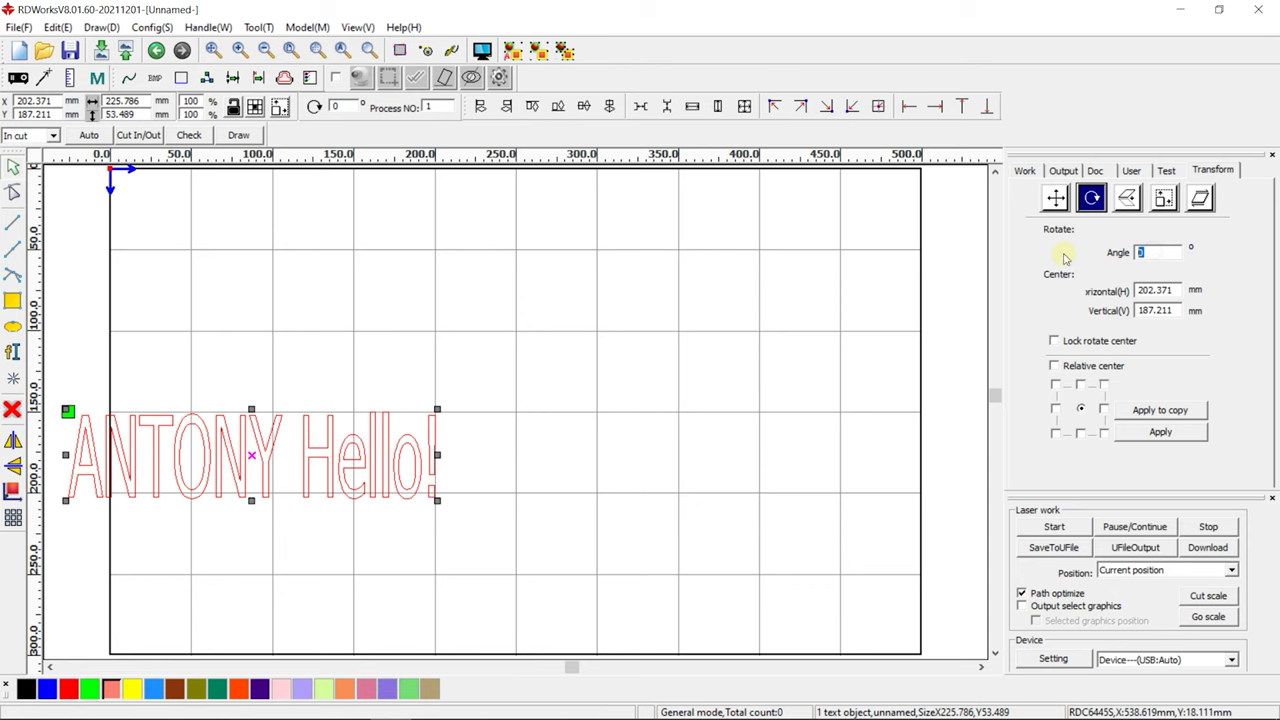
click(1158, 432)
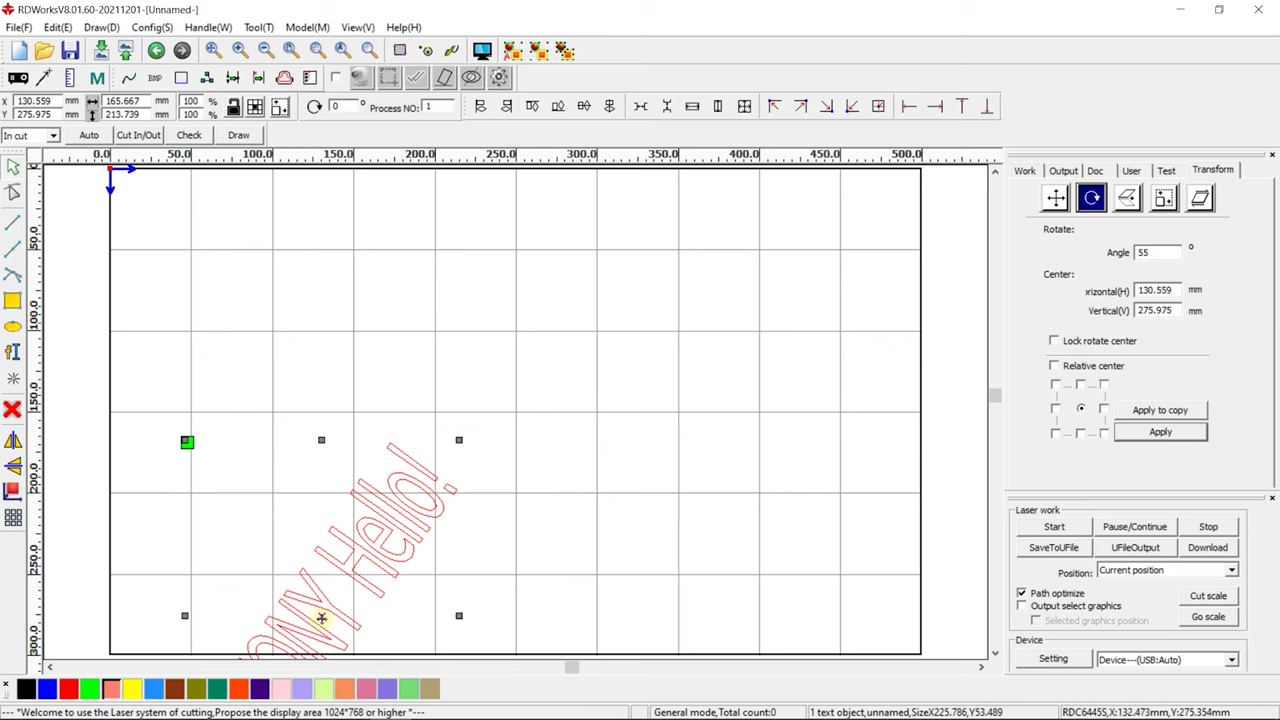
drag(455, 441, 486, 392)
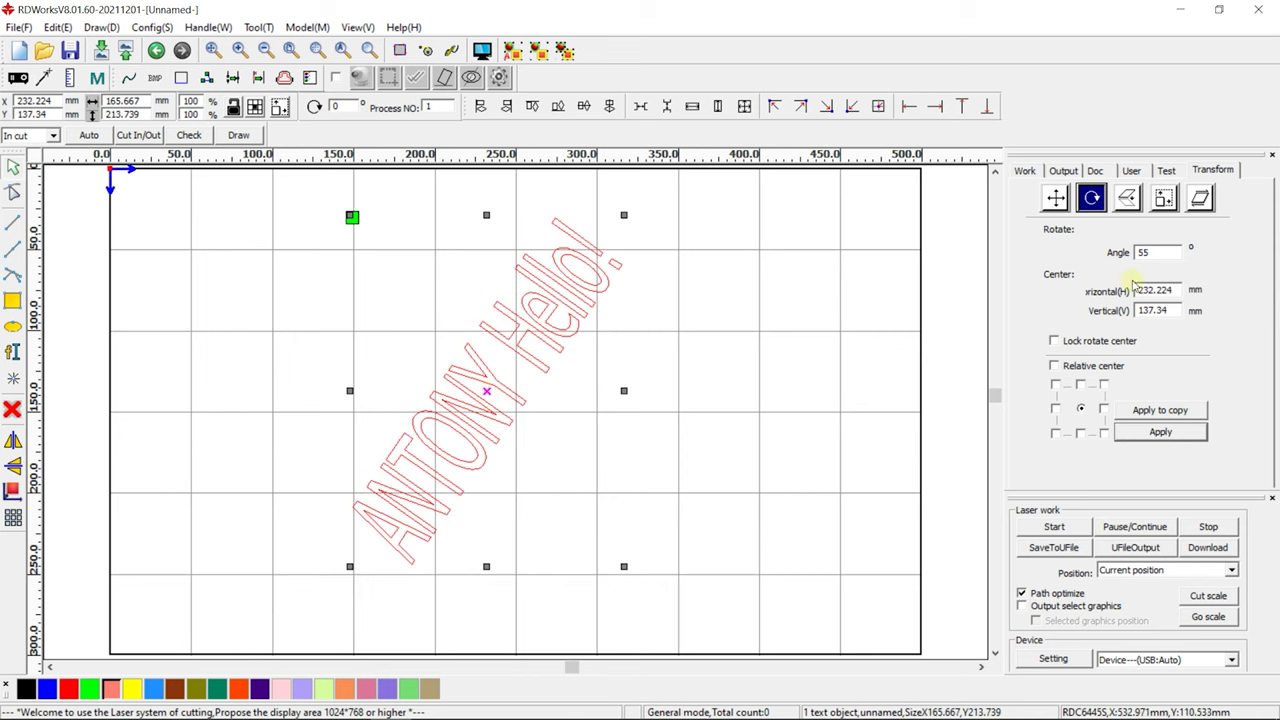
drag(1169, 251, 1074, 254)
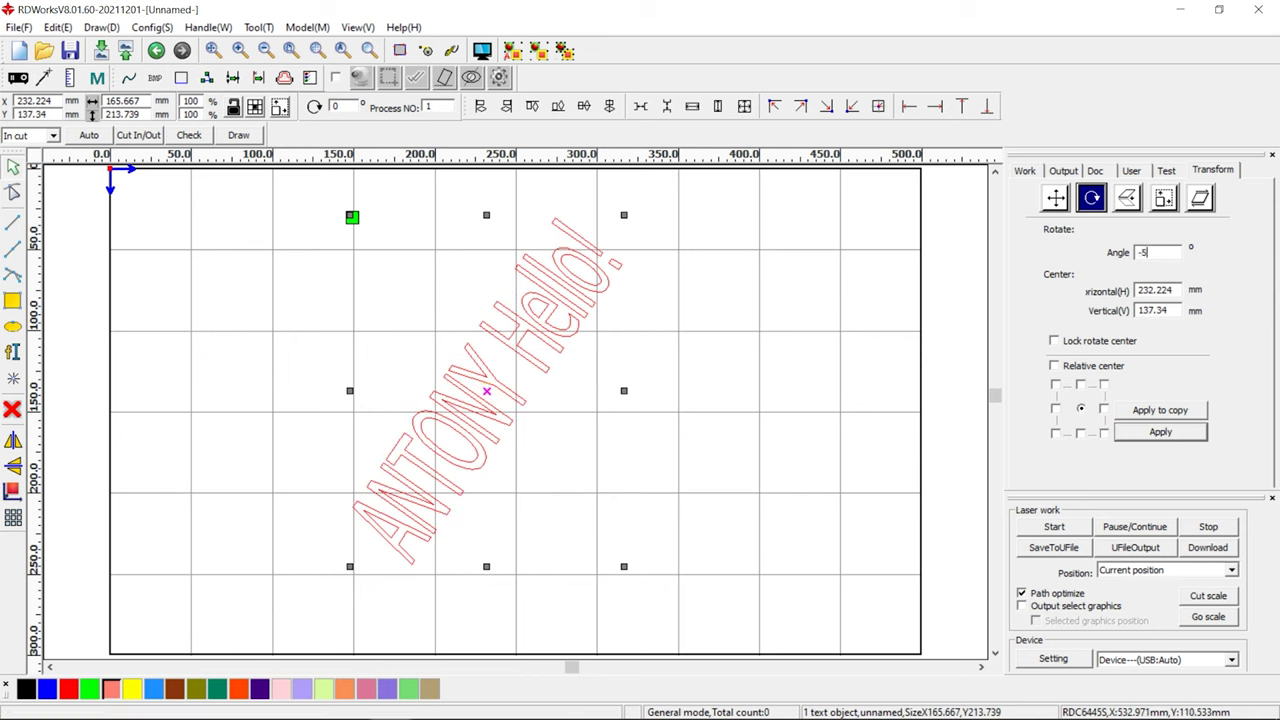
click(1170, 434)
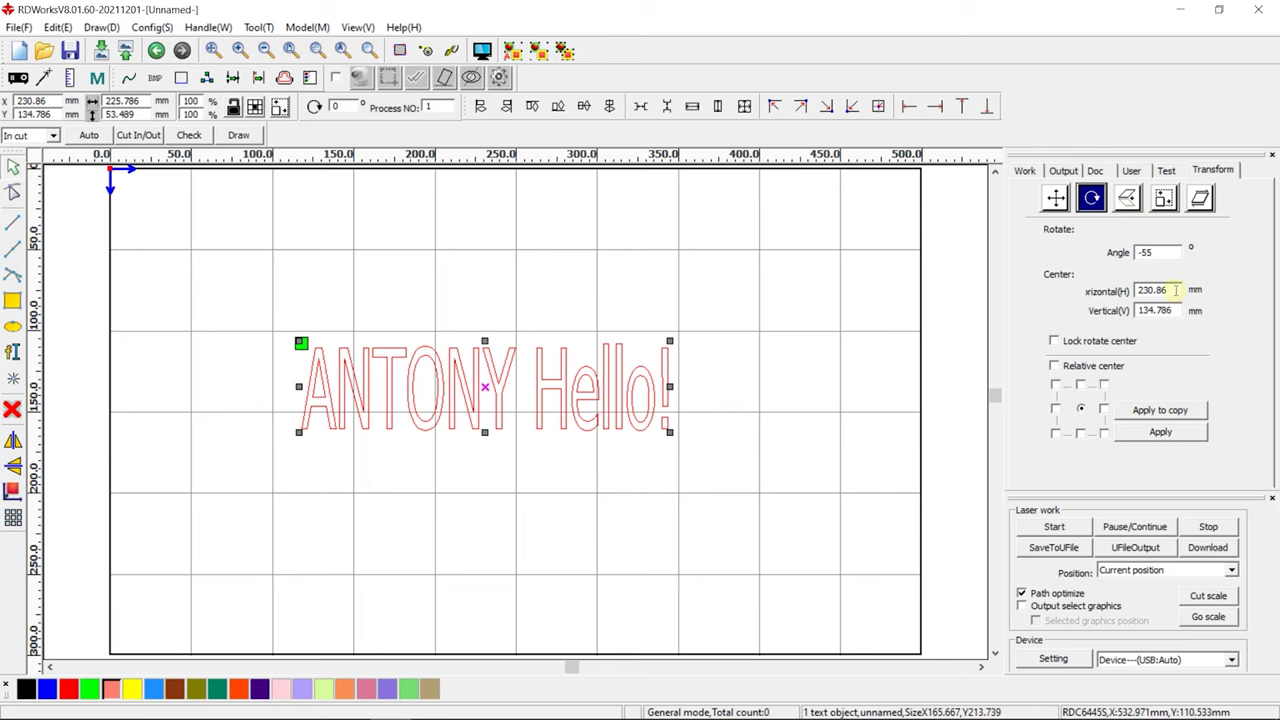
drag(1178, 290, 1108, 291)
text(217.204)
click(1161, 432)
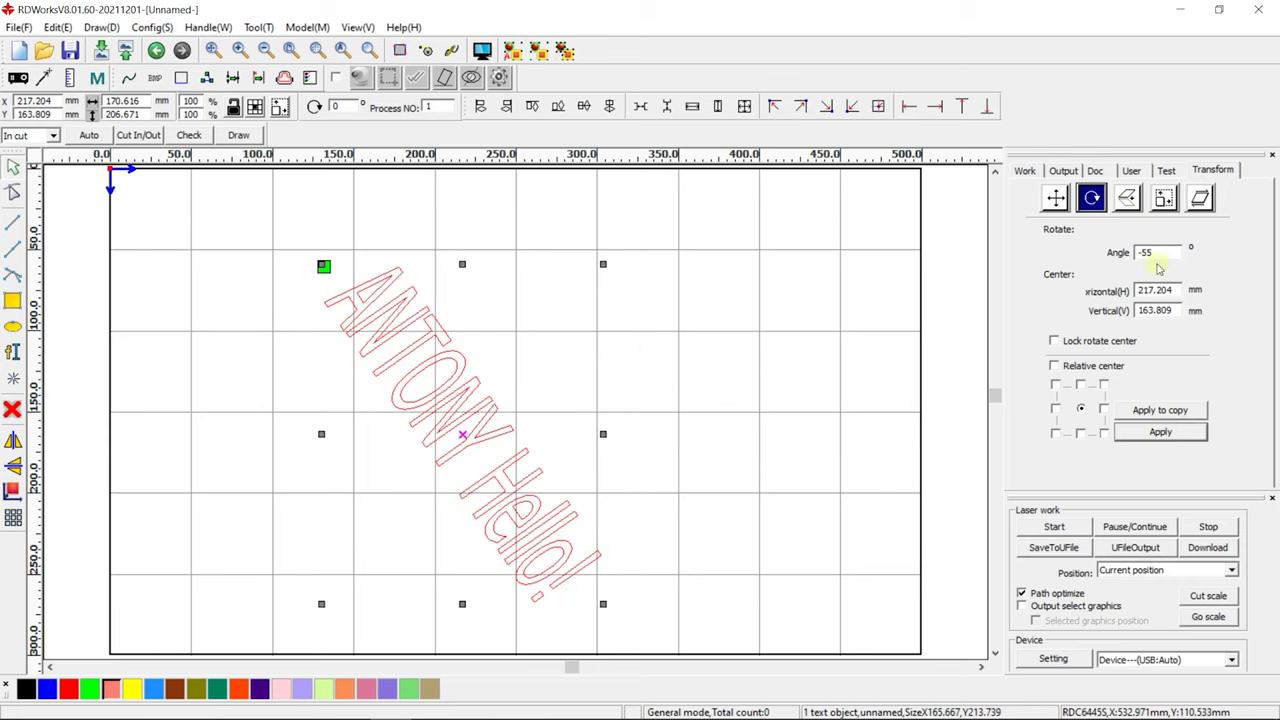
drag(1155, 253, 1087, 260)
text(55)
click(1160, 432)
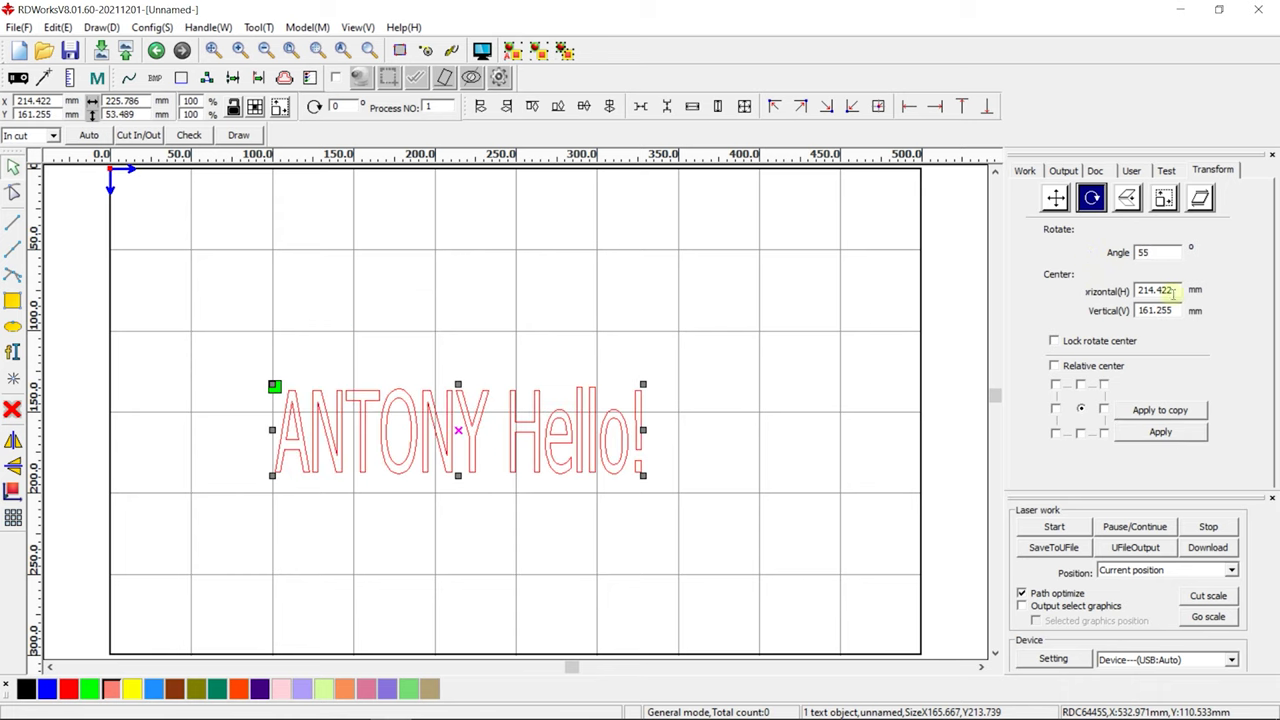
drag(1158, 253, 1073, 253)
Apply a 200 / 100 mm rotation centre, then bring up the scale and mirror settings
drag(1172, 290, 1070, 290)
text(200)
click(1160, 432)
click(1178, 309)
drag(1178, 309, 1094, 311)
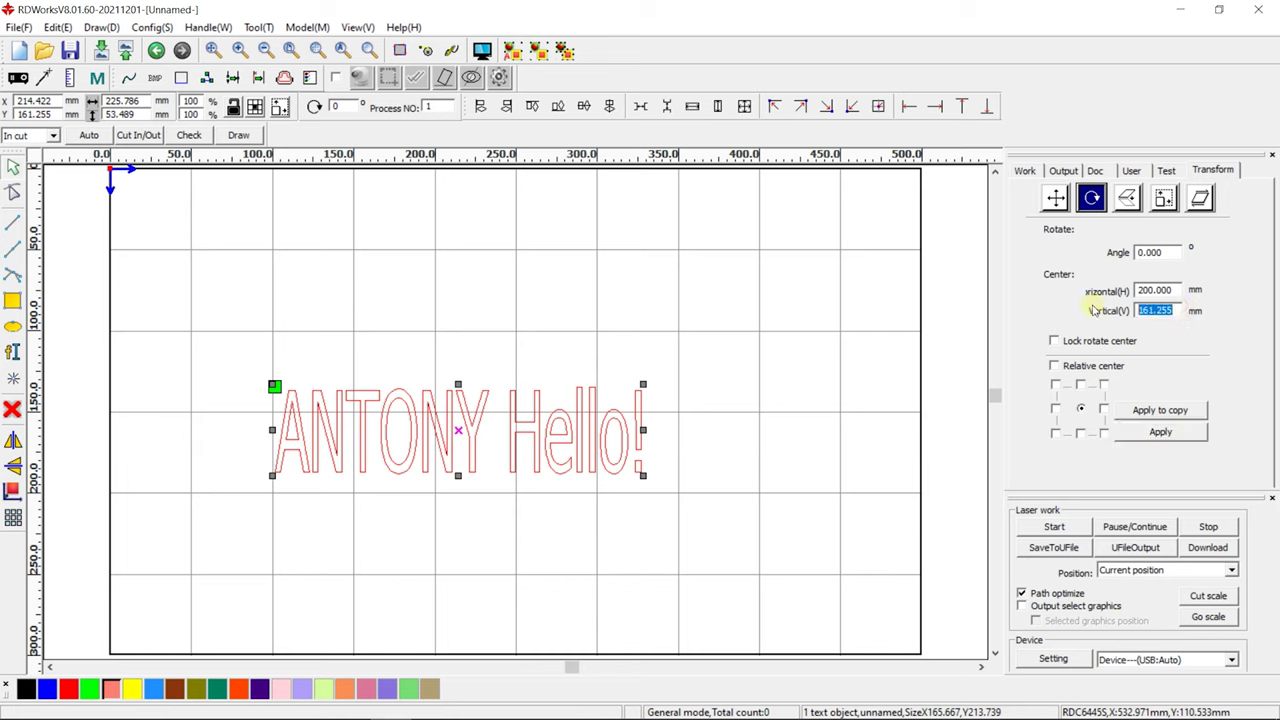
text(100)
click(1158, 432)
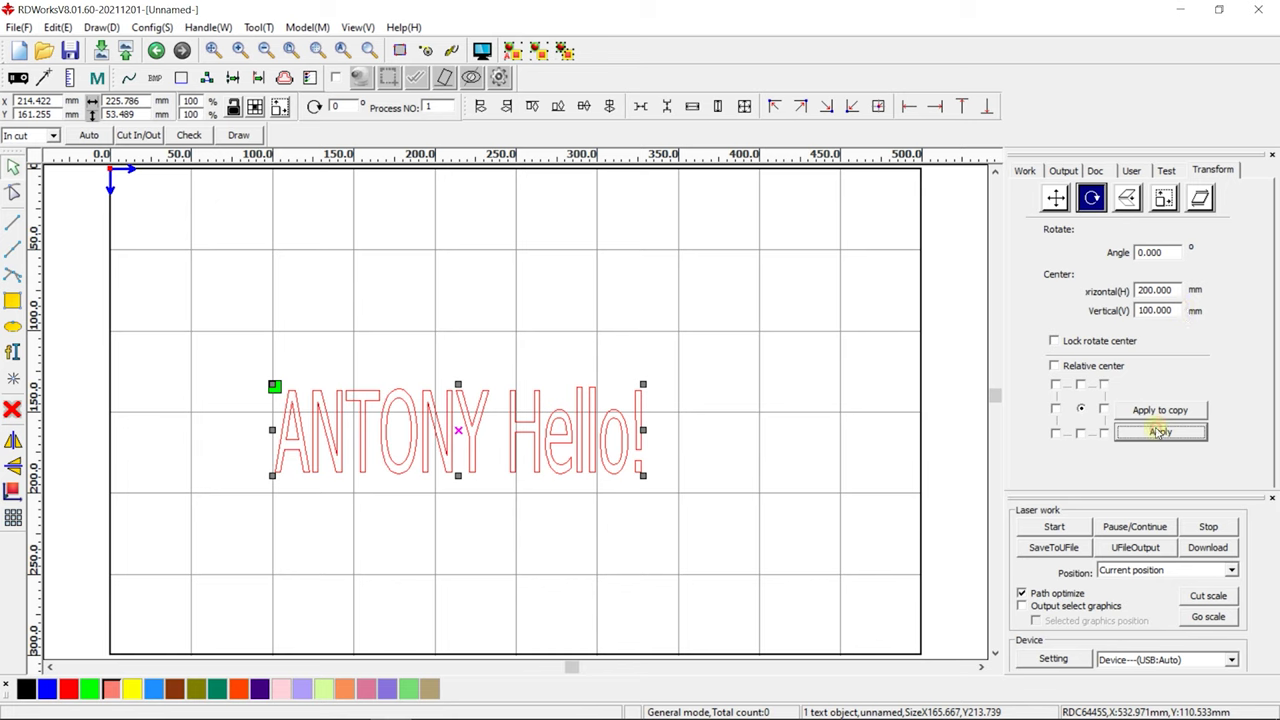
click(1127, 198)
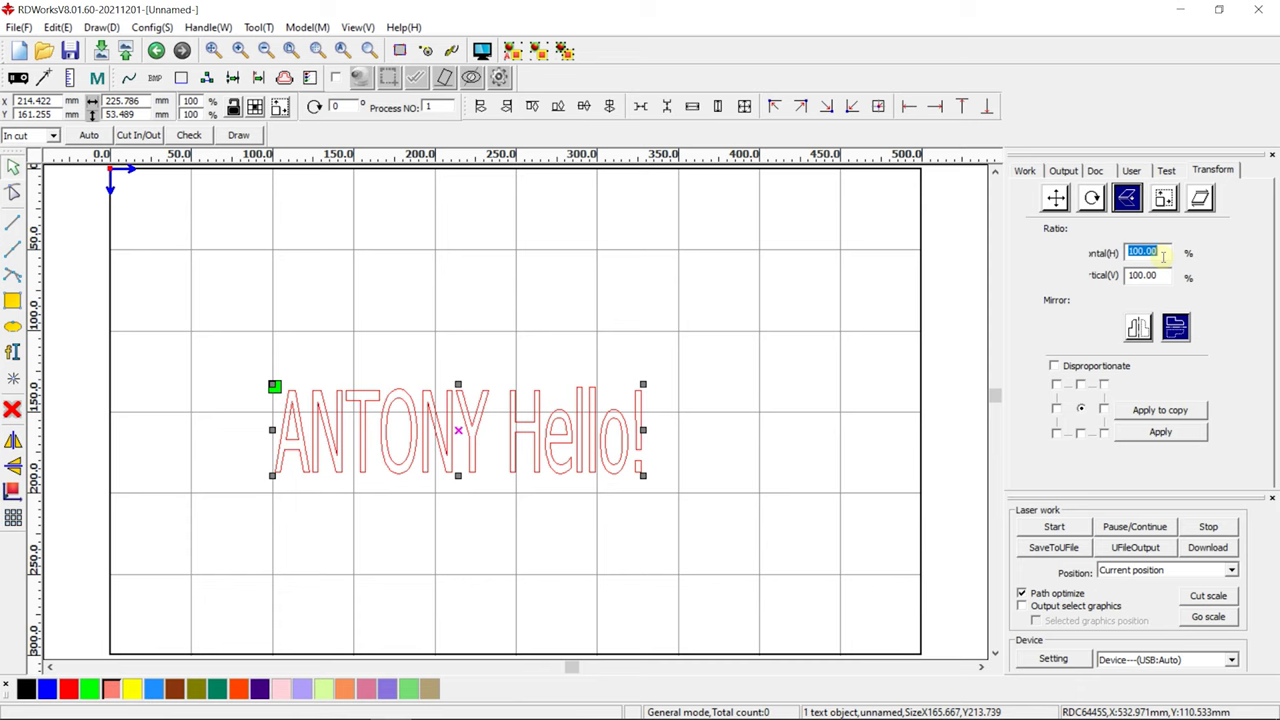
Mirror the greeting text vertically at 60%, flip it back upright, and enlarge it again
text(60)
click(1192, 433)
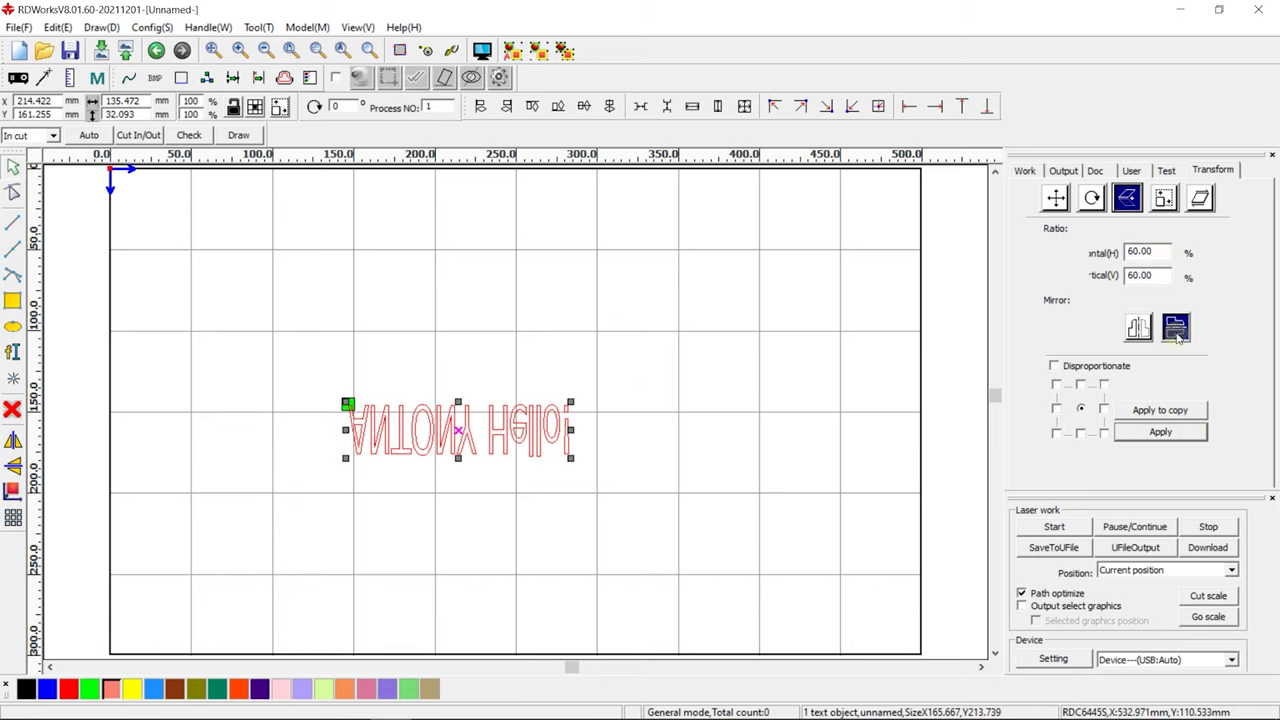
click(1160, 432)
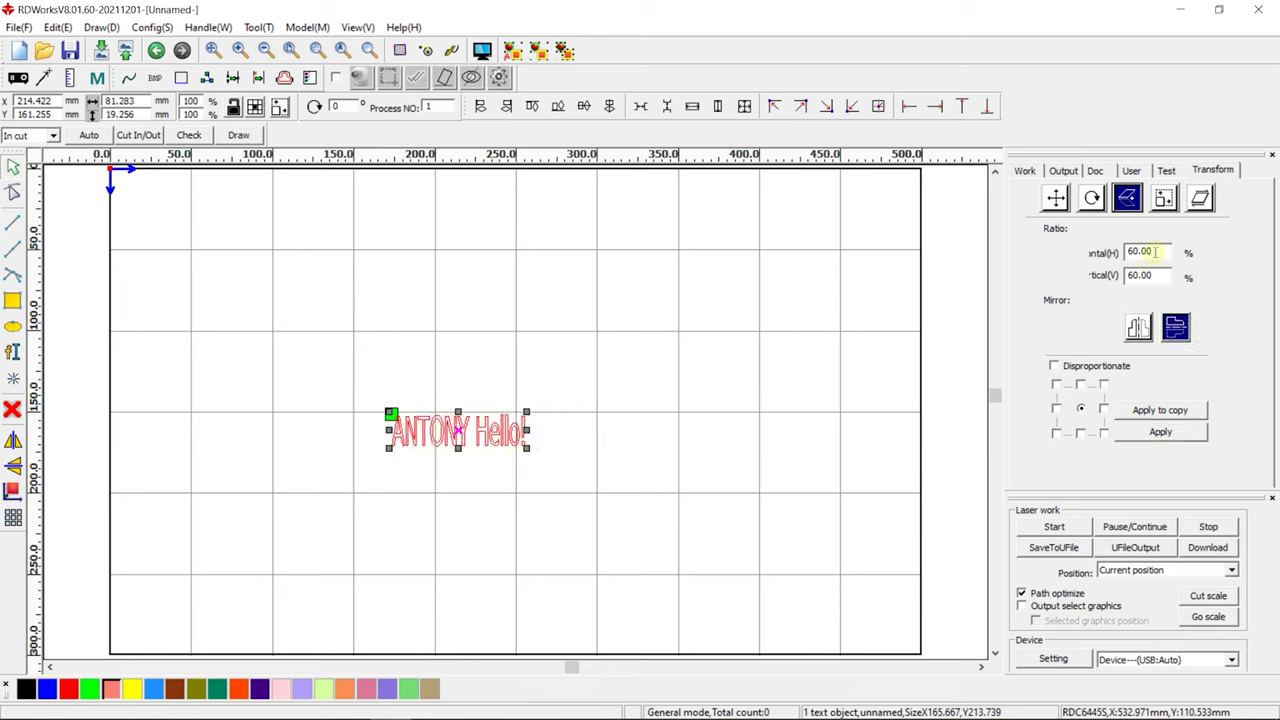
click(1175, 327)
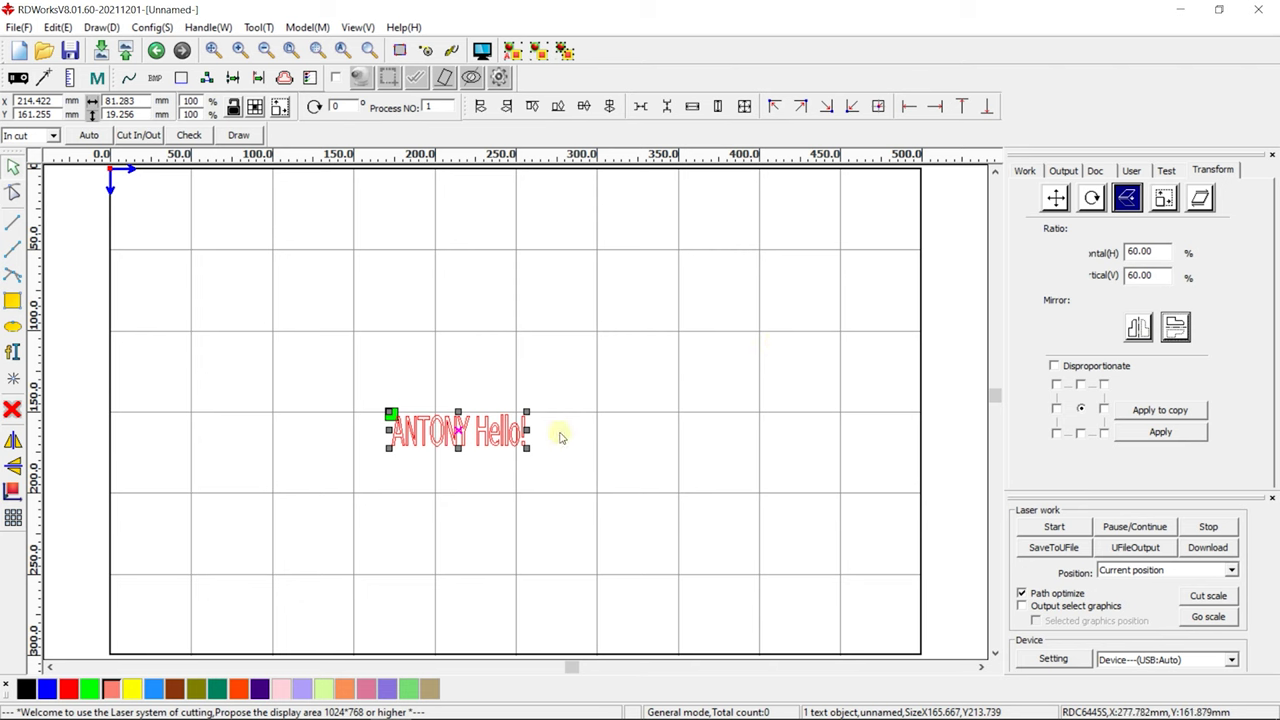
drag(528, 448, 710, 533)
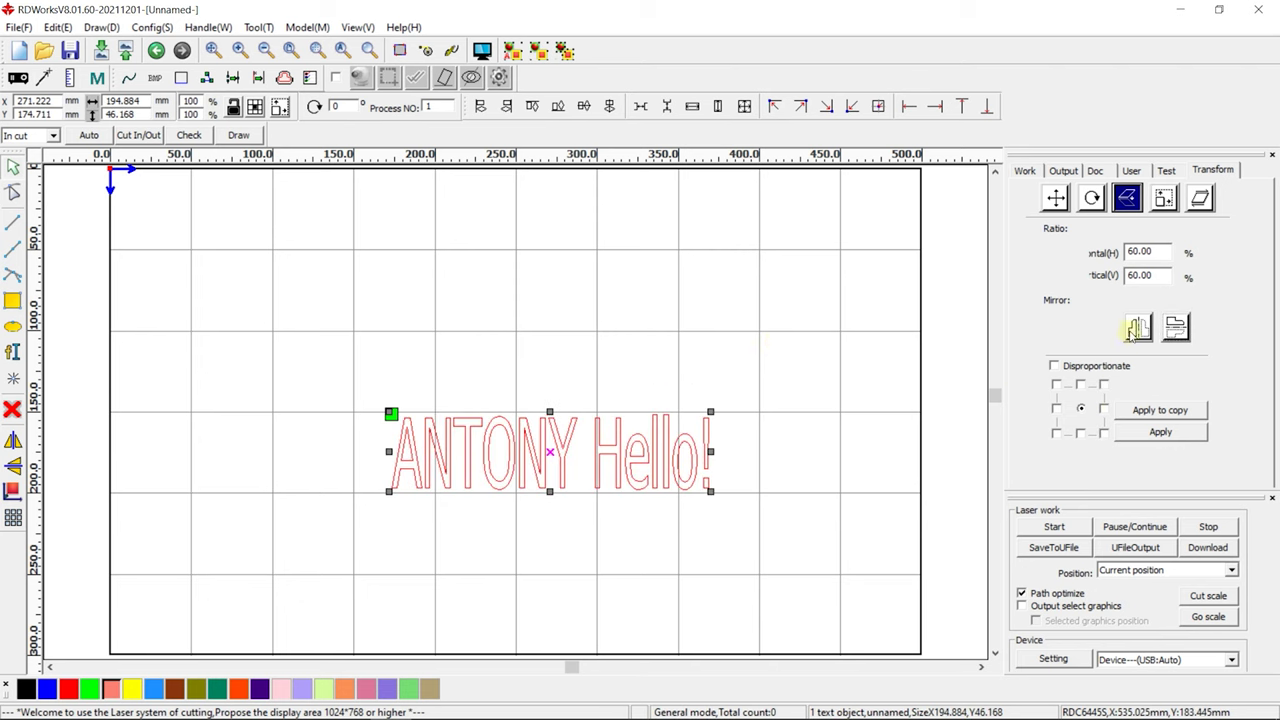
Mirror the text left-to-right, enlarge it to about 205 mm wide, then restore it at 100% horizontal ratio
click(1137, 327)
click(1160, 432)
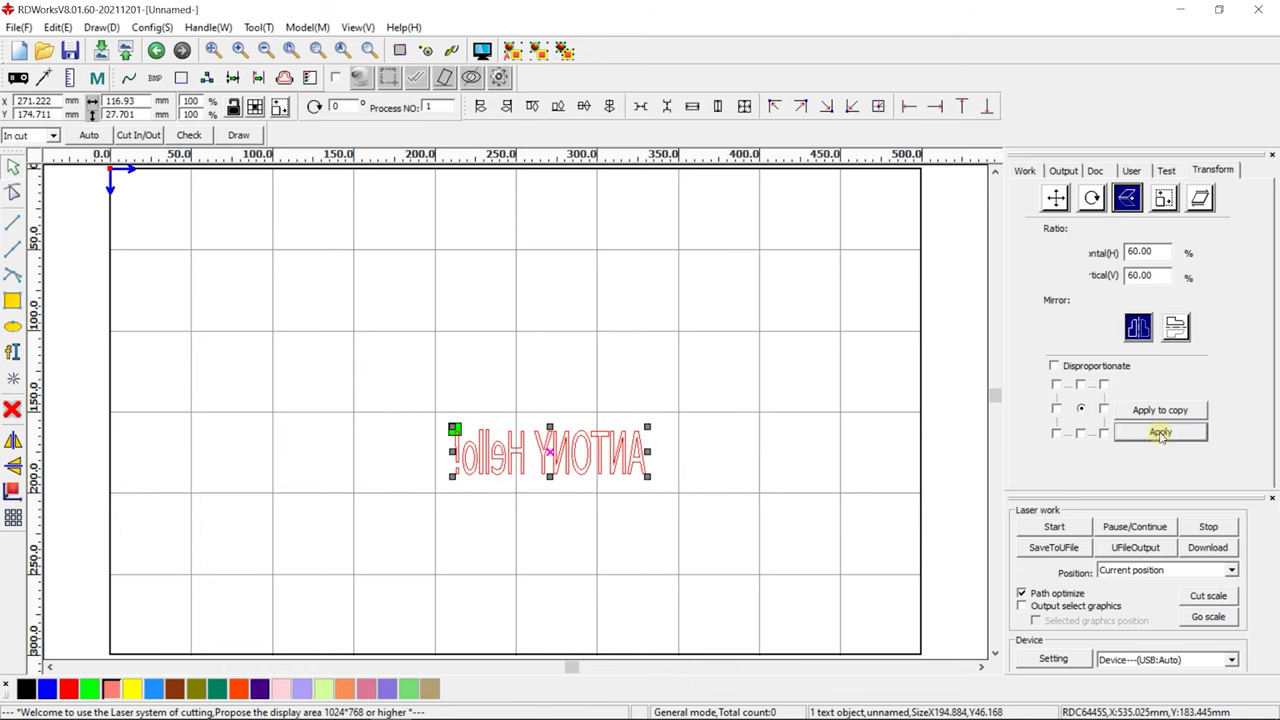
drag(648, 476, 786, 557)
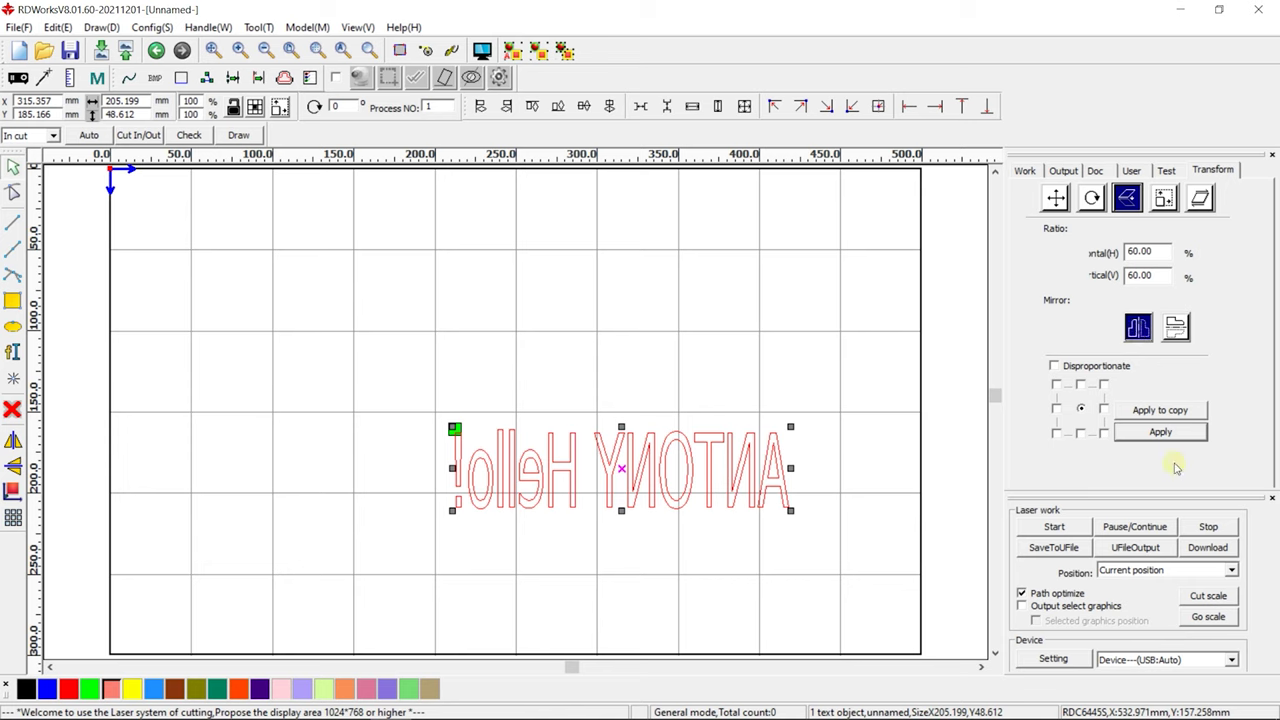
double_click(1157, 250)
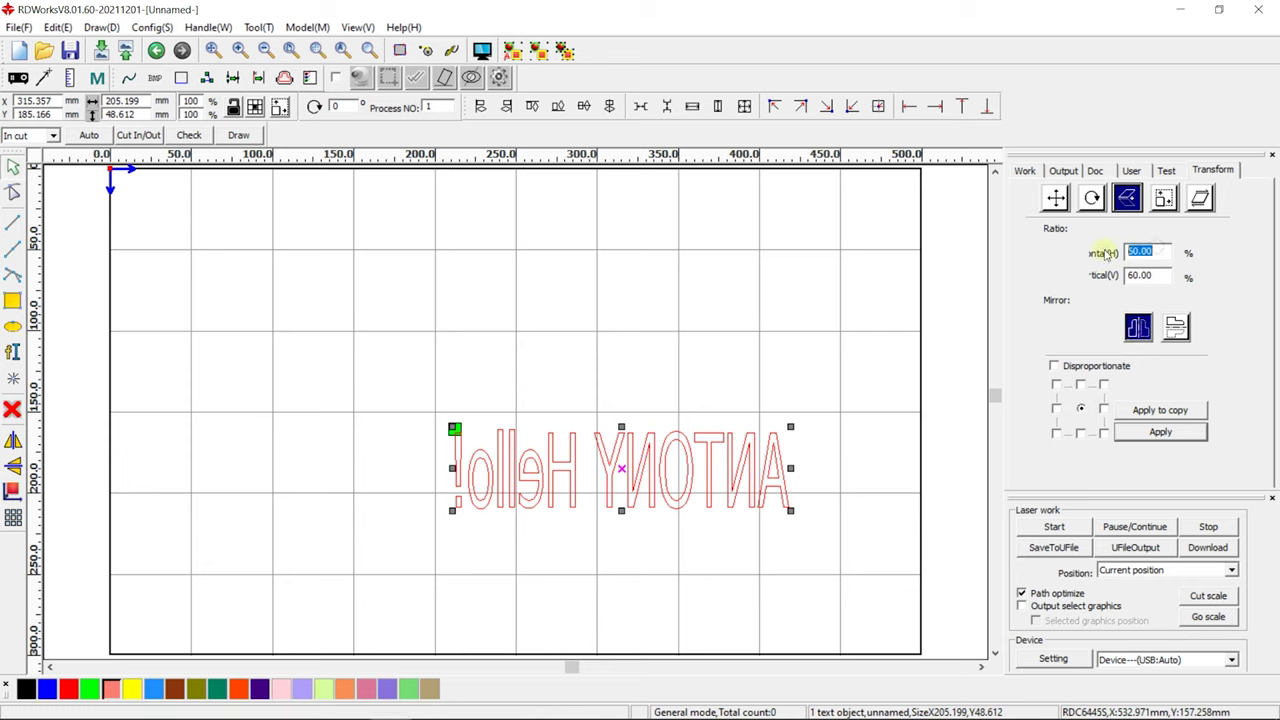
text(100.00)
click(1160, 433)
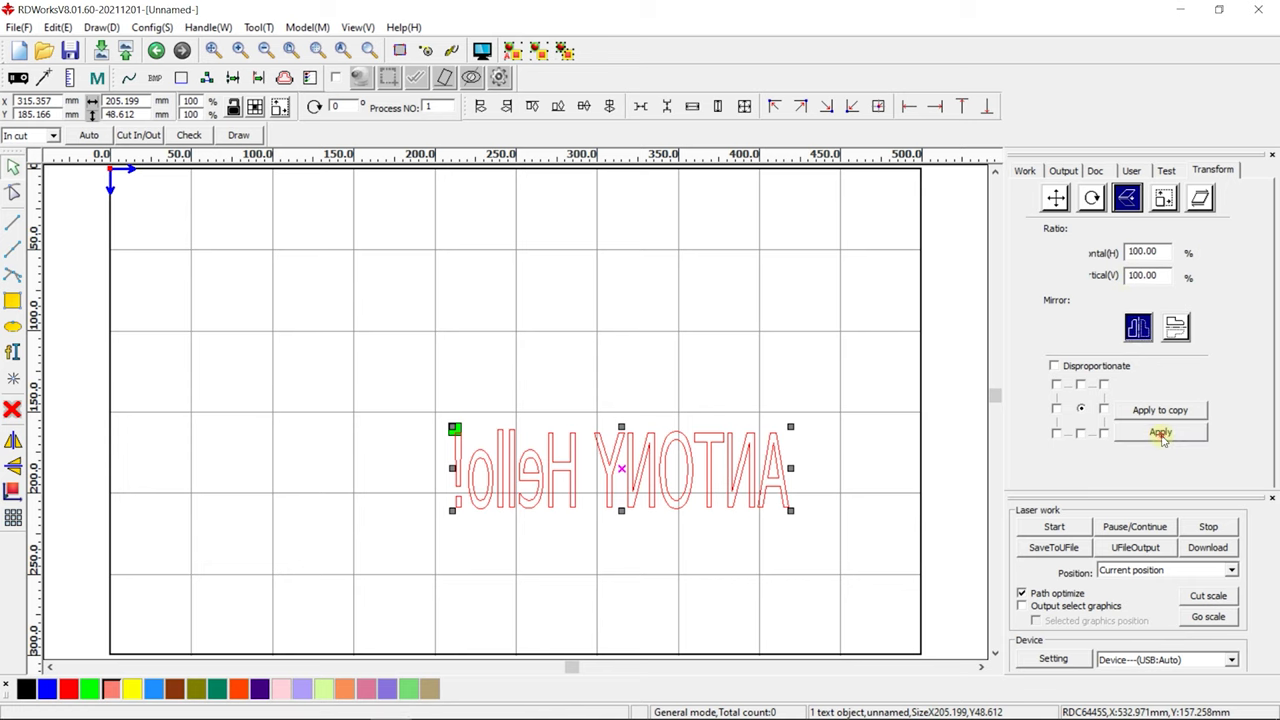
Flip the text upside down, flip it back upright, and turn vertical mirroring off
click(1175, 330)
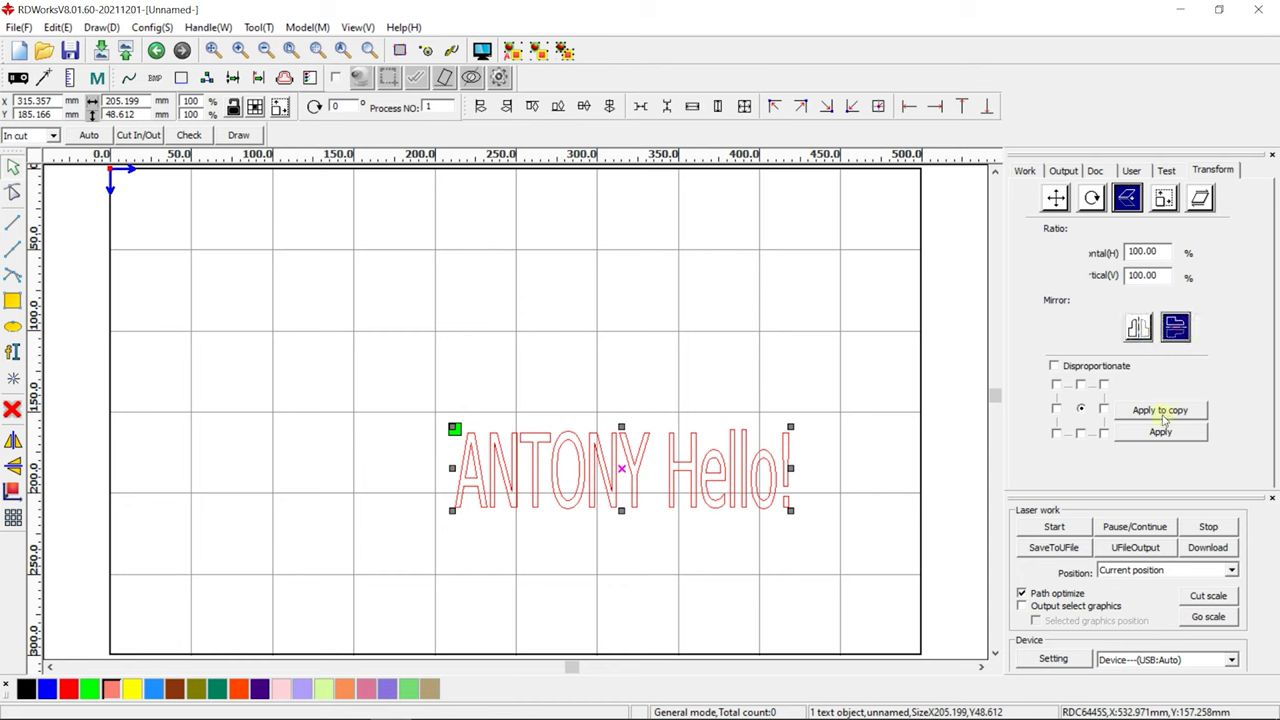
click(1160, 434)
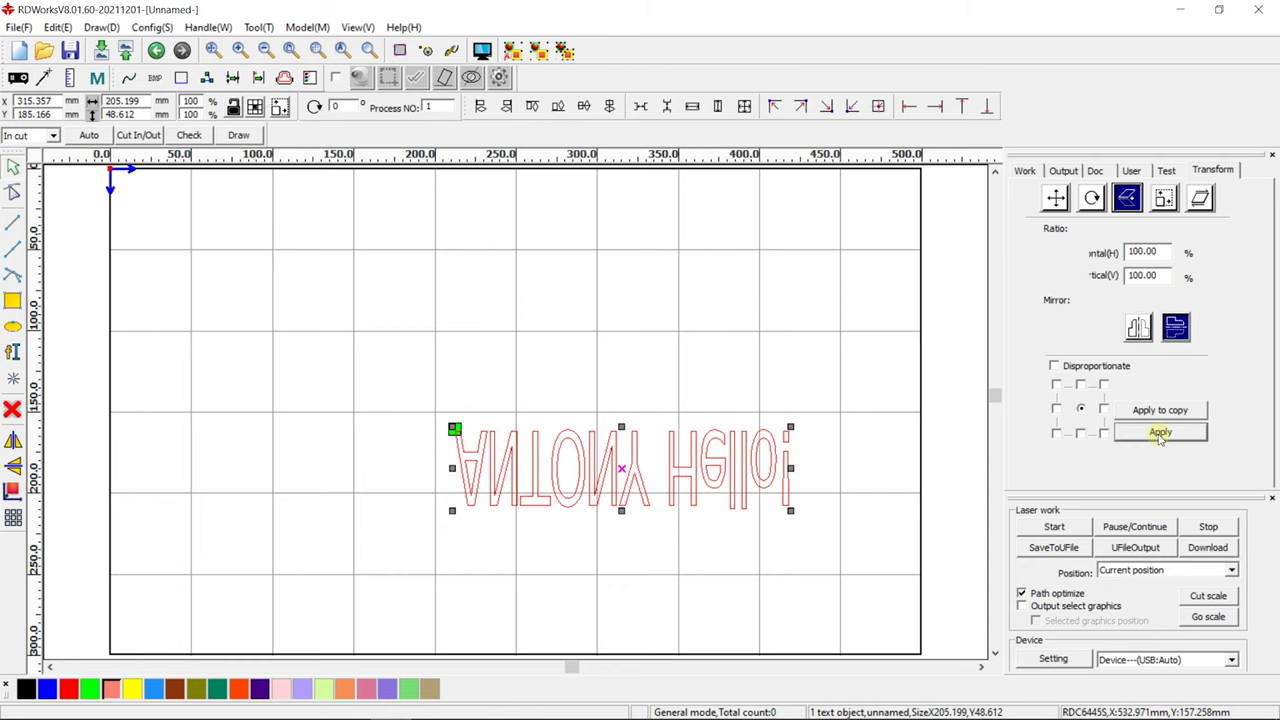
click(1160, 433)
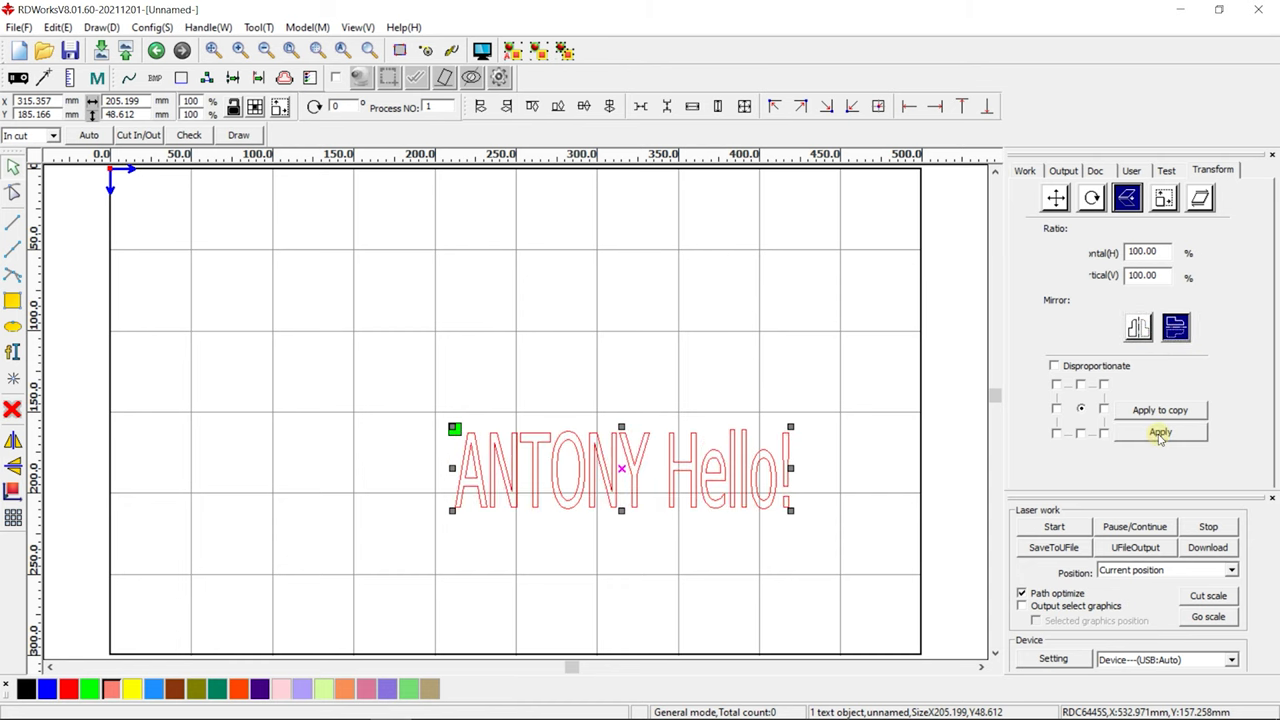
click(1175, 328)
Scale the text to 100 mm wide, then to 350 mm wide (350 × 82.915 mm)
click(1164, 205)
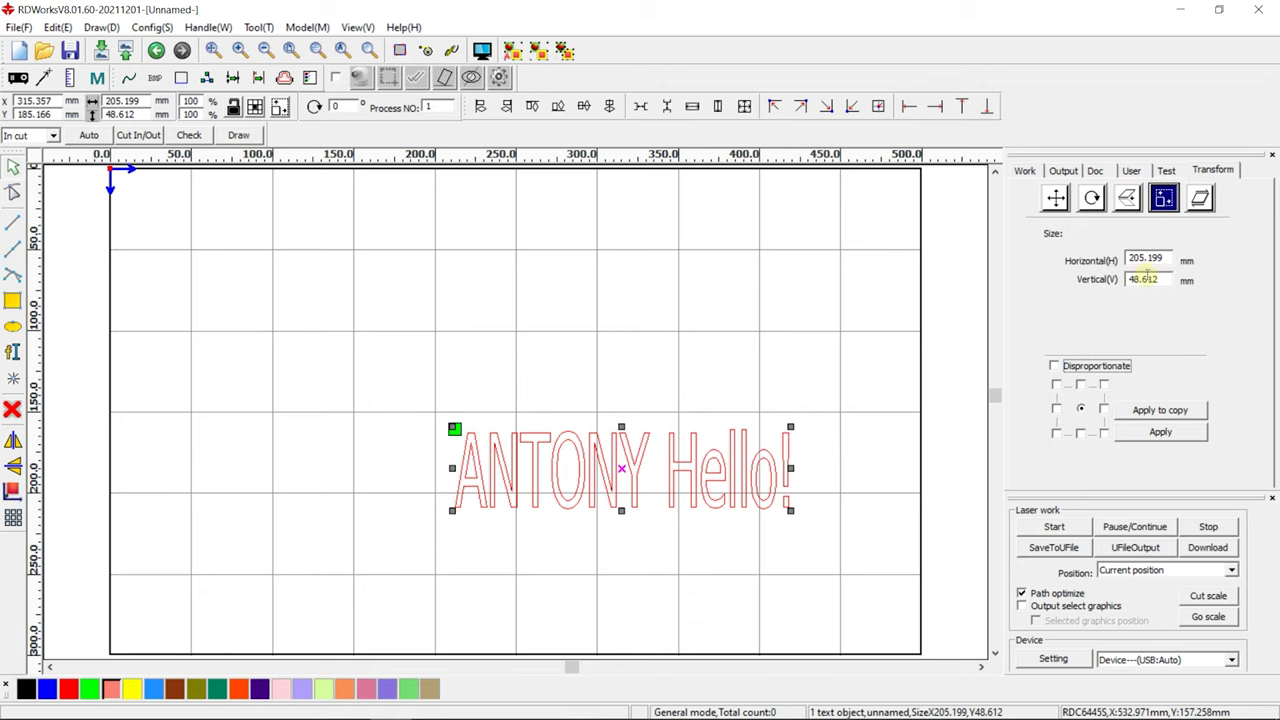
drag(1165, 258, 1107, 262)
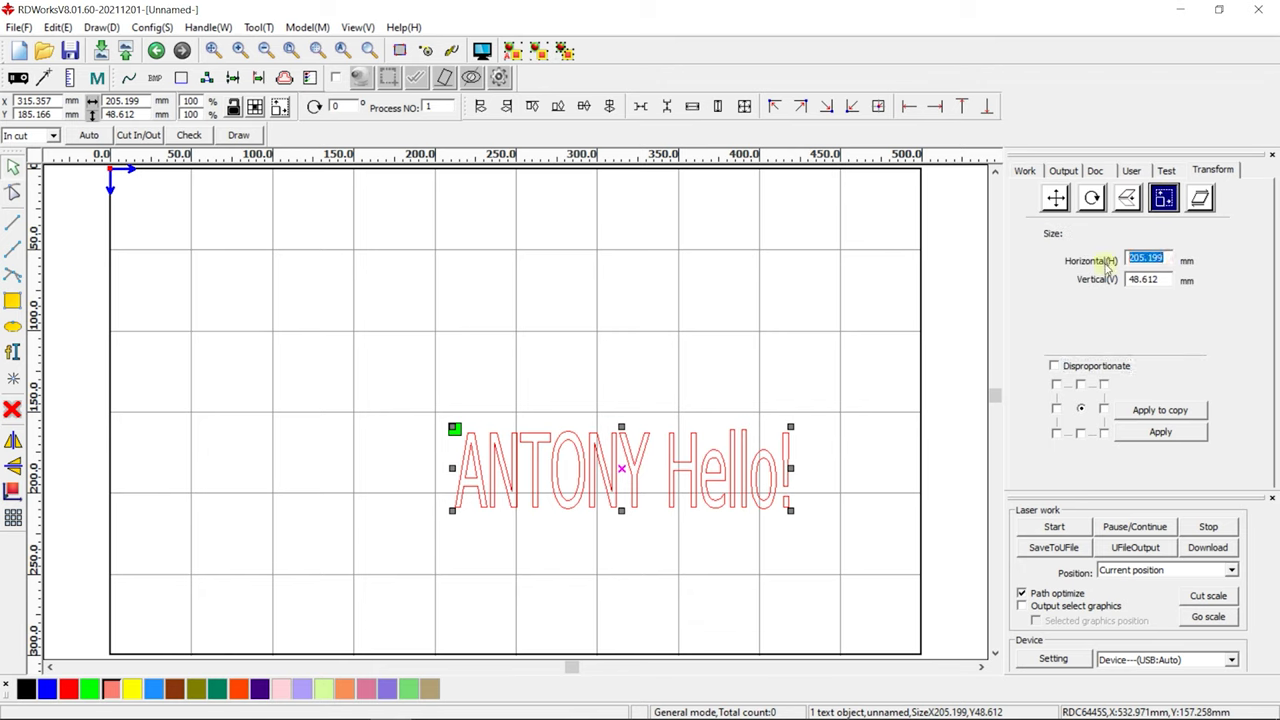
text(100)
click(1163, 431)
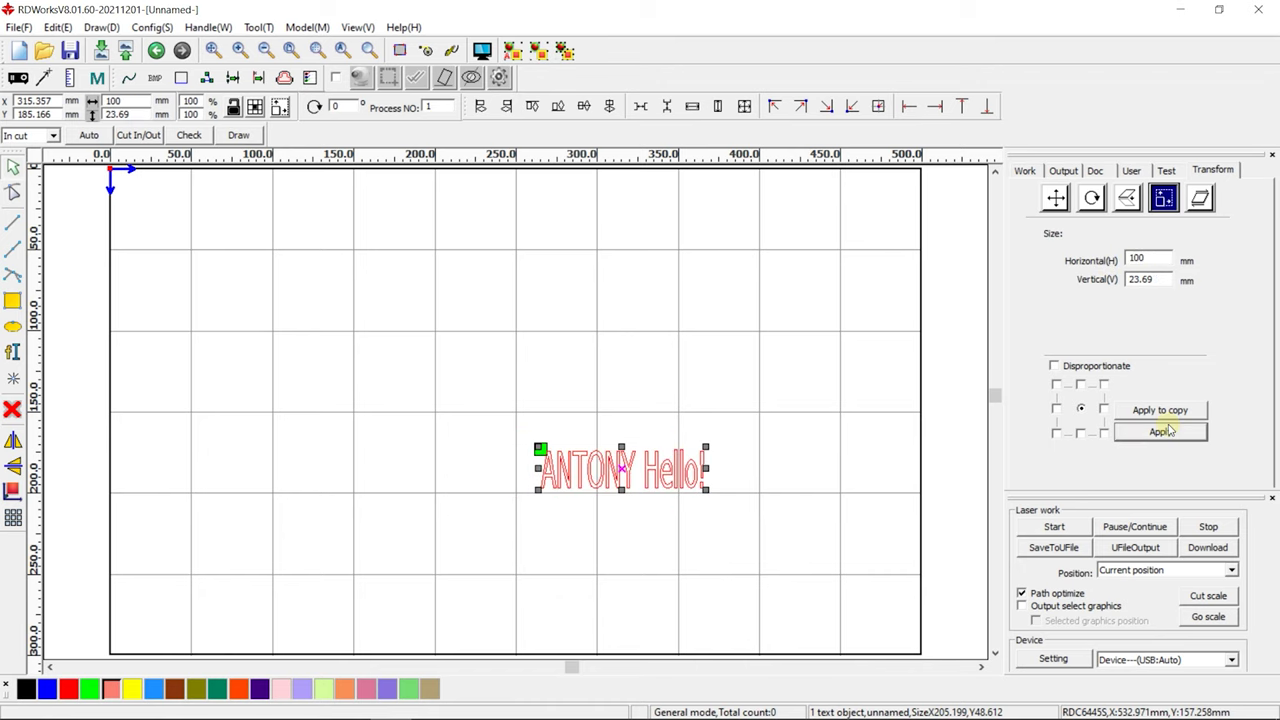
drag(1158, 258, 1078, 266)
click(1160, 432)
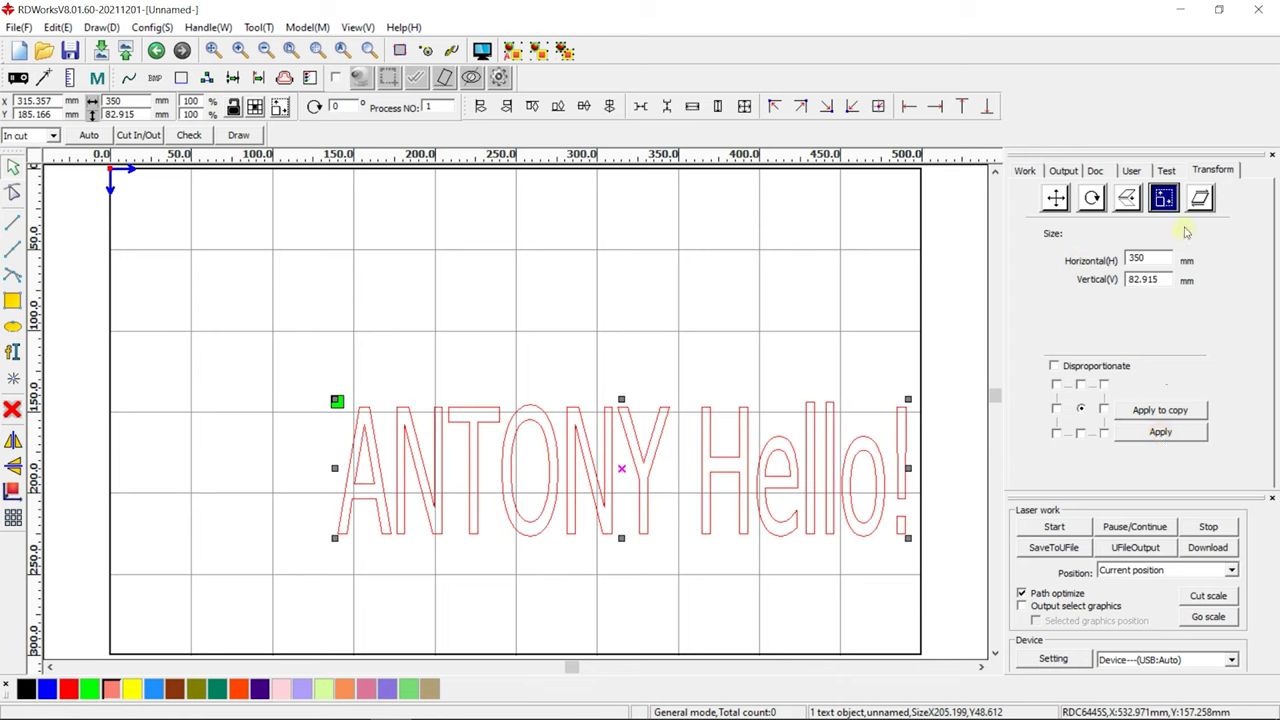
click(1204, 199)
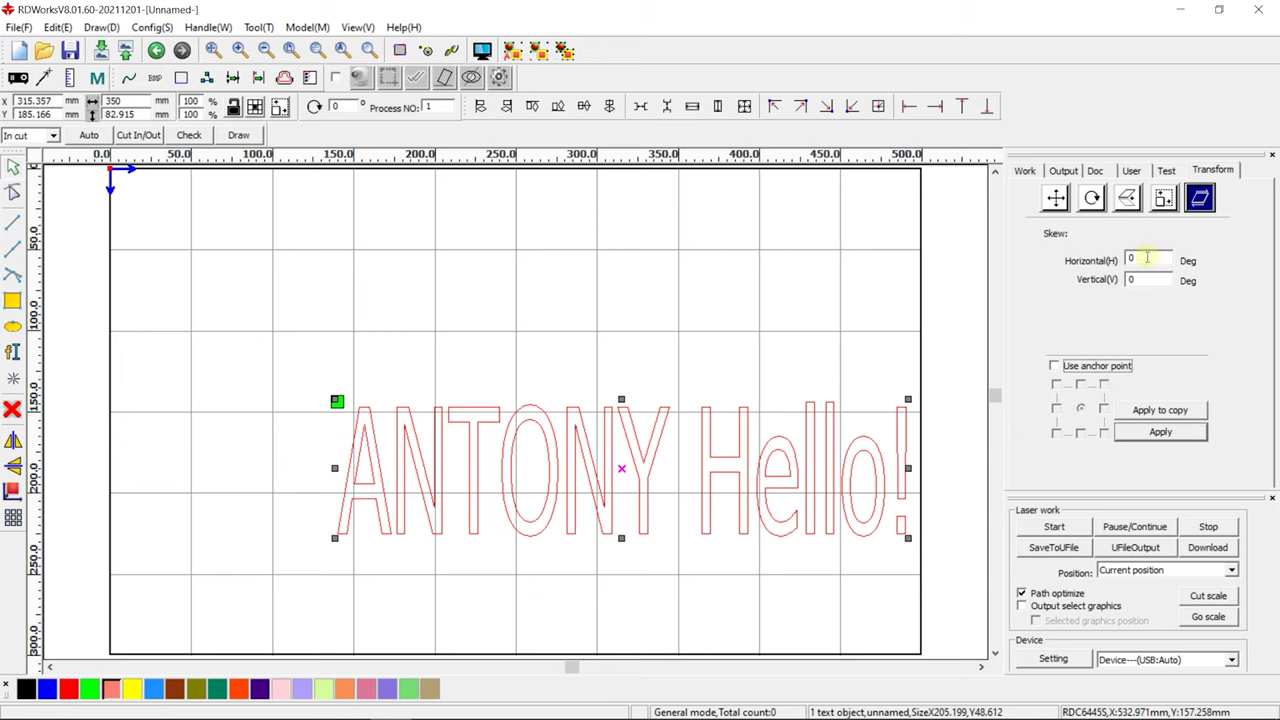
Apply horizontal skews of 20°, -40°, and then 40° to the text
drag(1147, 258, 1058, 269)
click(1152, 434)
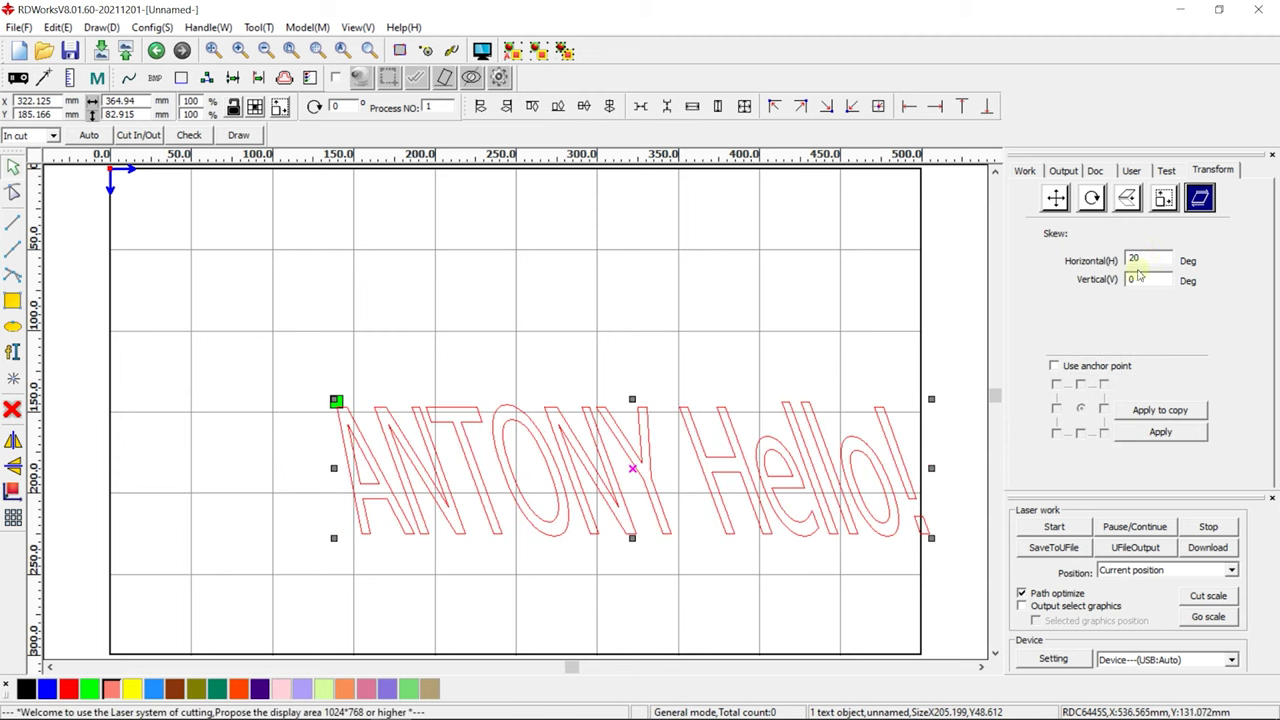
drag(1150, 259, 1066, 258)
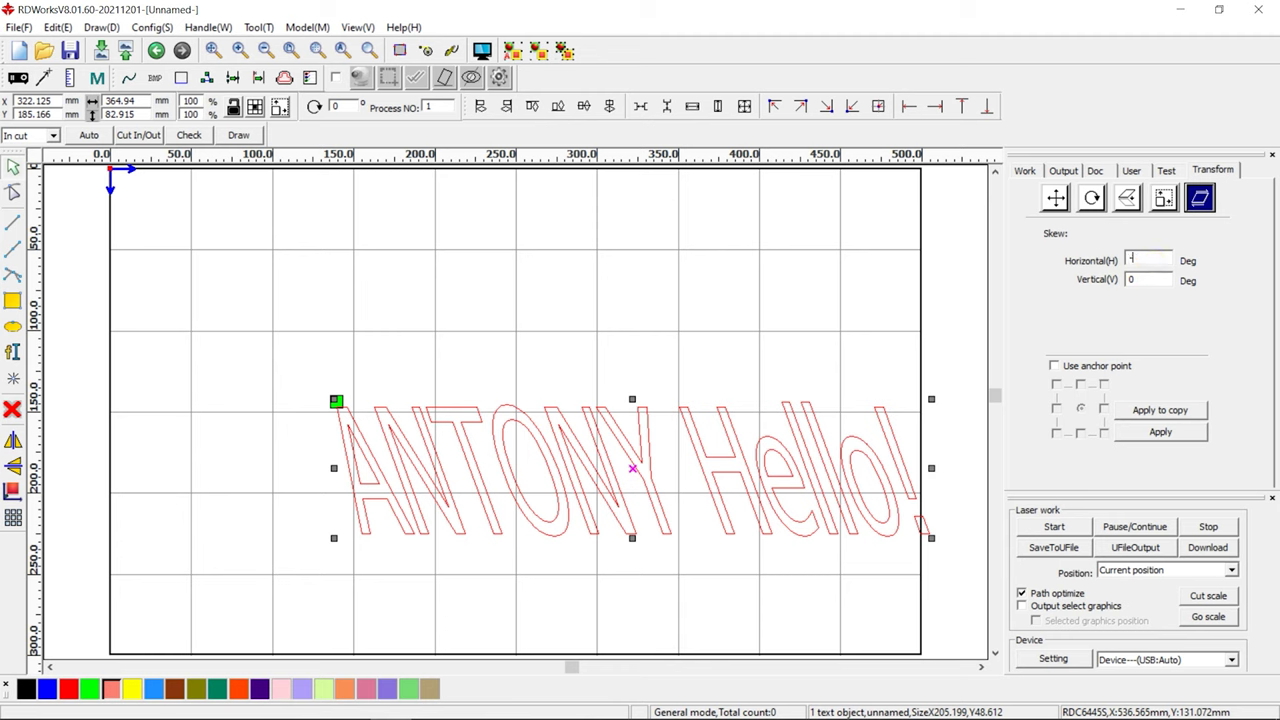
click(1155, 433)
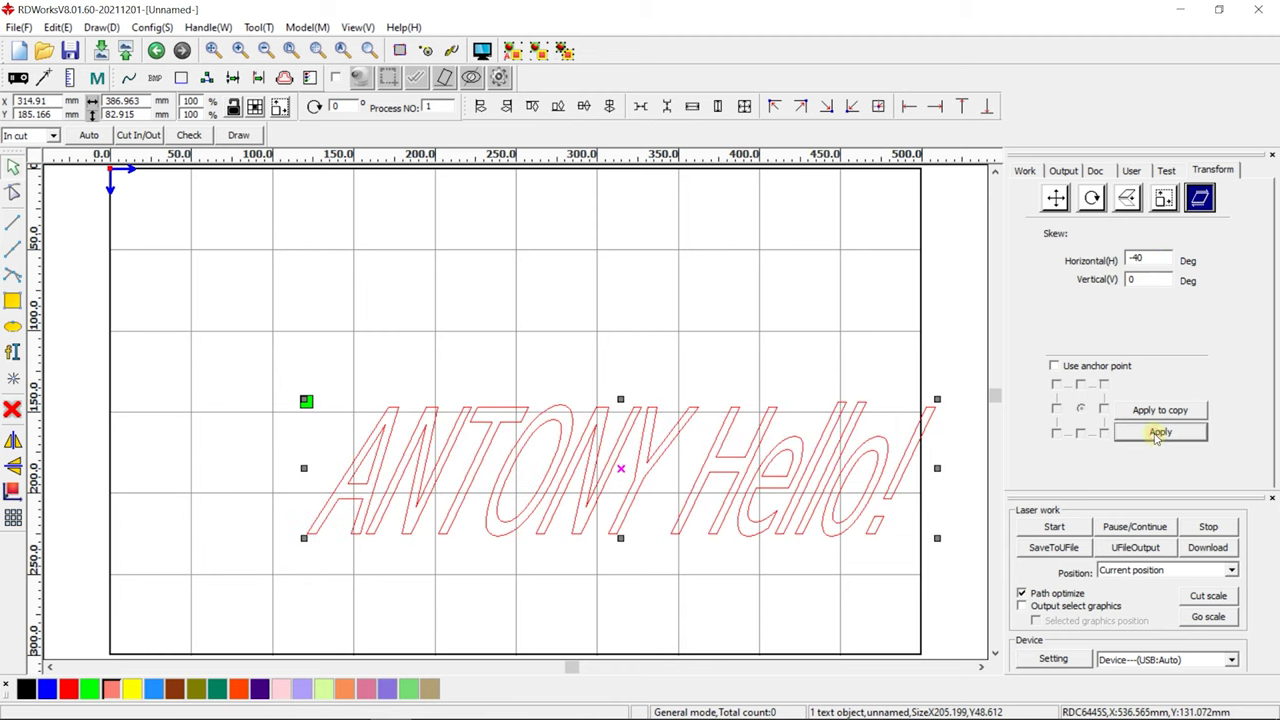
drag(1152, 259, 1054, 266)
text(4)
click(1157, 432)
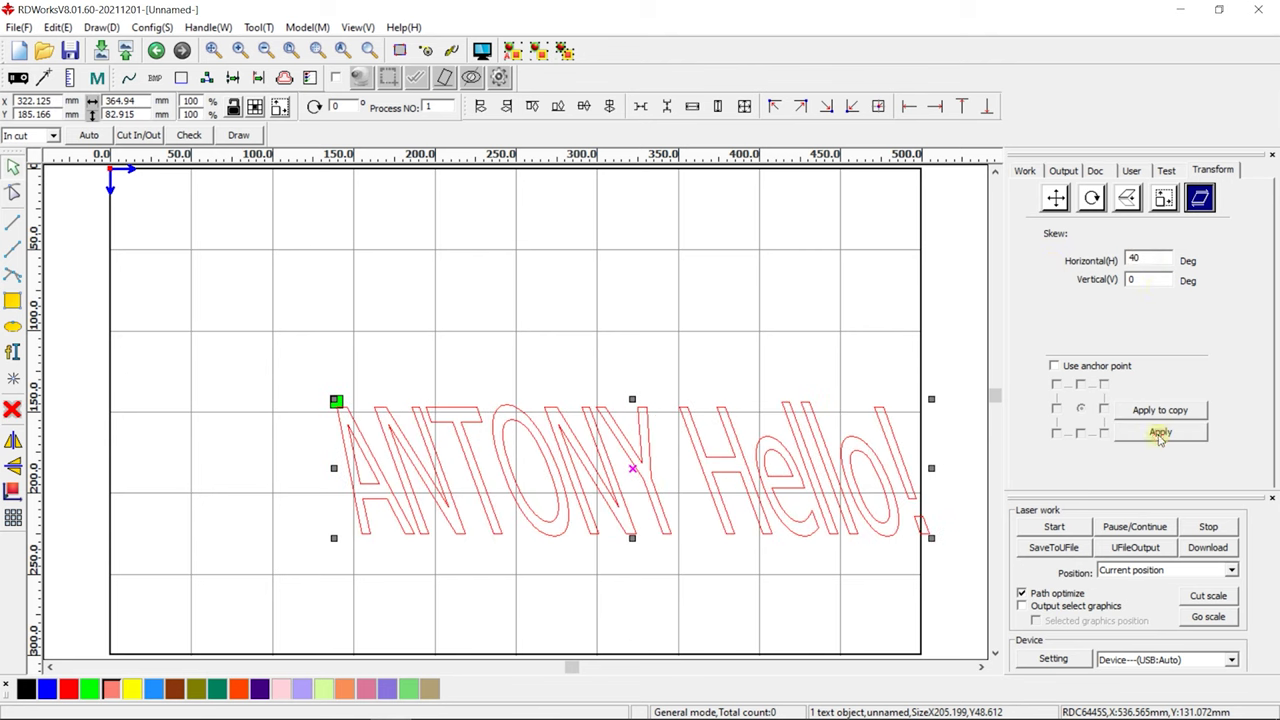
Skew the text 40° vertically and shrink it from its corner
drag(1155, 280, 1065, 281)
click(1160, 431)
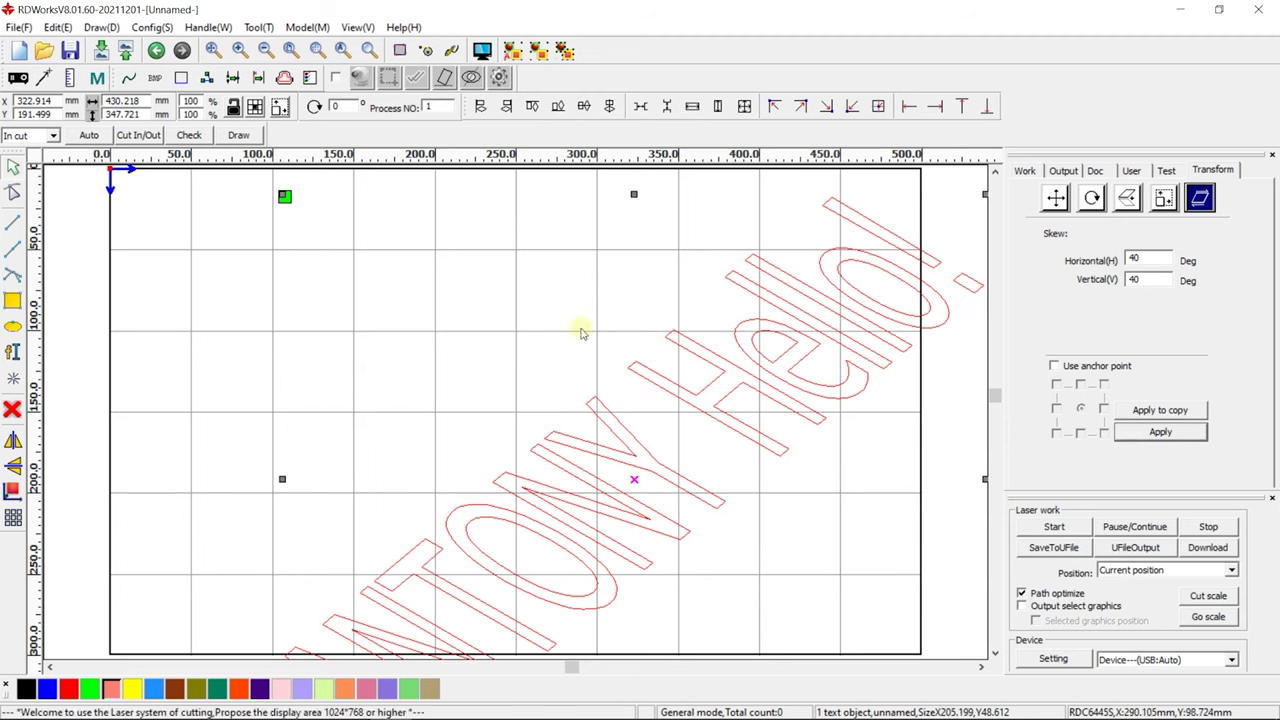
drag(281, 197, 609, 457)
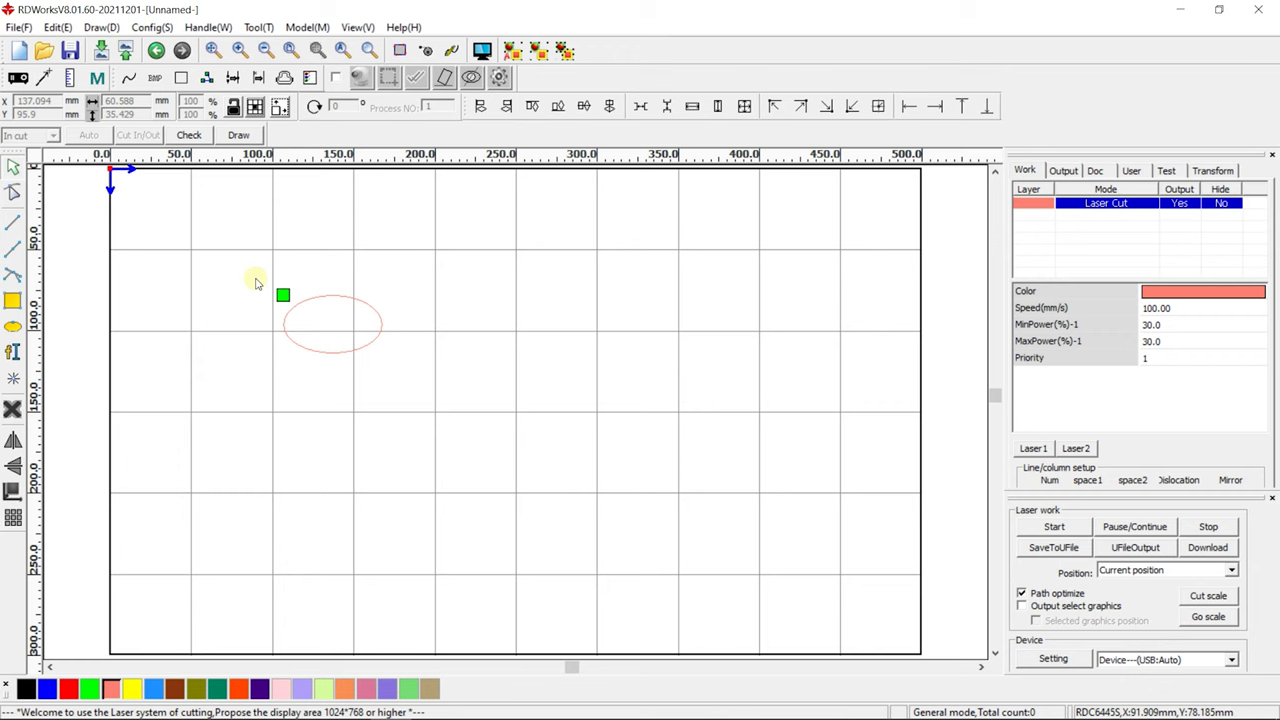
Array the ellipse into 2 columns by 5 rows with 105 mm horizontal spacing
drag(248, 270, 433, 372)
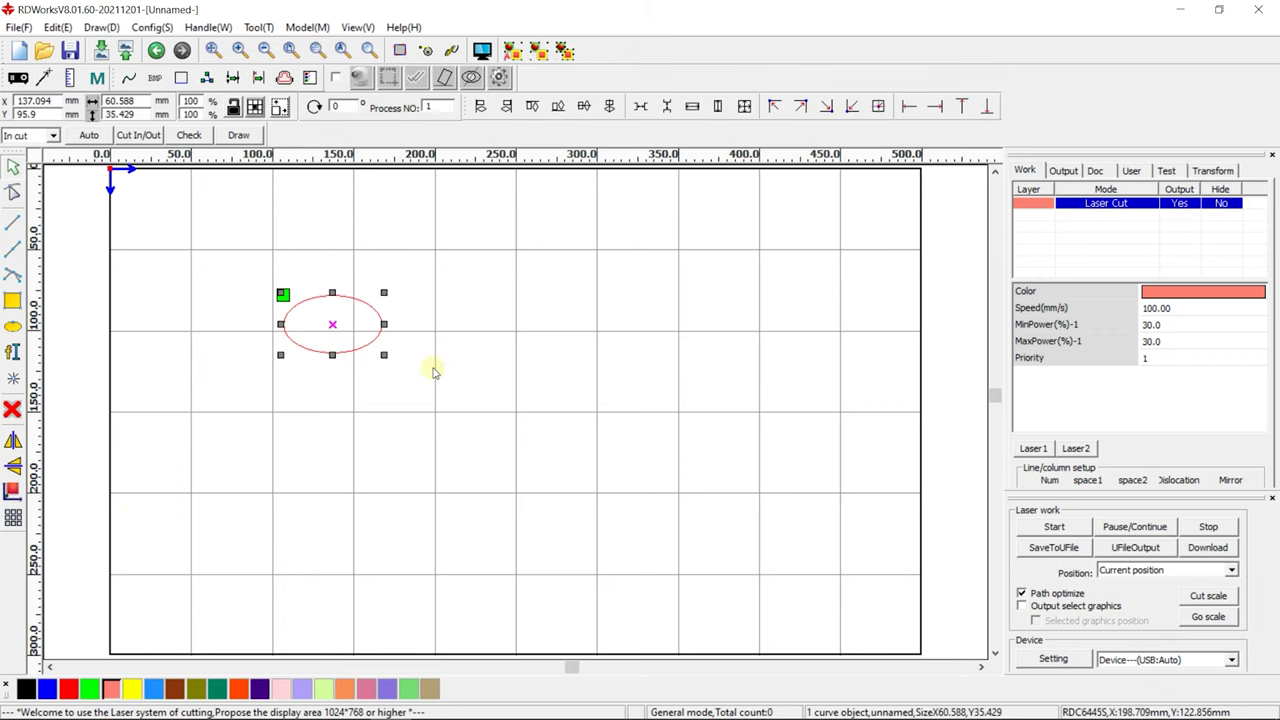
click(13, 519)
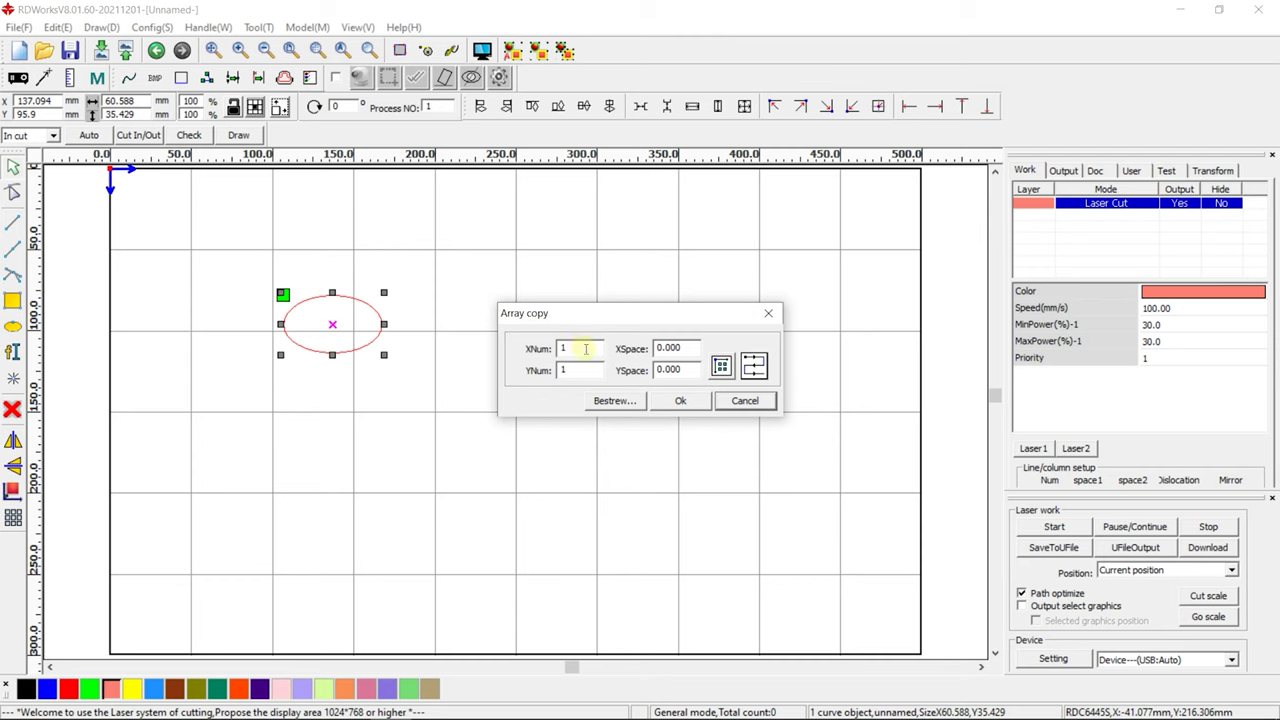
drag(586, 349, 507, 348)
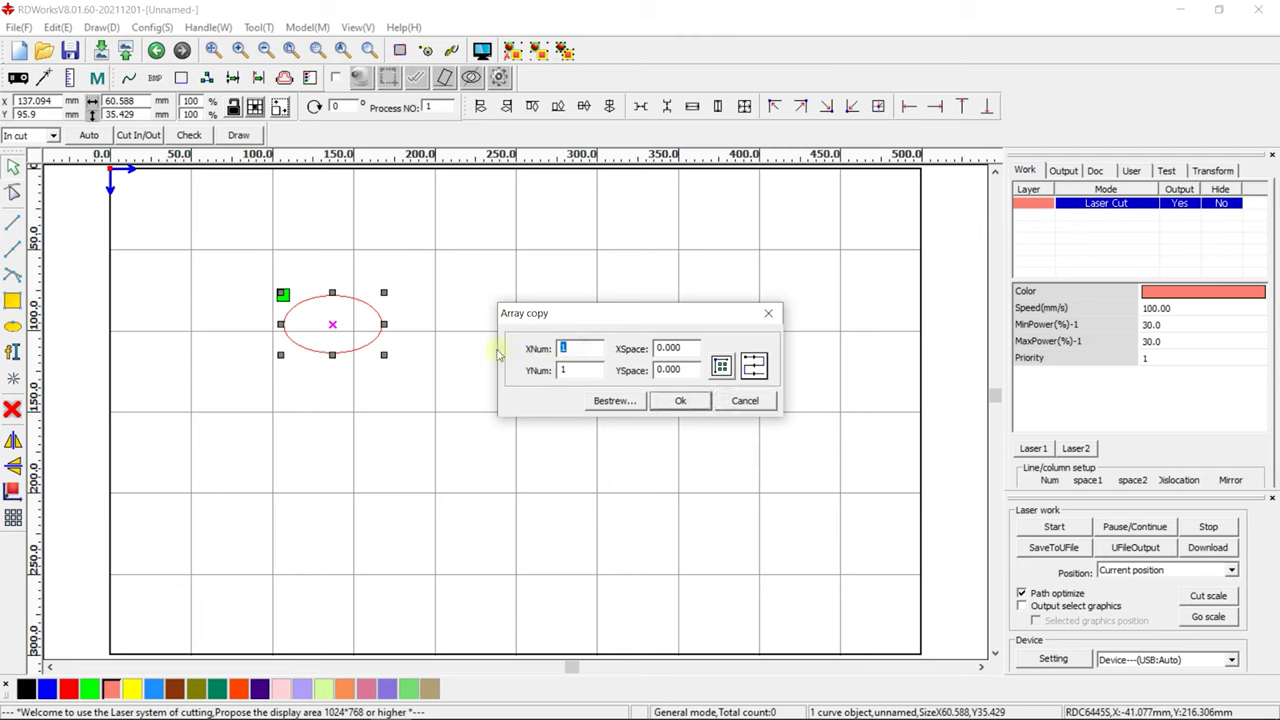
drag(584, 368, 510, 380)
text(5)
drag(688, 348, 556, 388)
text(105)
click(677, 401)
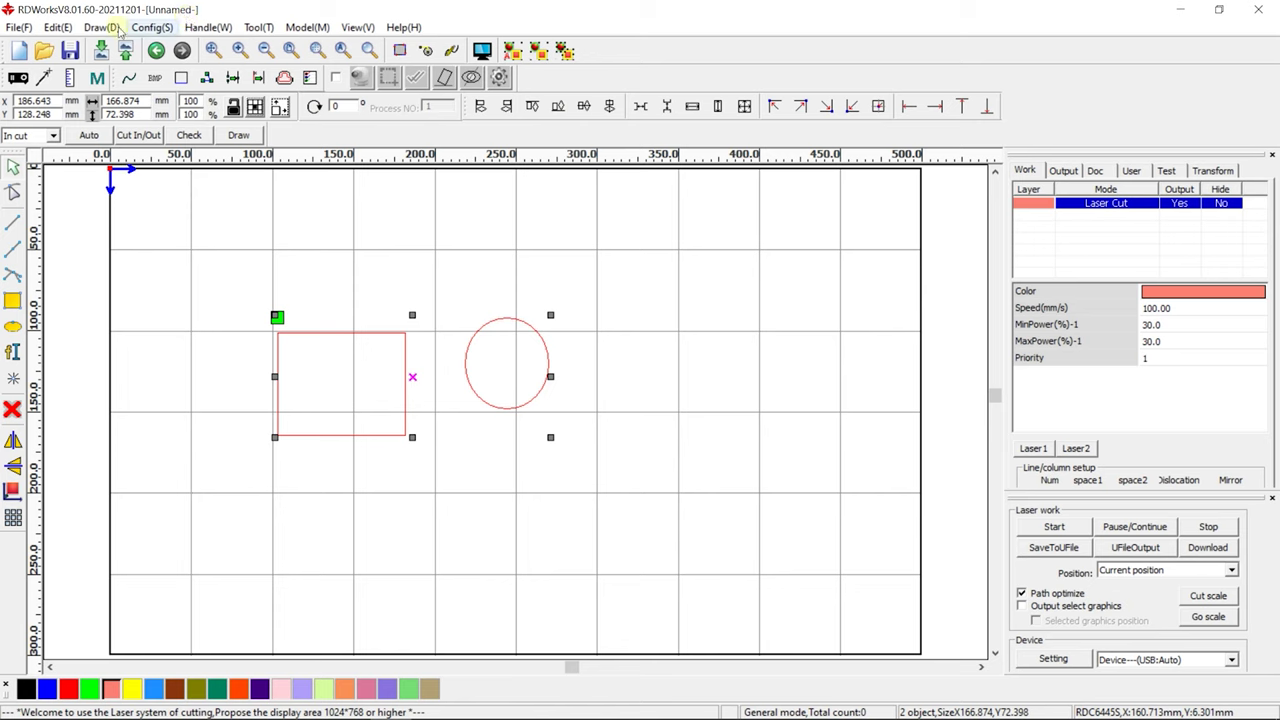
Align the rectangle's left edge with the circle using Arrange Left
click(140, 28)
mouse_move(50, 28)
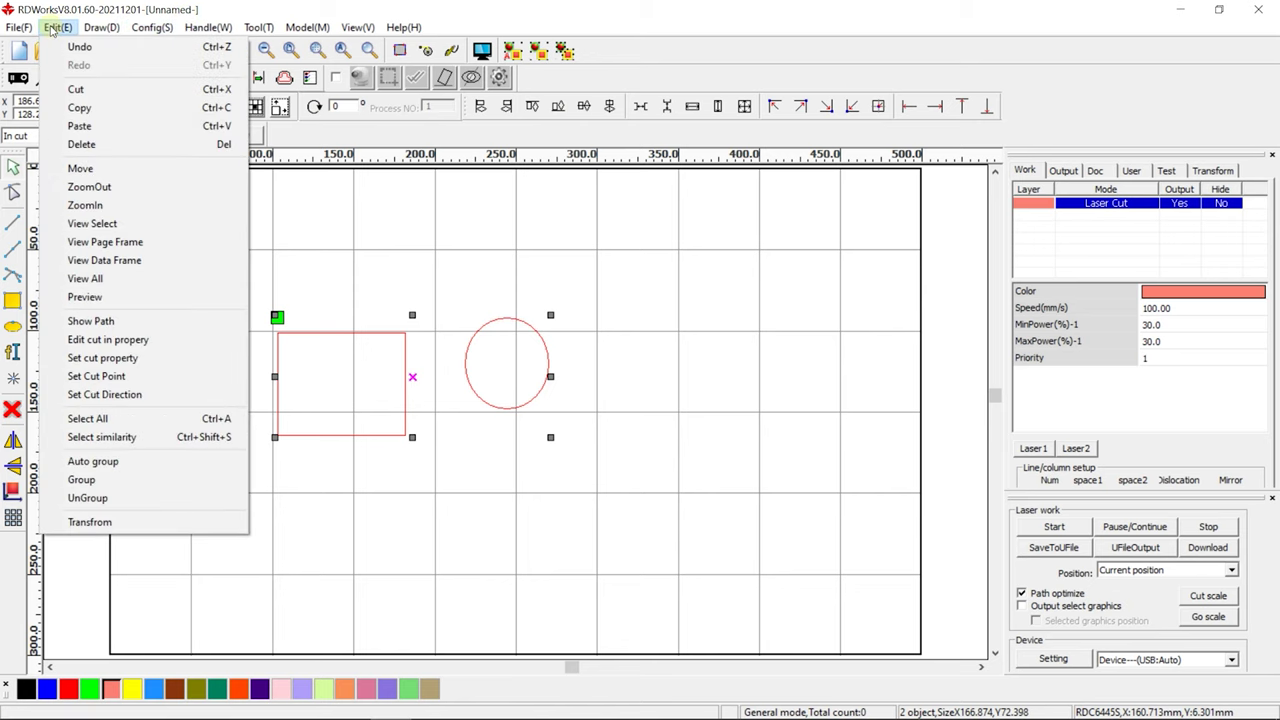
mouse_move(100, 27)
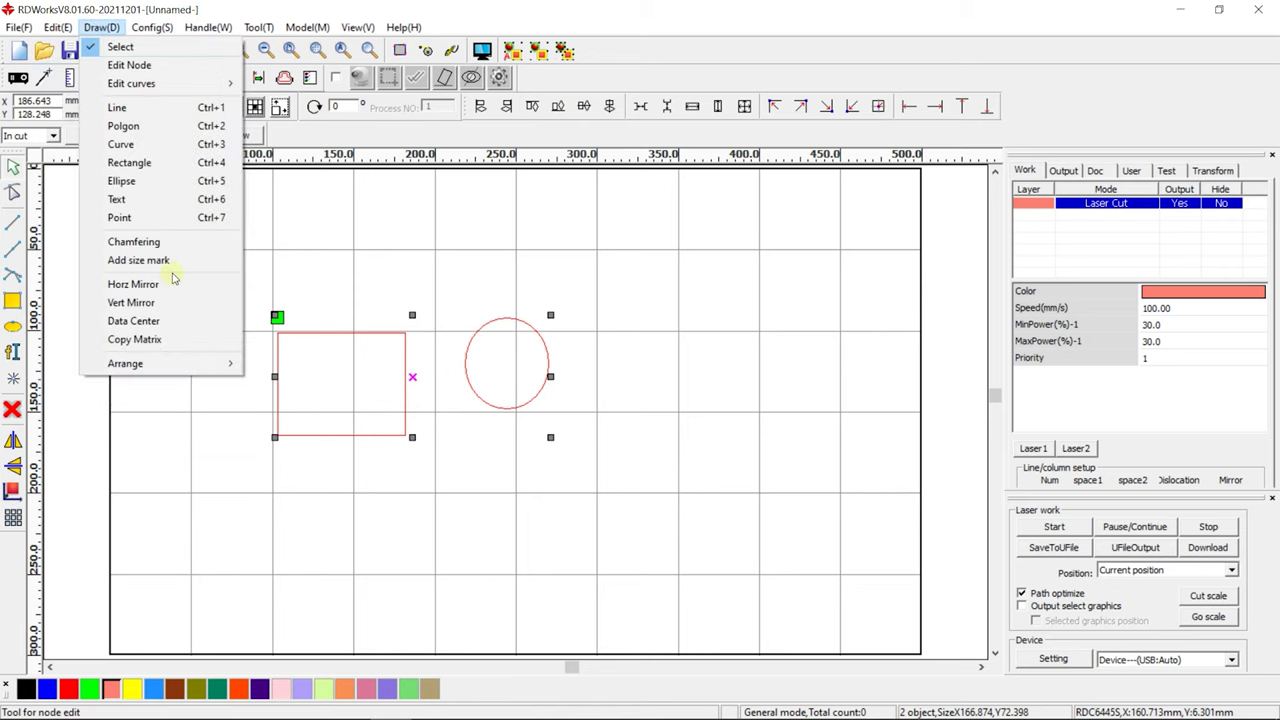
mouse_move(196, 366)
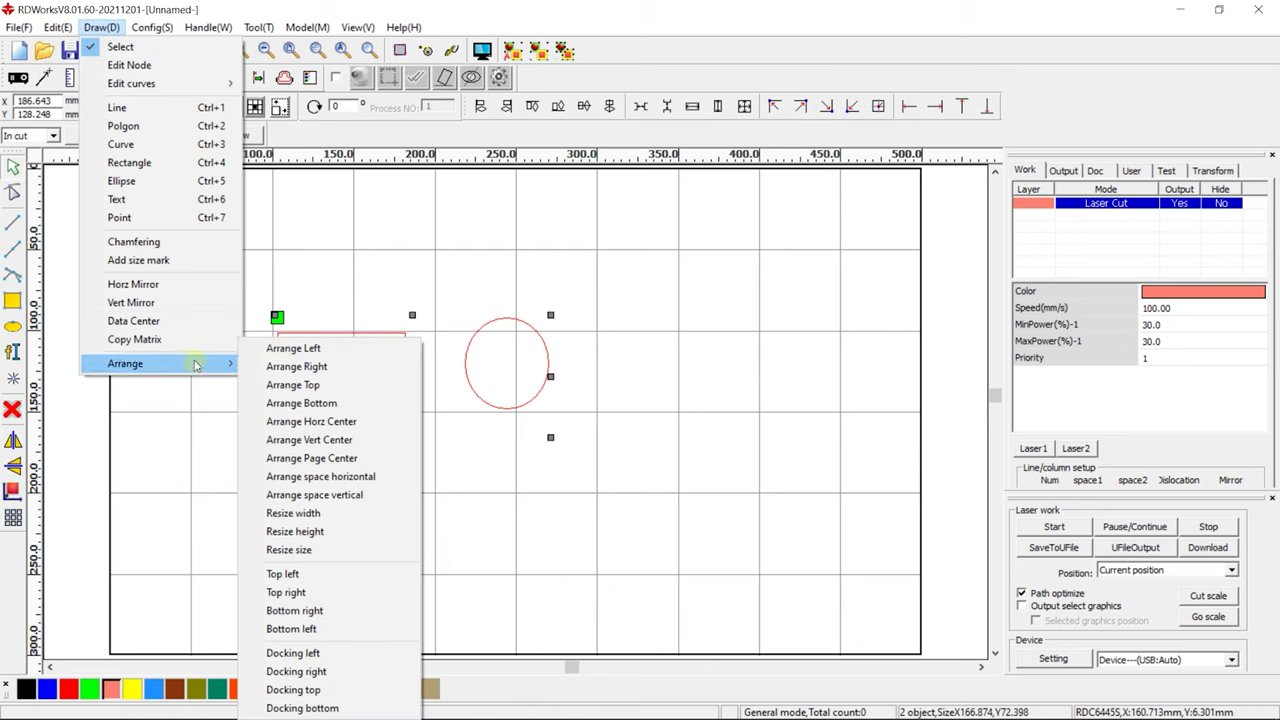
click(307, 348)
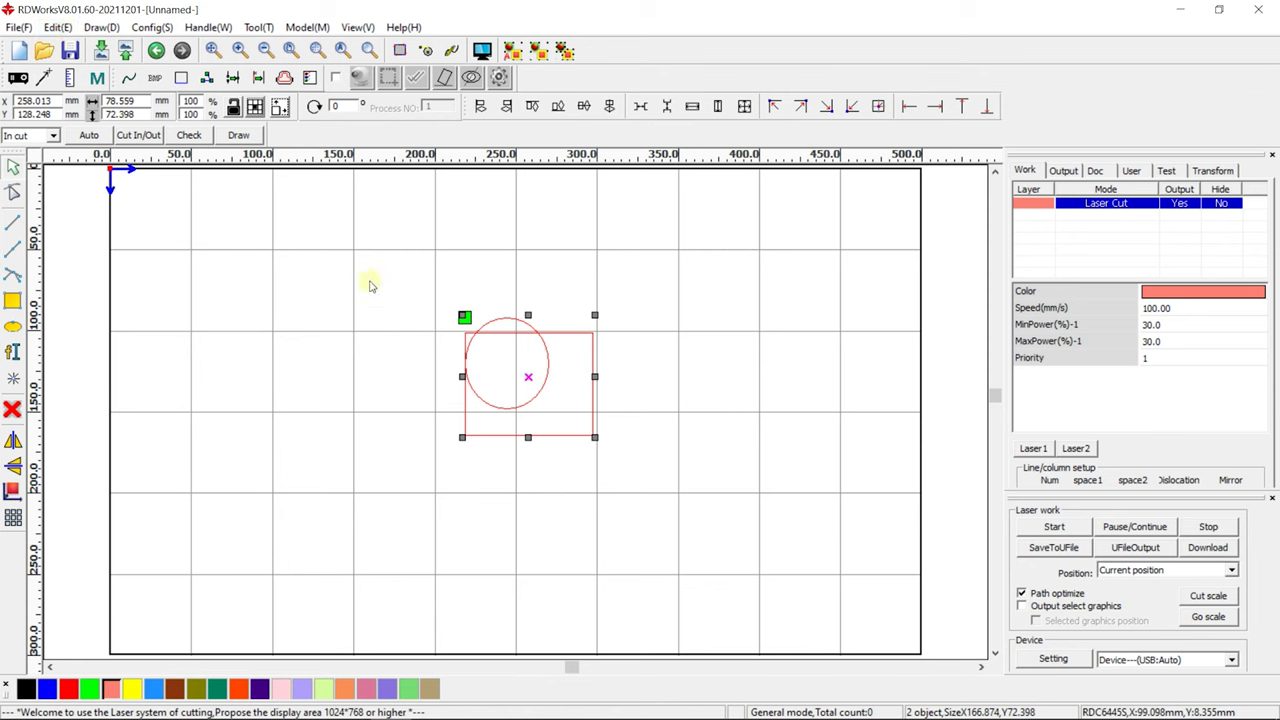
Centre the rectangle alone on the page with Arrange Page Center
click(380, 306)
click(551, 437)
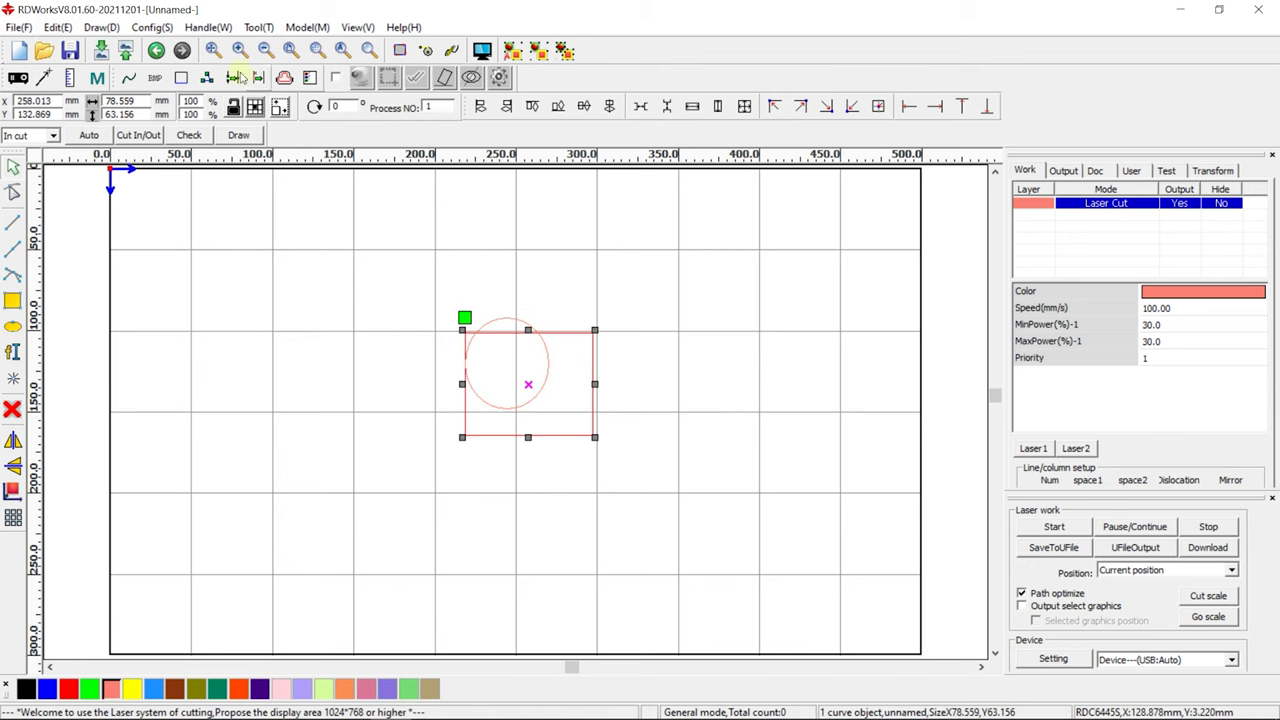
click(101, 27)
mouse_move(214, 363)
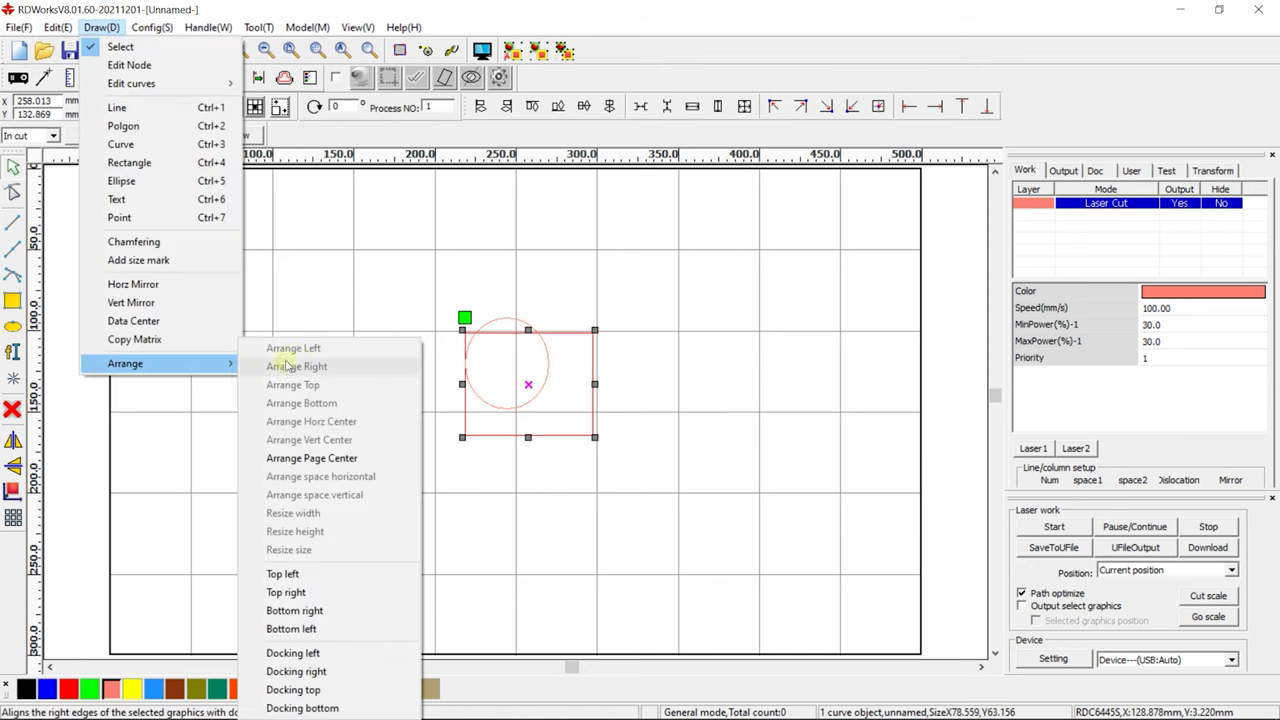
click(330, 458)
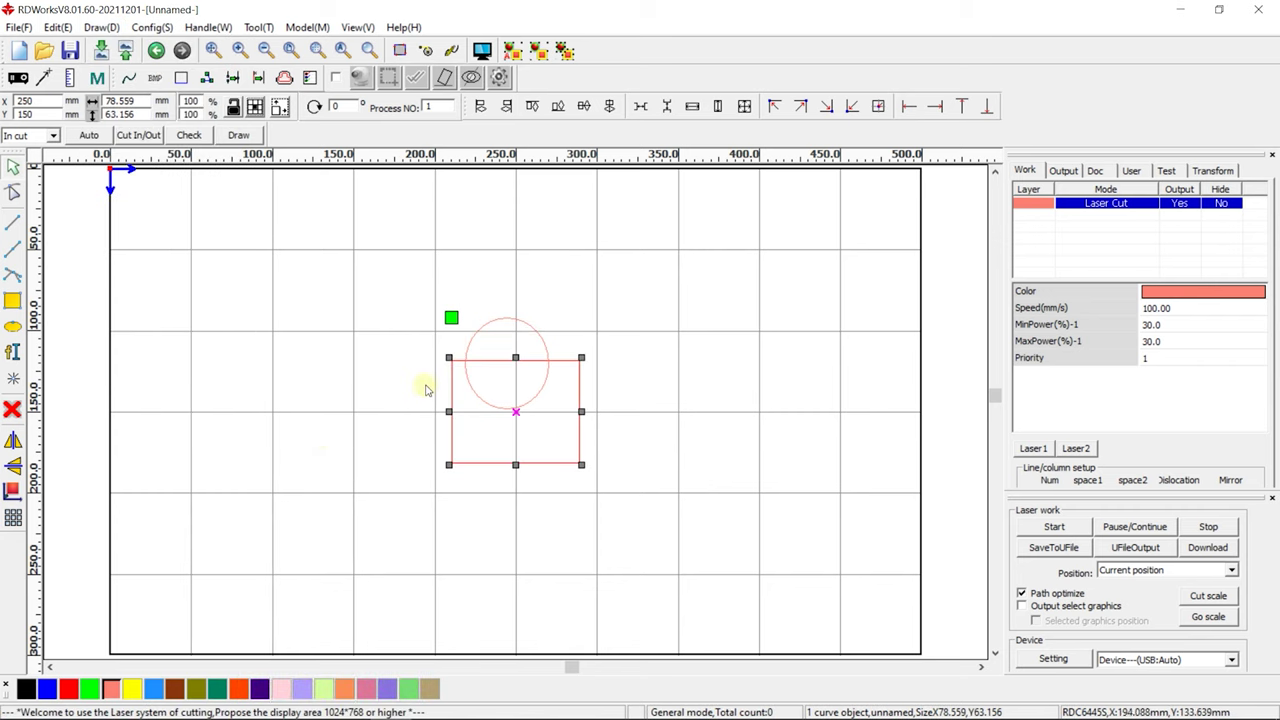
click(101, 27)
mouse_move(191, 371)
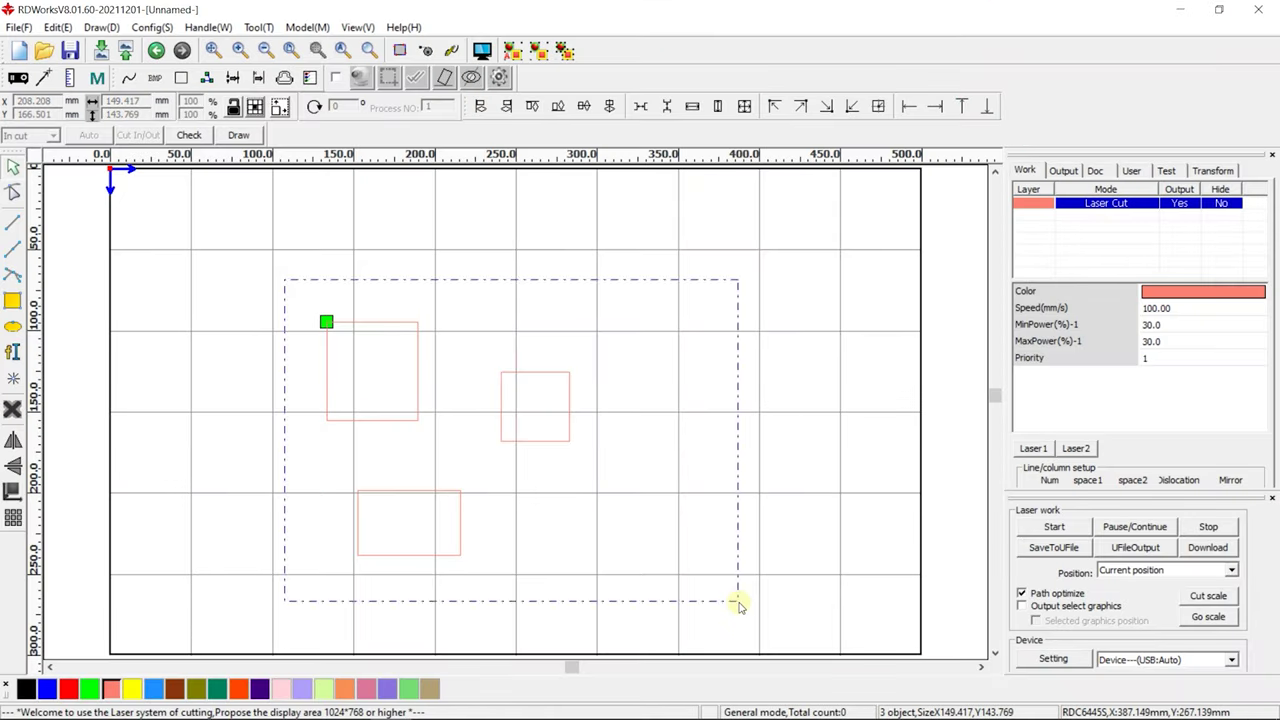
Select the three rectangles and show their cutting path in the cutting property settings
click(737, 446)
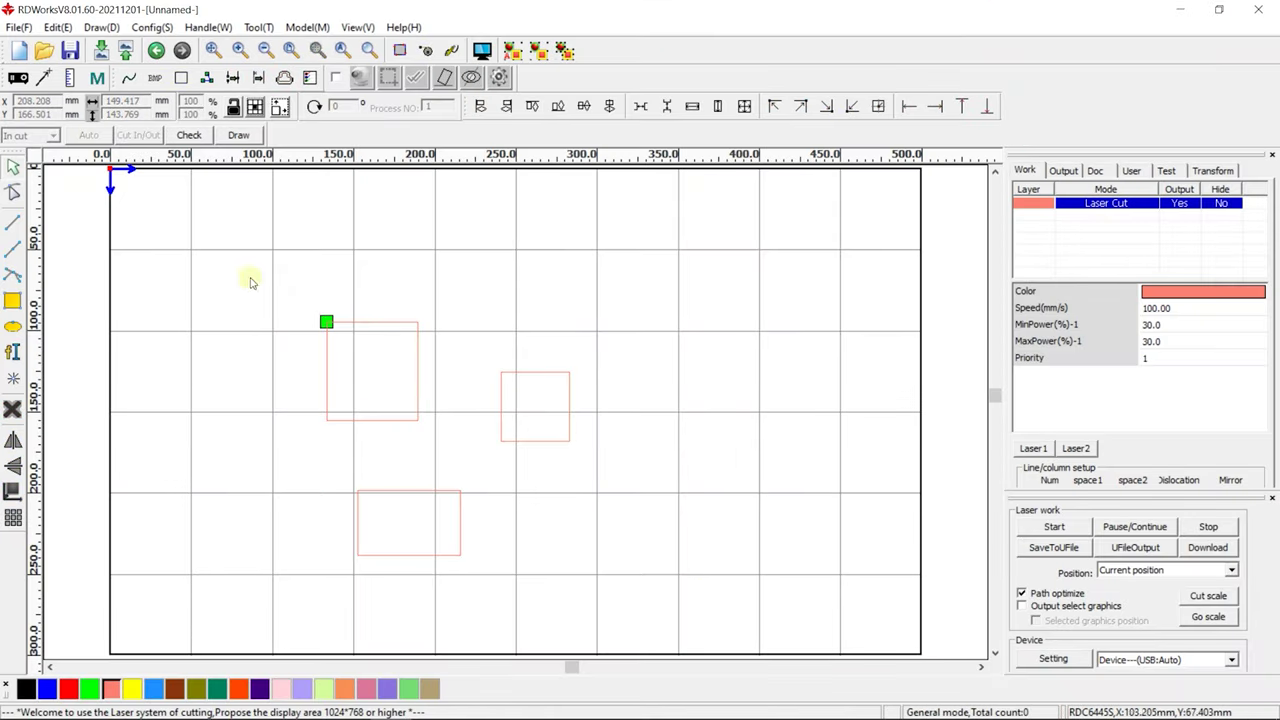
drag(282, 285, 717, 580)
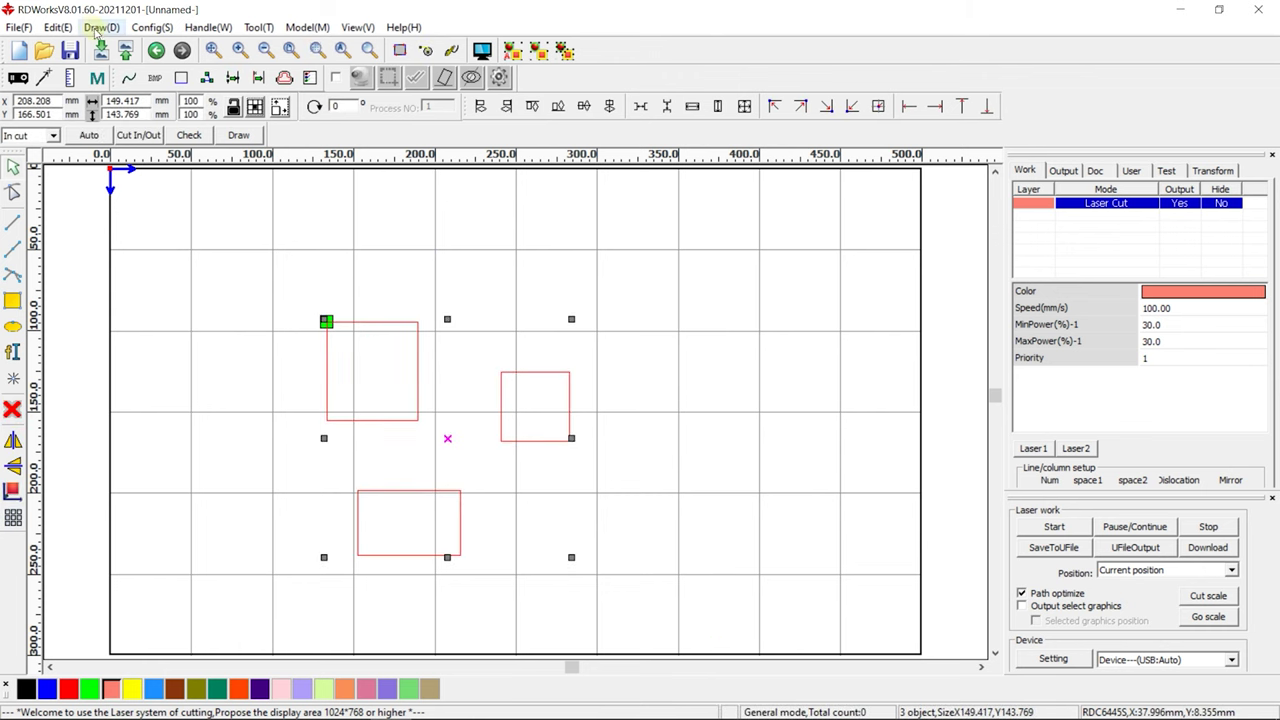
click(57, 27)
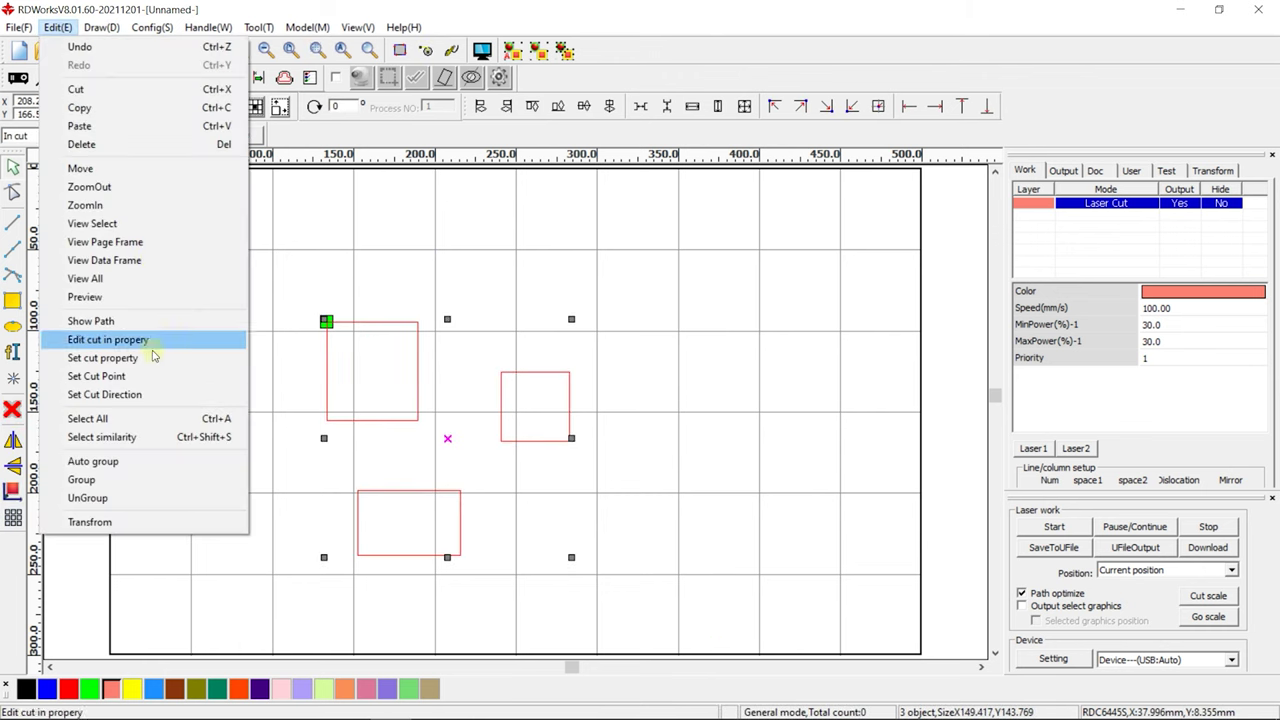
click(153, 362)
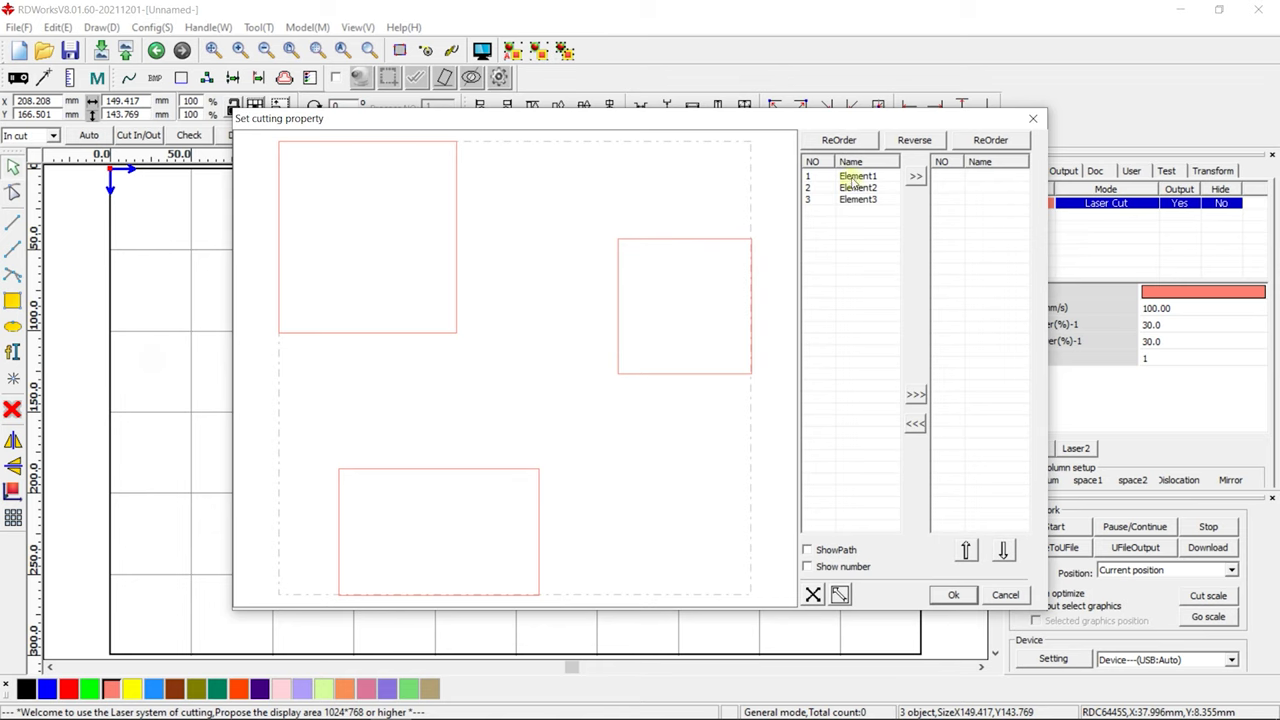
click(808, 549)
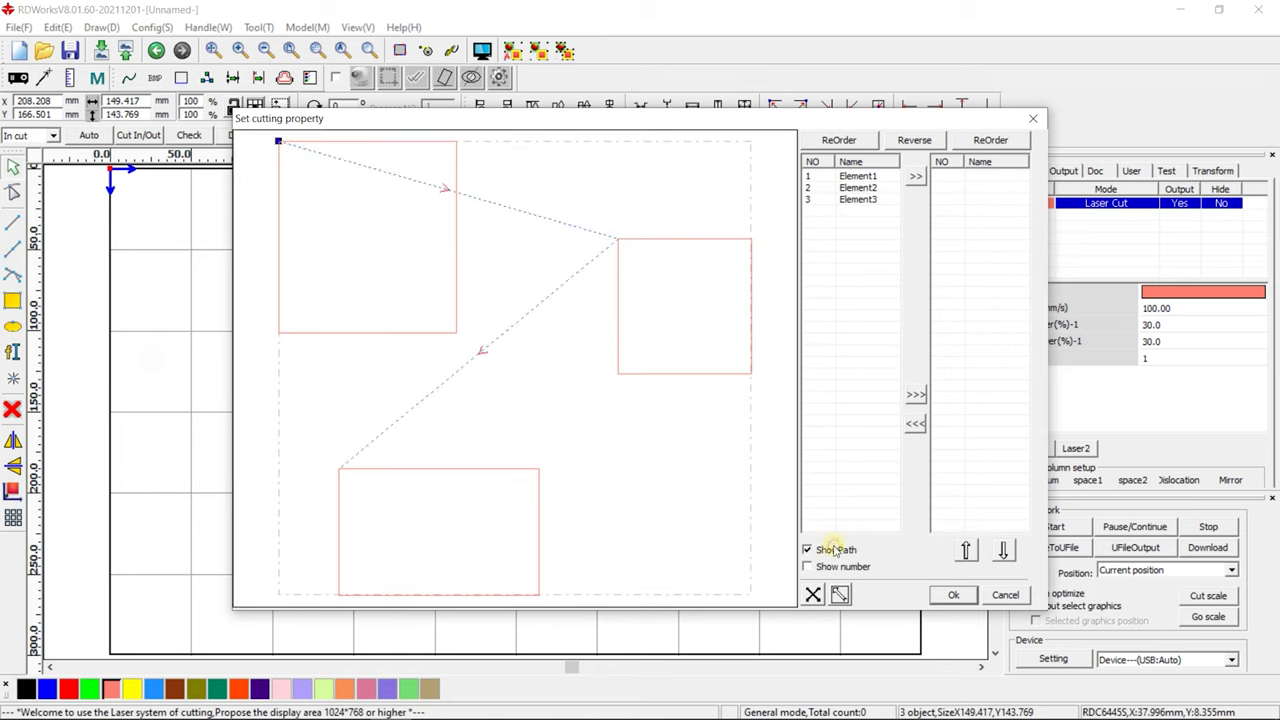
Set a custom cut order: Element1, then Element3, then Element2
click(857, 177)
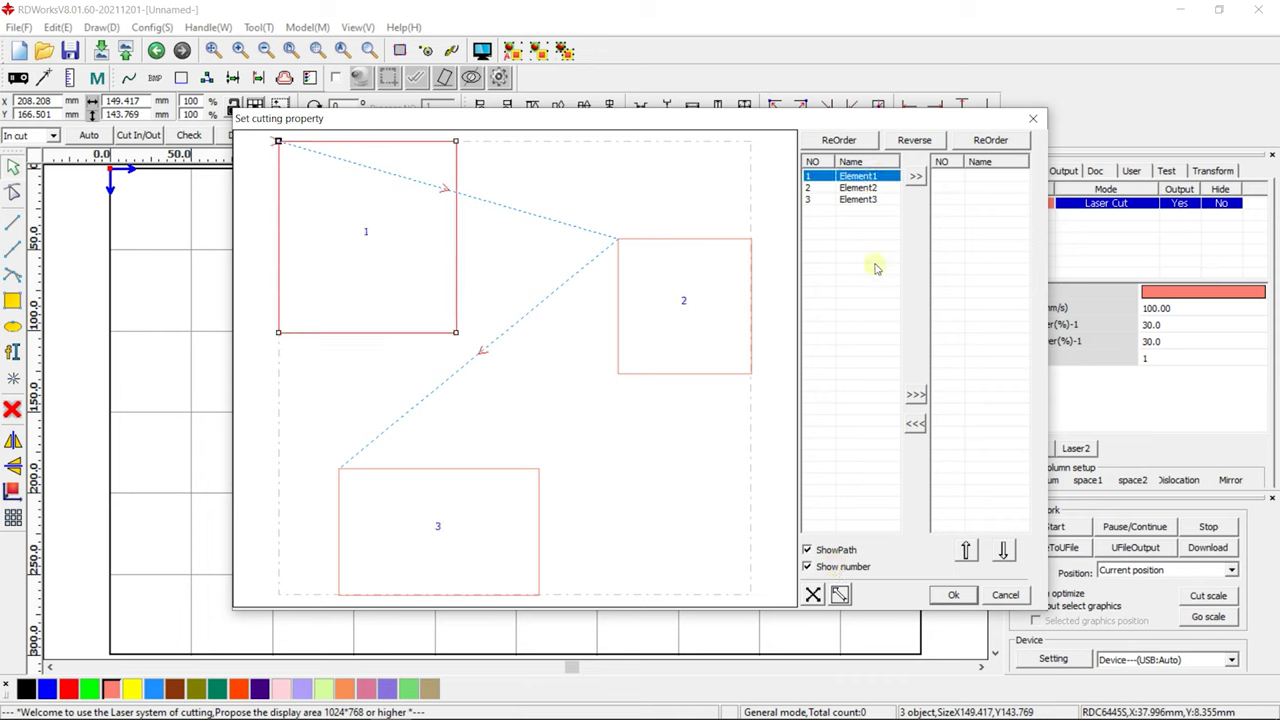
click(917, 177)
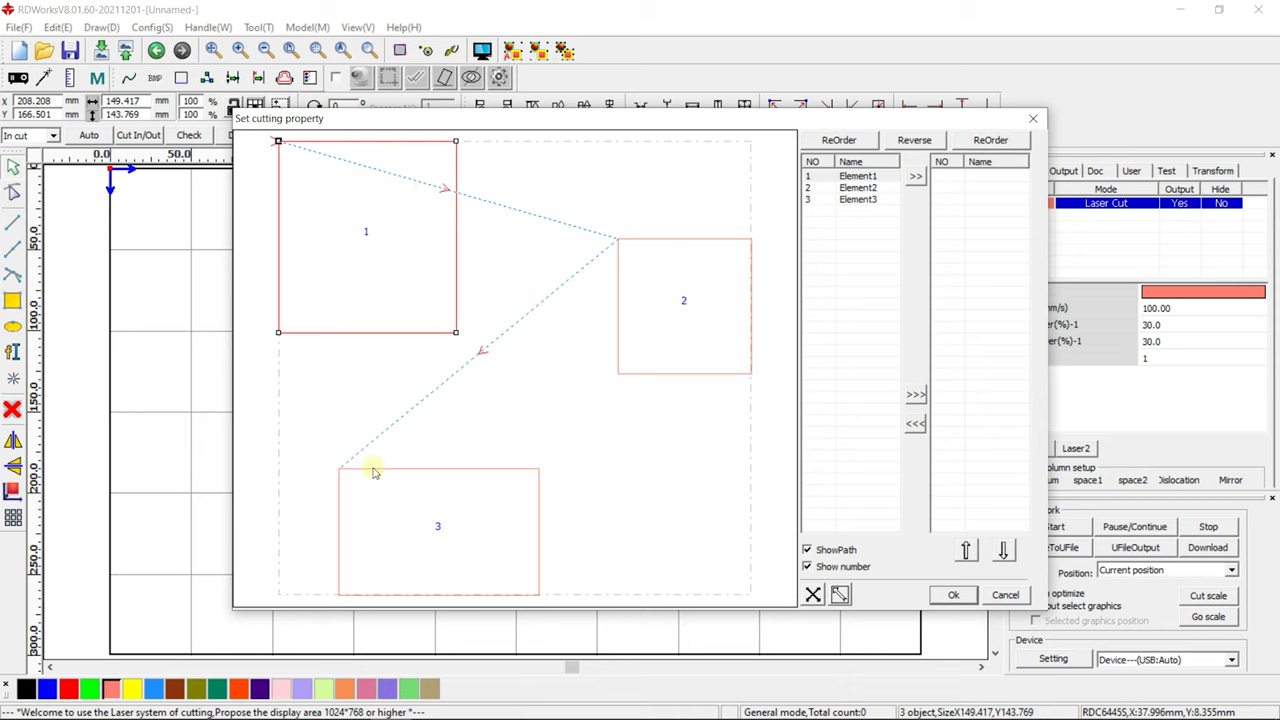
click(845, 178)
click(916, 177)
click(886, 188)
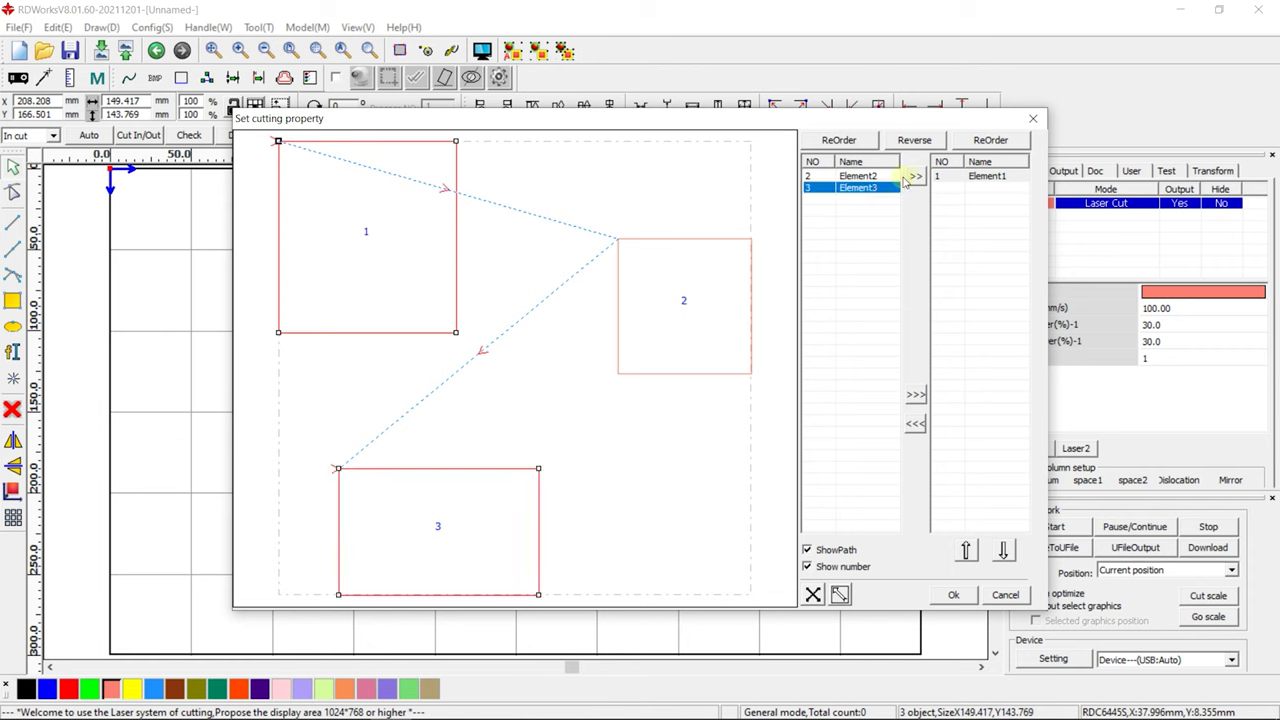
click(915, 177)
click(876, 178)
click(915, 178)
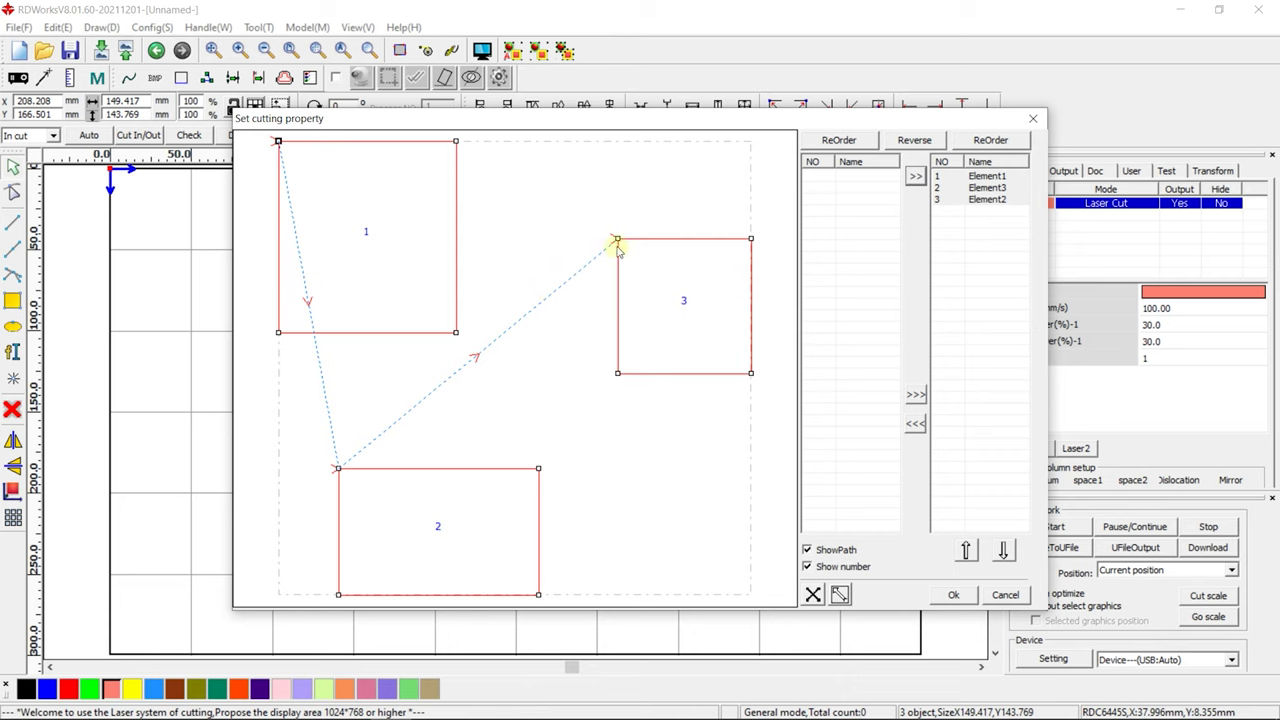
Restore the original element order, then reverse the rectangles' cutting order
click(916, 425)
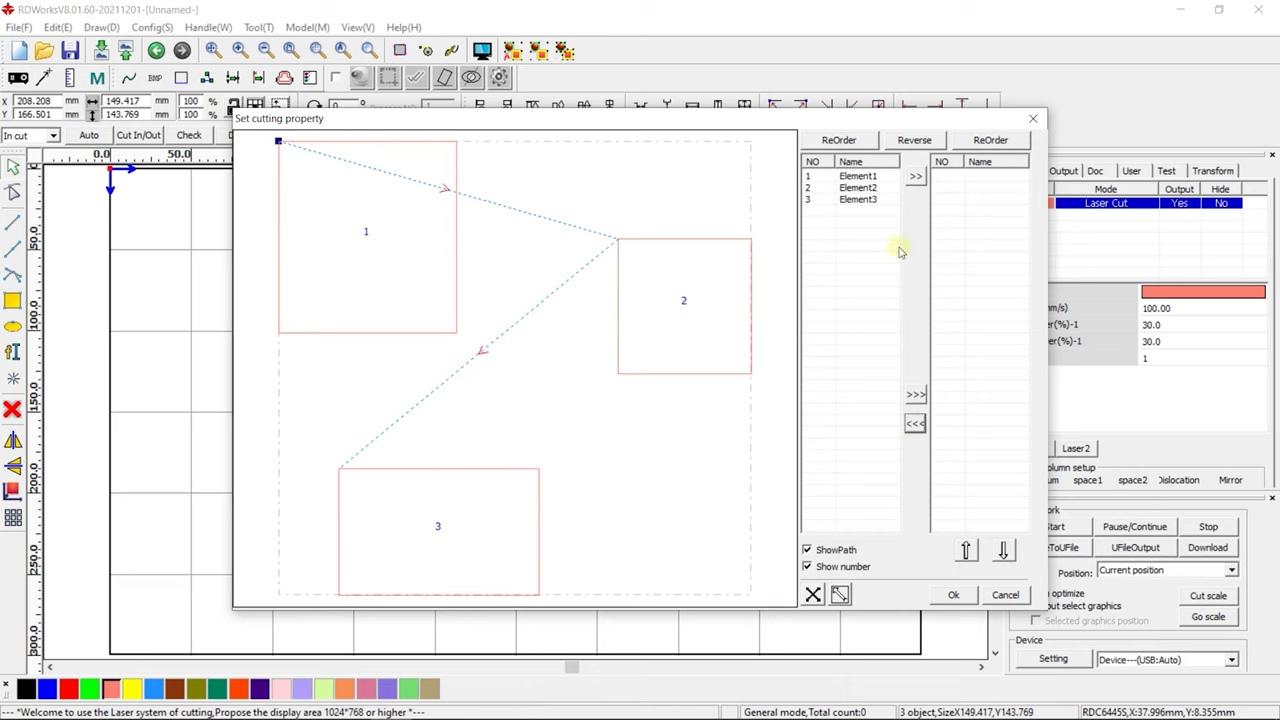
click(852, 177)
click(846, 143)
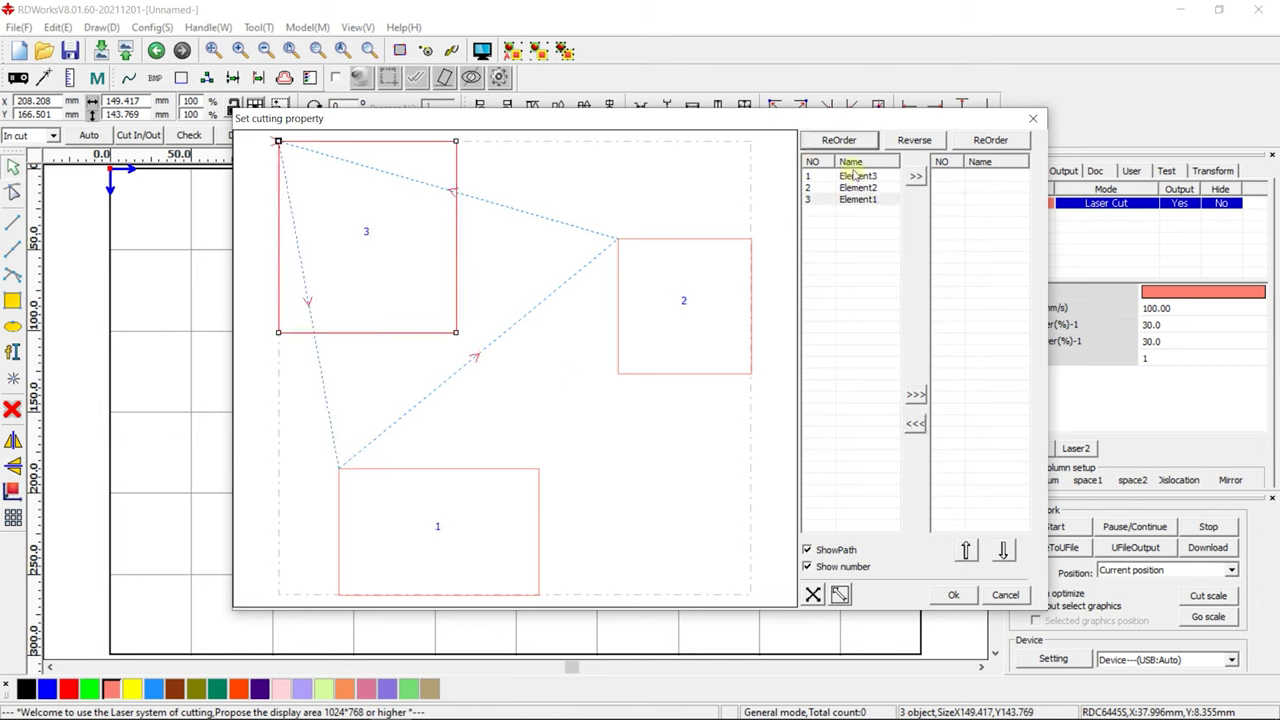
click(480, 495)
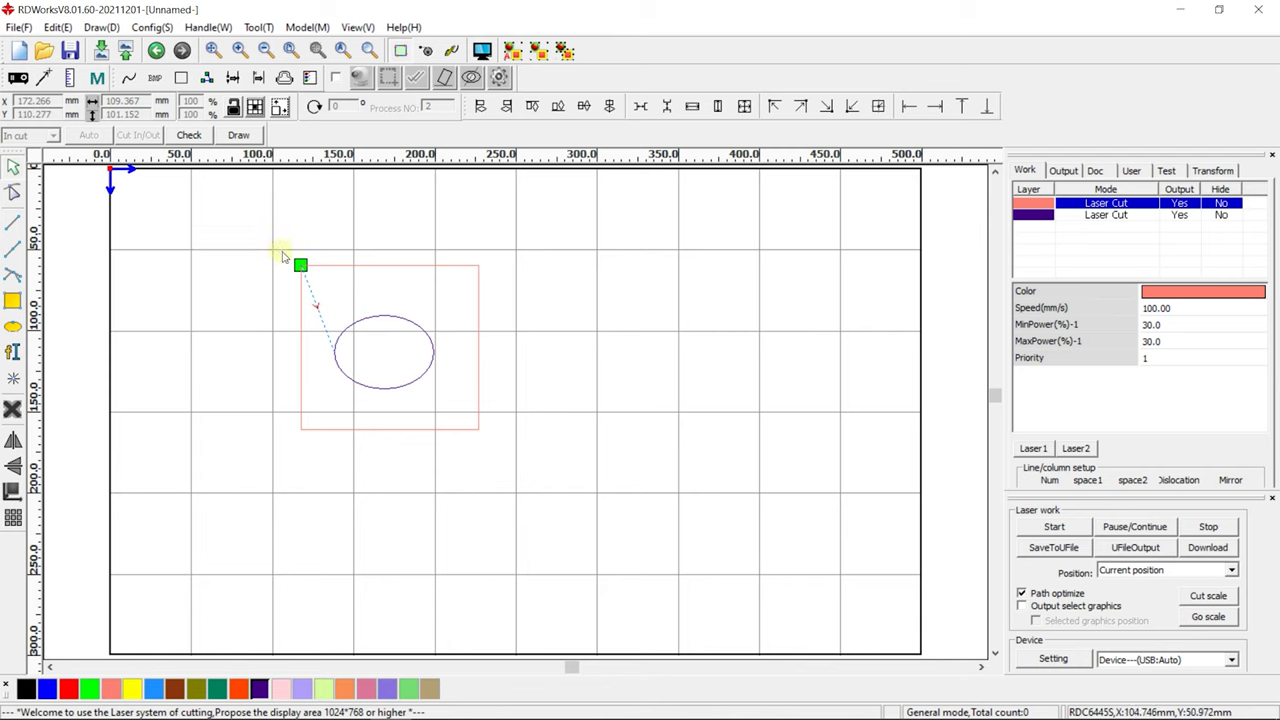
Cut-optimize the rectangle and ellipse with single inner-to-outer ordering
drag(283, 258, 697, 530)
click(207, 27)
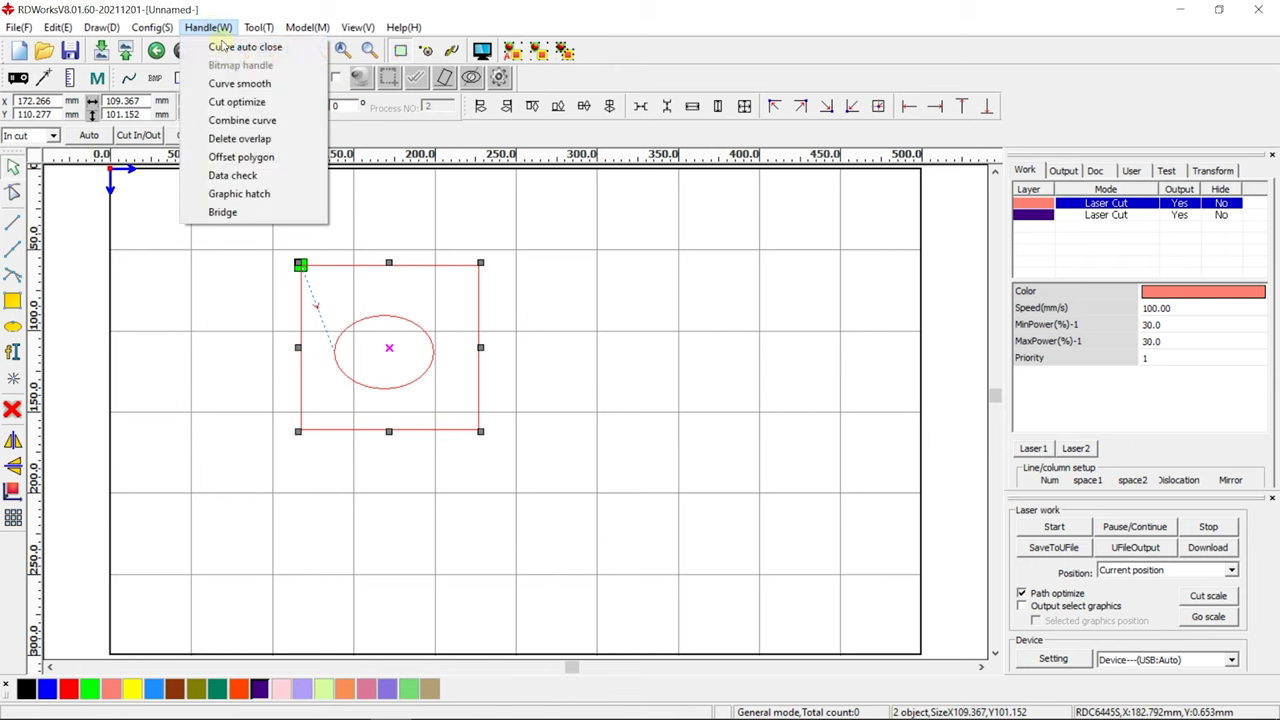
click(298, 106)
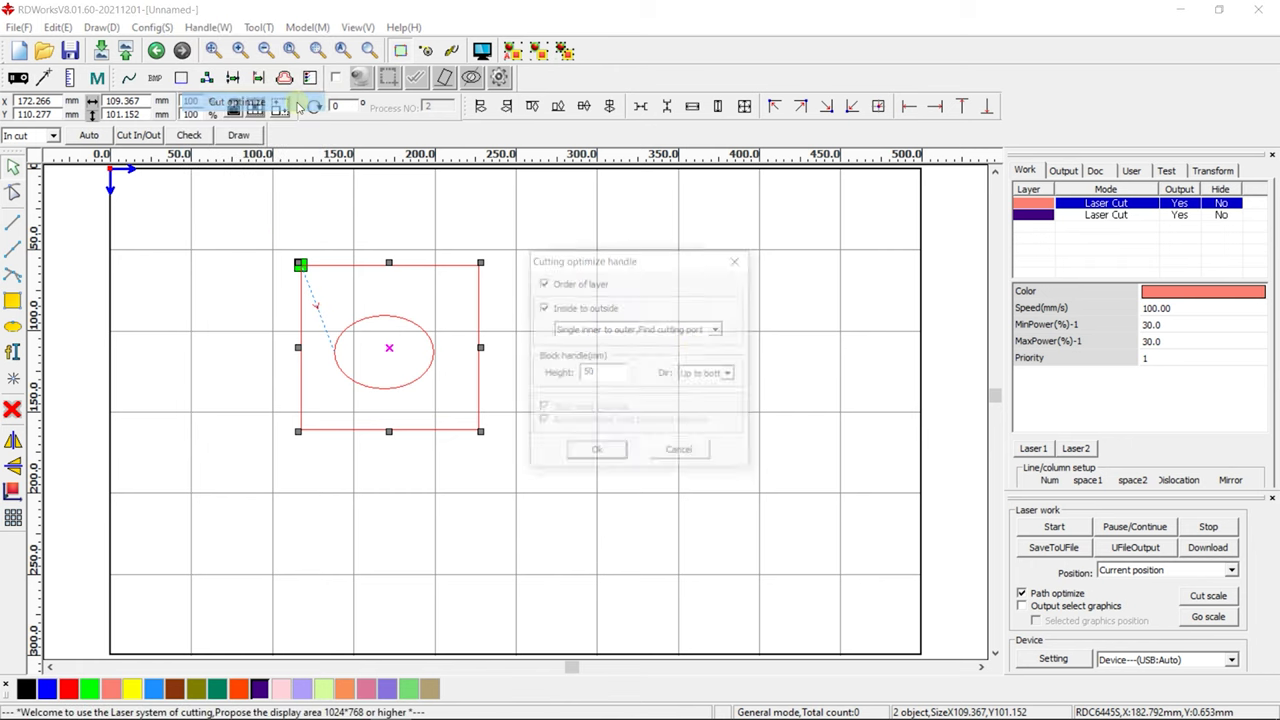
click(634, 330)
click(630, 346)
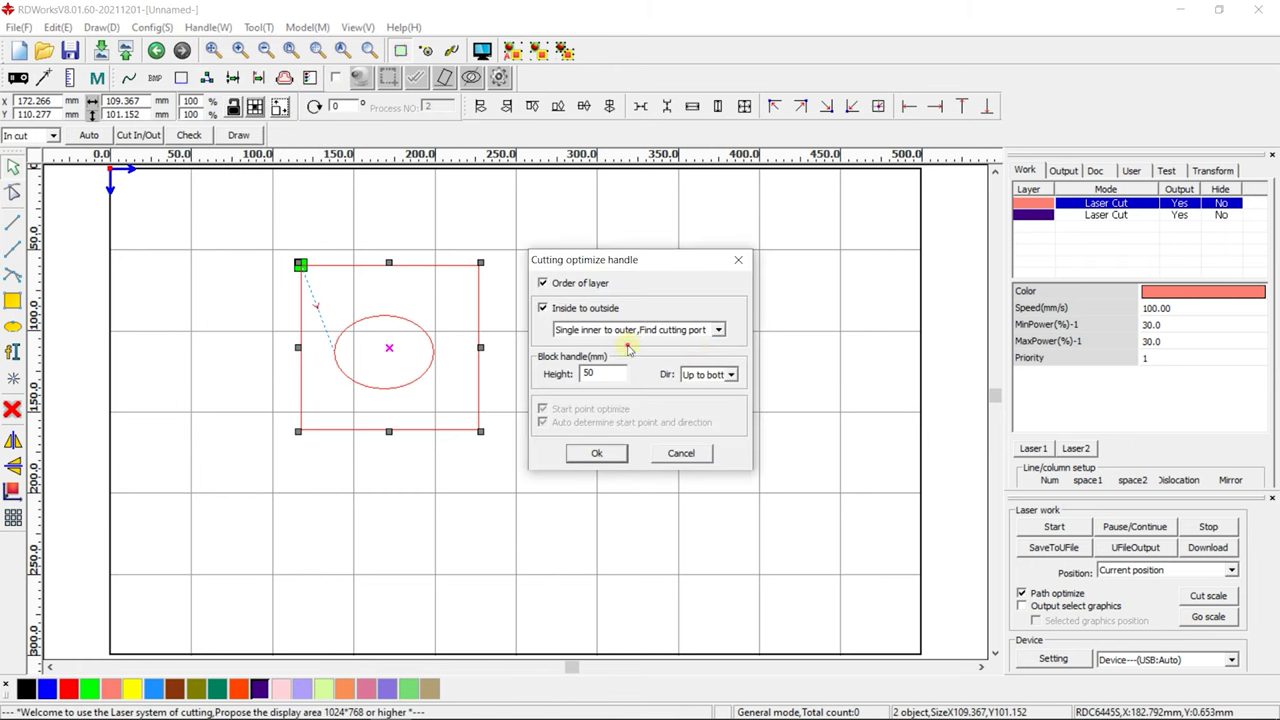
click(596, 453)
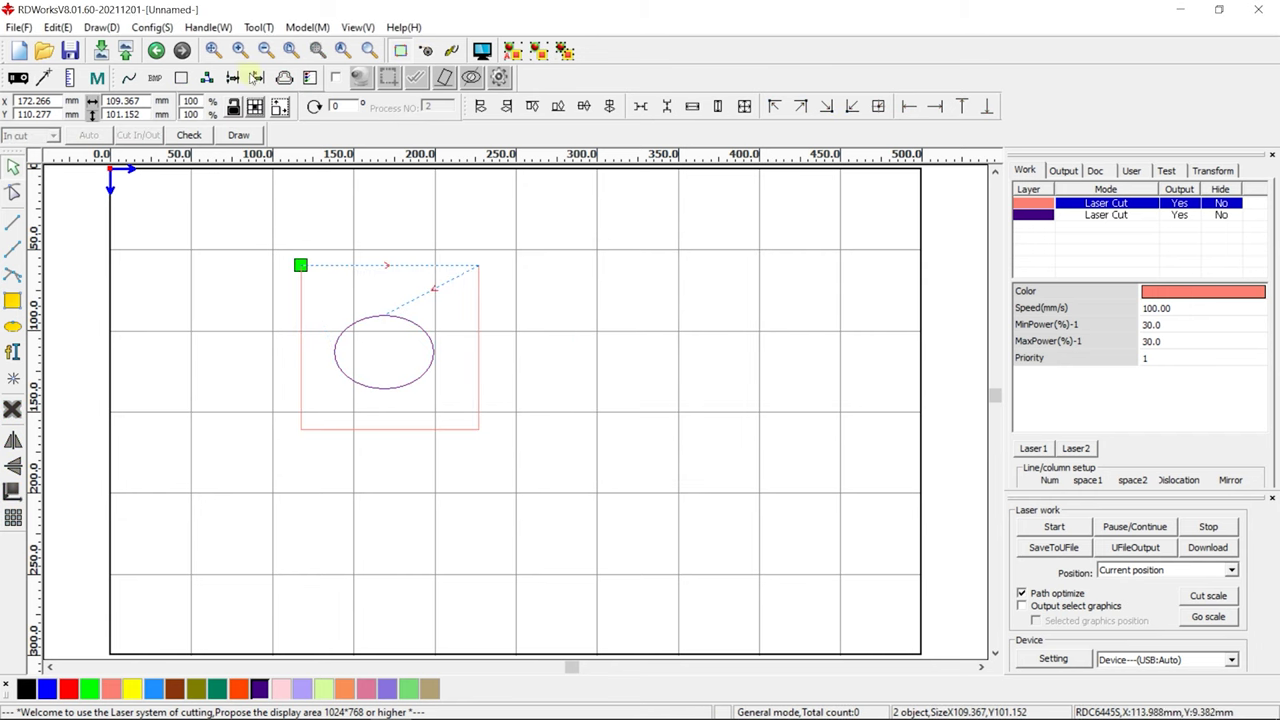
Re-optimize using inner to outer with cutting port search, then with inside-to-outside turned off
drag(255, 209, 573, 455)
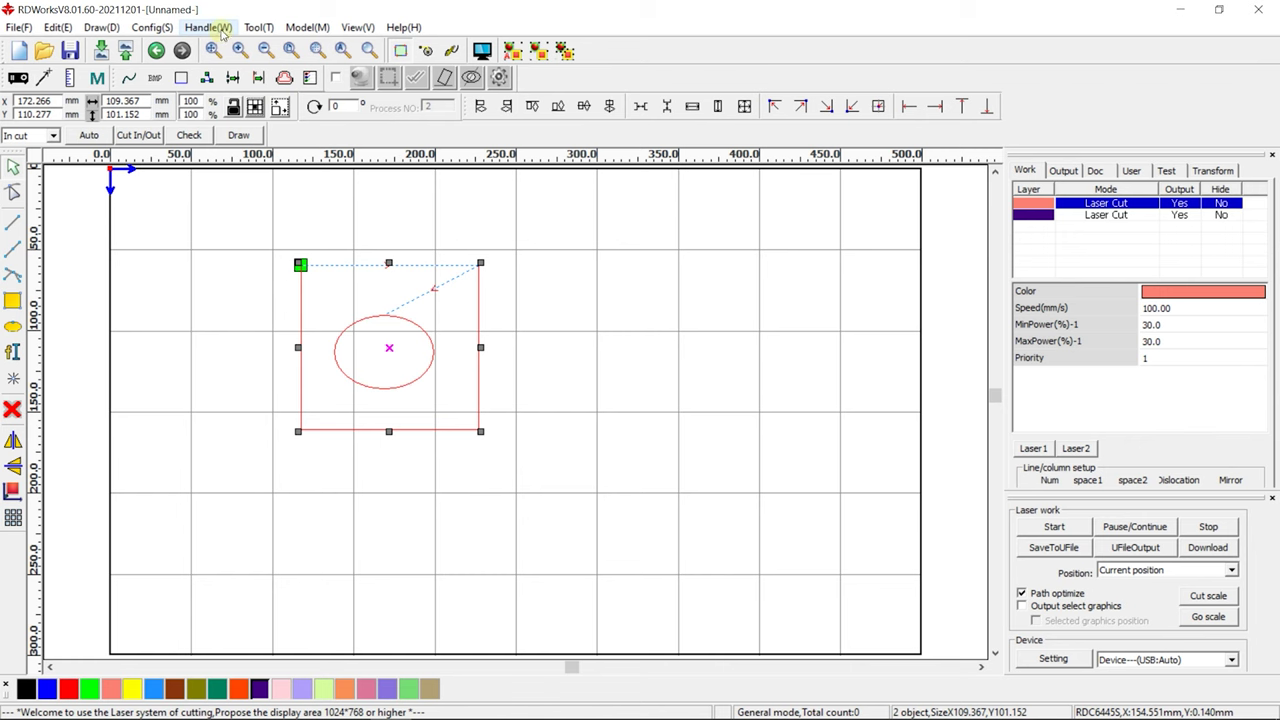
click(208, 27)
click(236, 102)
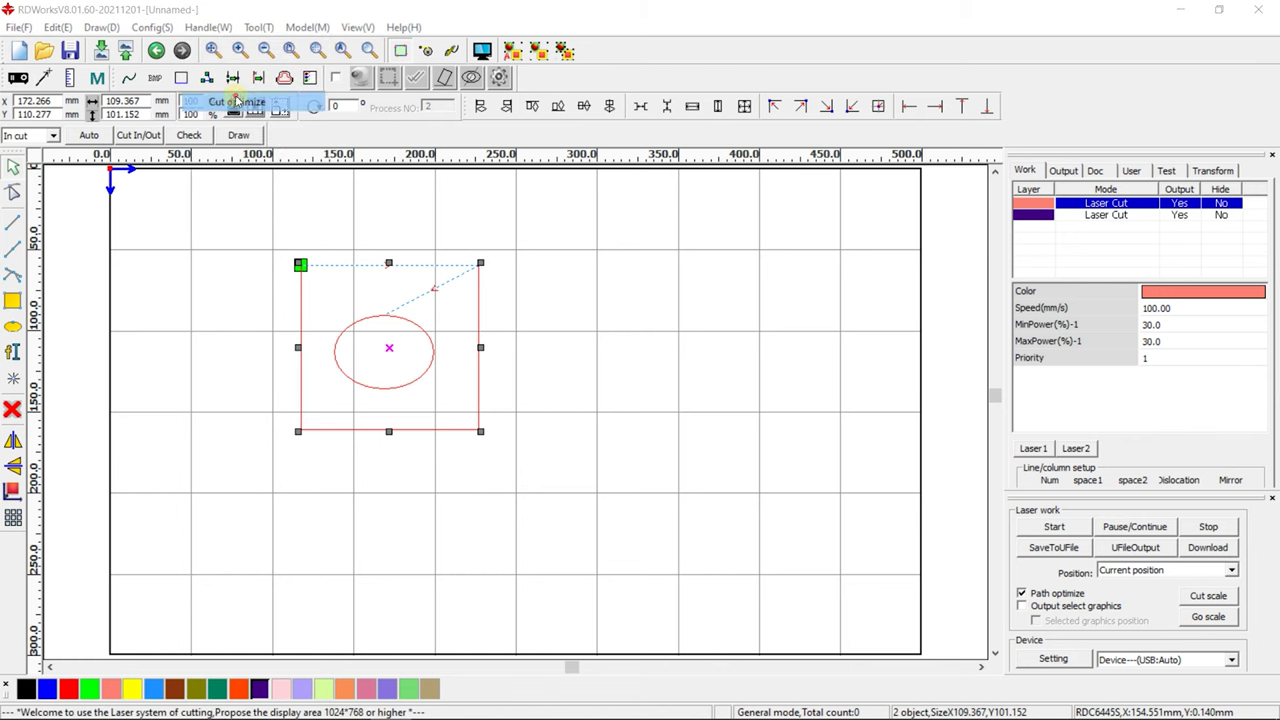
click(620, 328)
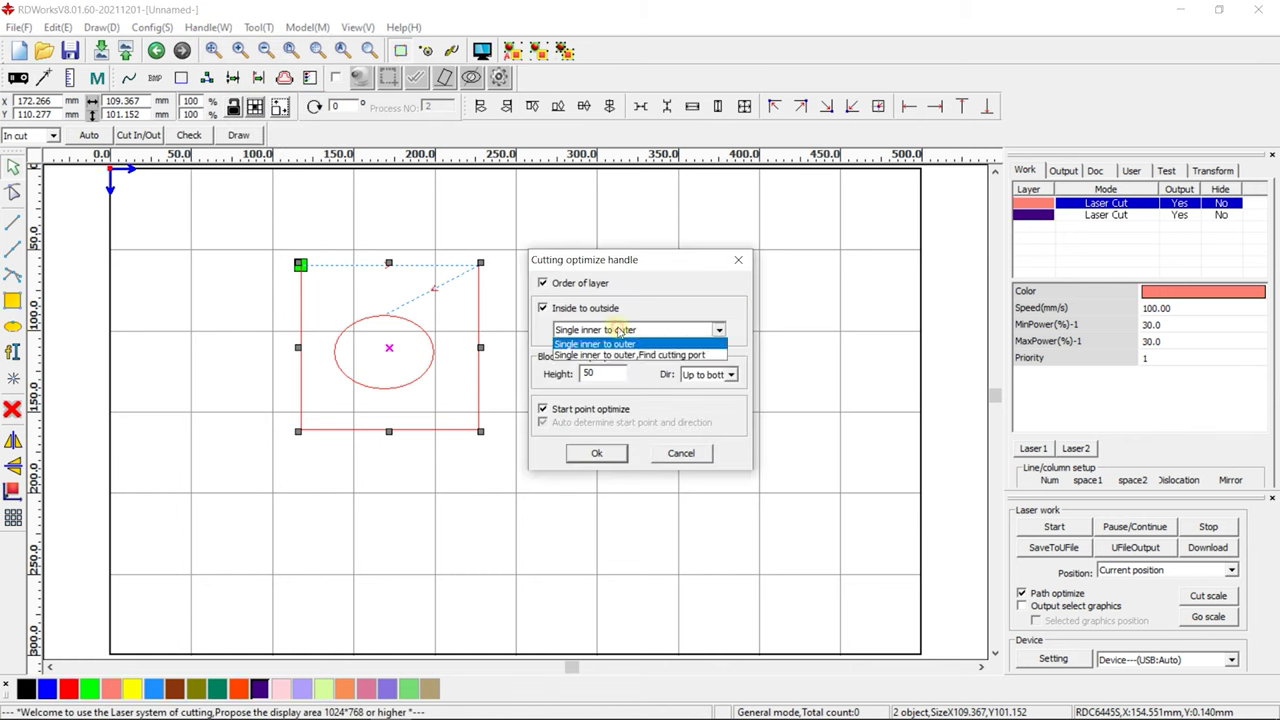
click(612, 356)
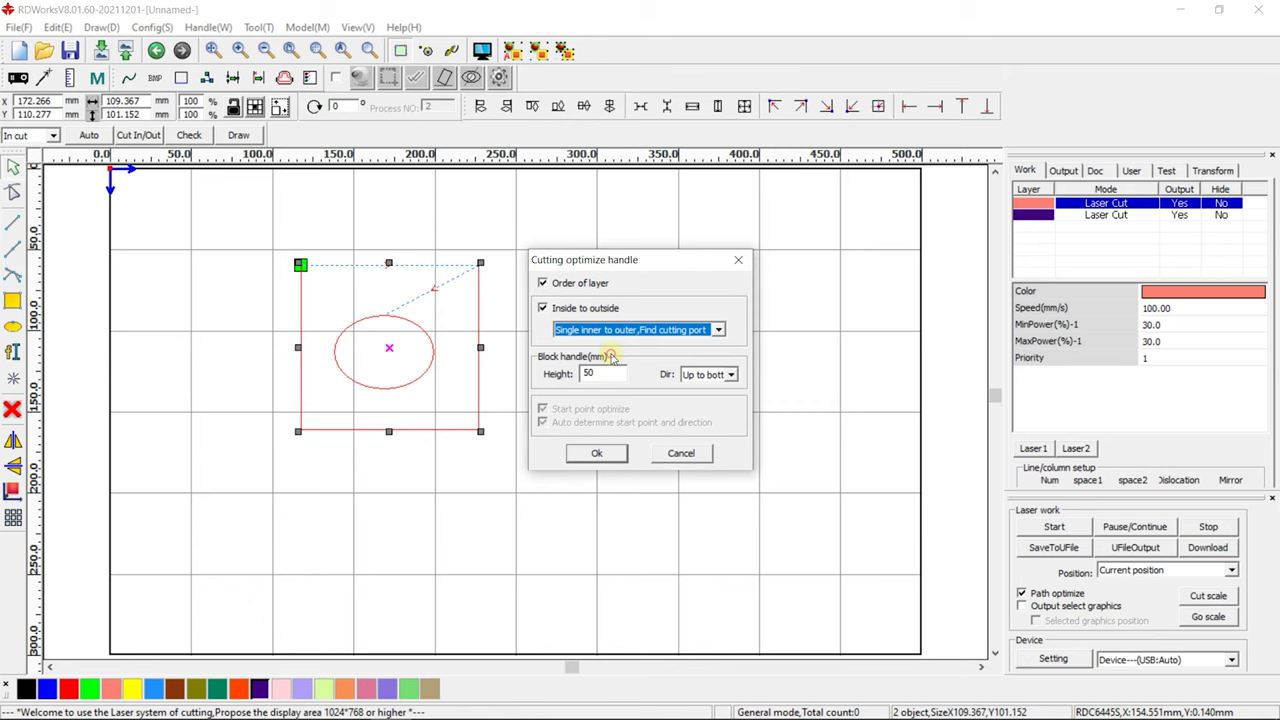
click(574, 310)
click(597, 453)
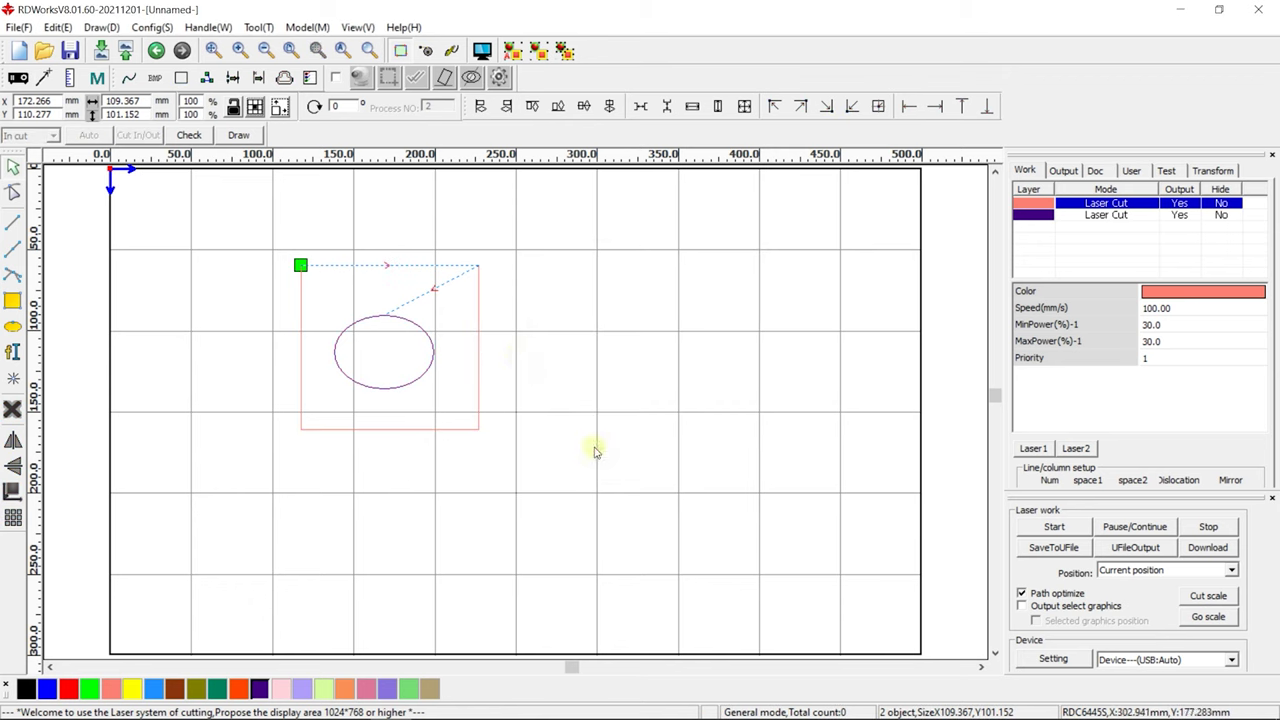
Re-optimize both shapes with start point optimization enabled
drag(246, 232, 591, 455)
click(208, 27)
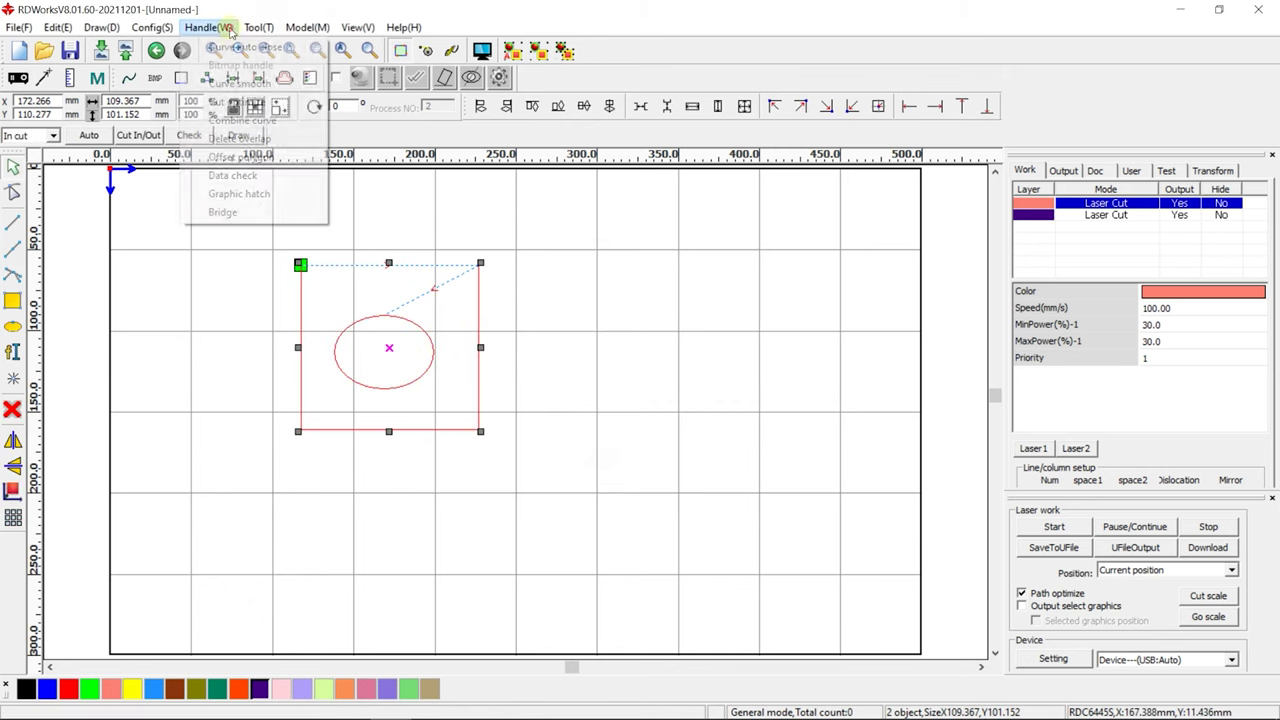
click(245, 100)
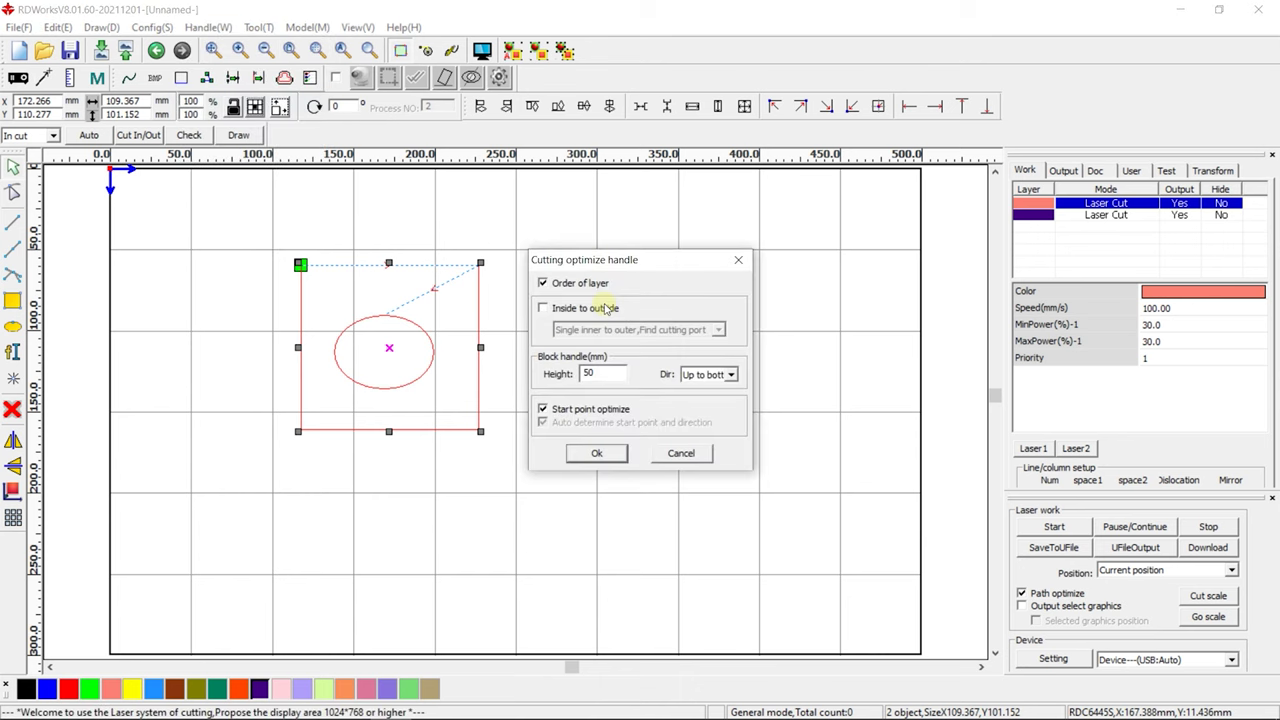
click(604, 412)
click(606, 451)
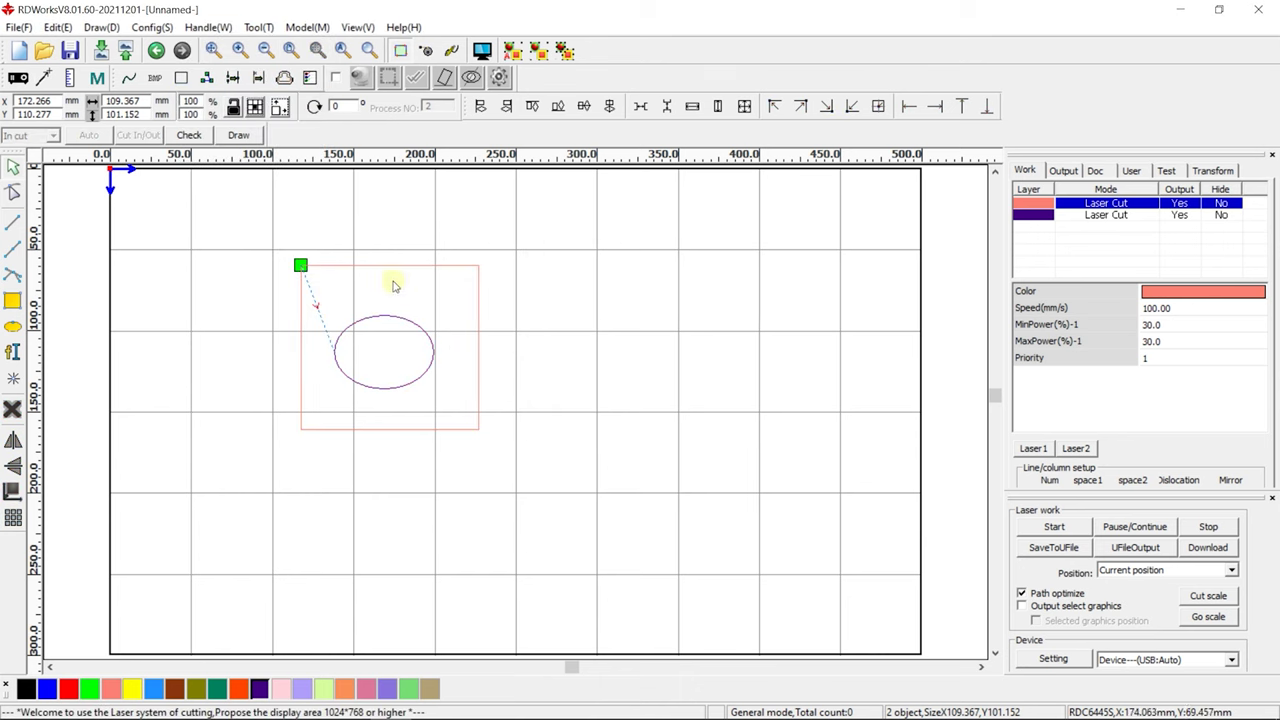
On the purple cut layer, cut-optimize with automatic start point and direction
click(591, 358)
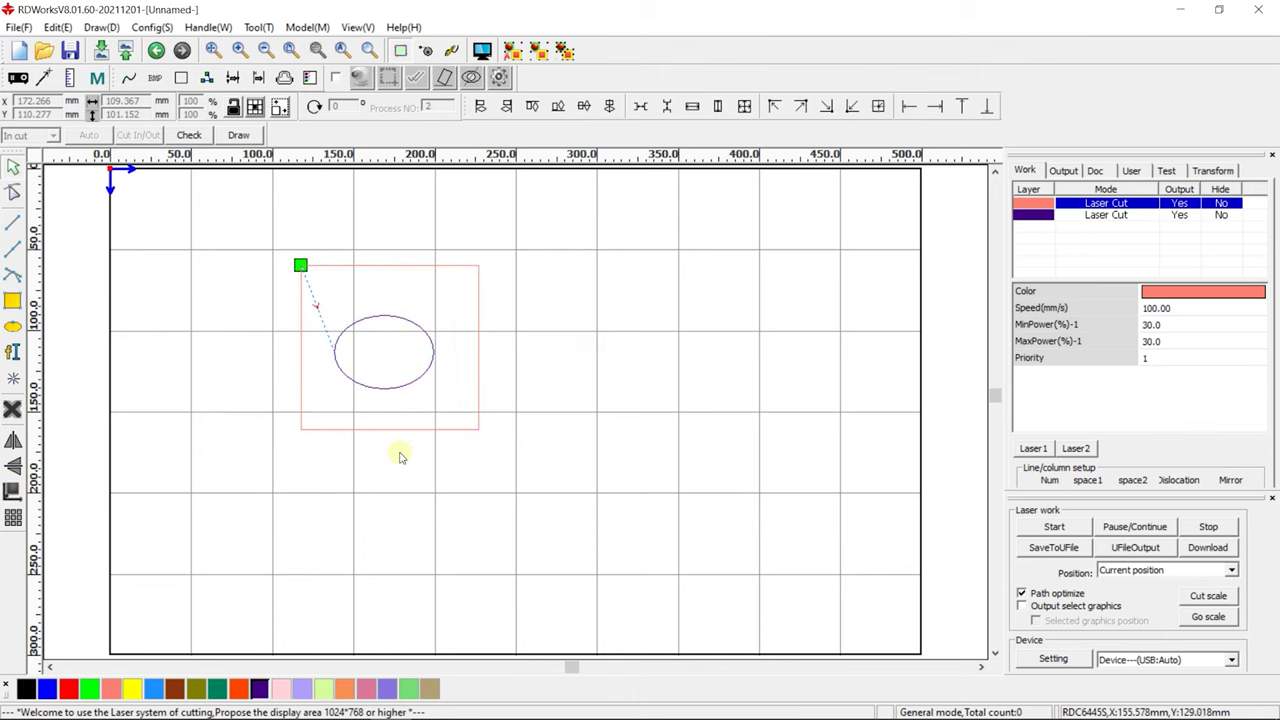
click(1107, 215)
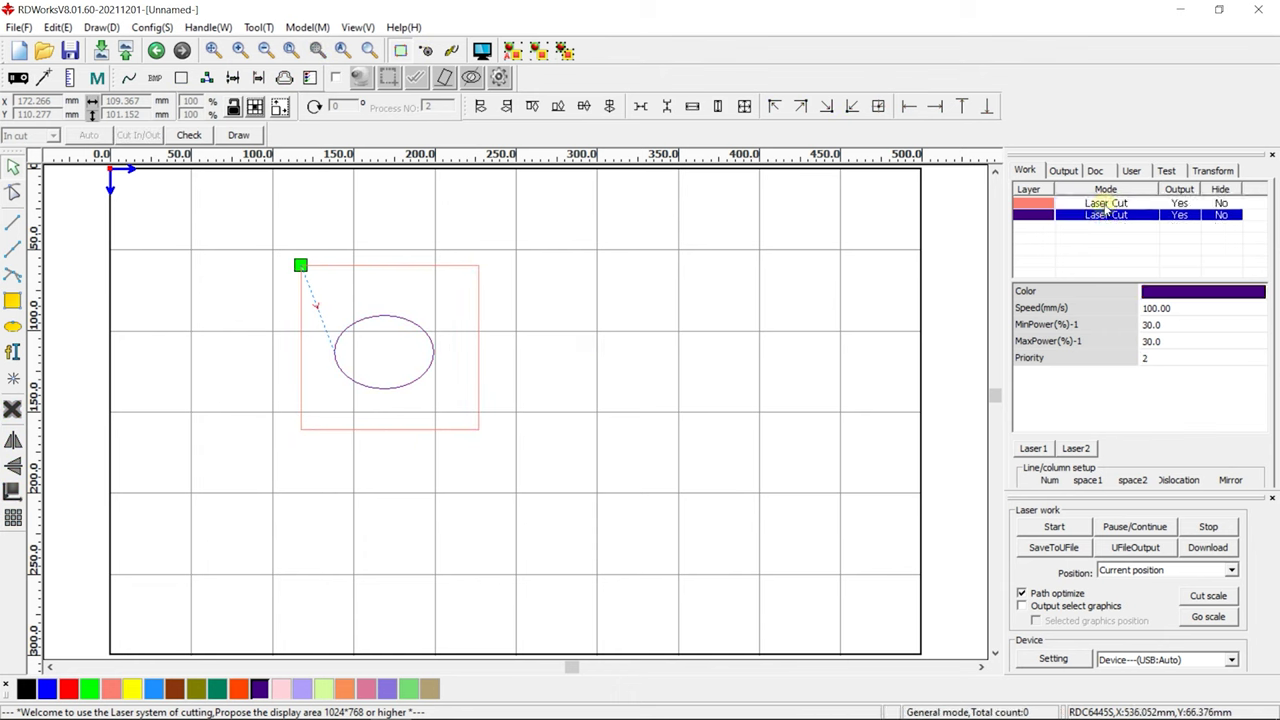
click(1105, 204)
click(1107, 216)
click(208, 28)
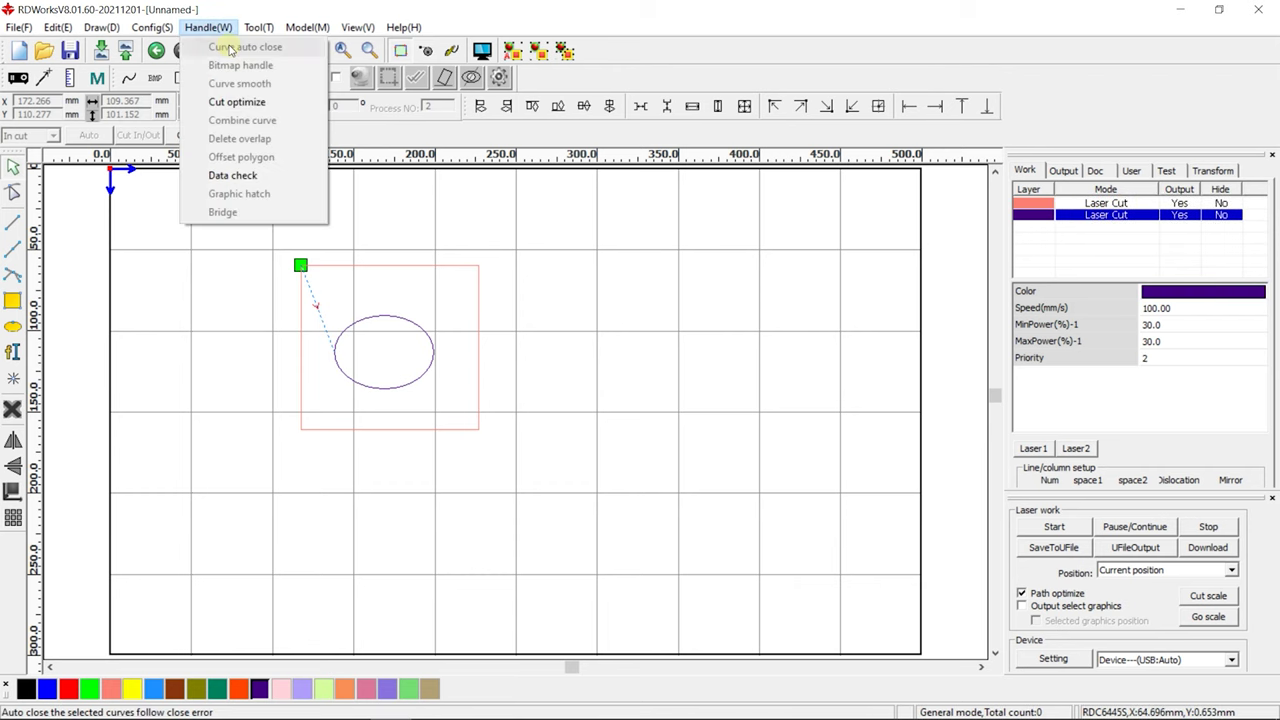
click(230, 101)
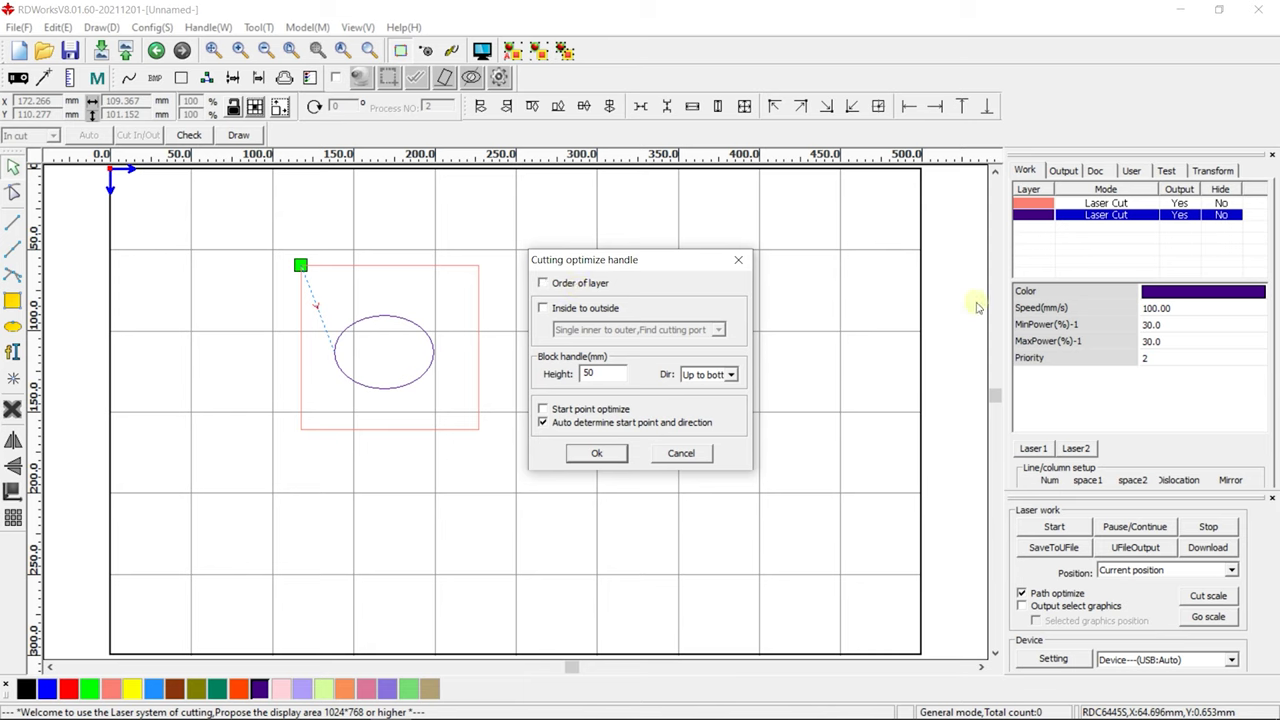
click(607, 455)
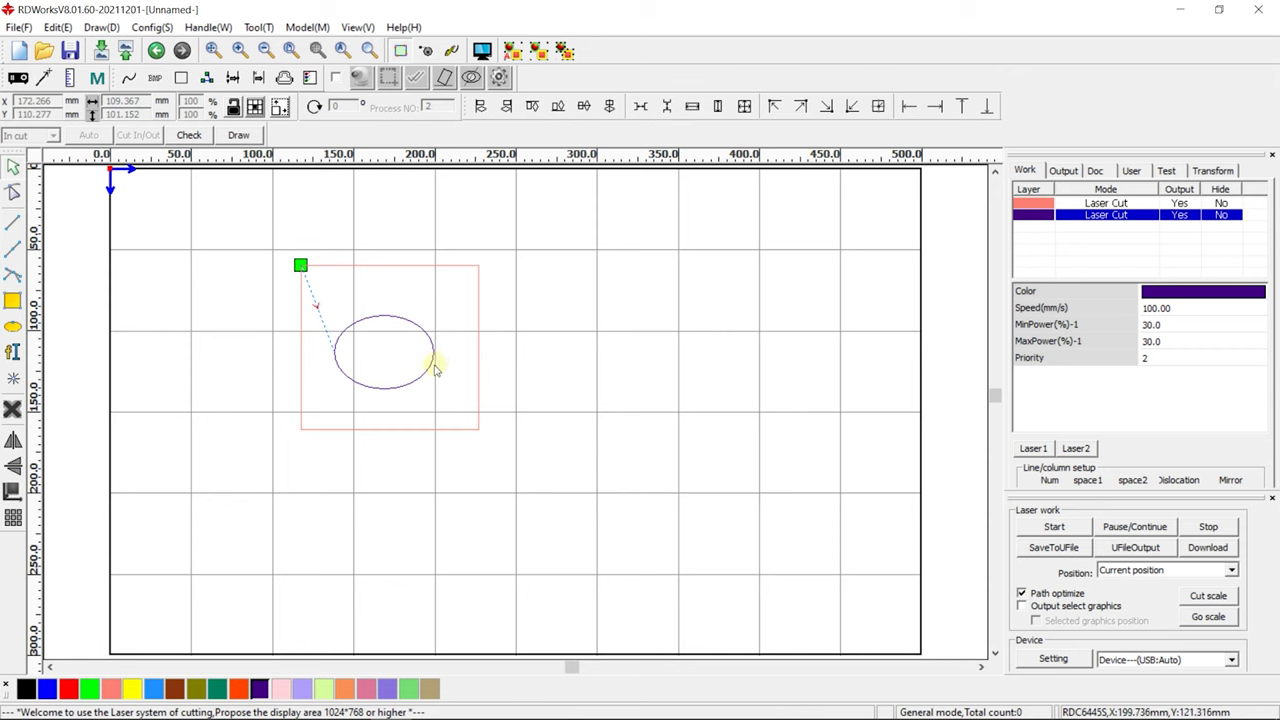
Re-optimize the rectangle and ellipse with layer order enabled, then select the salmon layer
click(479, 393)
click(637, 369)
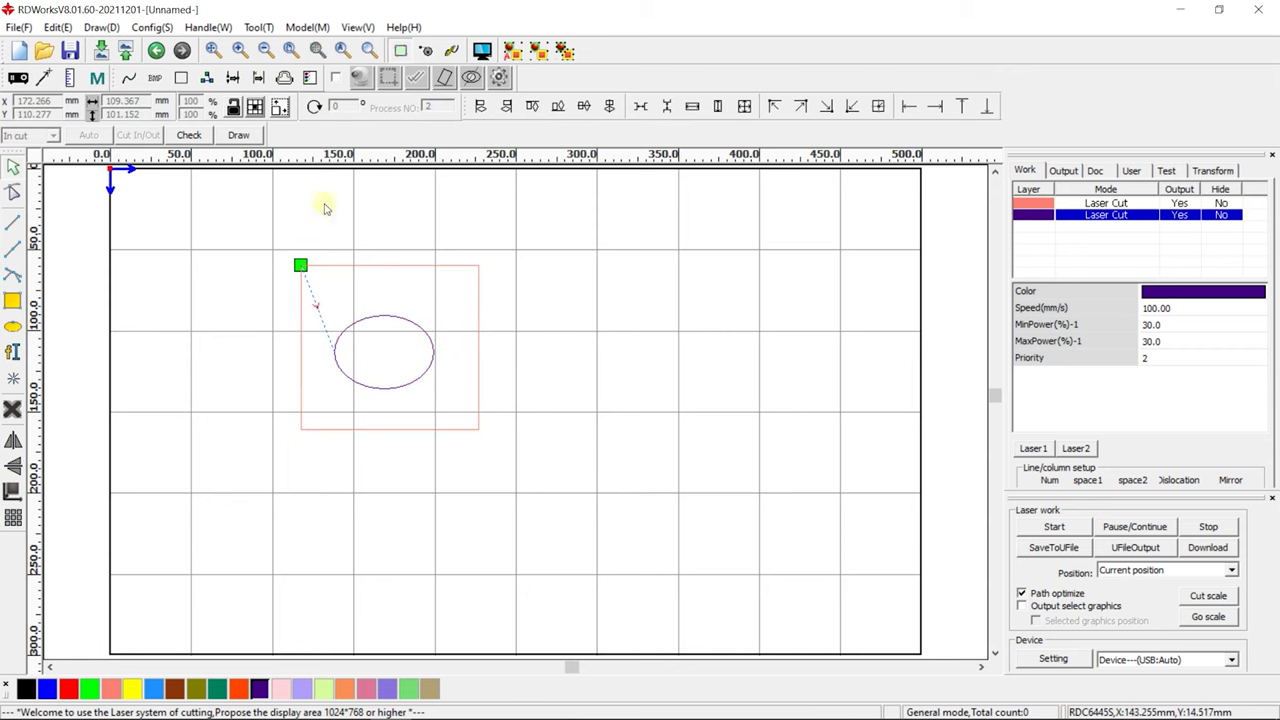
drag(243, 223, 663, 468)
click(210, 27)
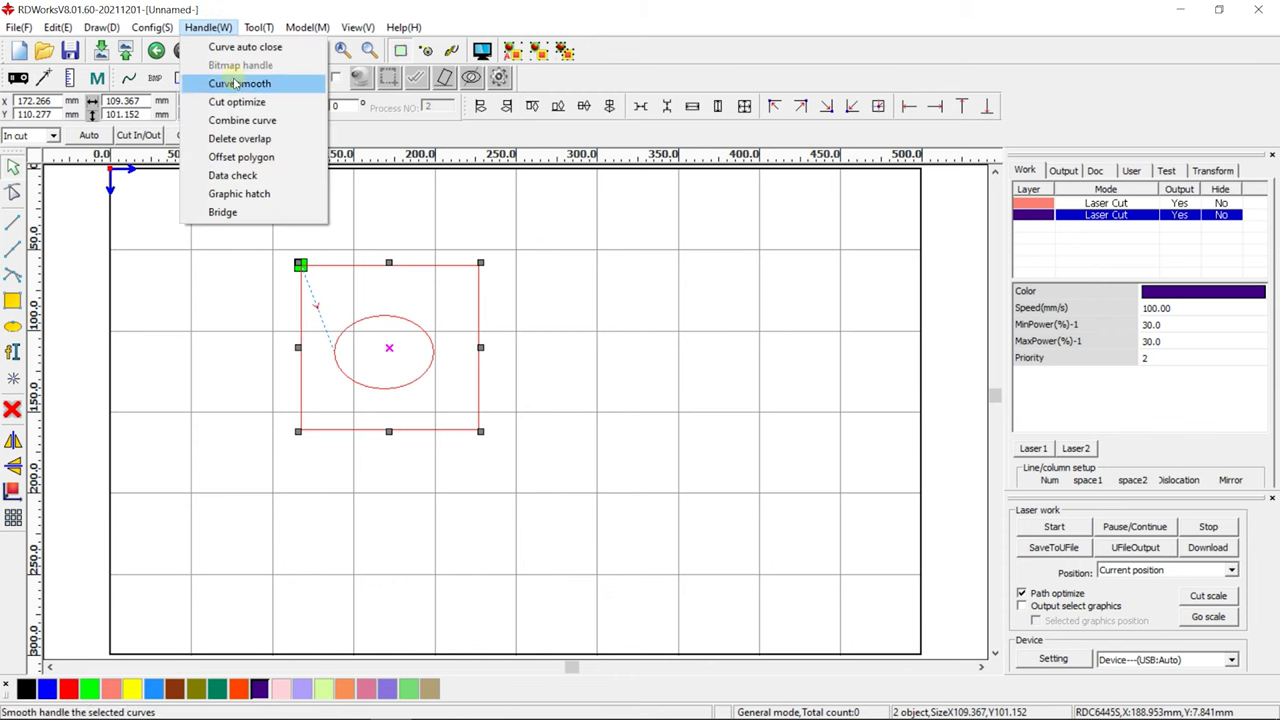
click(235, 101)
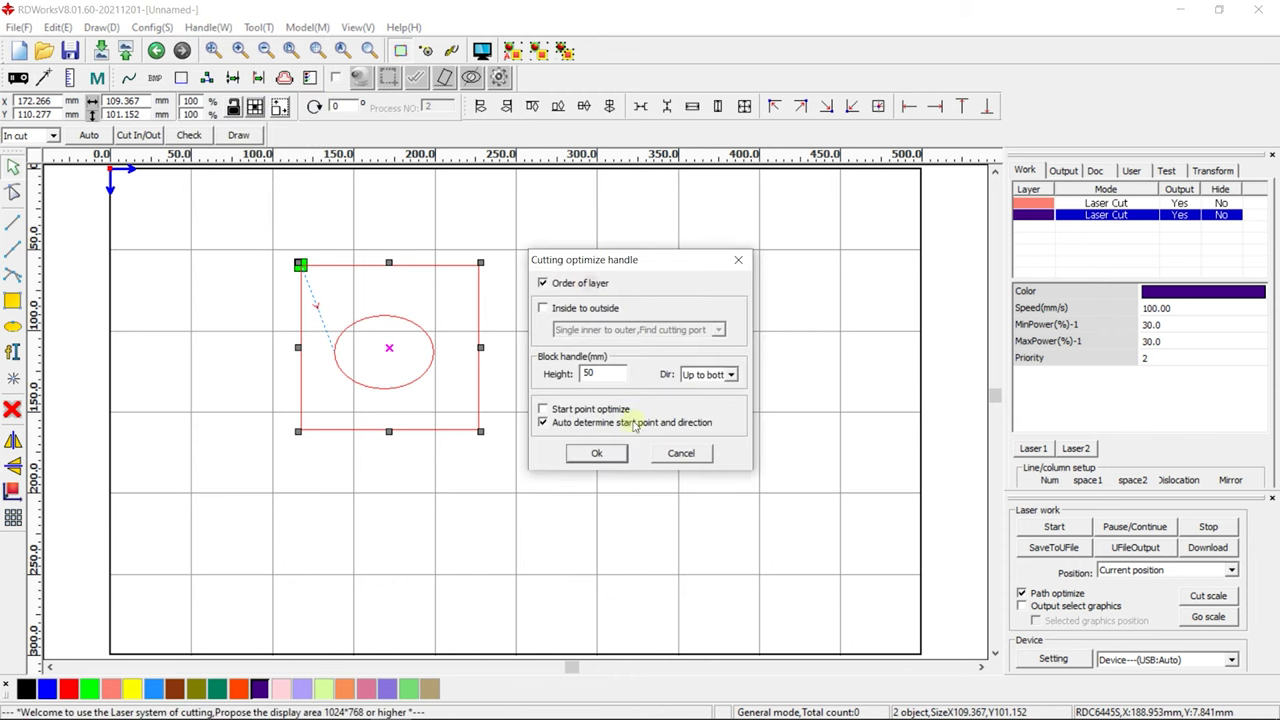
click(611, 457)
click(1106, 203)
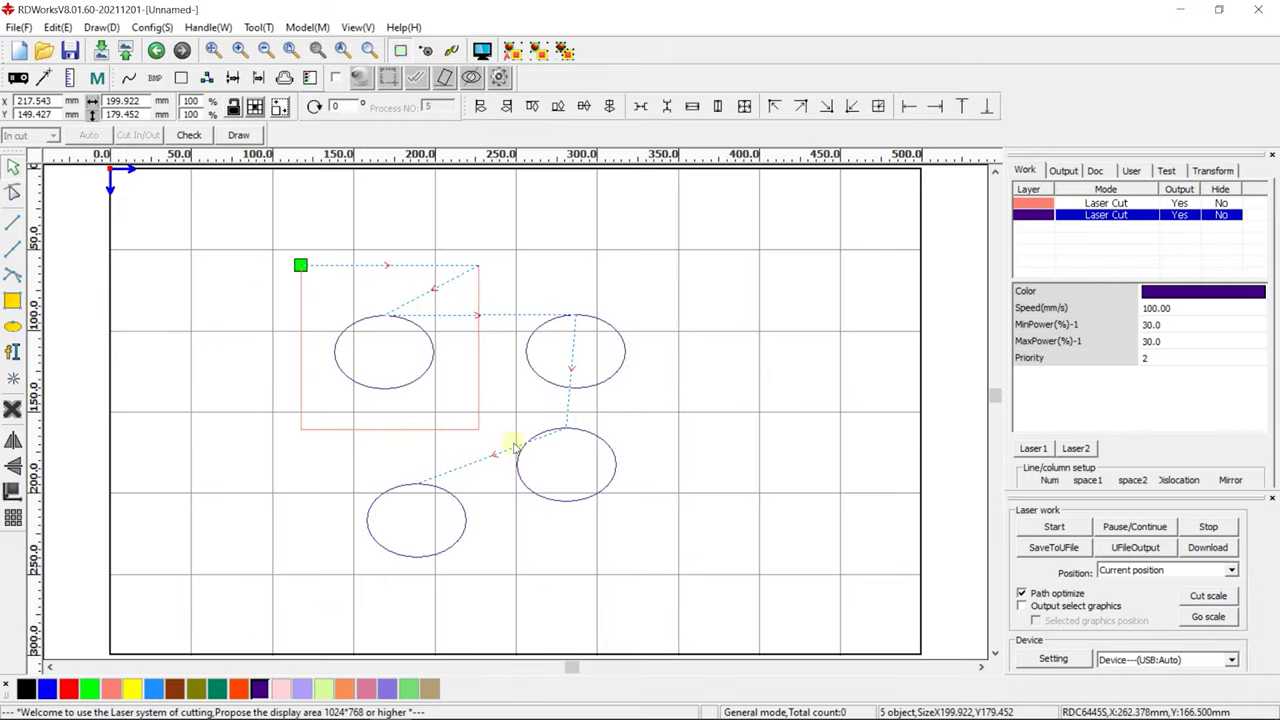
Cut-optimize all five shapes with start point optimization turned on
drag(257, 251, 700, 560)
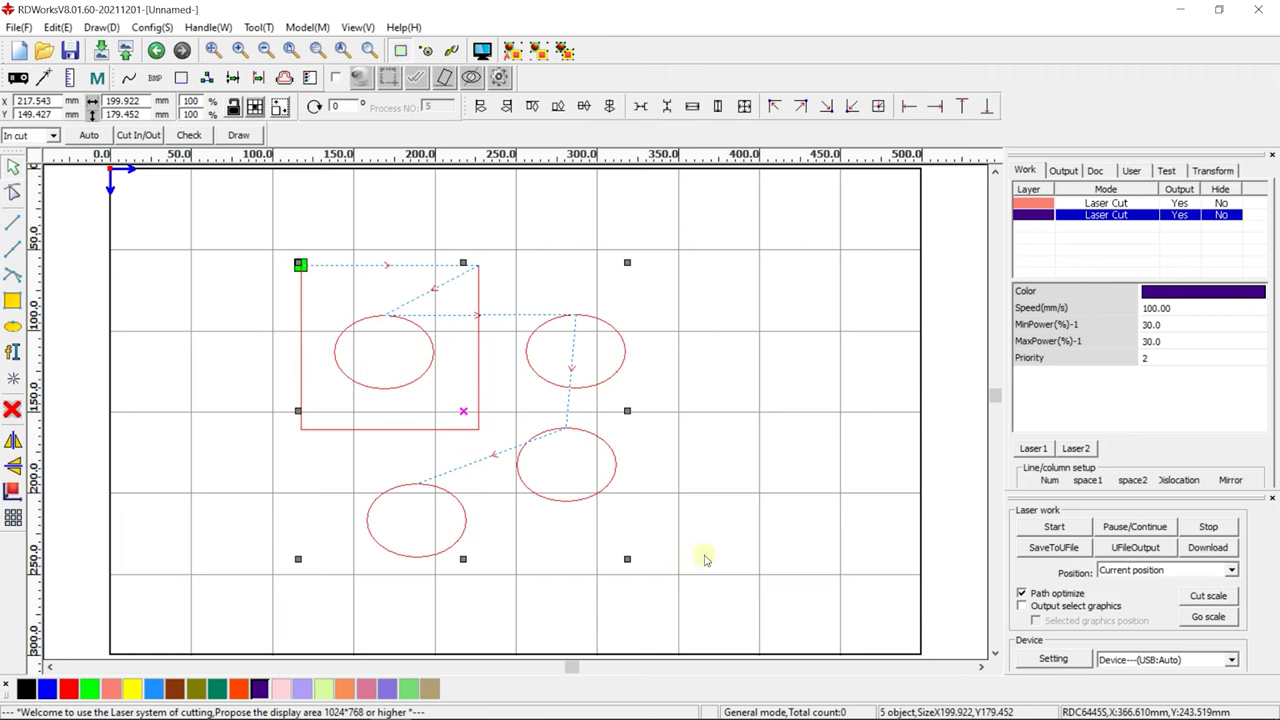
click(213, 27)
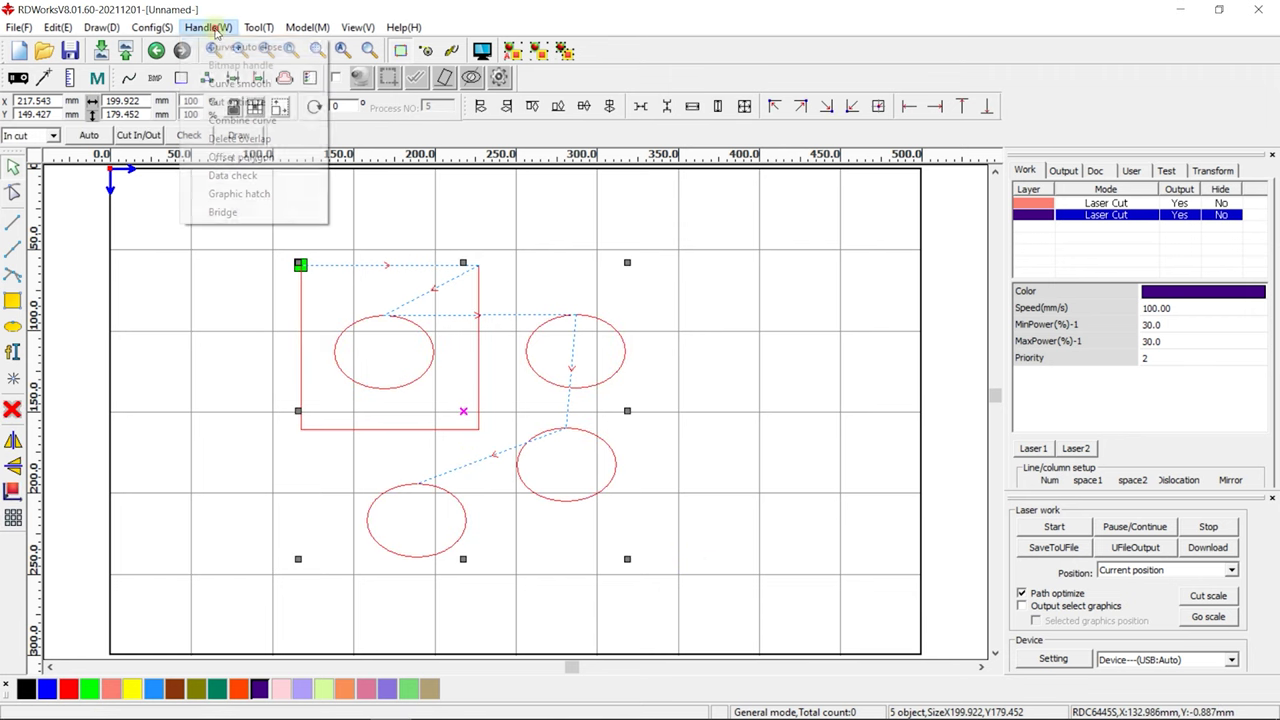
click(245, 103)
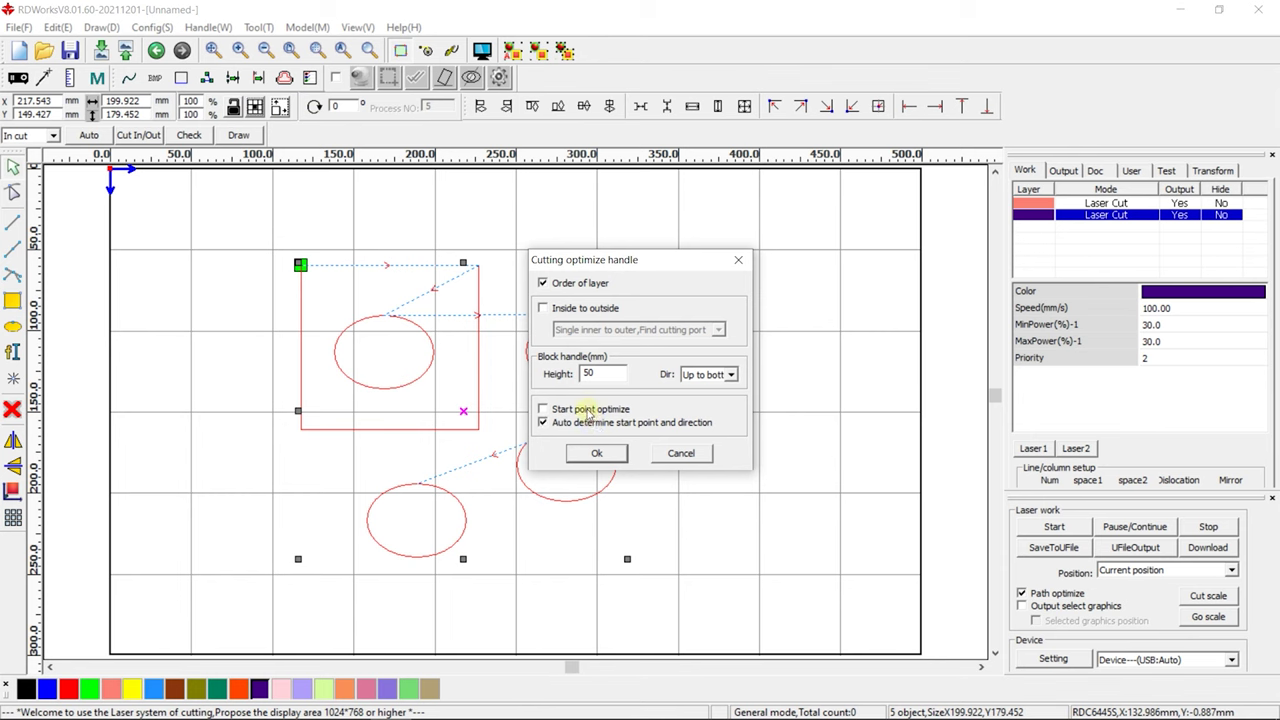
click(588, 412)
click(597, 454)
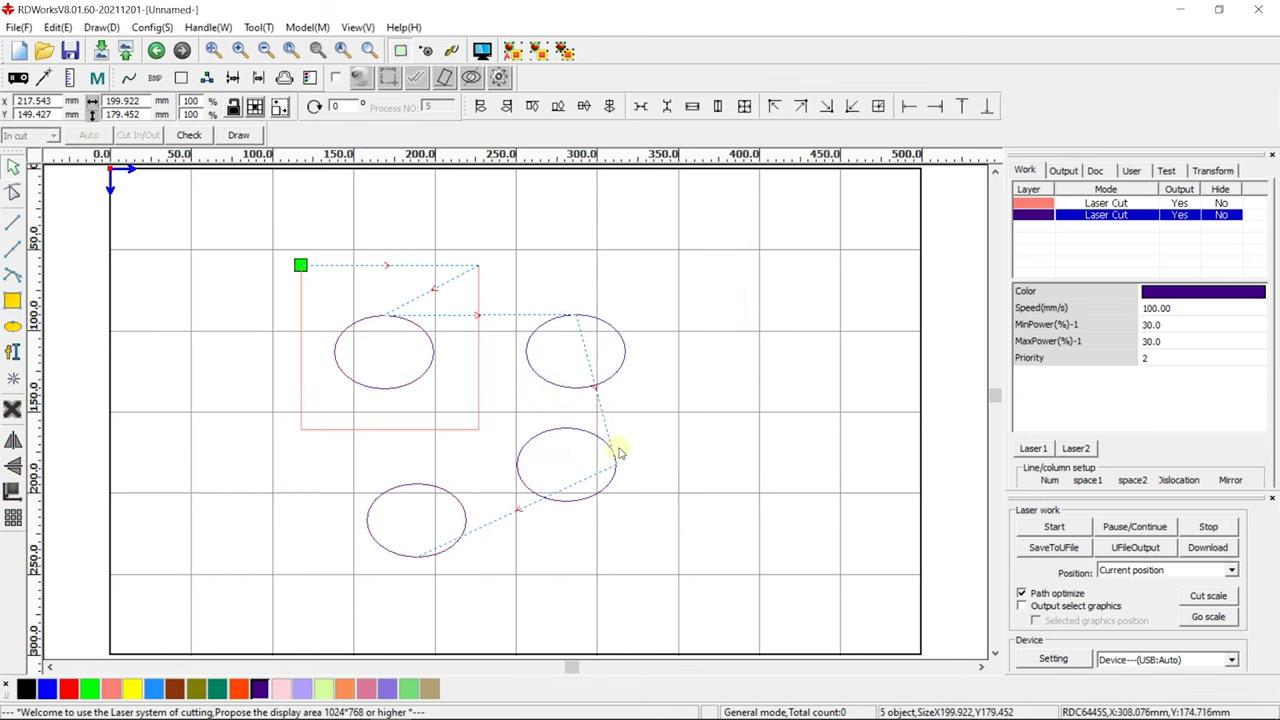
Re-optimize all five shapes with automatic start point and direction
drag(262, 207, 664, 575)
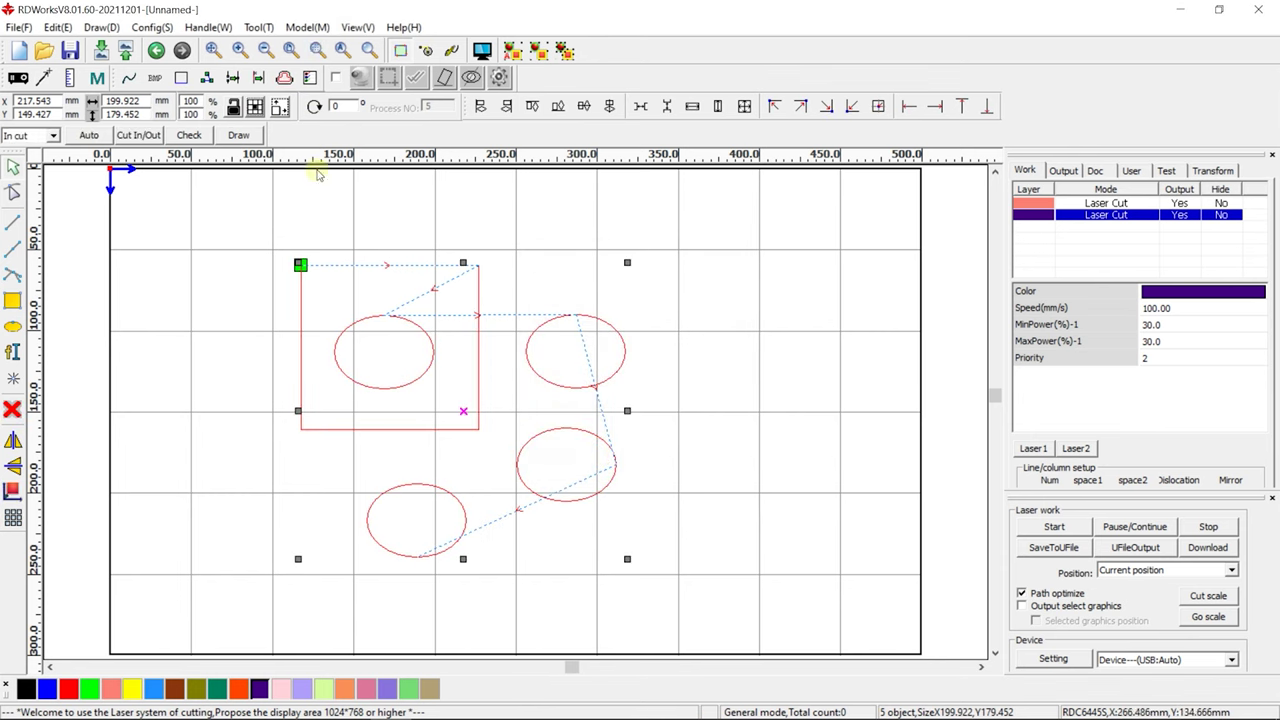
click(210, 27)
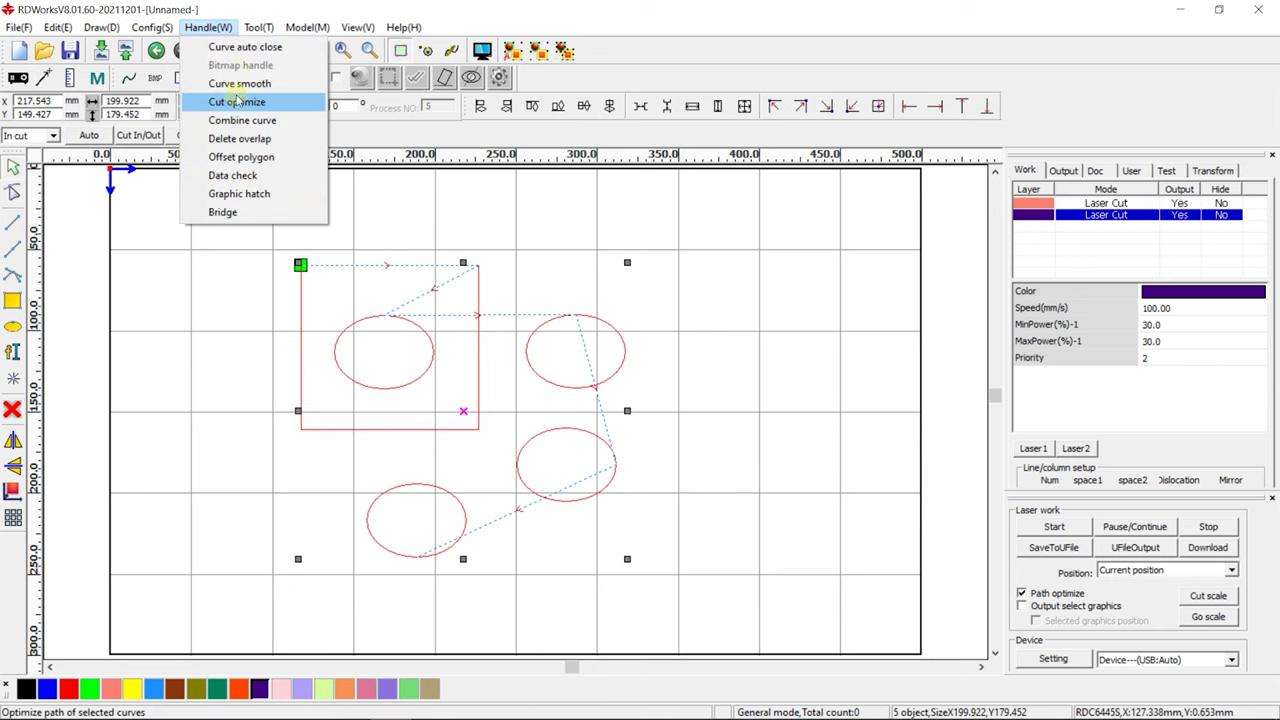
click(238, 102)
click(567, 410)
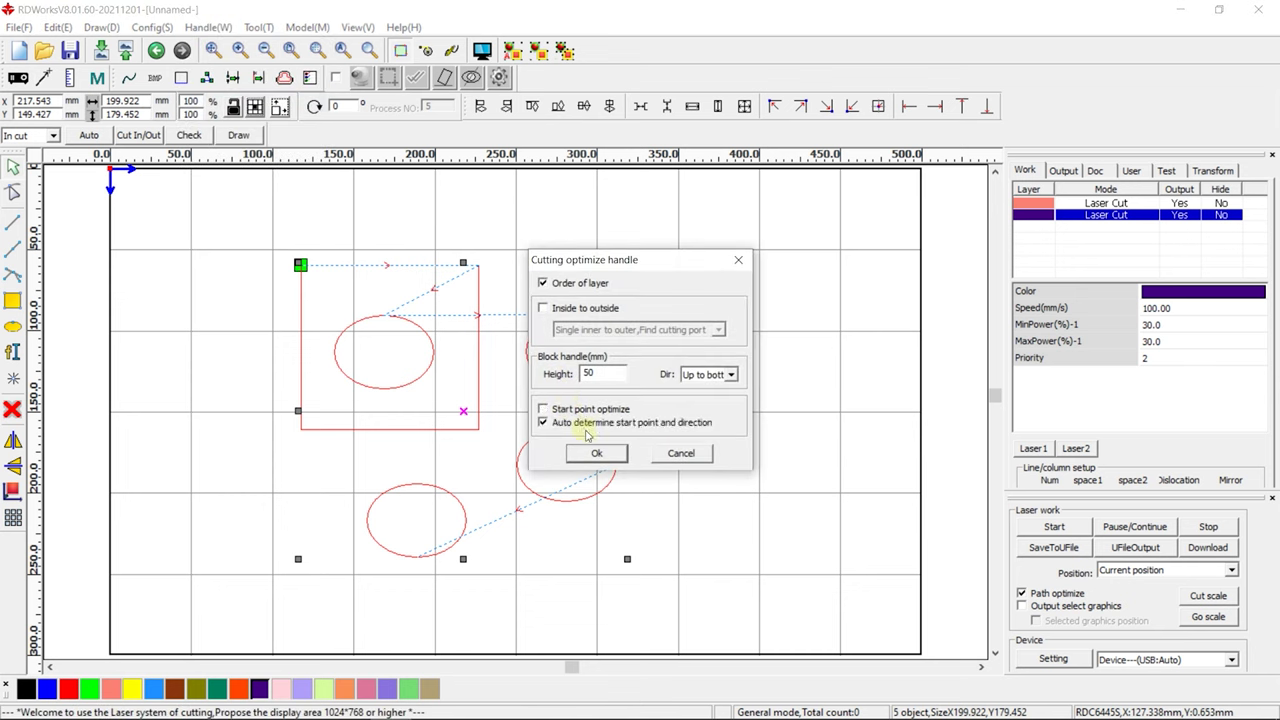
click(595, 453)
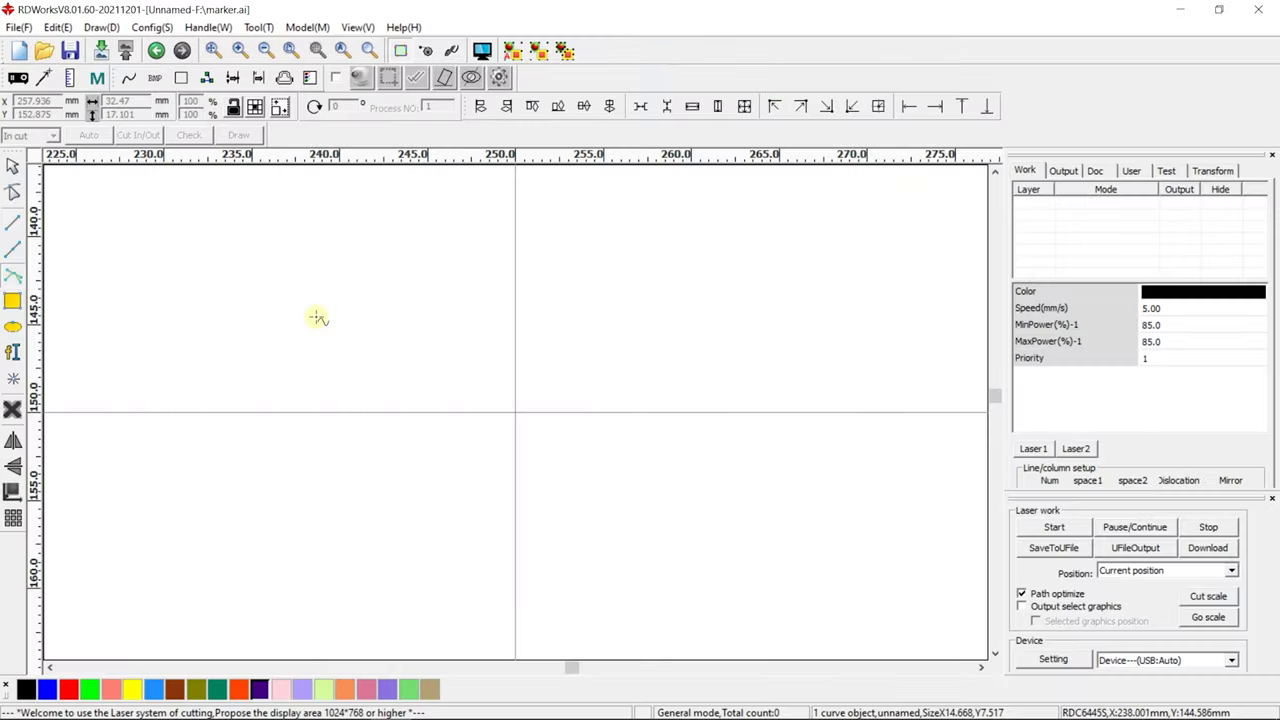
Draw the first four-sided polyline, leaving a gap between its last and first points
mouse_move(258, 300)
mouse_down()
mouse_move(409, 354)
mouse_move(396, 348)
mouse_up()
click(381, 469)
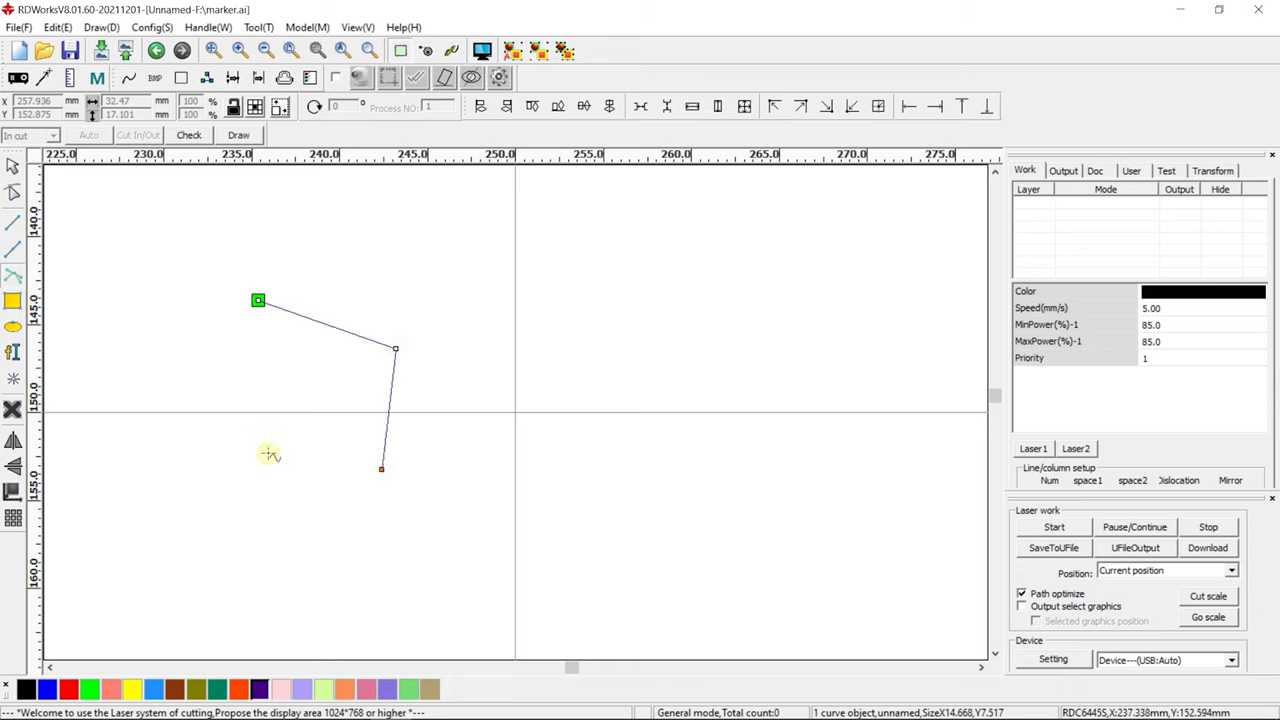
click(246, 458)
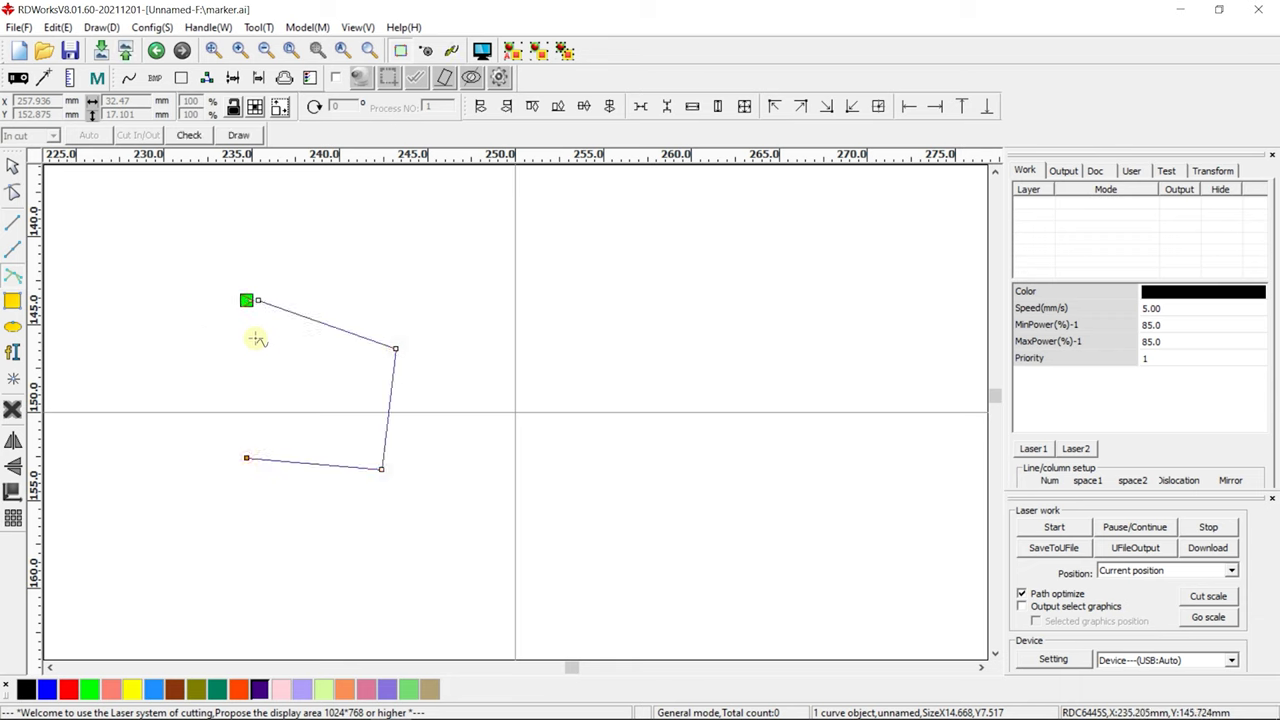
click(254, 340)
right_click(65, 189)
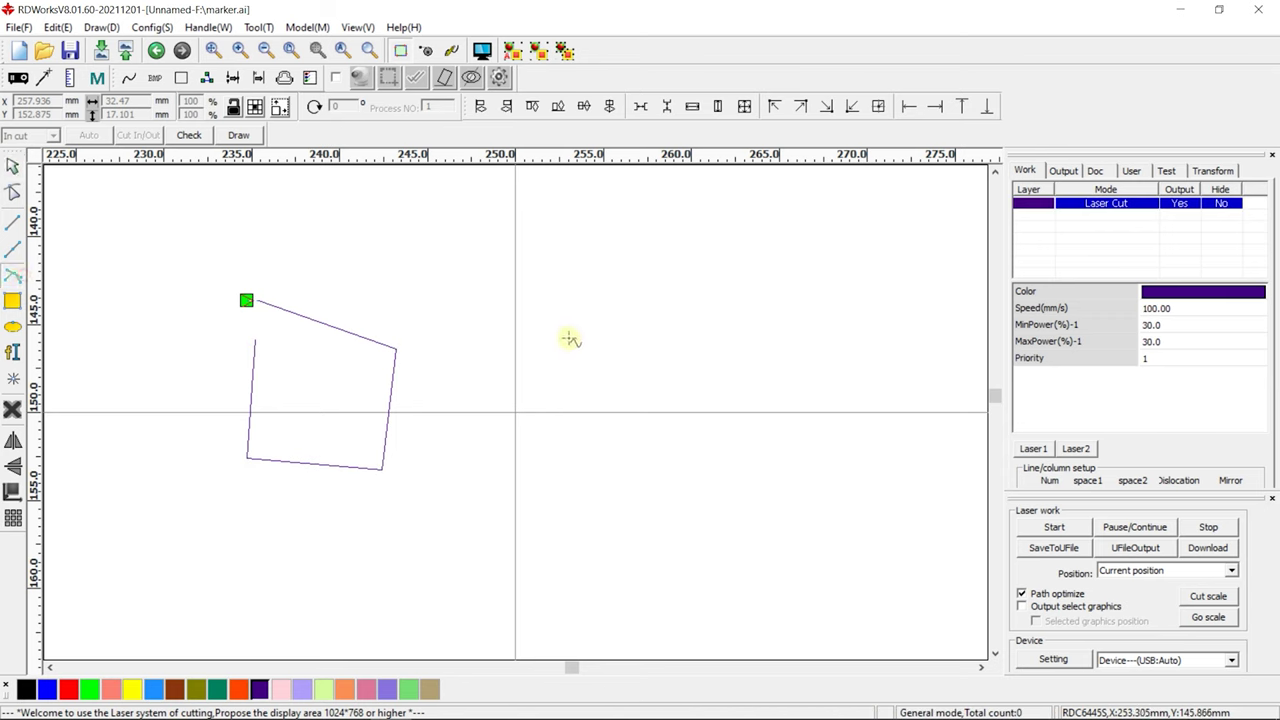
Draw a second open polyline to the right of the first
click(522, 336)
click(675, 376)
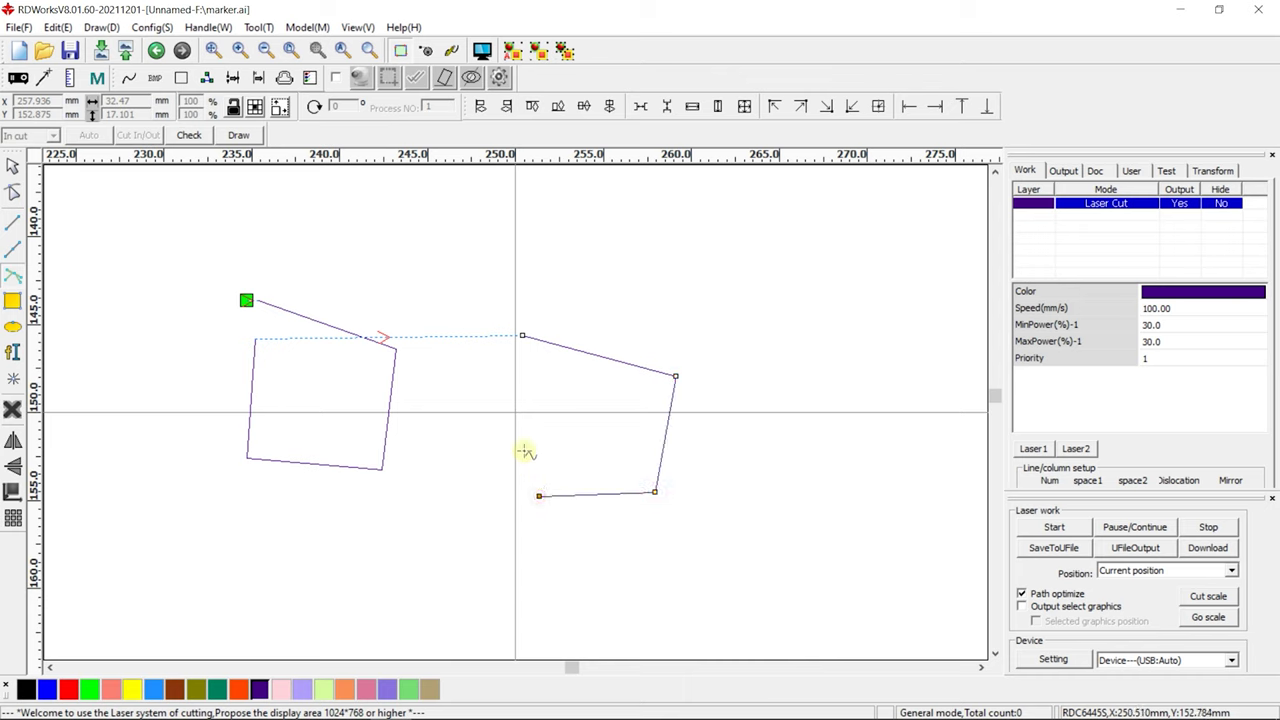
right_click(78, 186)
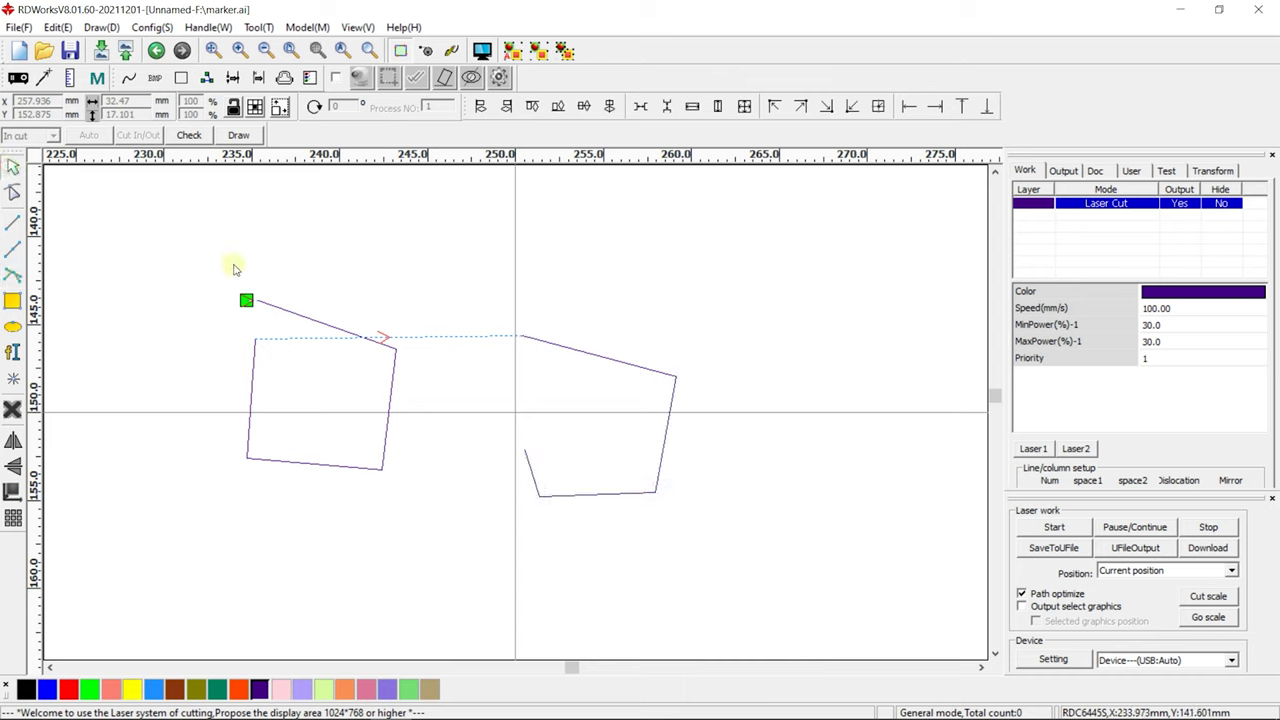
Select both open shapes and run Curve auto close with a 1 mm close error
drag(183, 251, 450, 525)
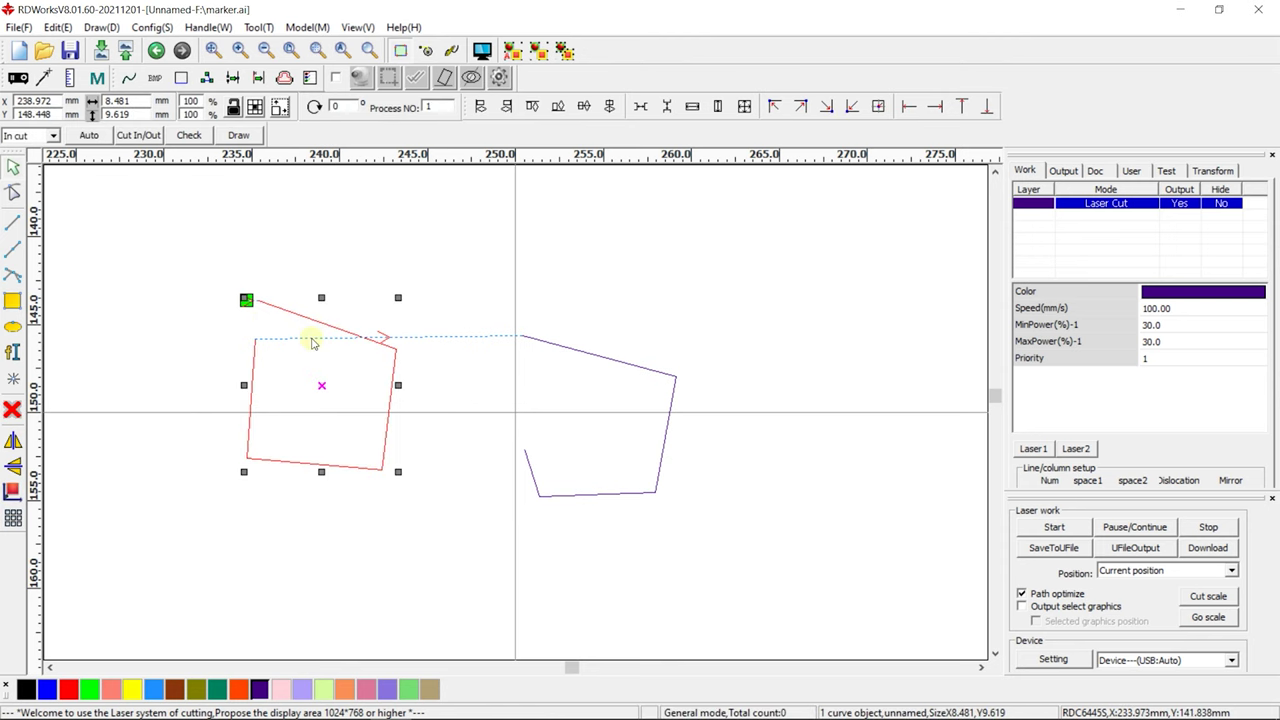
drag(170, 240, 752, 535)
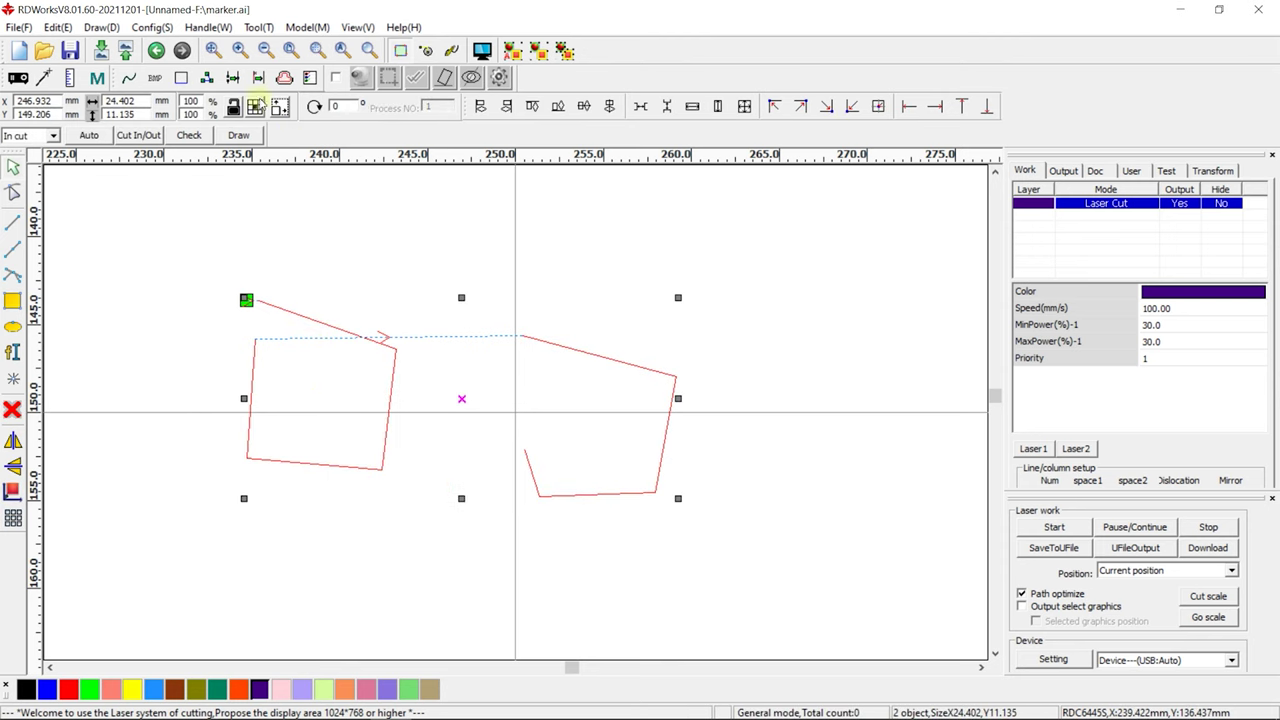
click(210, 28)
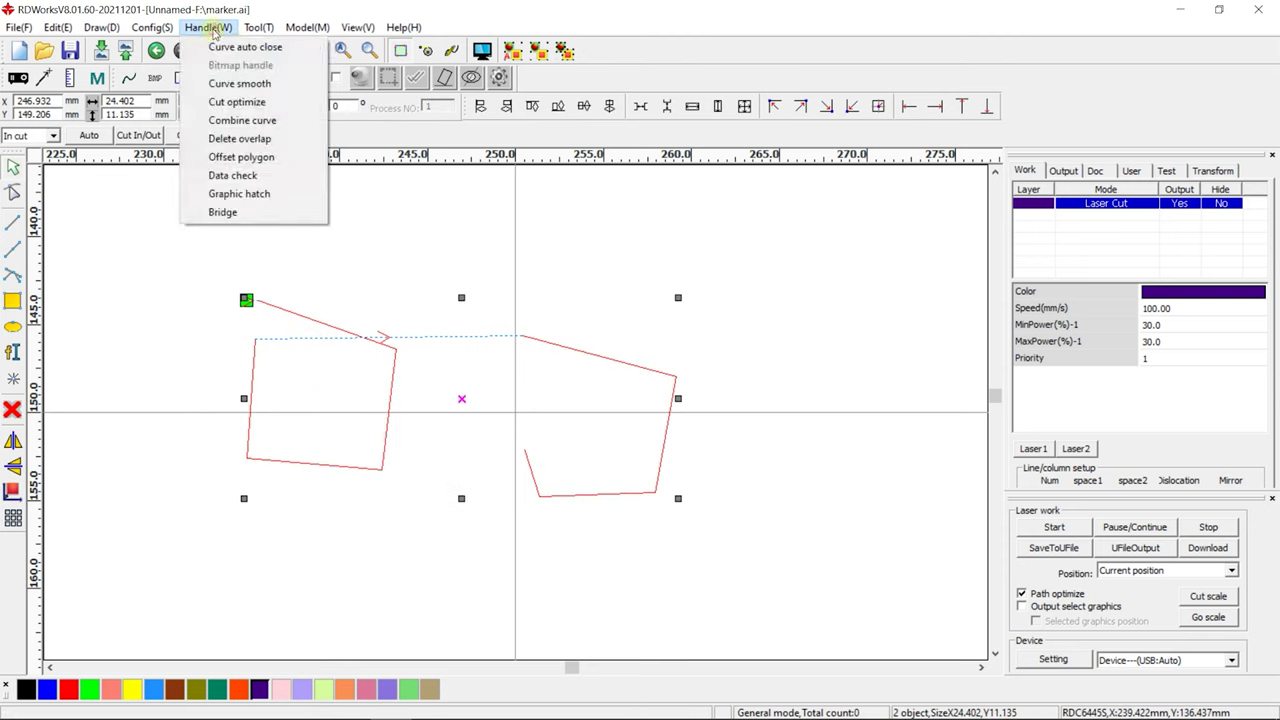
click(191, 52)
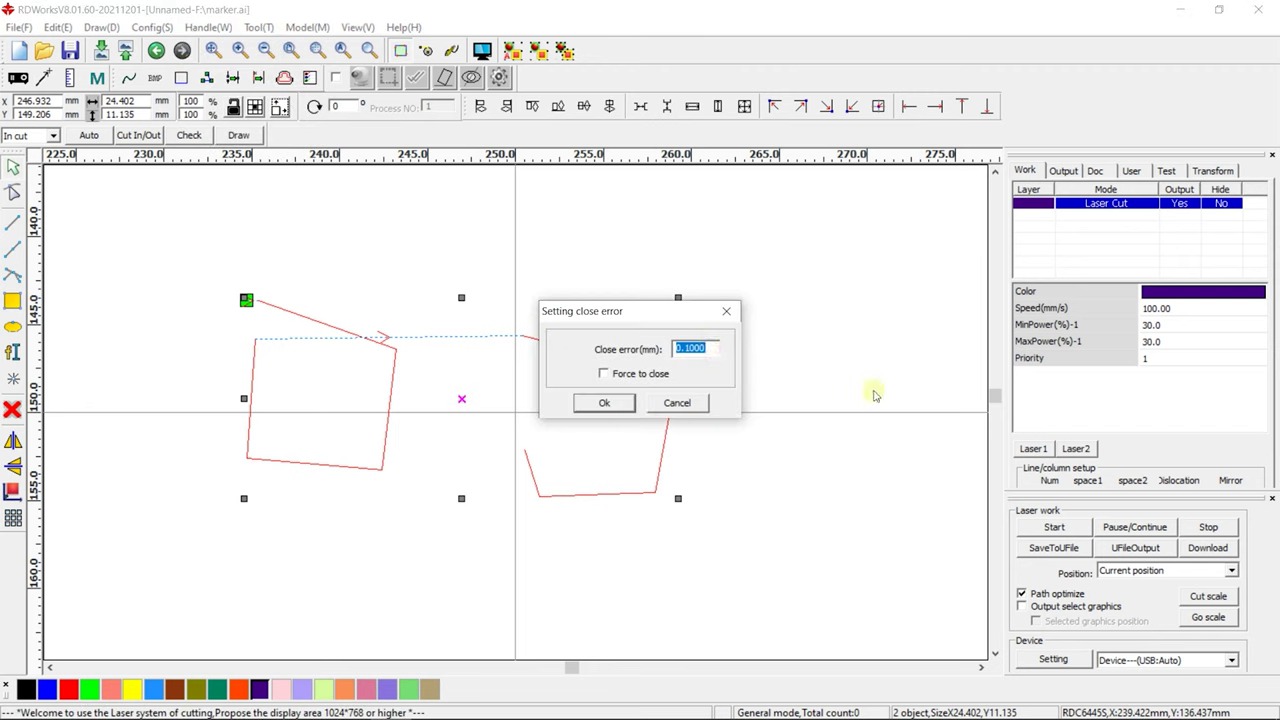
text(1)
click(608, 402)
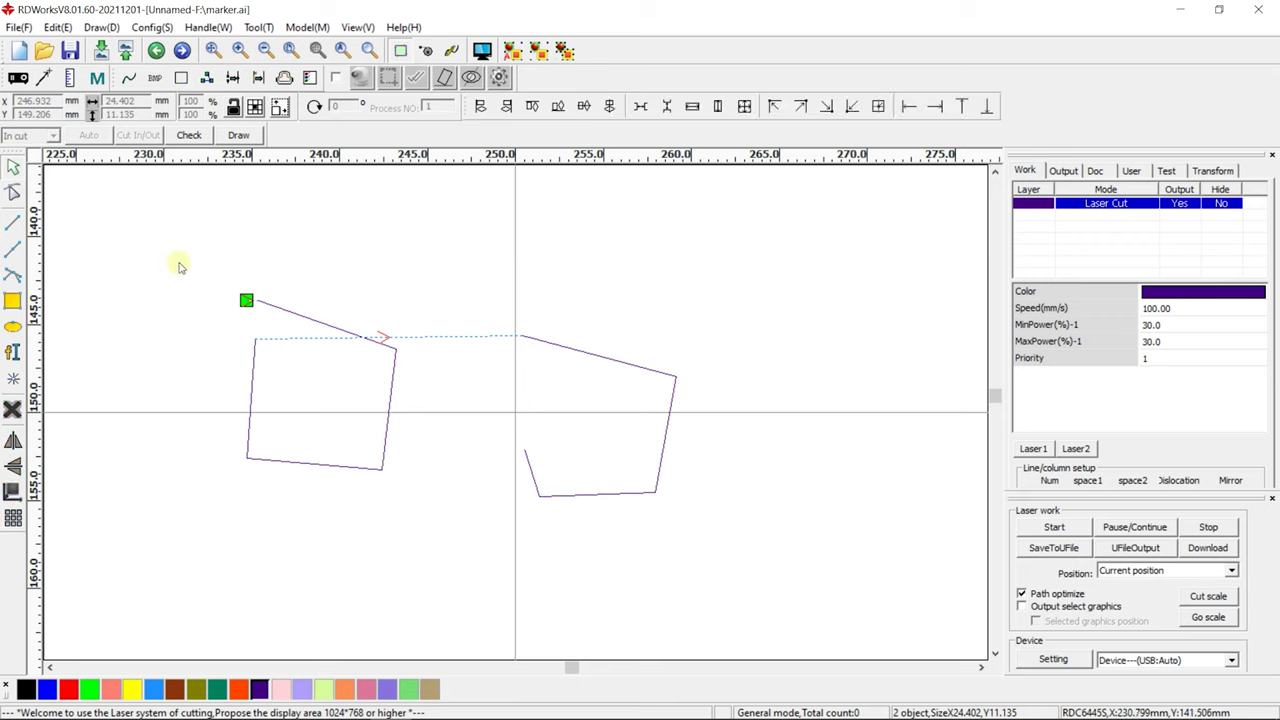
Re-select both shapes and auto-close them with a 10 mm close error
drag(177, 262, 757, 534)
click(222, 27)
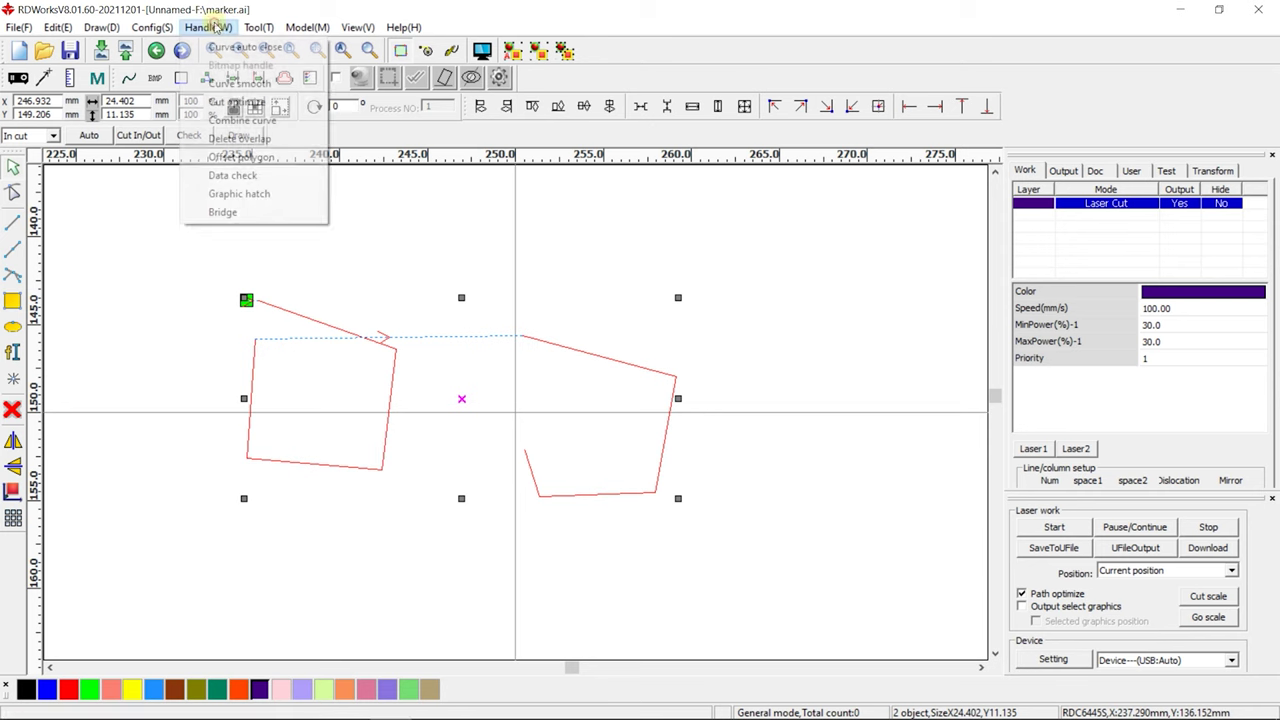
click(232, 46)
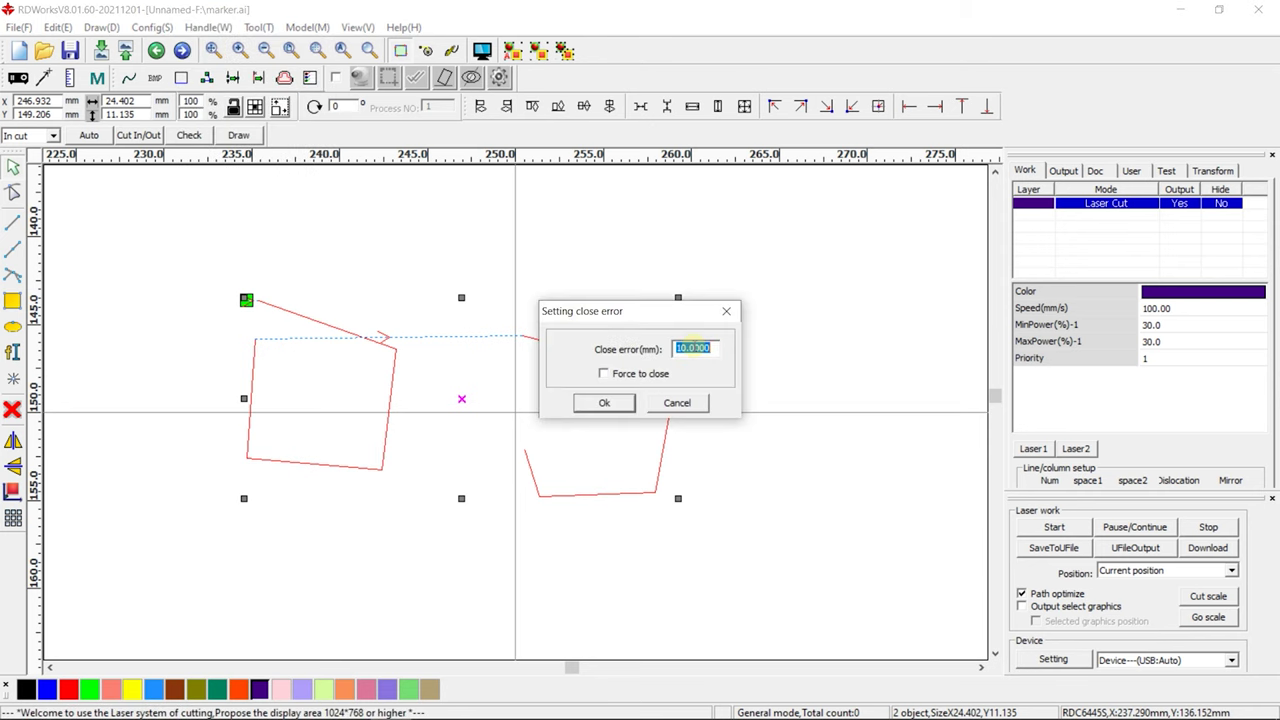
click(604, 403)
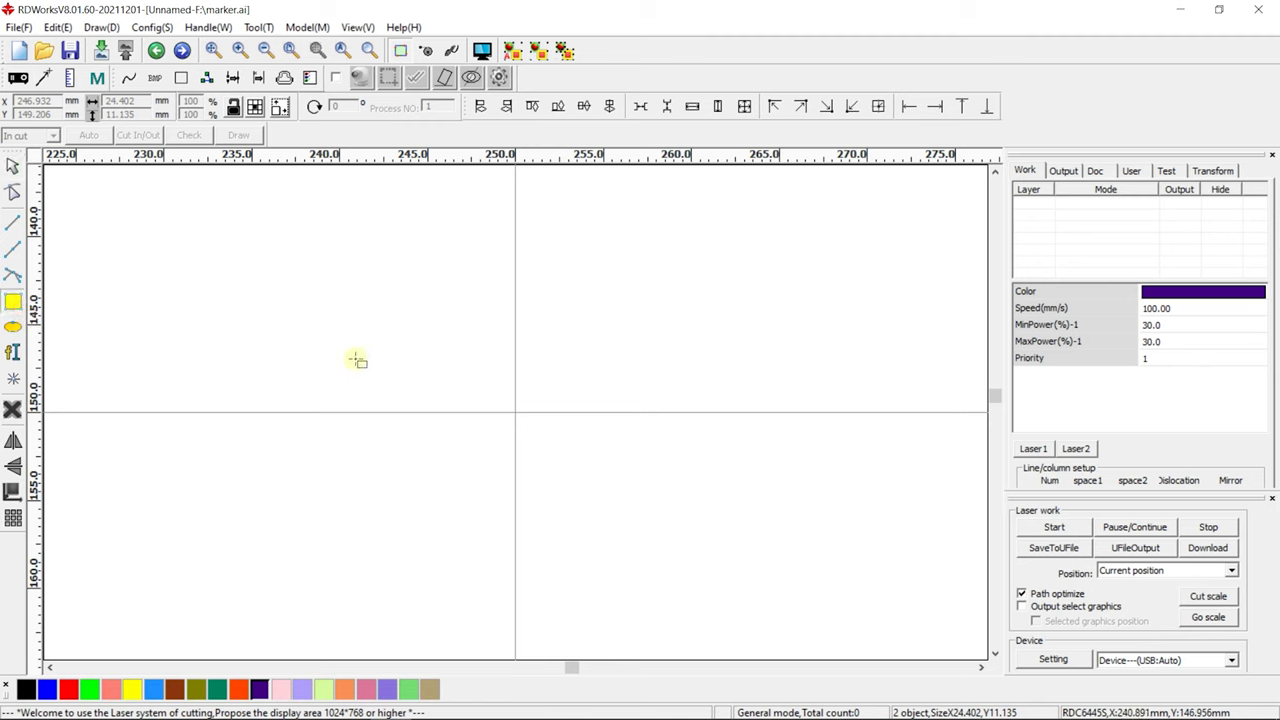
Draw a rectangle on the canvas and select it
drag(267, 316, 404, 428)
click(13, 166)
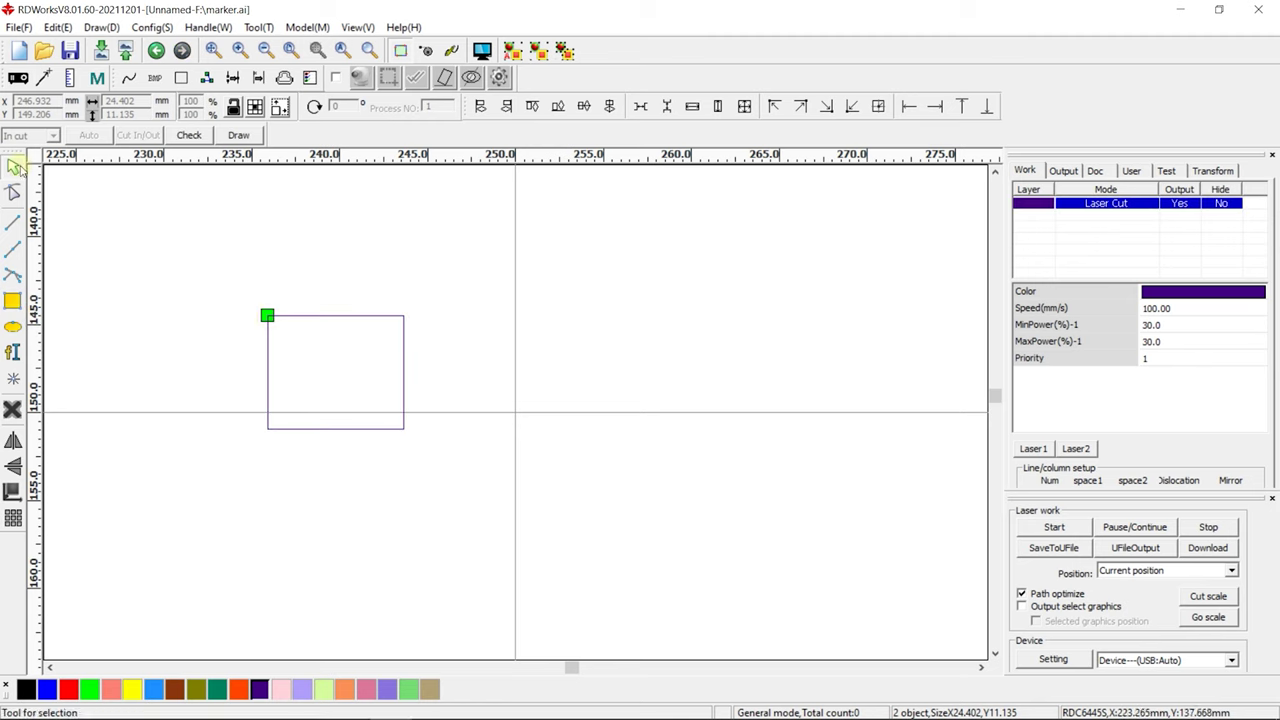
drag(182, 260, 543, 481)
Array-copy the rectangle into a 2 × 2 grid with 0 spacing, then select all four
click(13, 517)
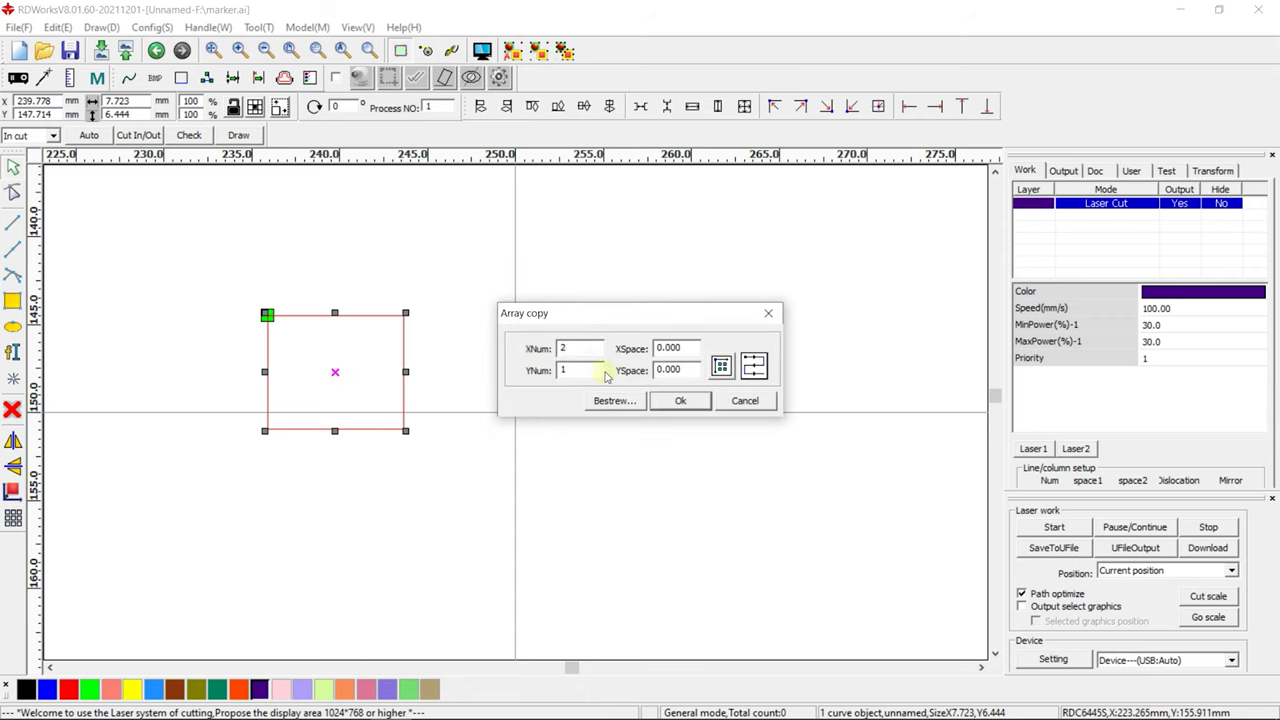
click(677, 401)
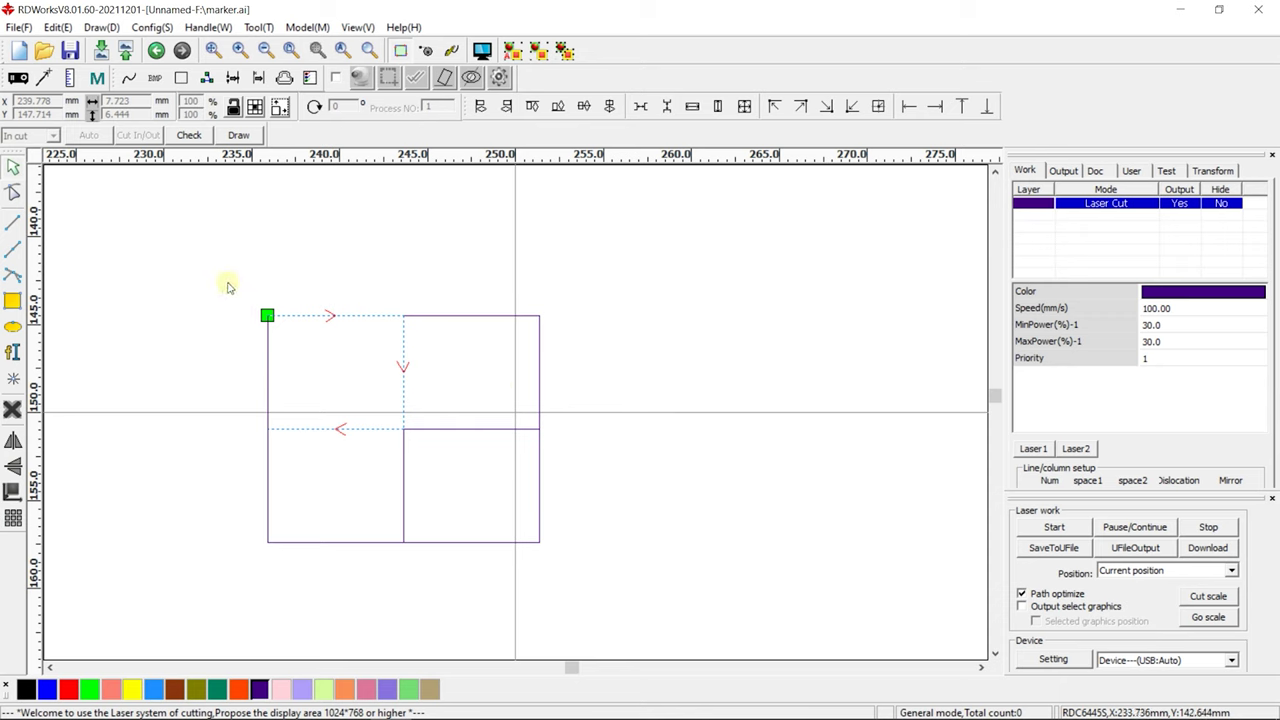
drag(228, 288, 576, 578)
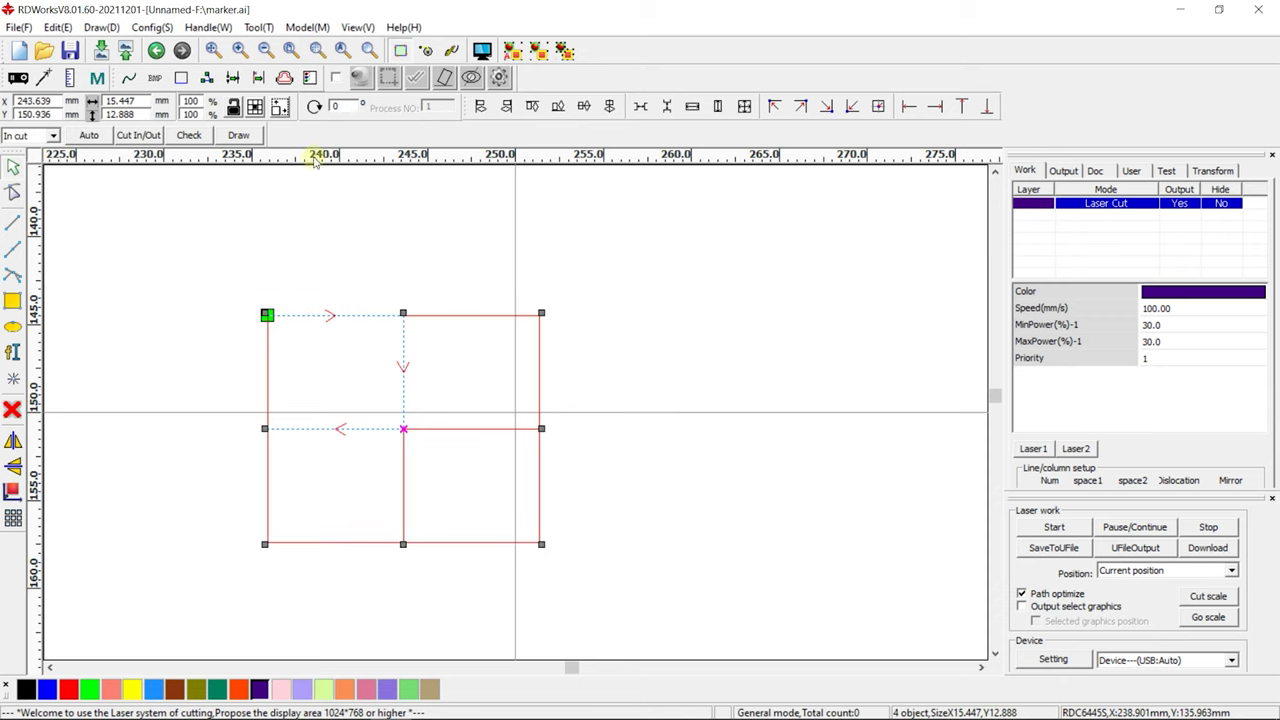
Delete the overlapping lines in the rectangle grid and dismiss the result report
click(207, 27)
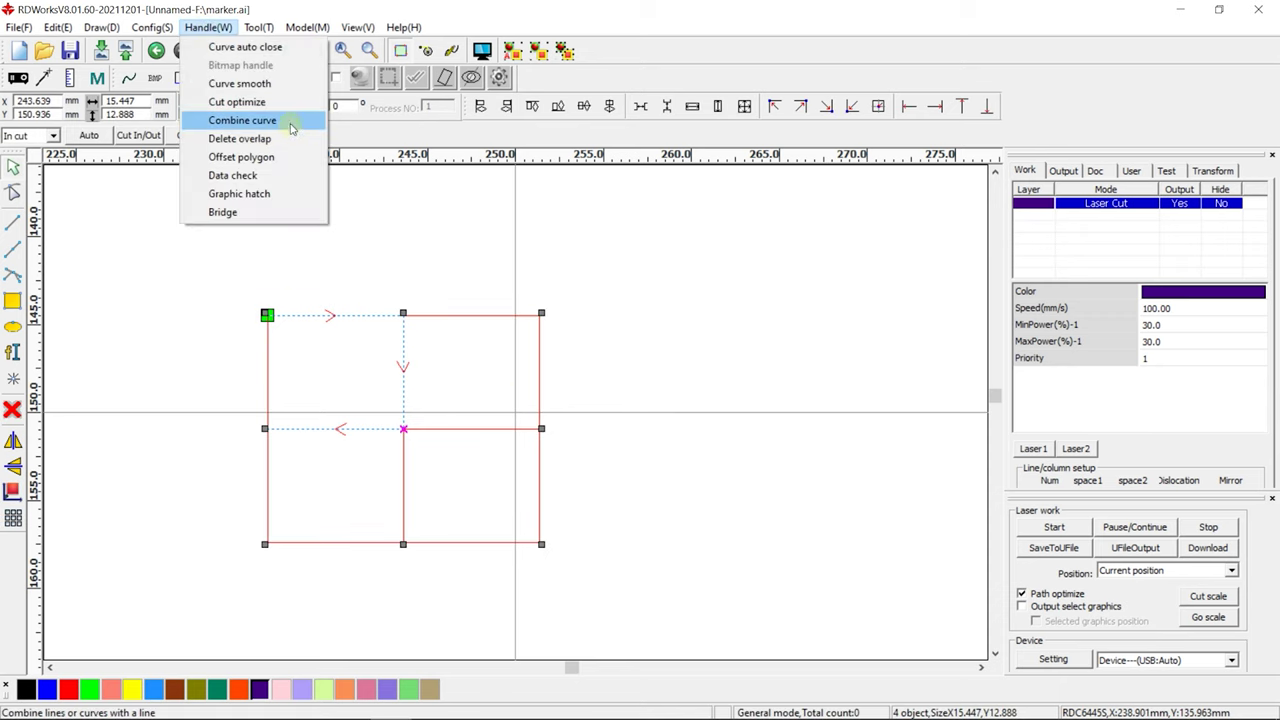
click(293, 144)
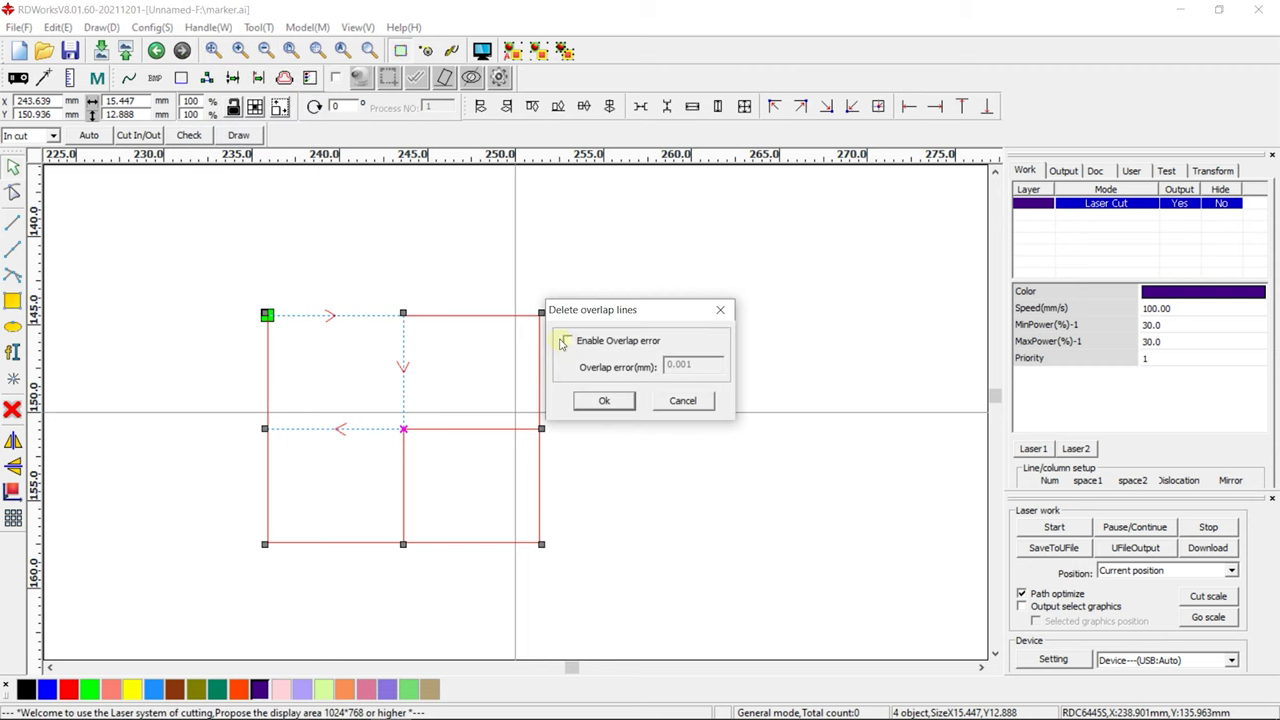
click(605, 401)
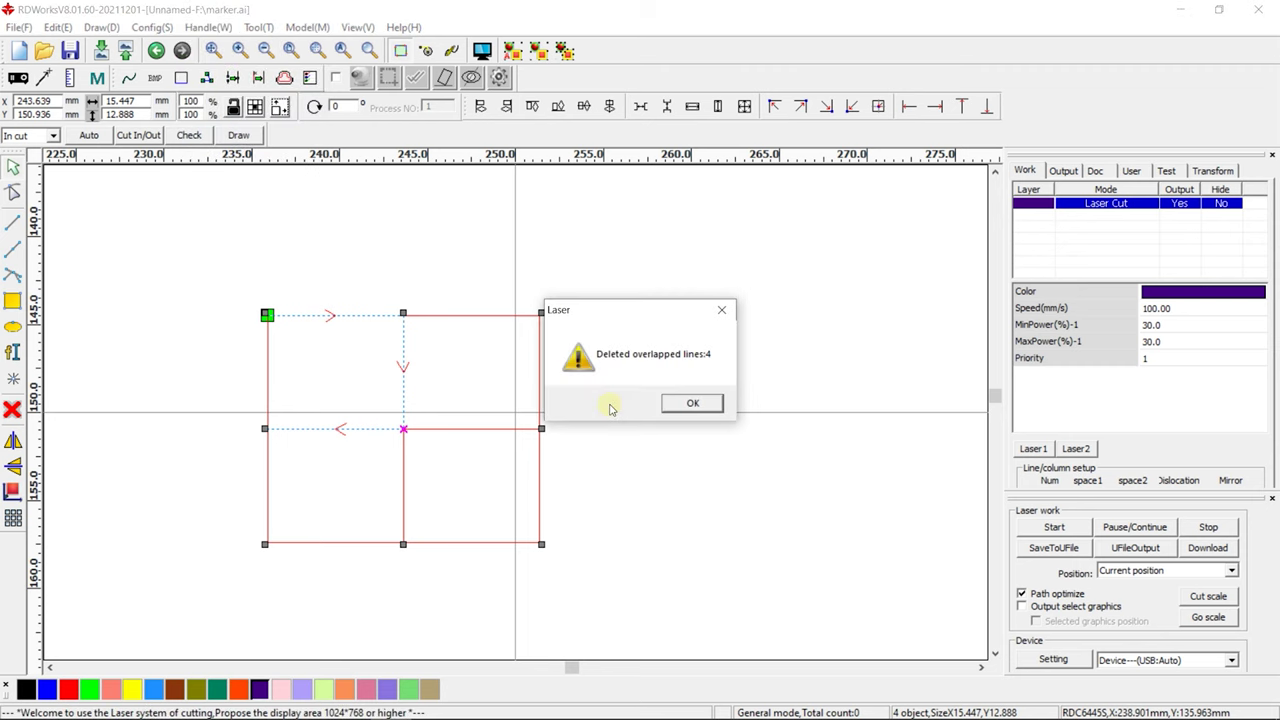
click(693, 403)
Drag the top-left square up-left and the lower-right rectangle down-right to separate them
click(230, 275)
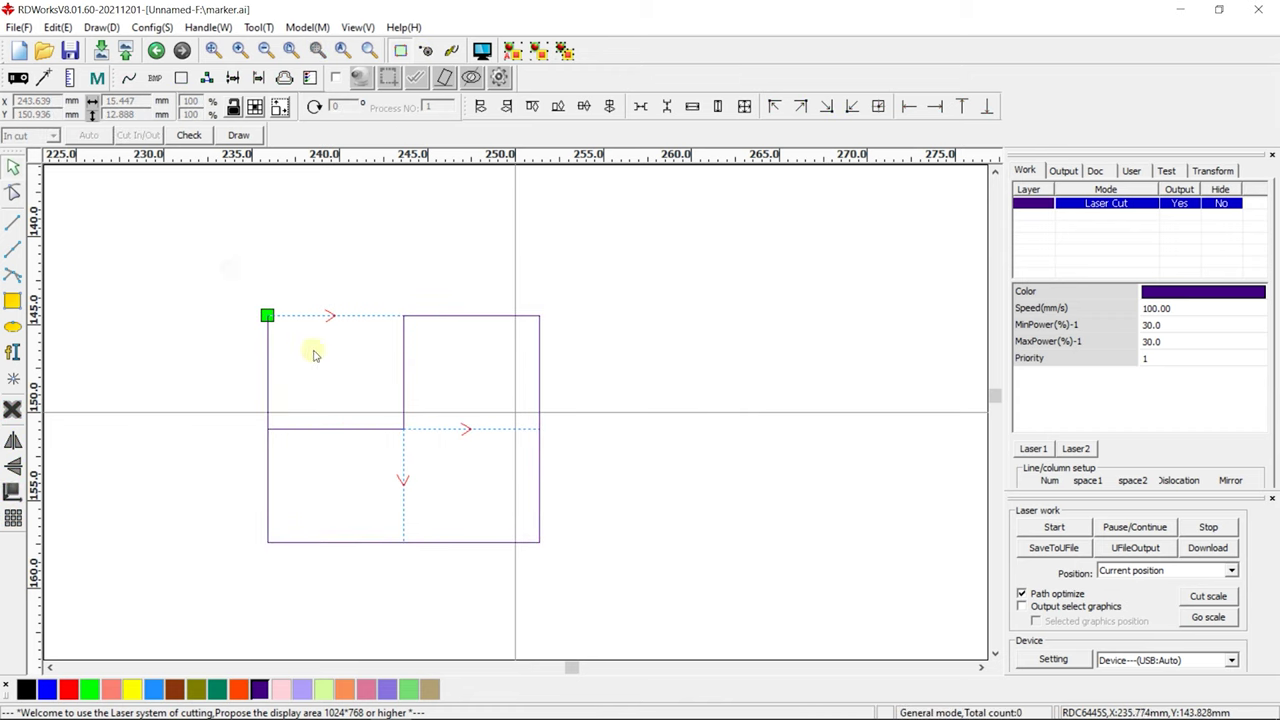
click(268, 378)
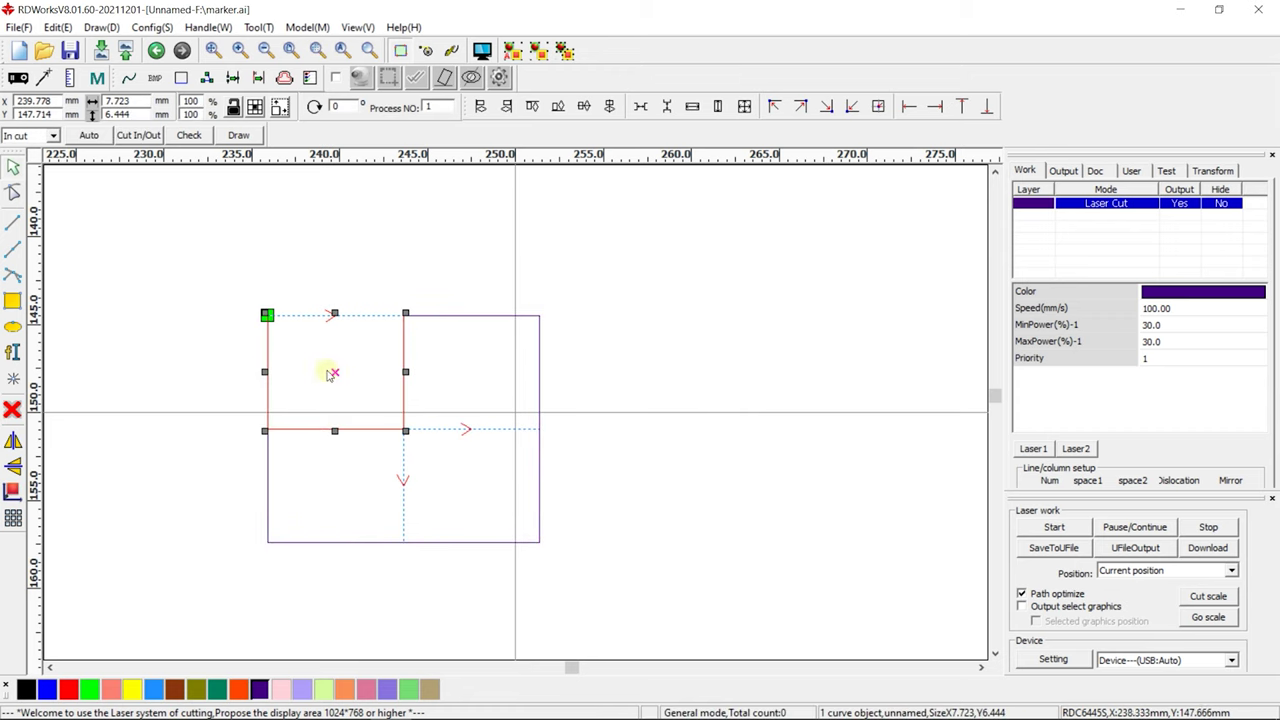
drag(318, 358, 246, 286)
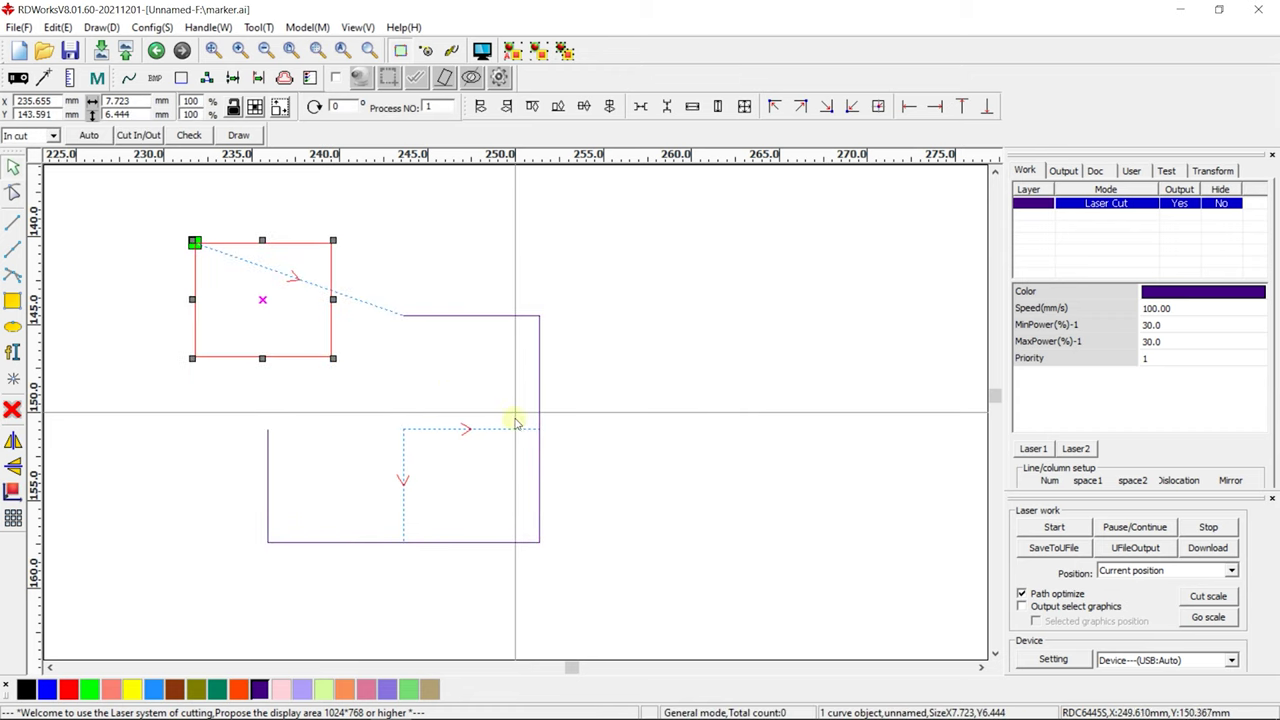
click(603, 424)
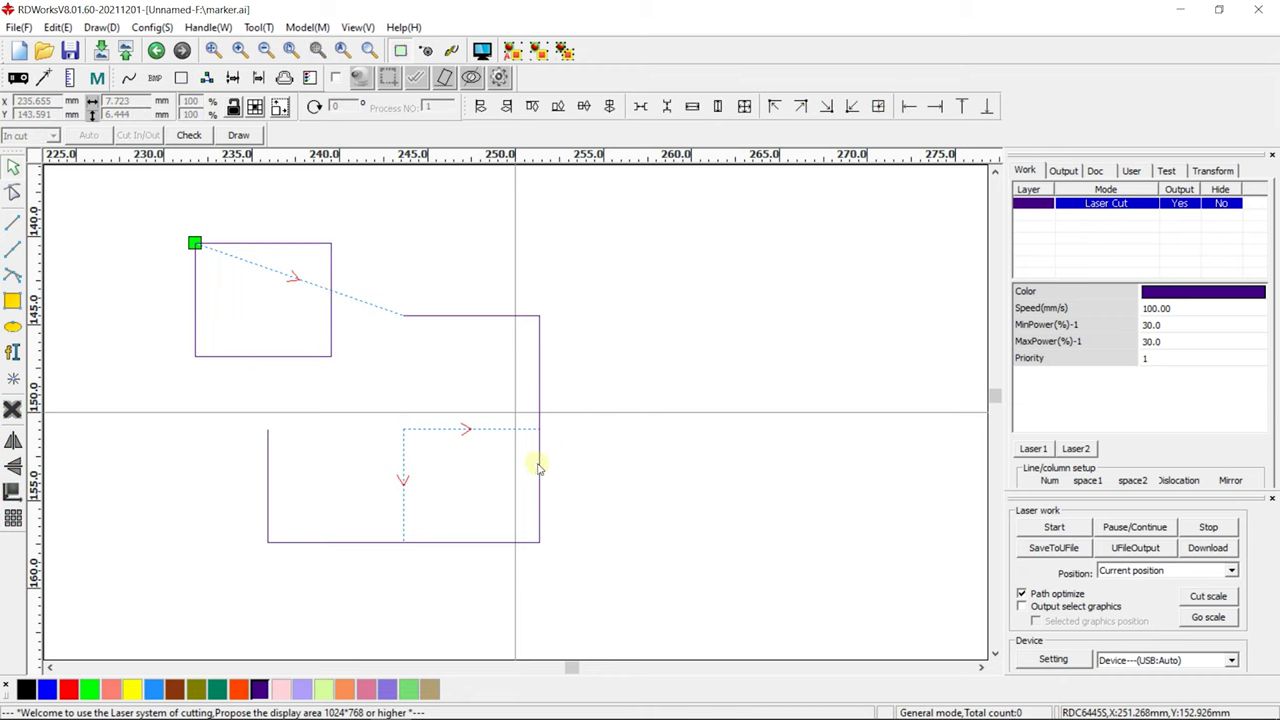
click(537, 467)
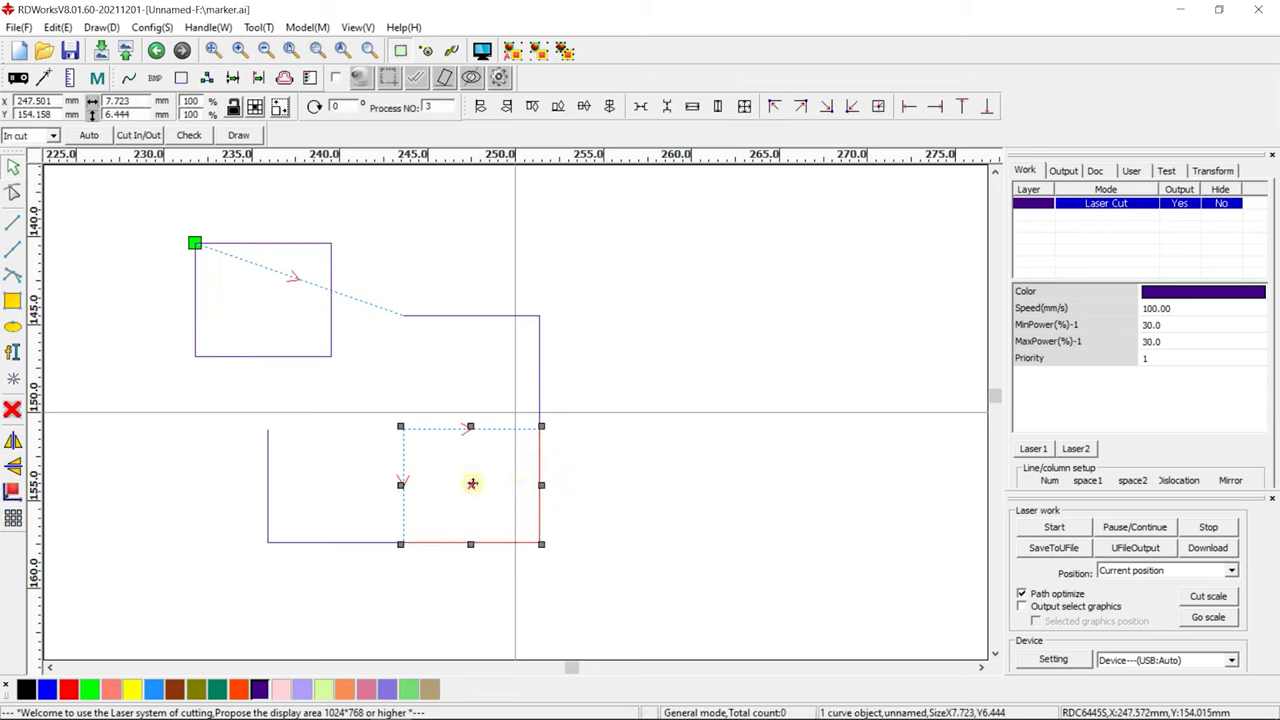
drag(472, 484, 568, 545)
click(650, 440)
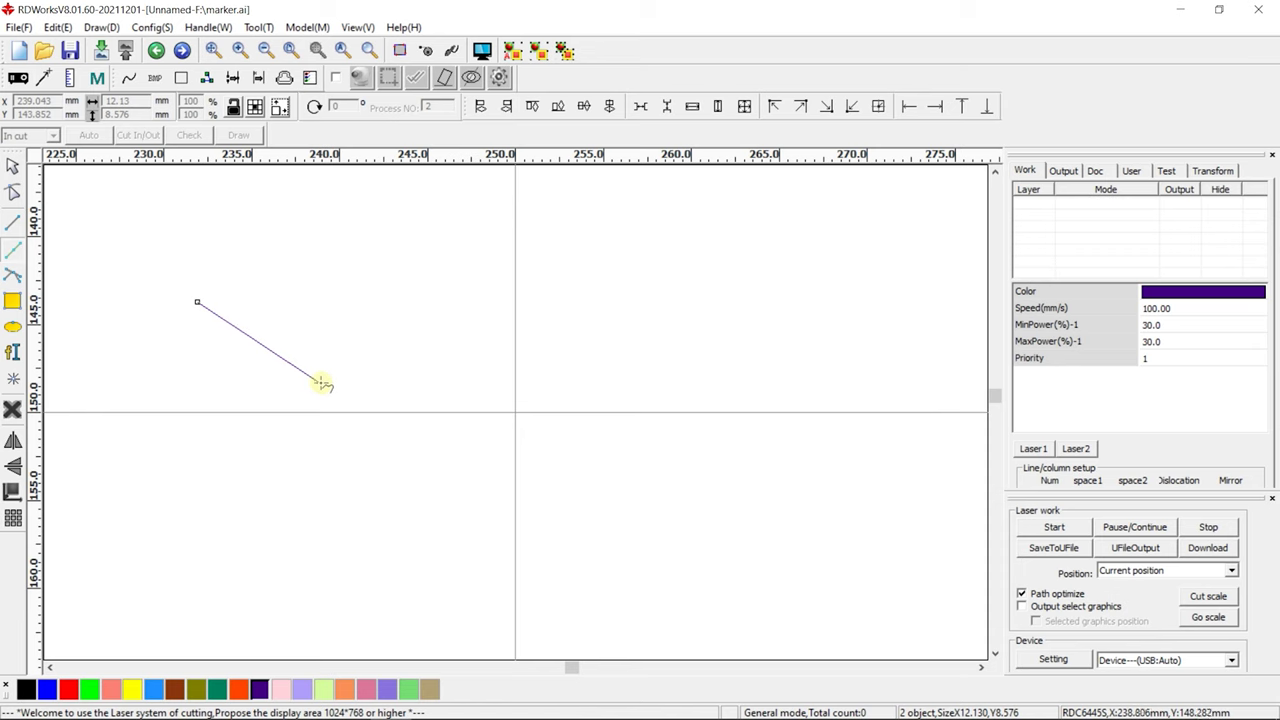
Draw a three-point bent line and a separate short line segment
click(322, 383)
click(385, 330)
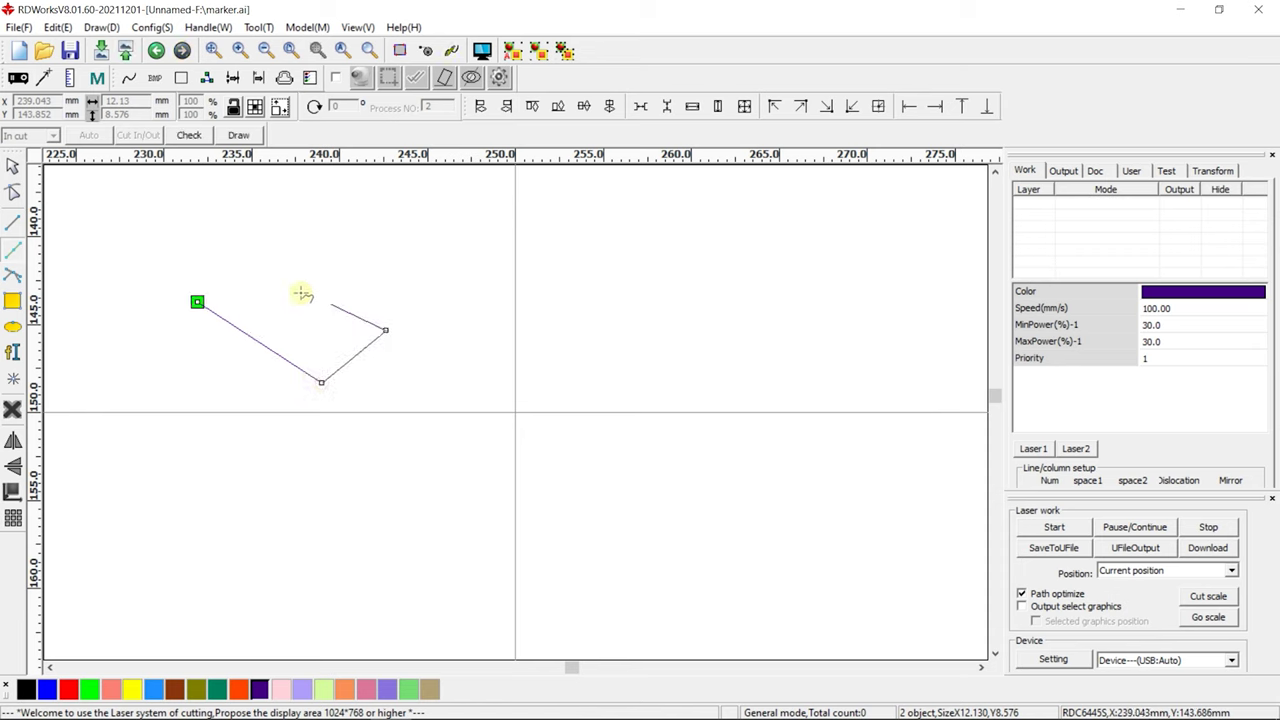
click(246, 270)
right_click(246, 270)
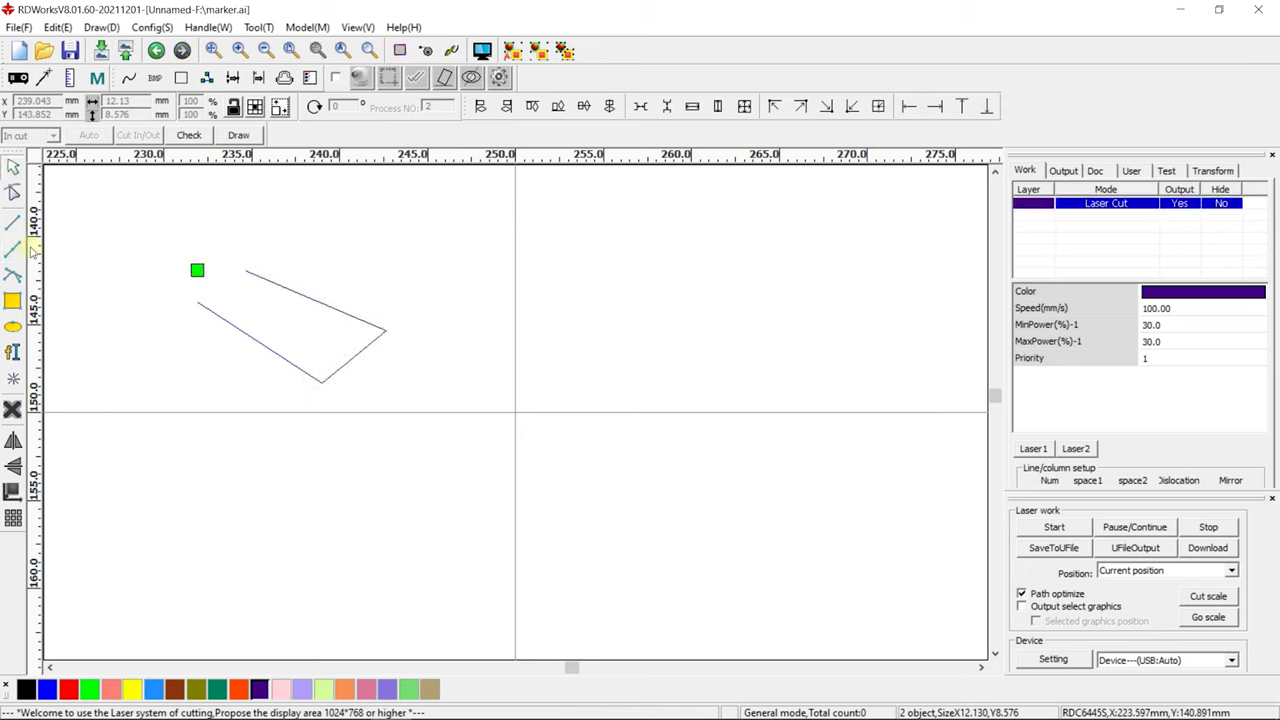
click(243, 250)
click(281, 216)
right_click(281, 216)
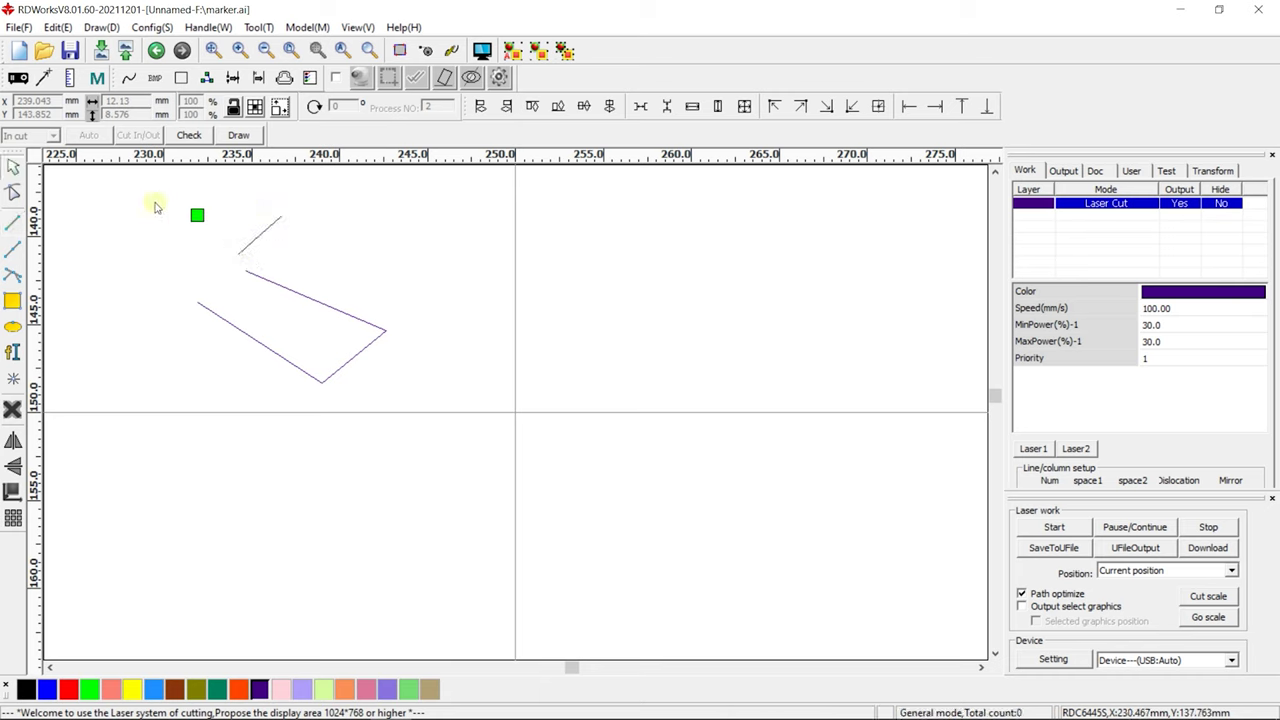
Select both lines and join them with Combine curve
drag(141, 205, 432, 432)
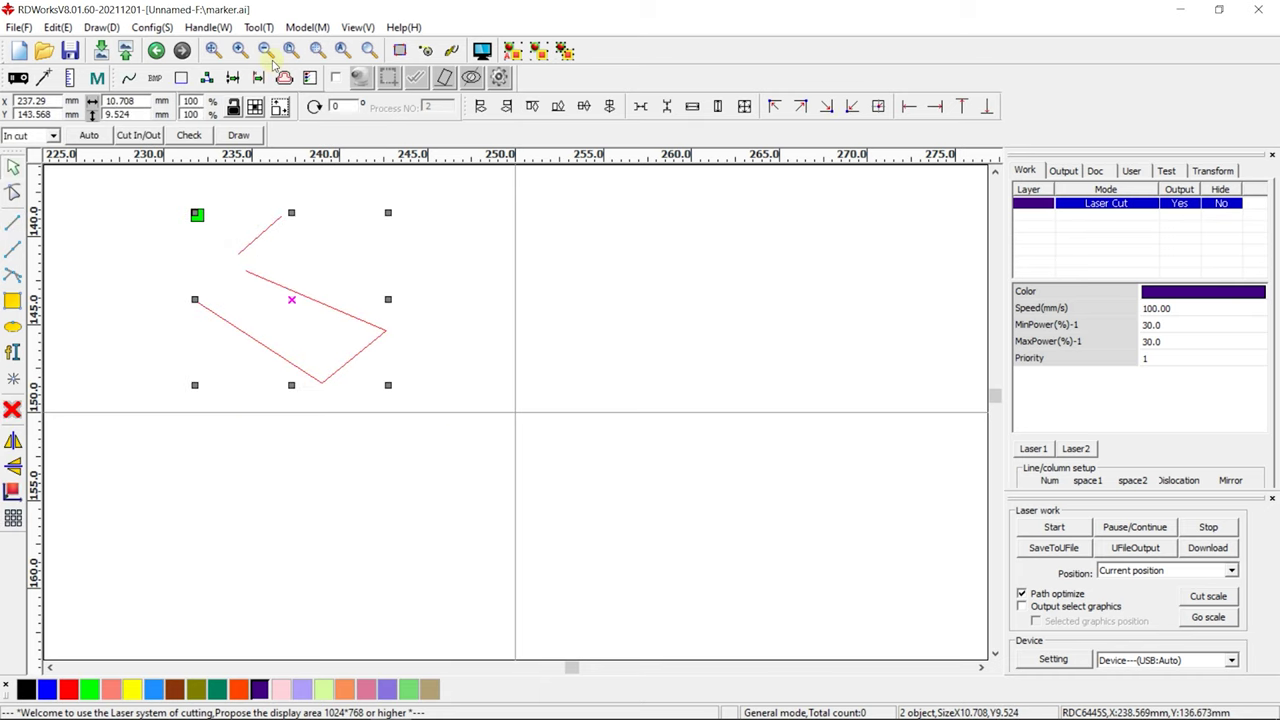
click(216, 28)
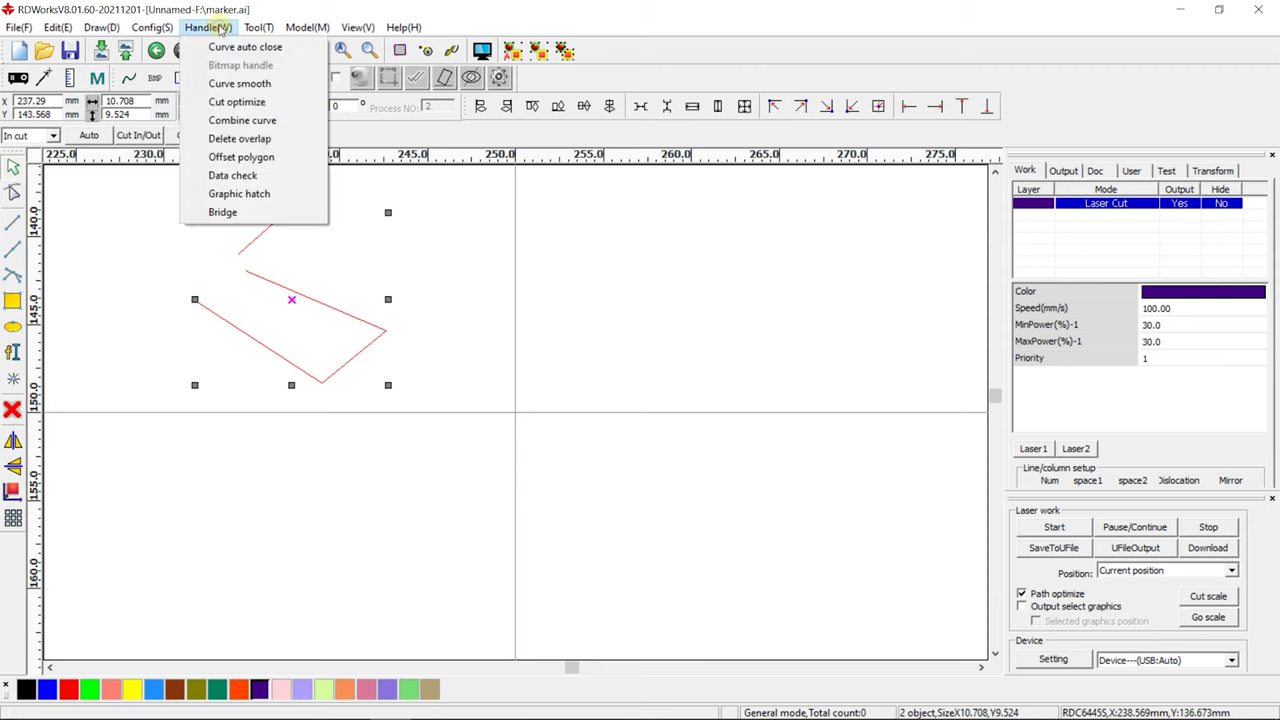
click(319, 121)
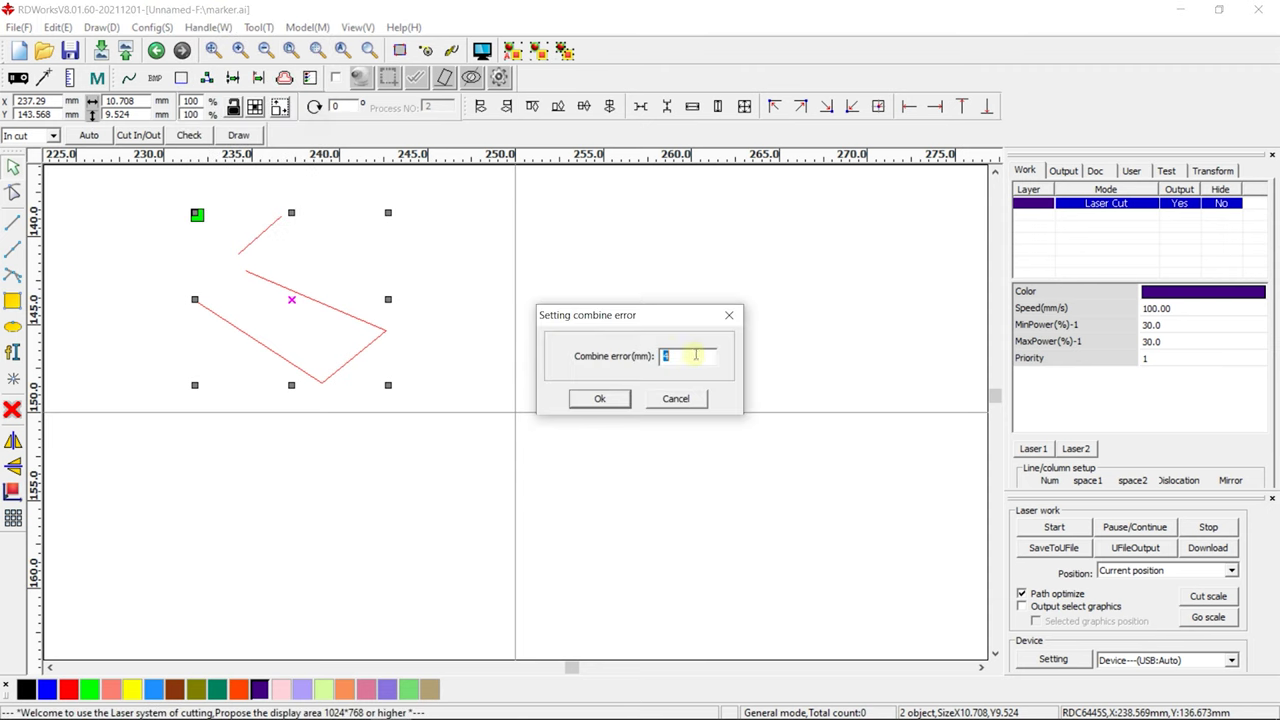
click(601, 399)
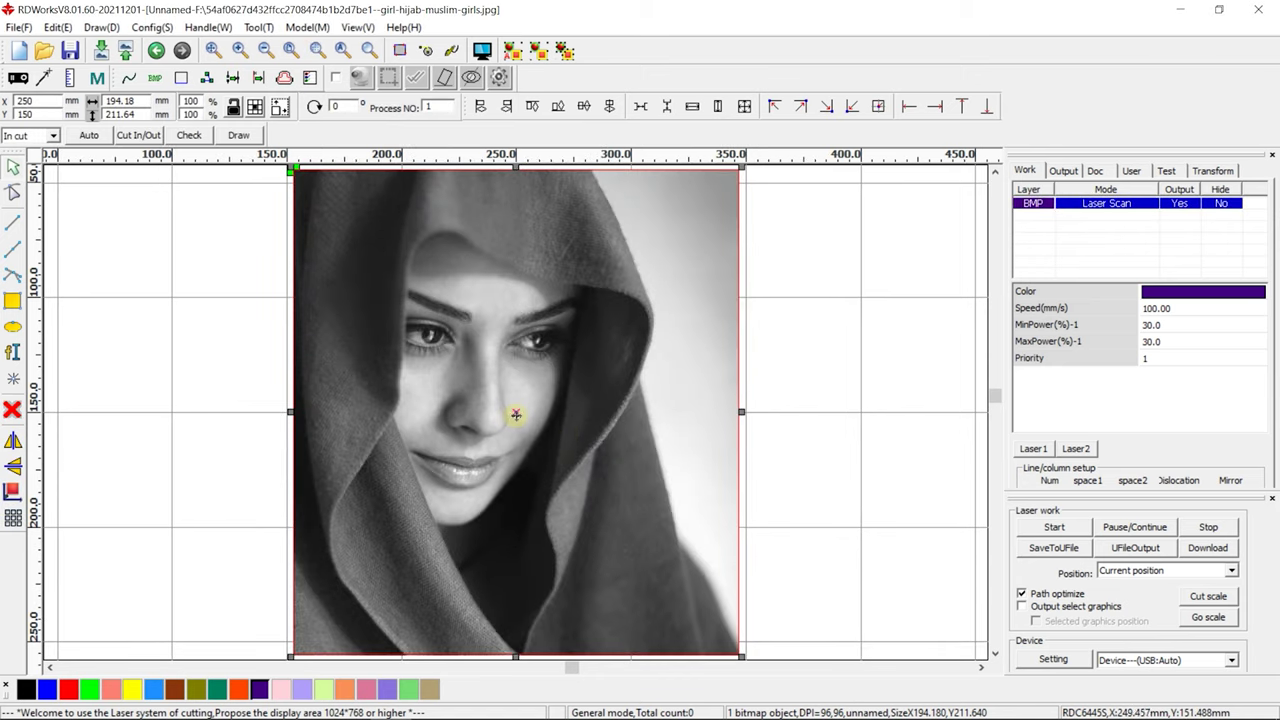
Open Bitmap handle for the portrait and preview several brightness settings, settling near -2.2%
click(210, 27)
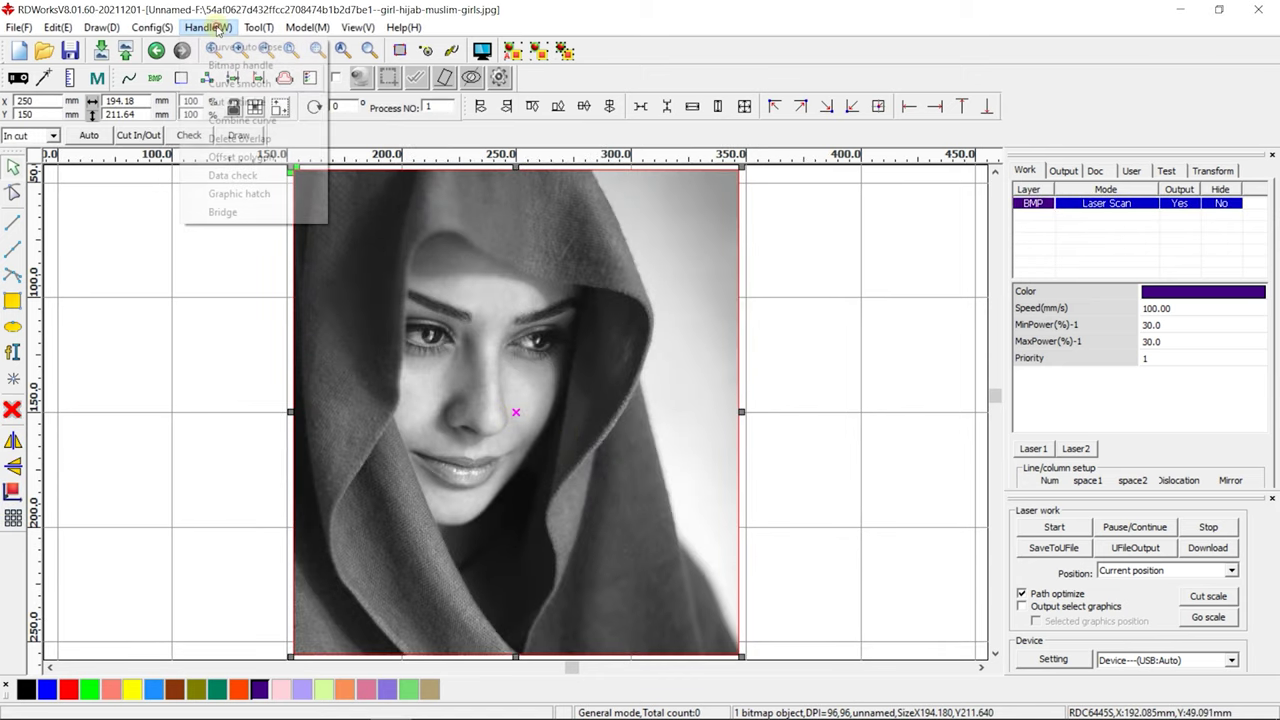
click(245, 65)
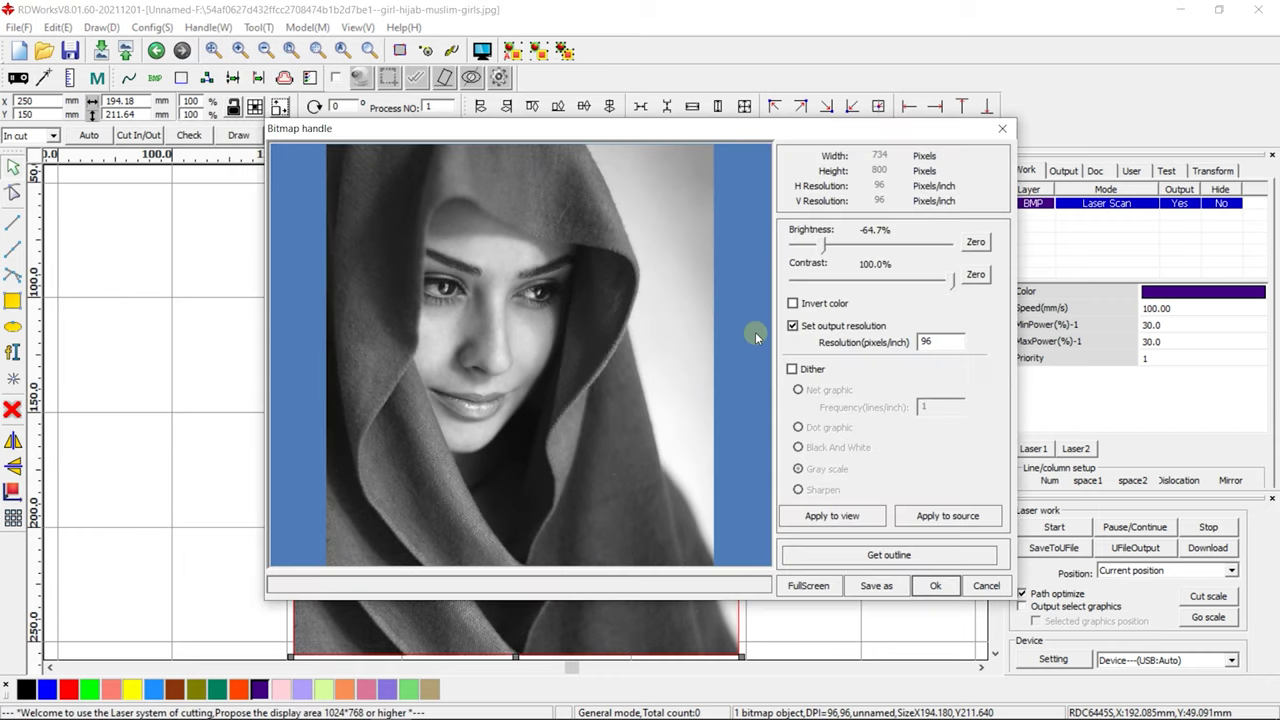
drag(952, 282, 838, 248)
click(833, 515)
click(845, 515)
click(850, 516)
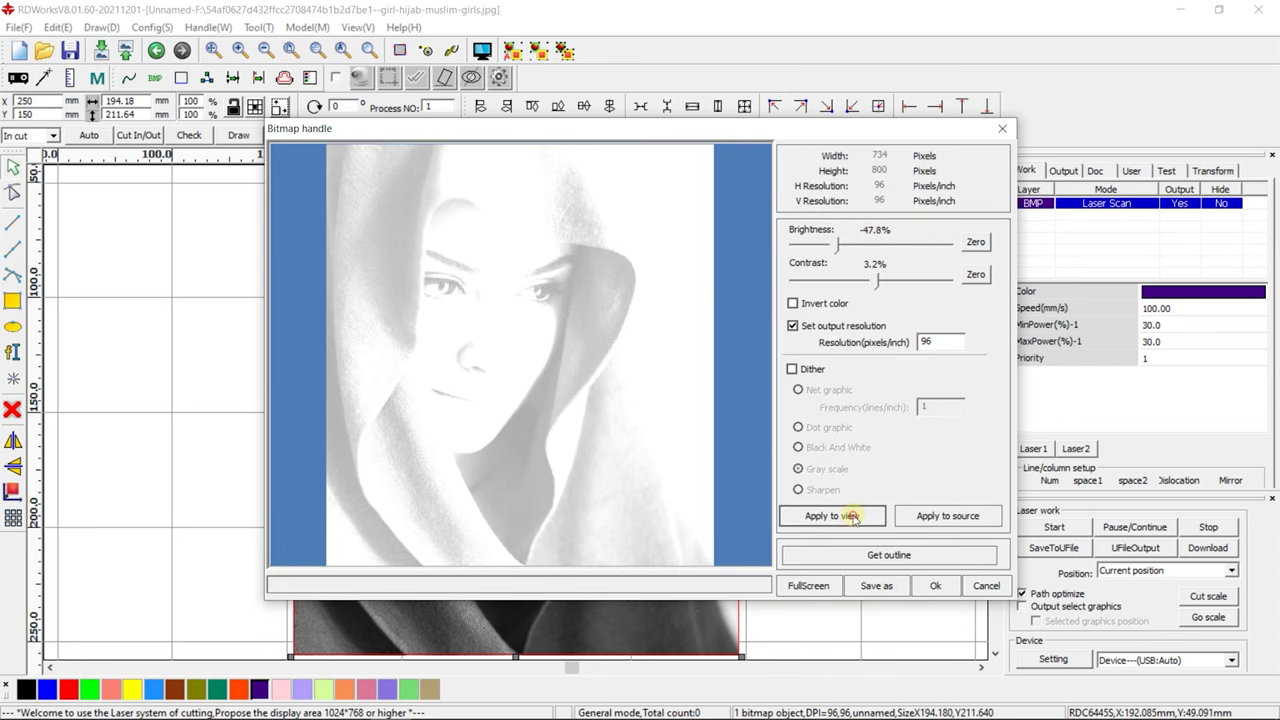
drag(838, 248, 837, 285)
click(868, 512)
click(858, 516)
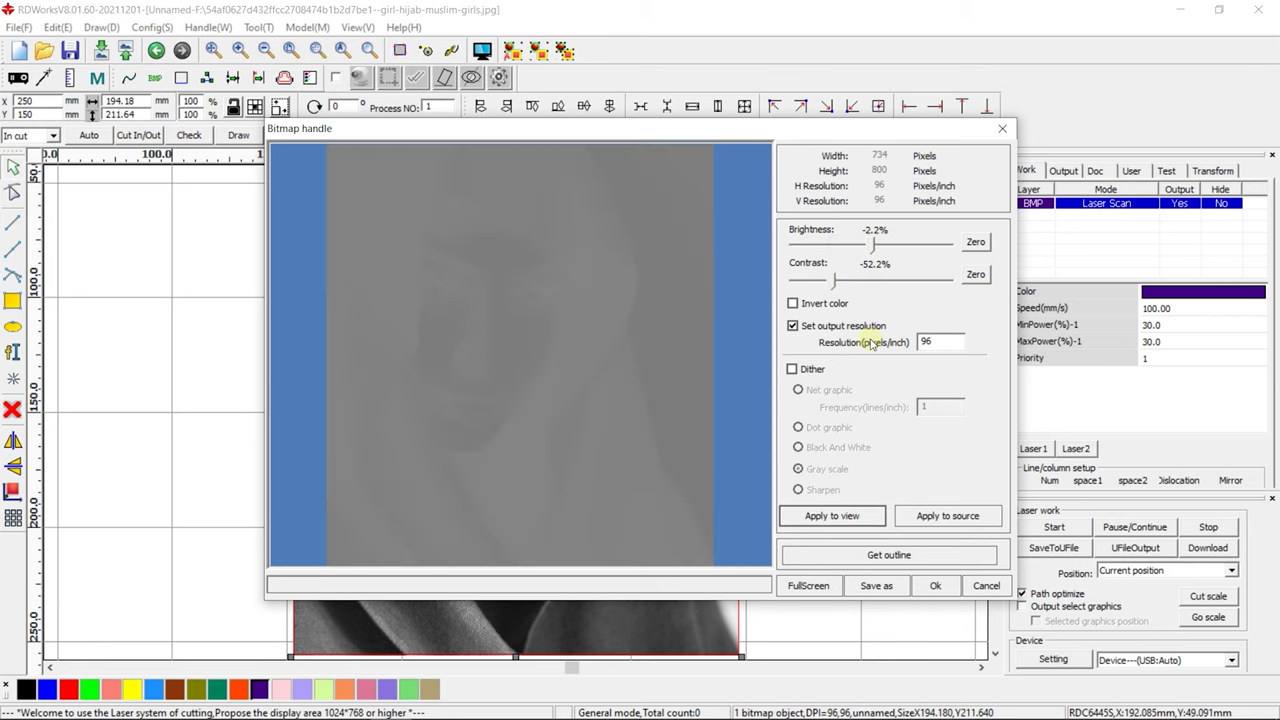
Adjust the contrast slider in small moves, previewing the portrait after each change
drag(835, 285, 877, 280)
click(846, 516)
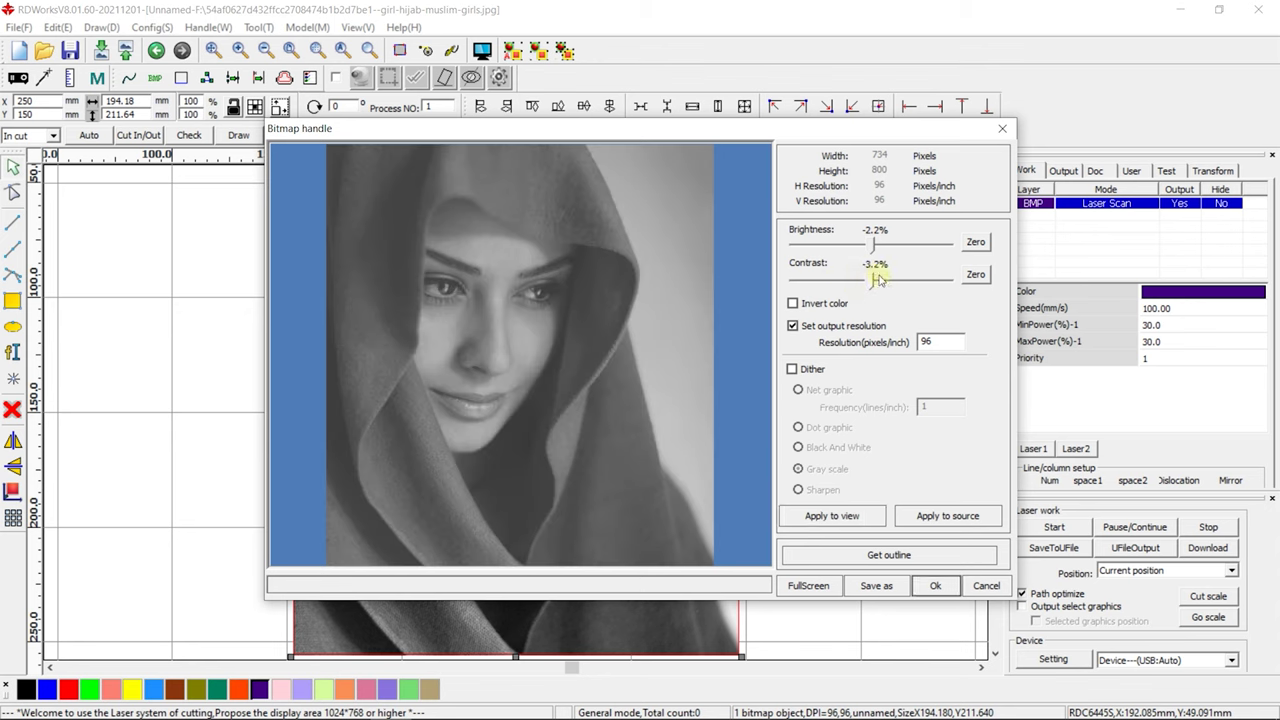
click(825, 516)
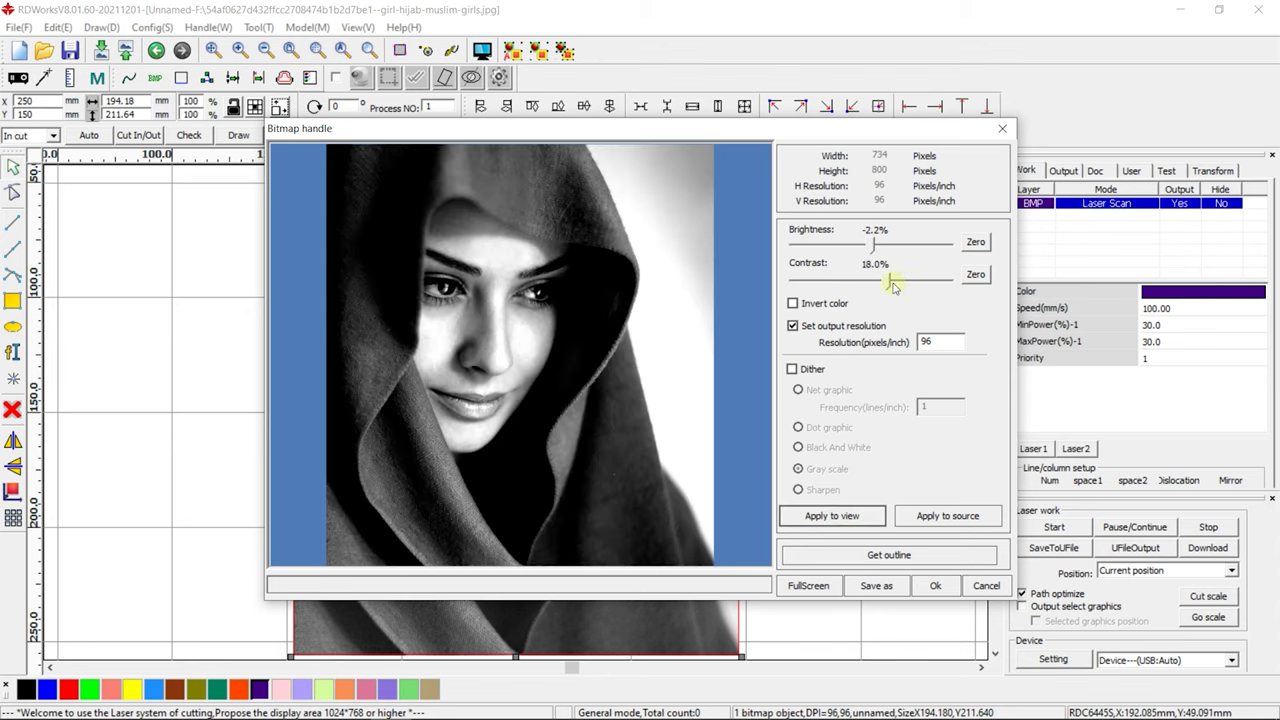
click(888, 283)
click(833, 516)
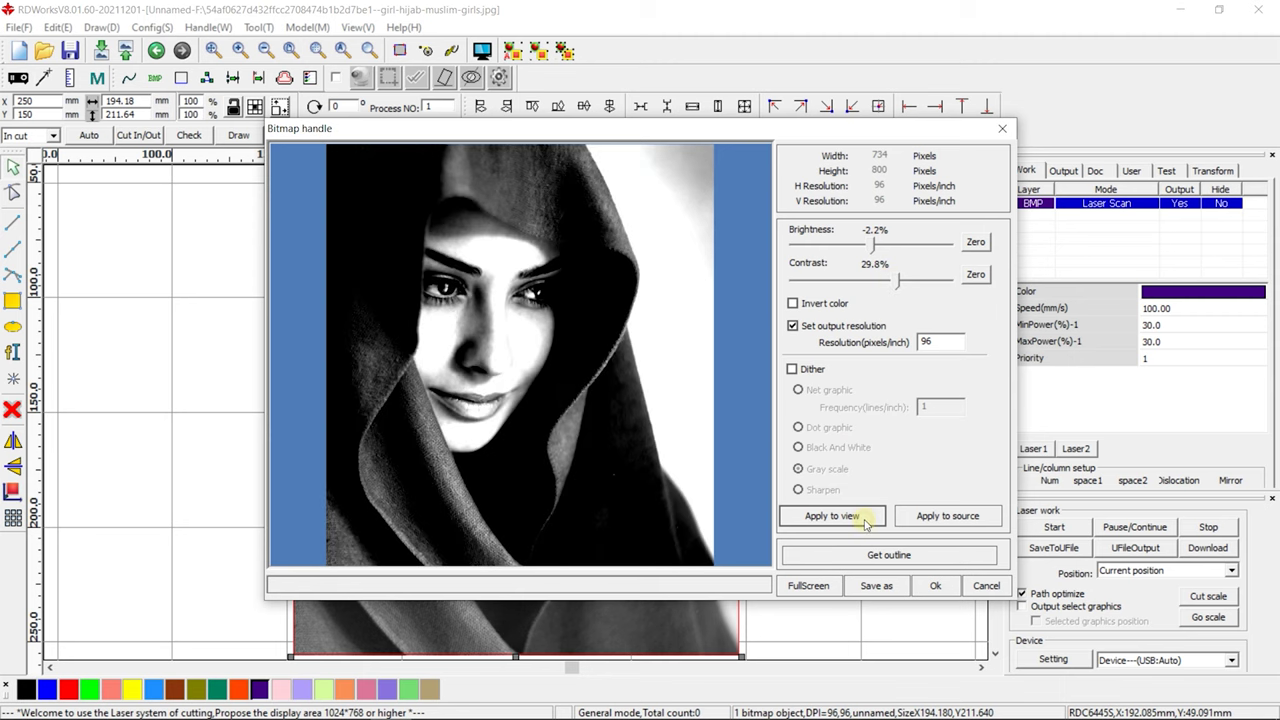
drag(897, 283, 892, 283)
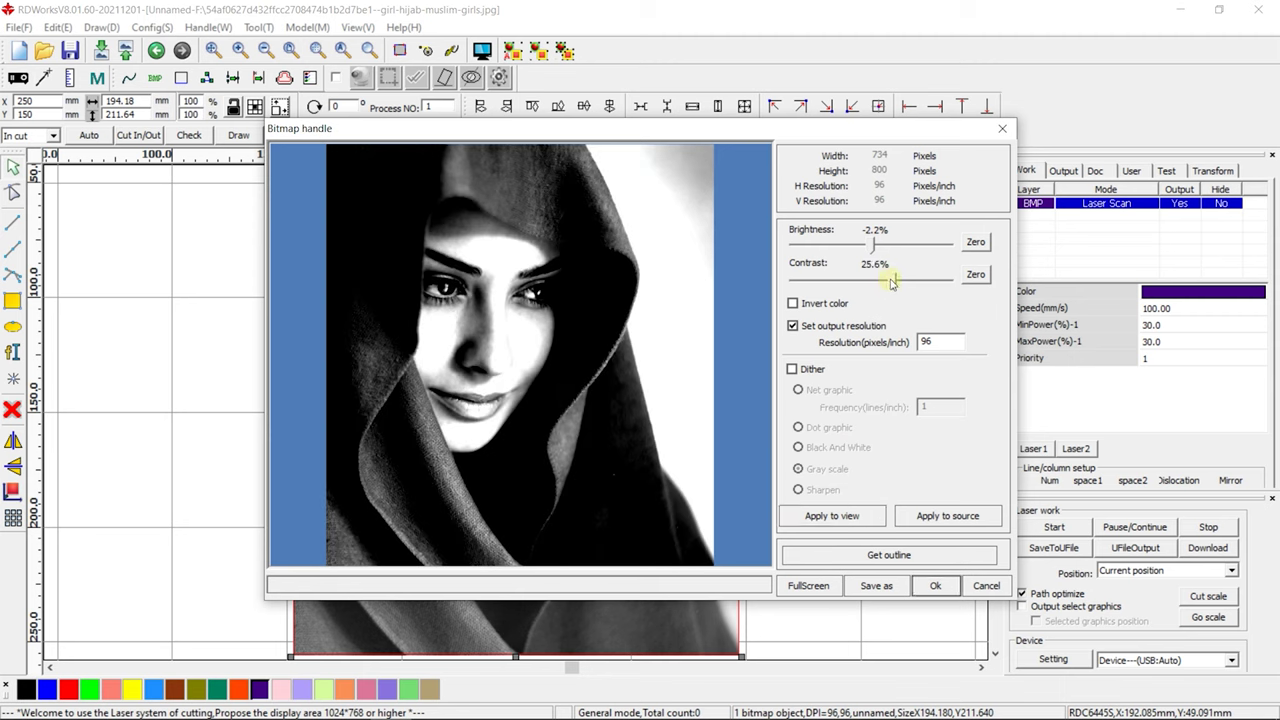
click(850, 518)
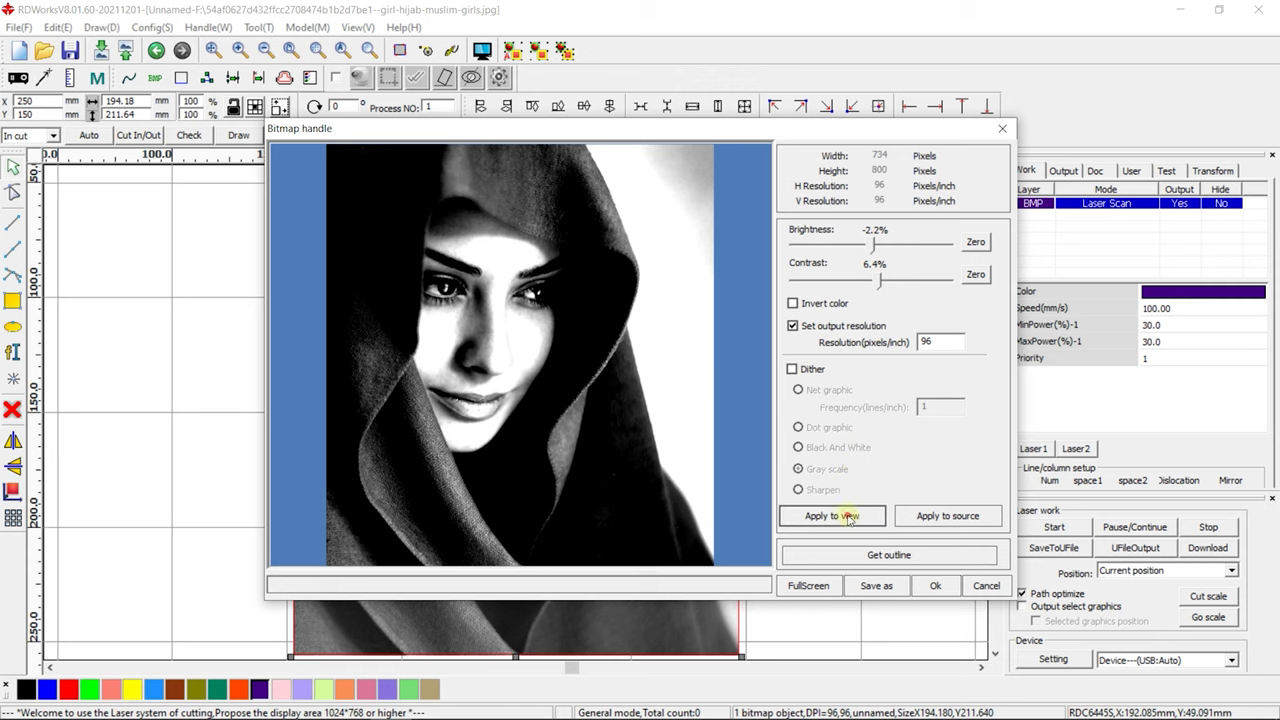
Preview the portrait with colour inversion on, then turn inversion back off
click(817, 307)
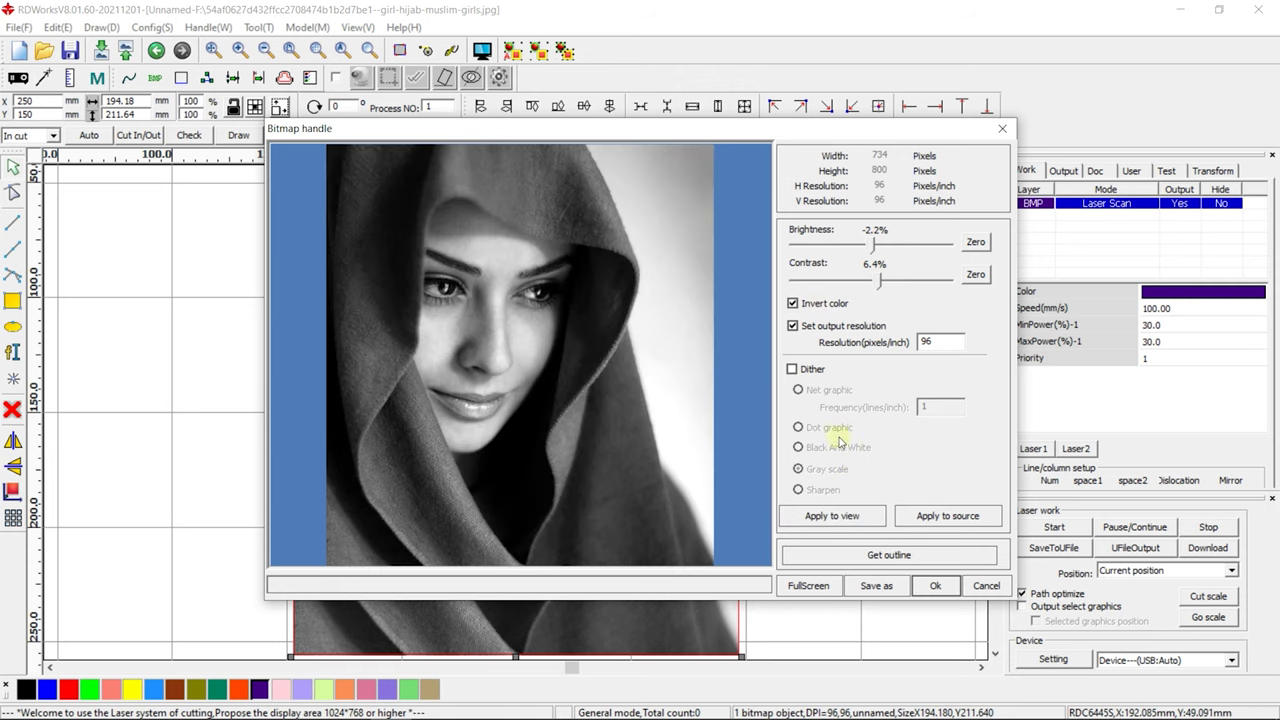
click(846, 516)
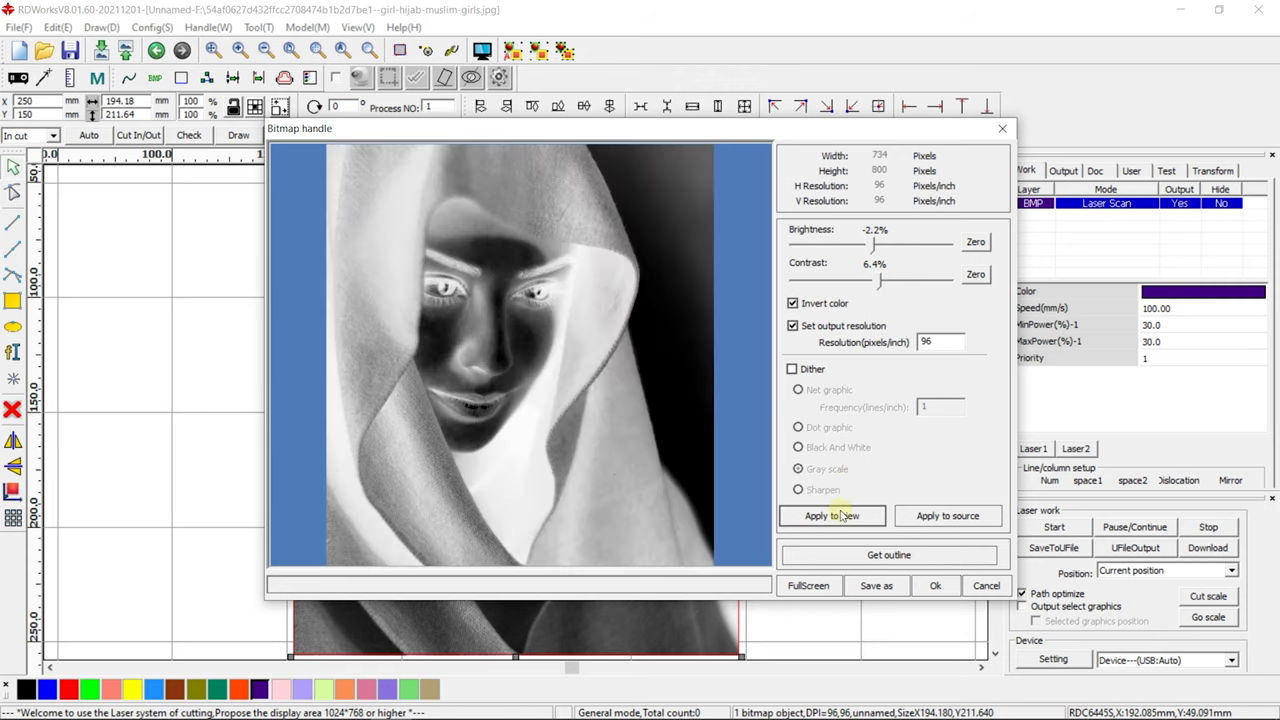
click(812, 308)
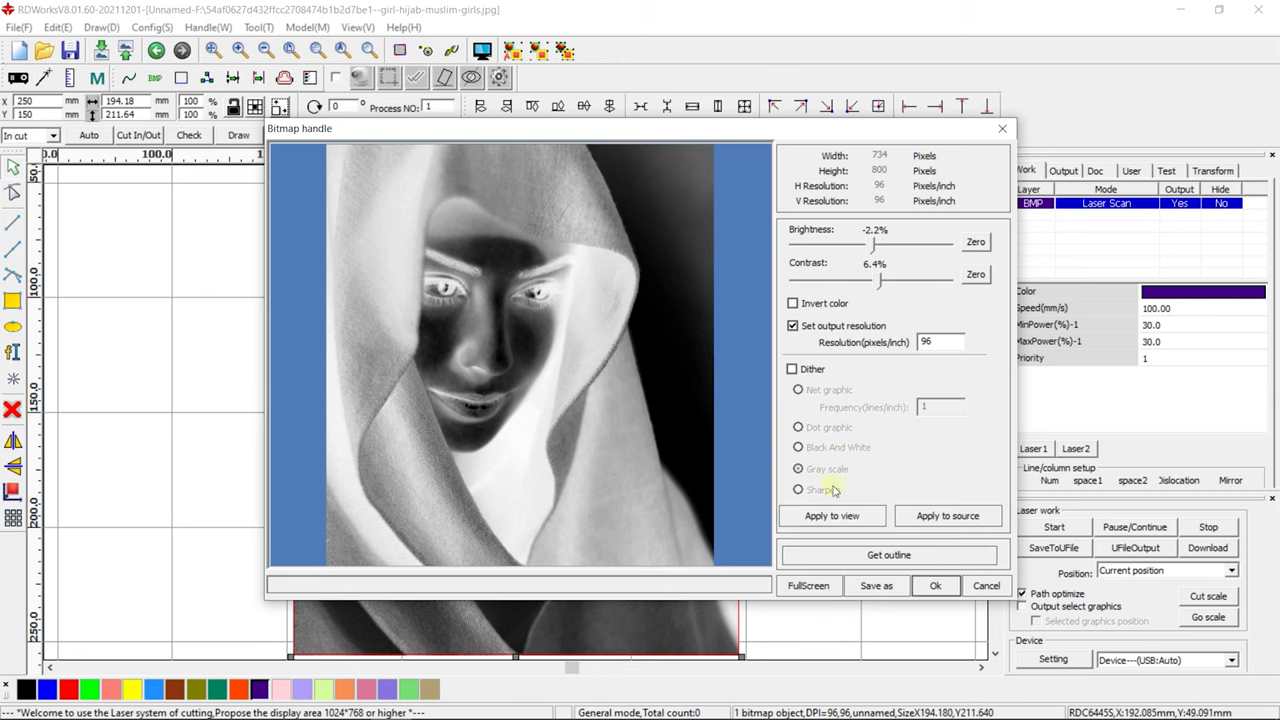
click(832, 516)
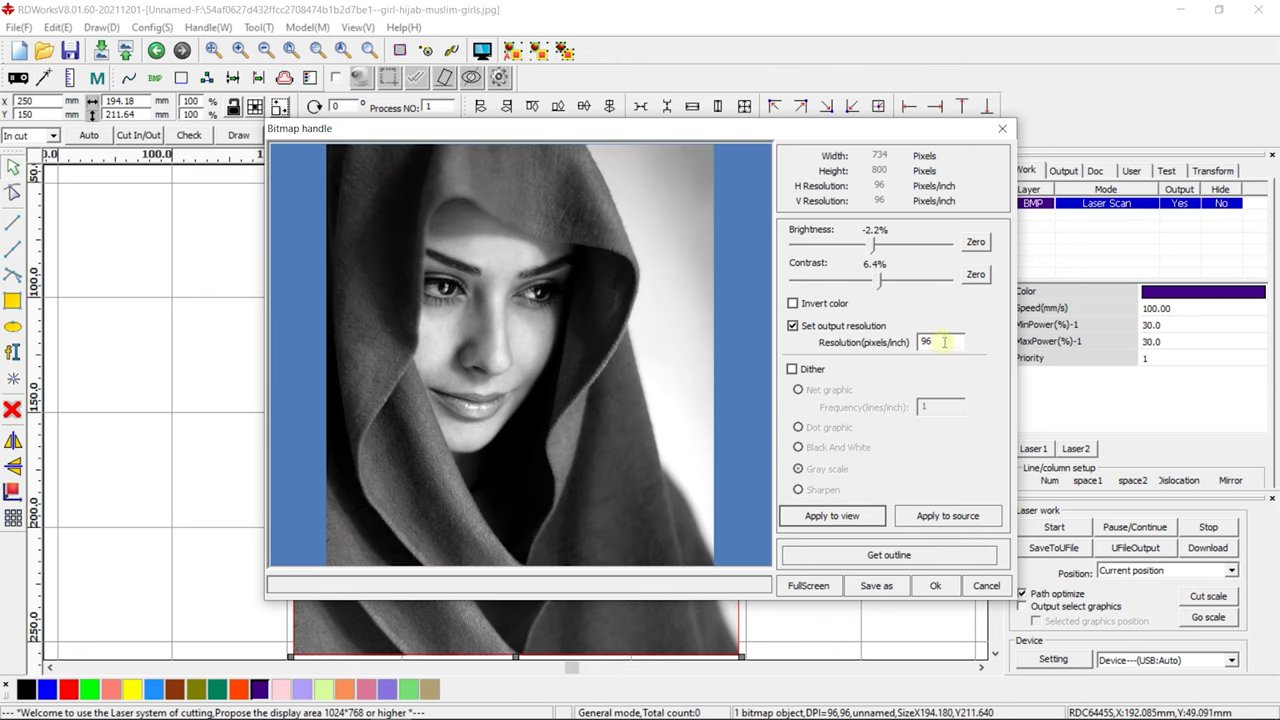
Preview the coarse 10 pixels/inch result and re-enter 96 as the resolution
double_click(944, 342)
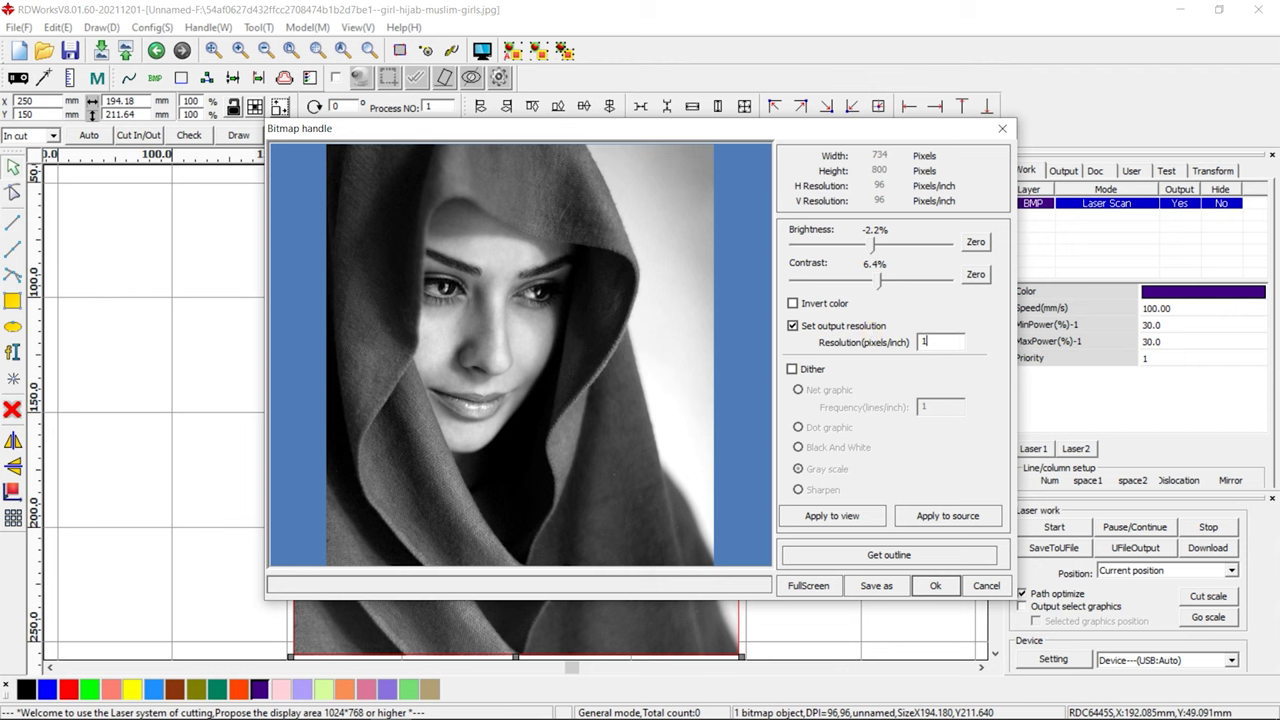
click(853, 518)
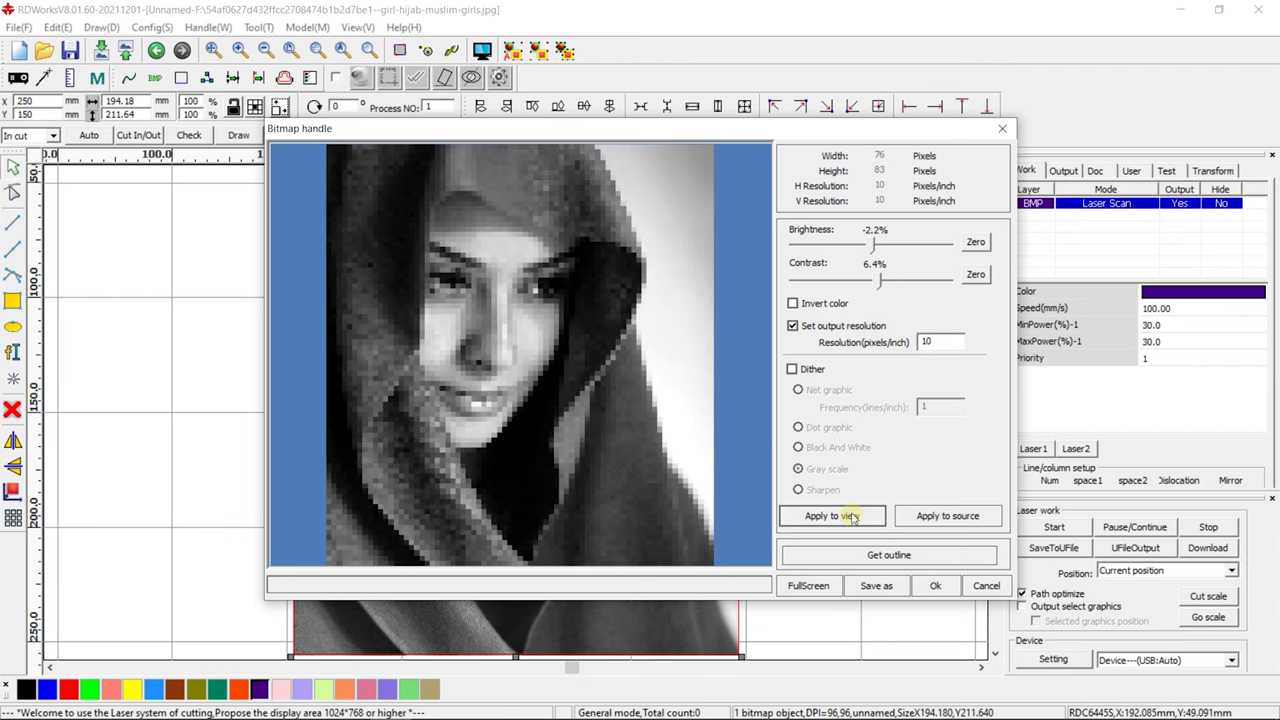
double_click(927, 342)
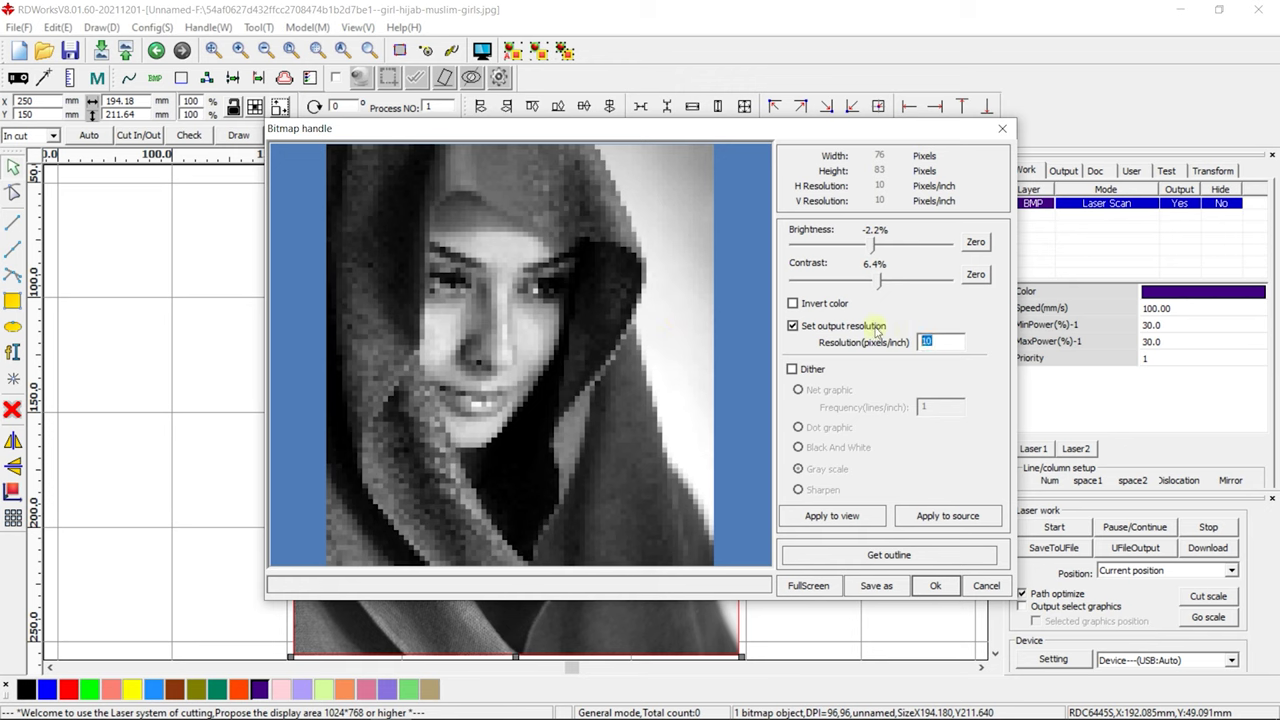
Preview at 96 ppi, enable Dither, and compare Net graphic, Dot graphic and Black And White
click(858, 520)
click(812, 372)
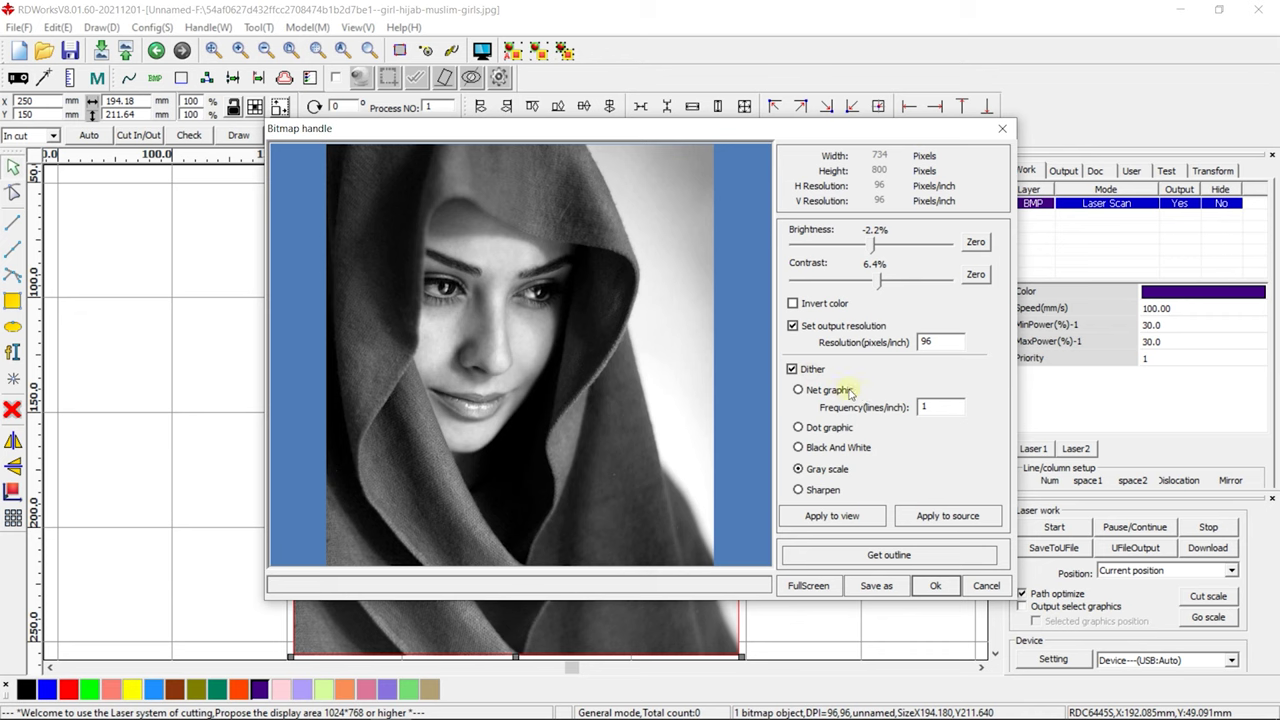
click(852, 518)
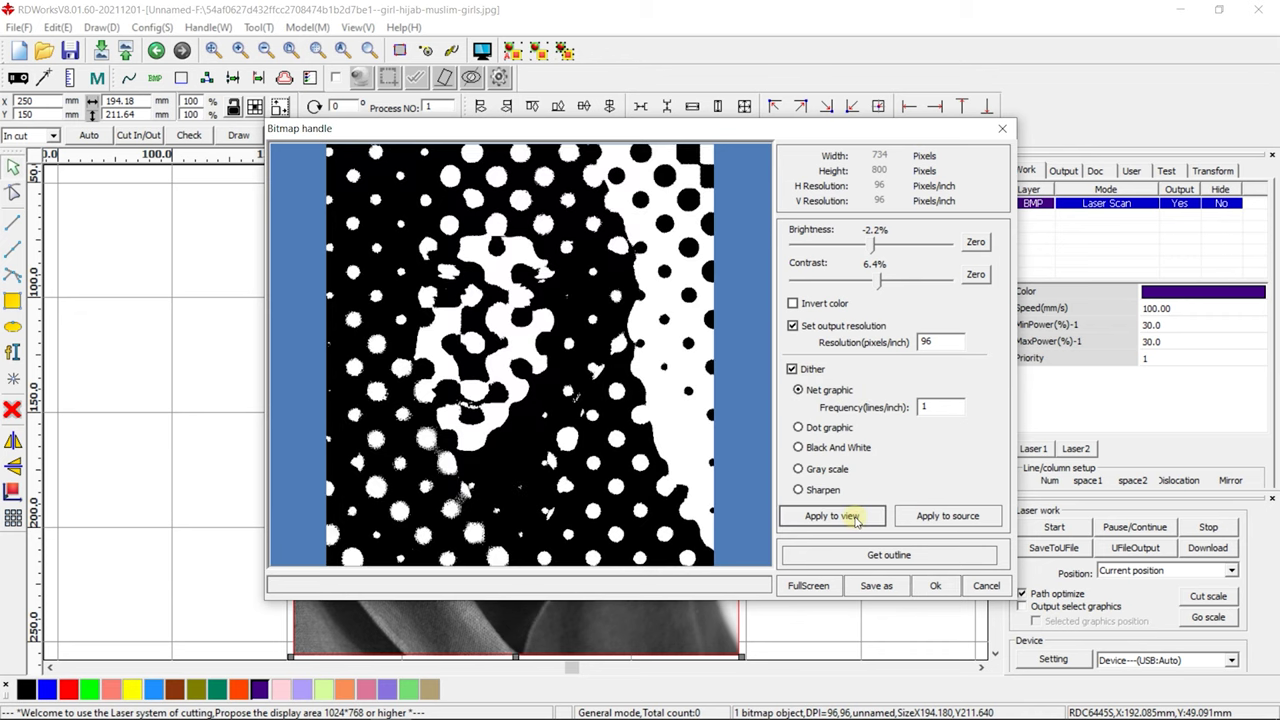
click(828, 429)
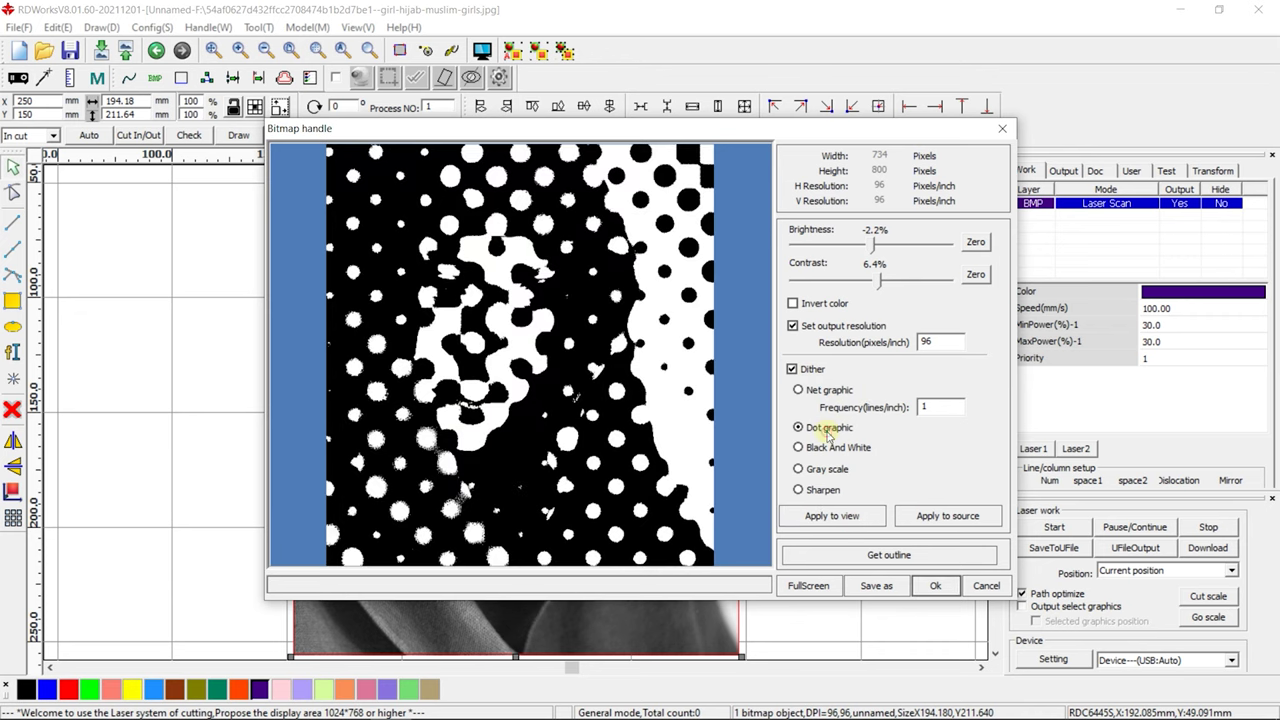
click(849, 520)
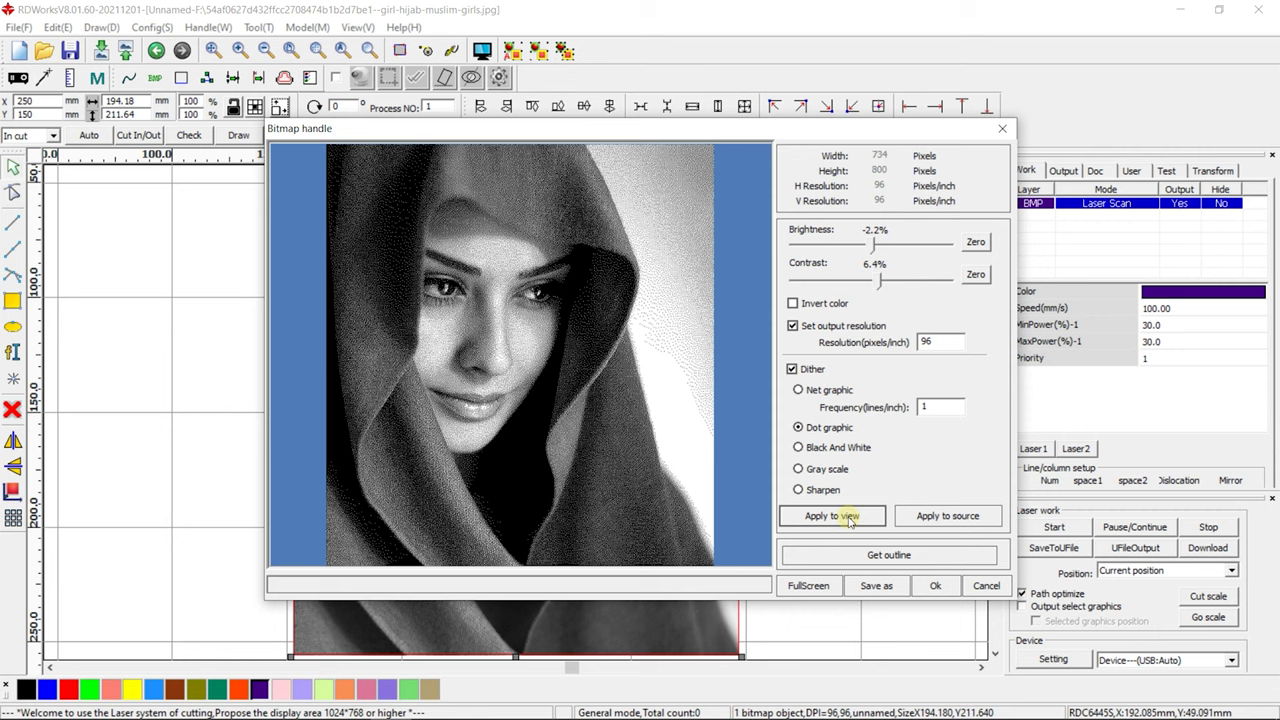
click(834, 449)
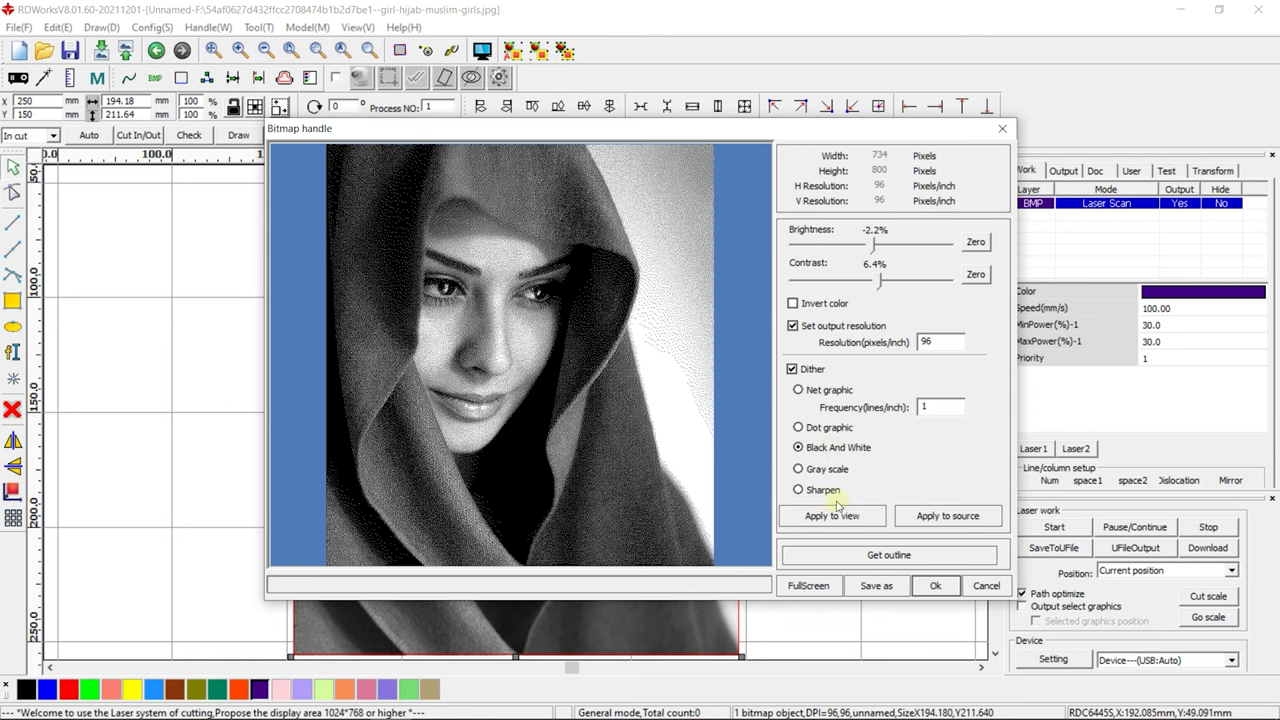
click(836, 516)
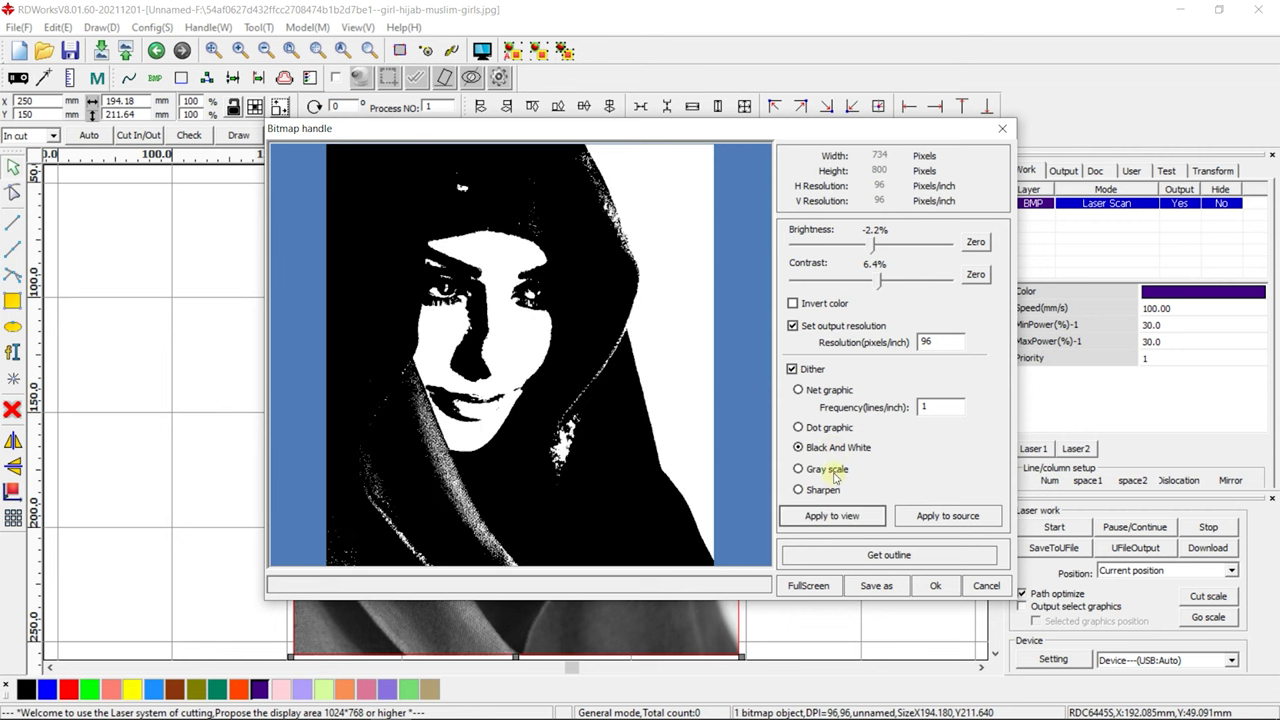
Choose Gray scale dithering, run Get outline, and accept the bitmap processing
click(833, 470)
click(837, 516)
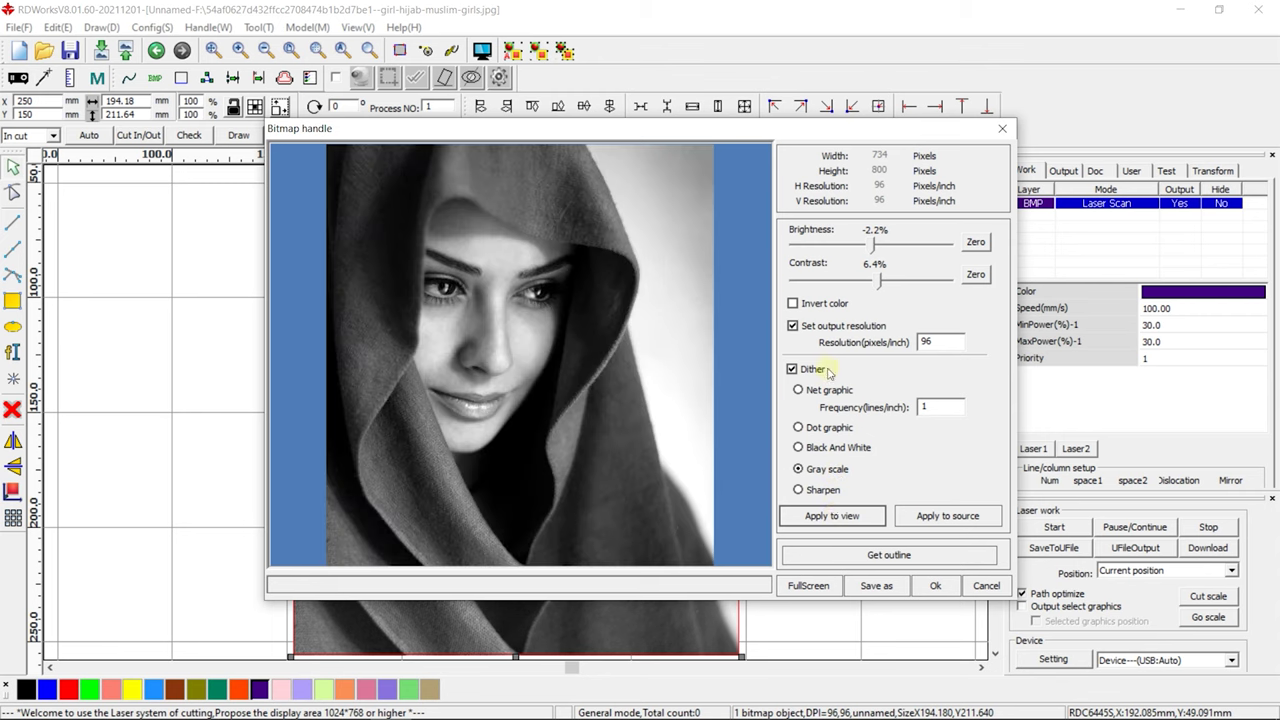
click(880, 556)
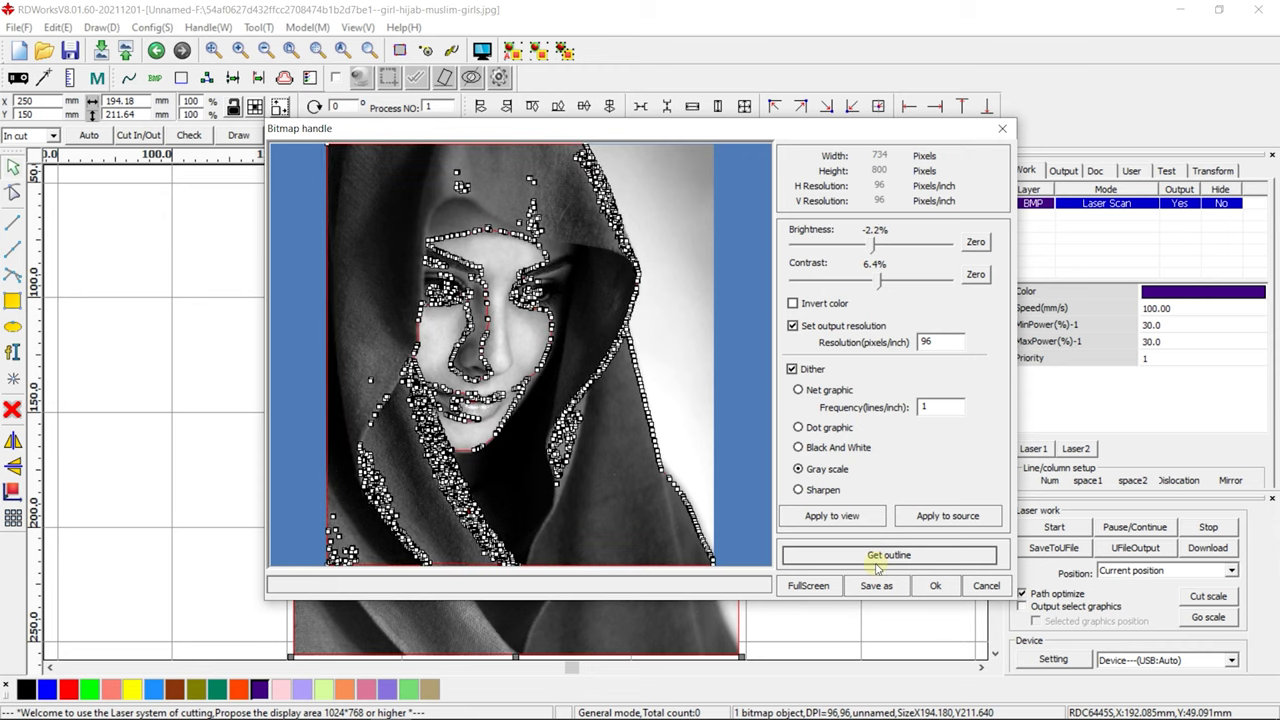
click(937, 587)
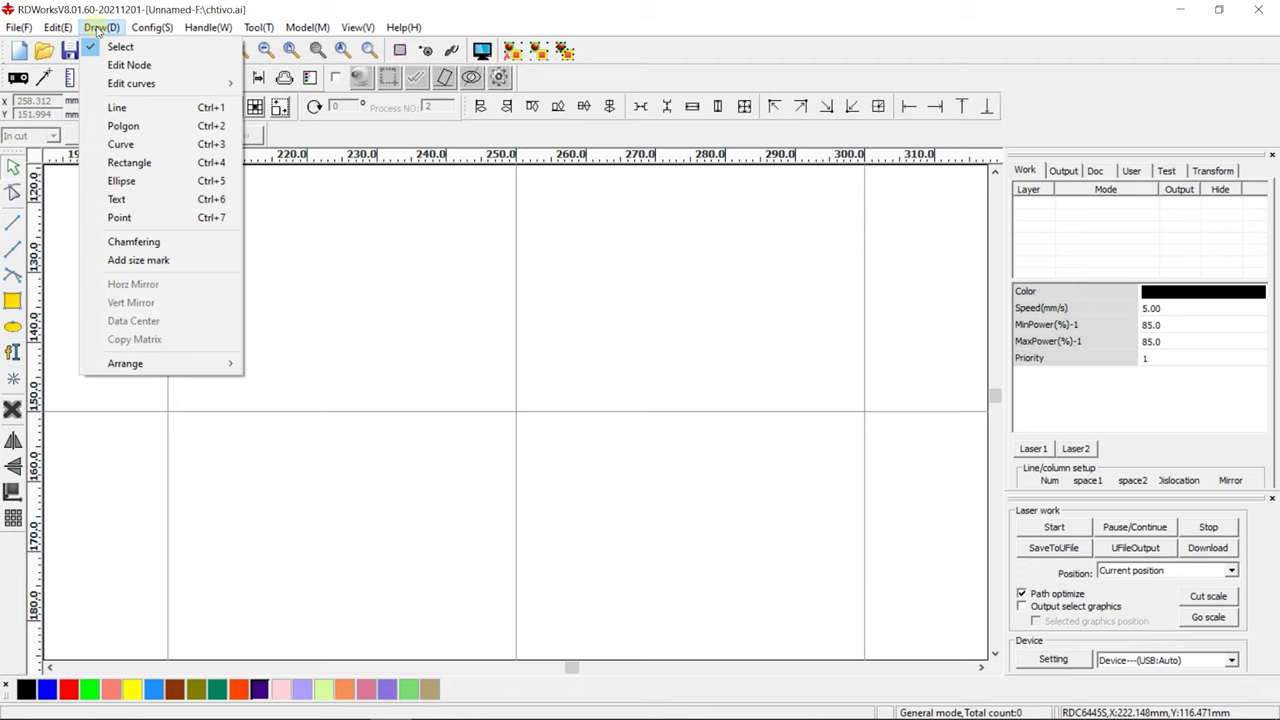
Import chtivo.ai's two-figure cartoon outline, then click it and leave it deselected
mouse_move(63, 28)
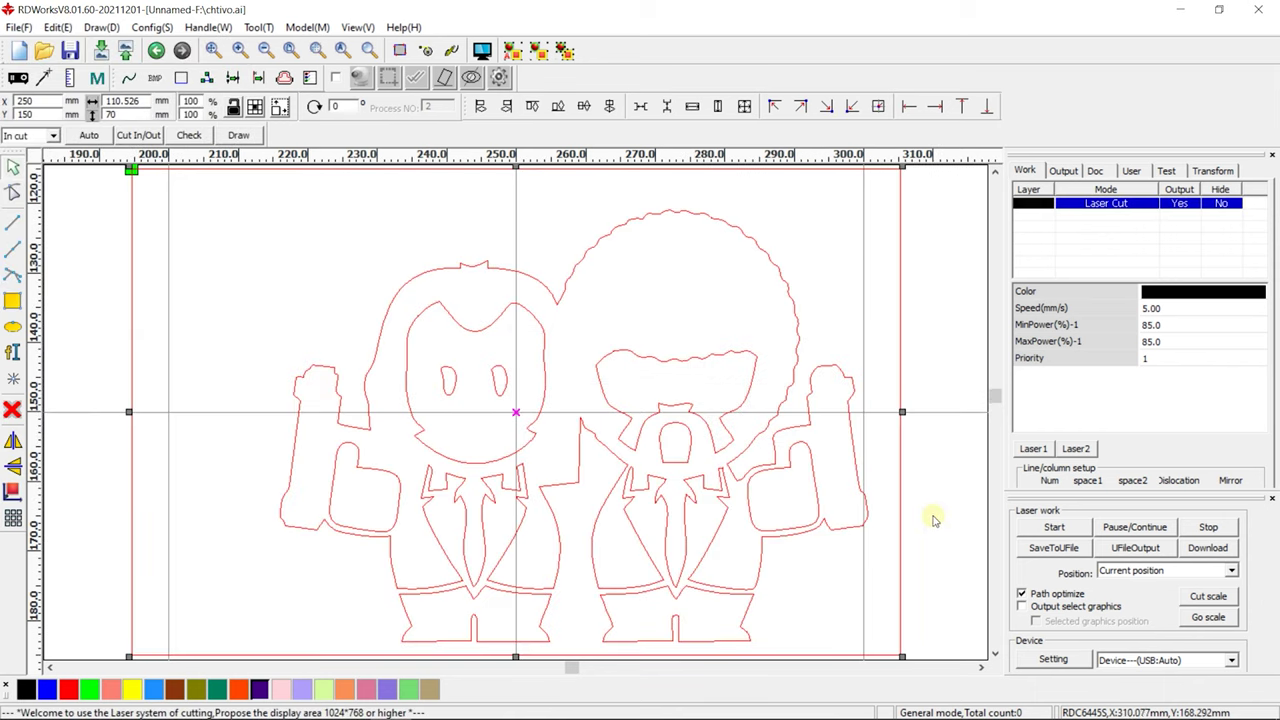
click(930, 490)
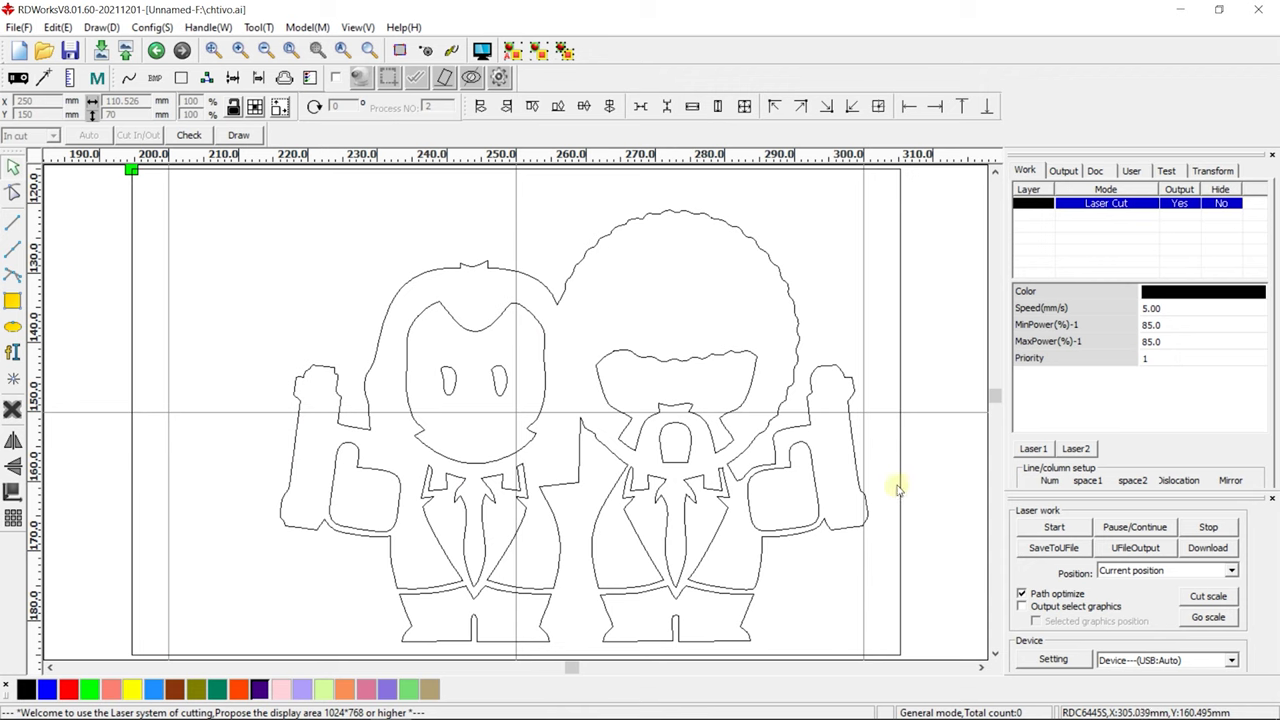
click(898, 490)
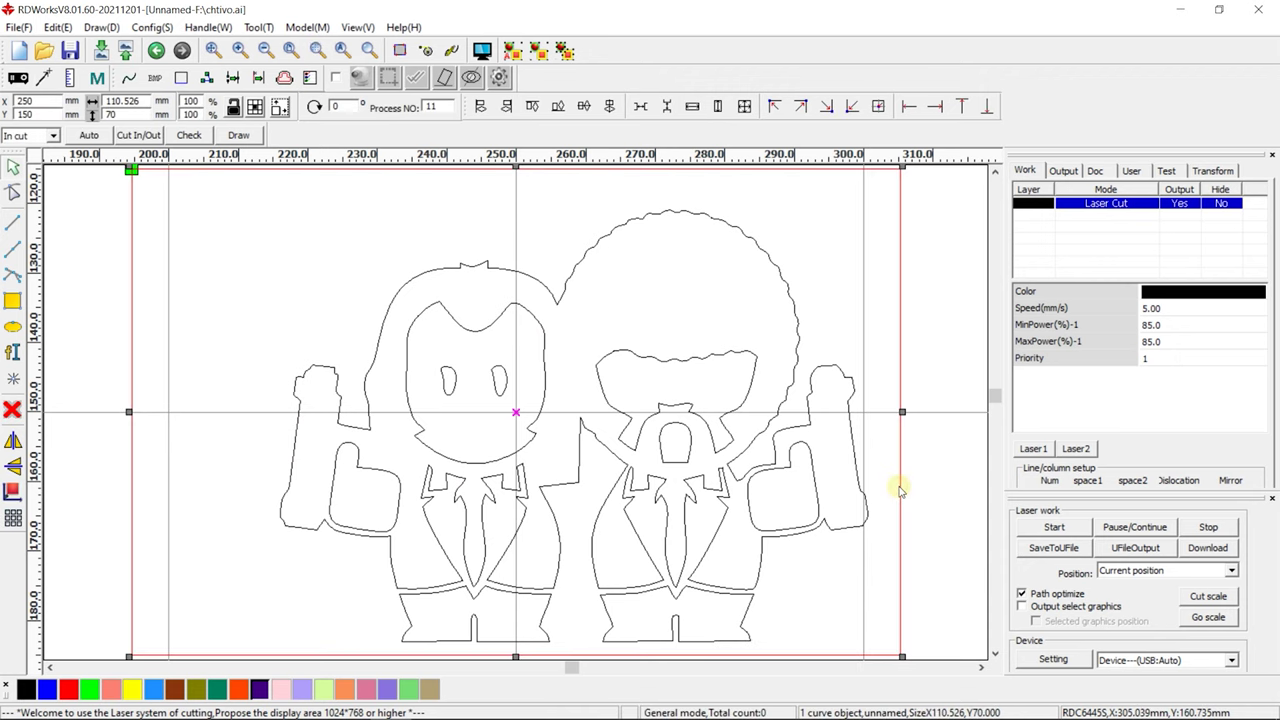
click(898, 490)
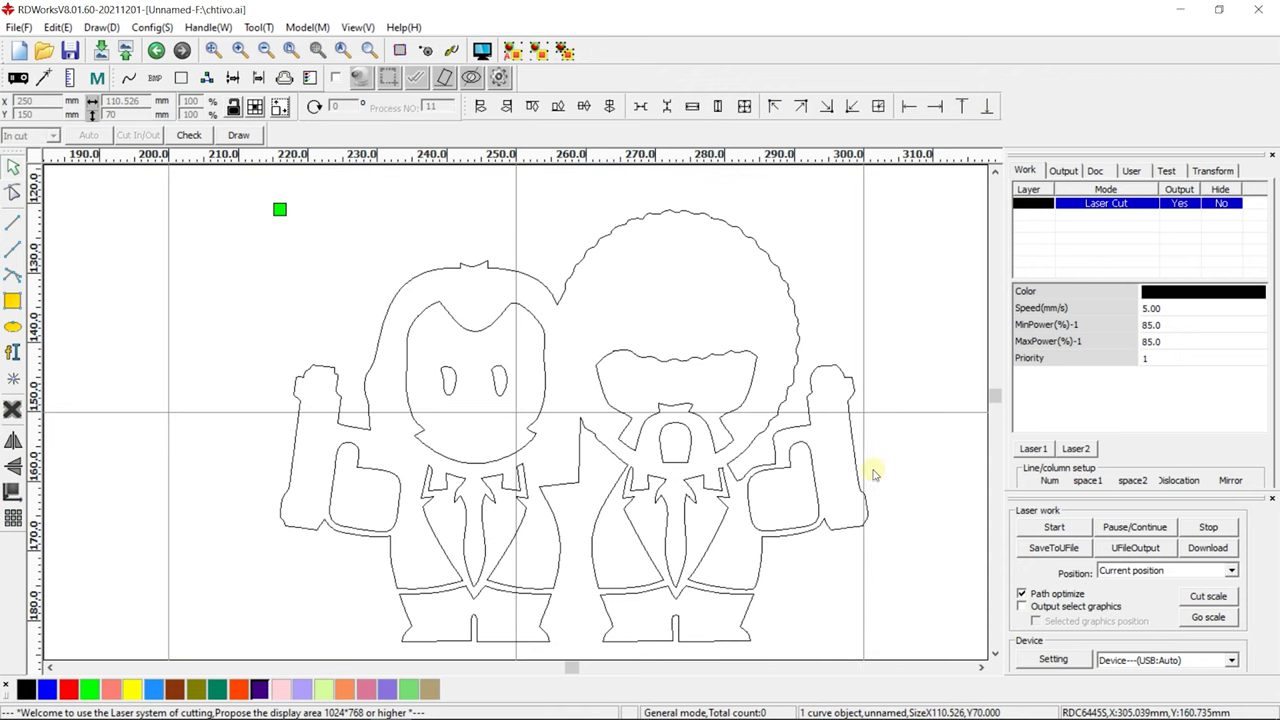
Add a 2 mm inward Offset polygon path inside the left figure's face
click(546, 380)
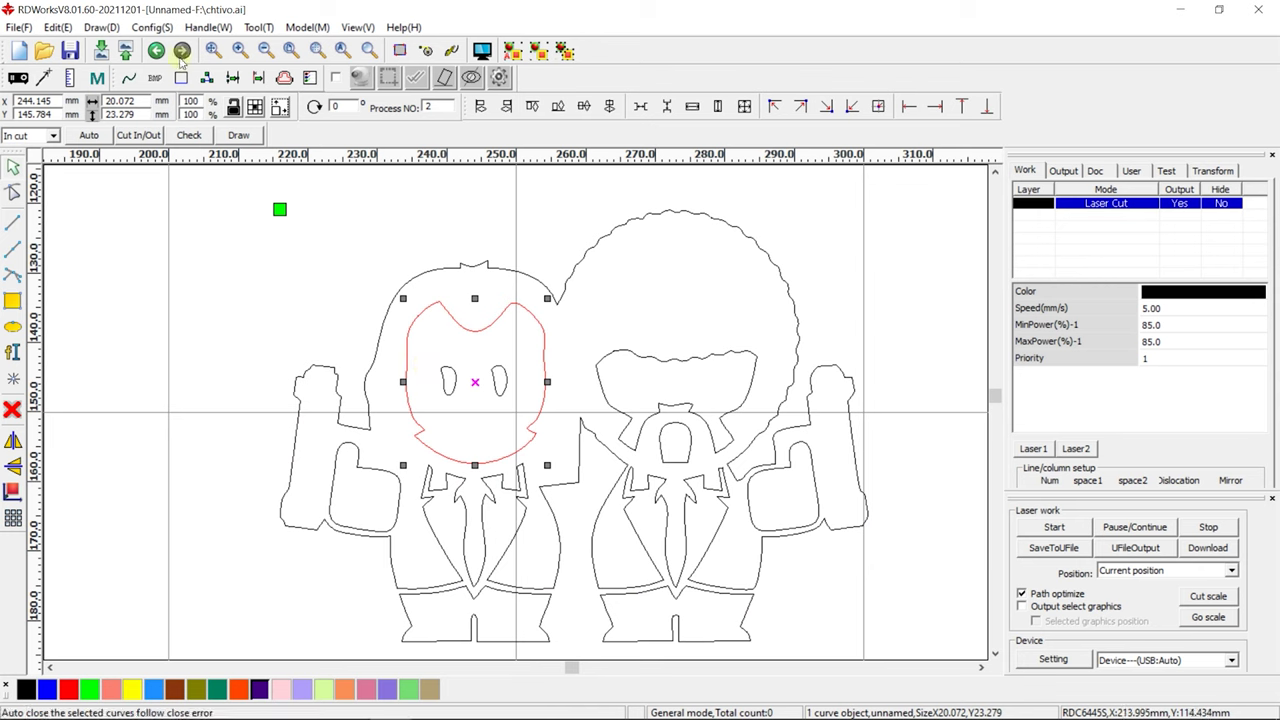
click(208, 27)
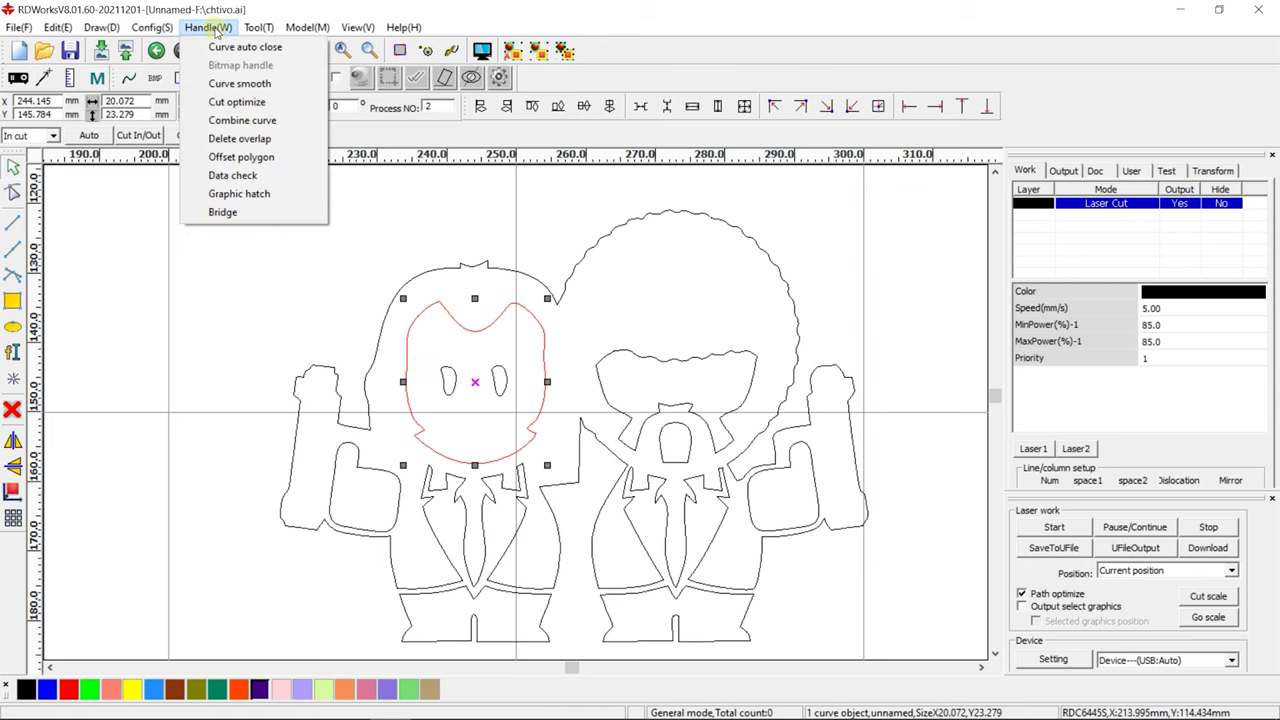
click(310, 157)
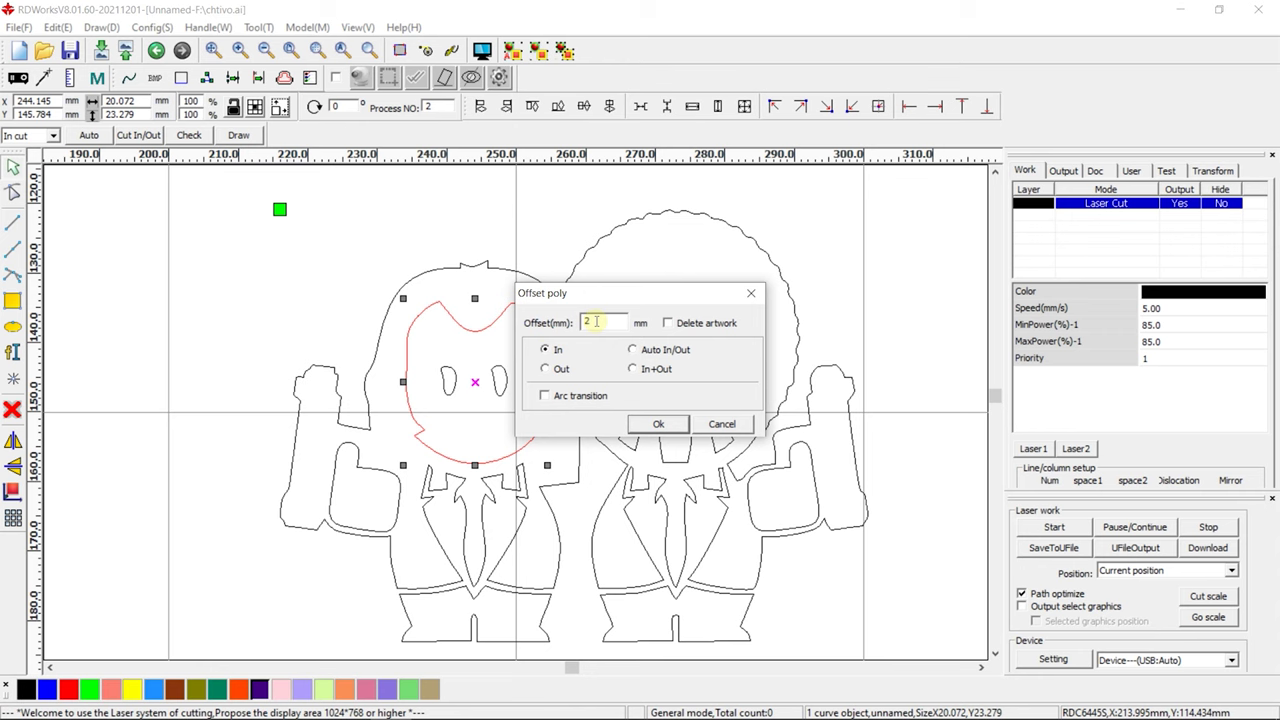
click(659, 425)
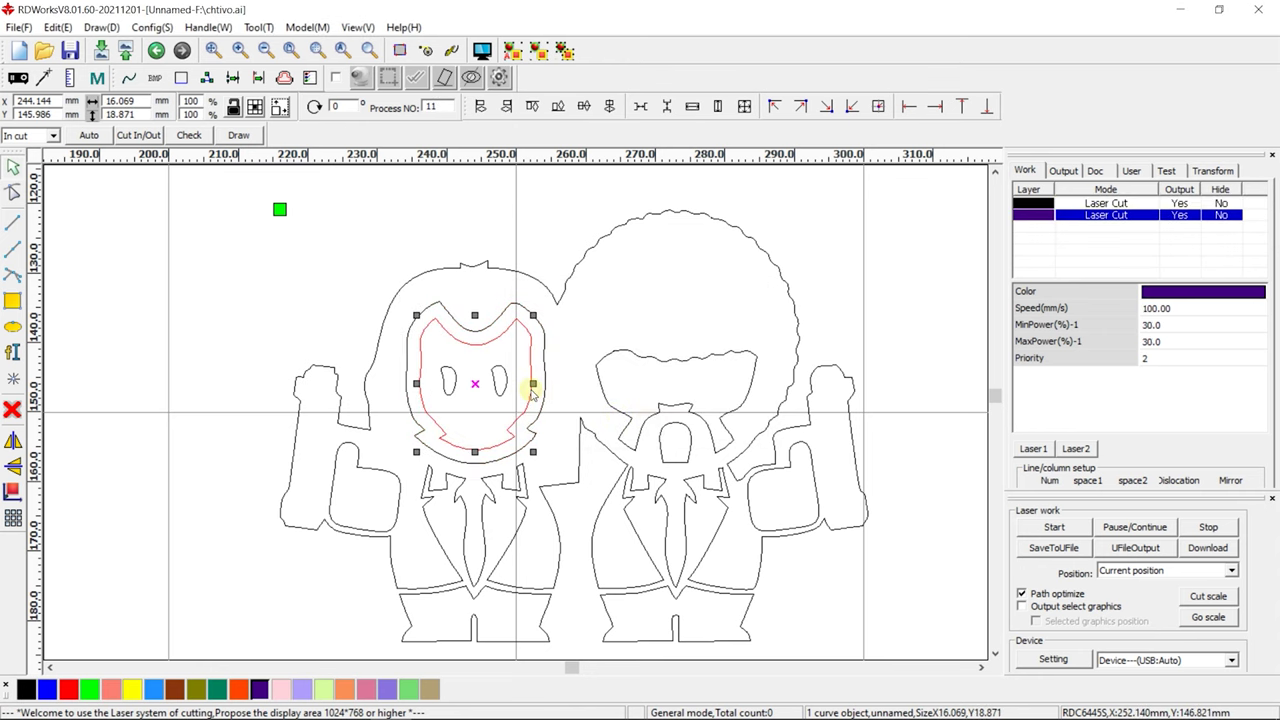
click(424, 345)
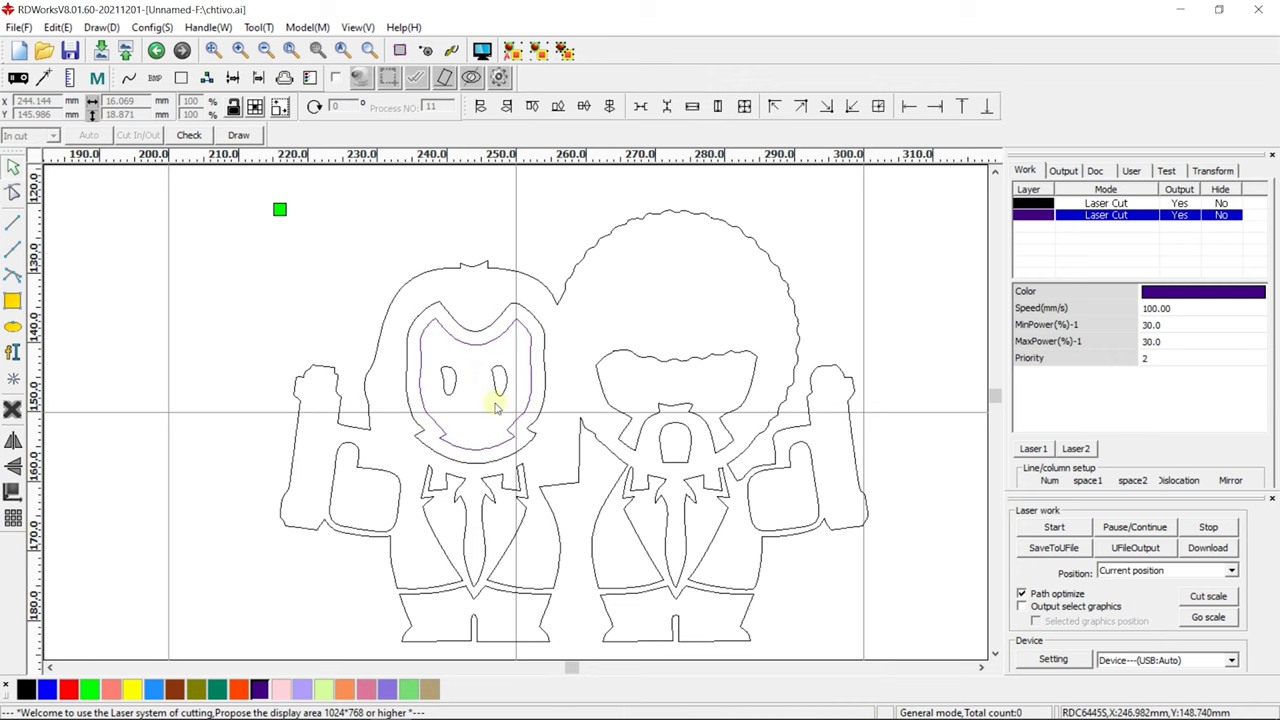
Create an outward Offset polygon path around the left eye
click(452, 385)
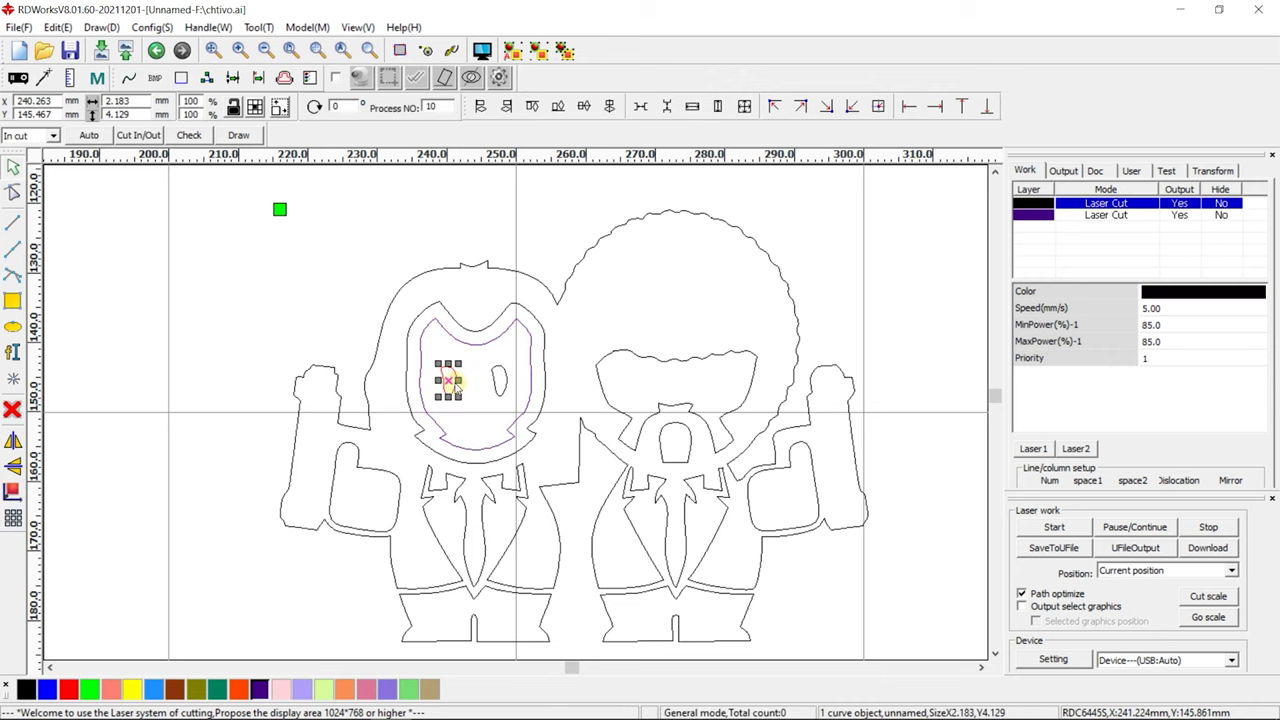
click(207, 27)
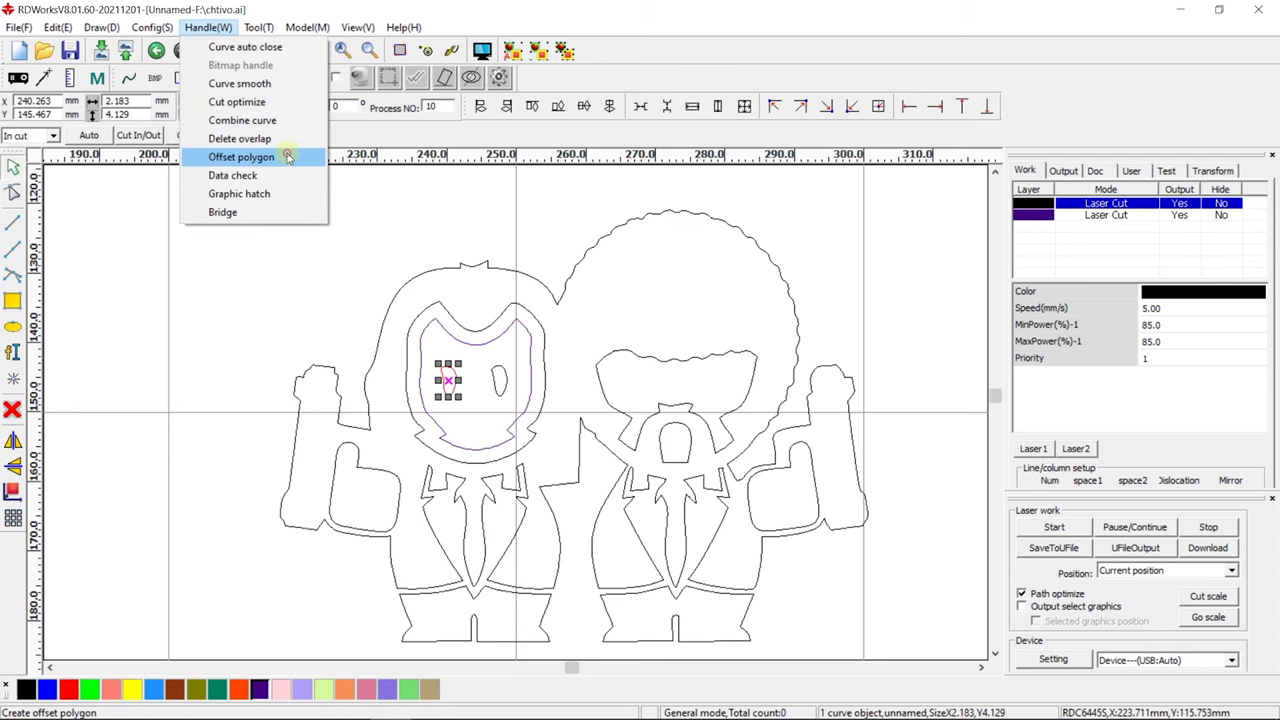
click(250, 157)
click(647, 421)
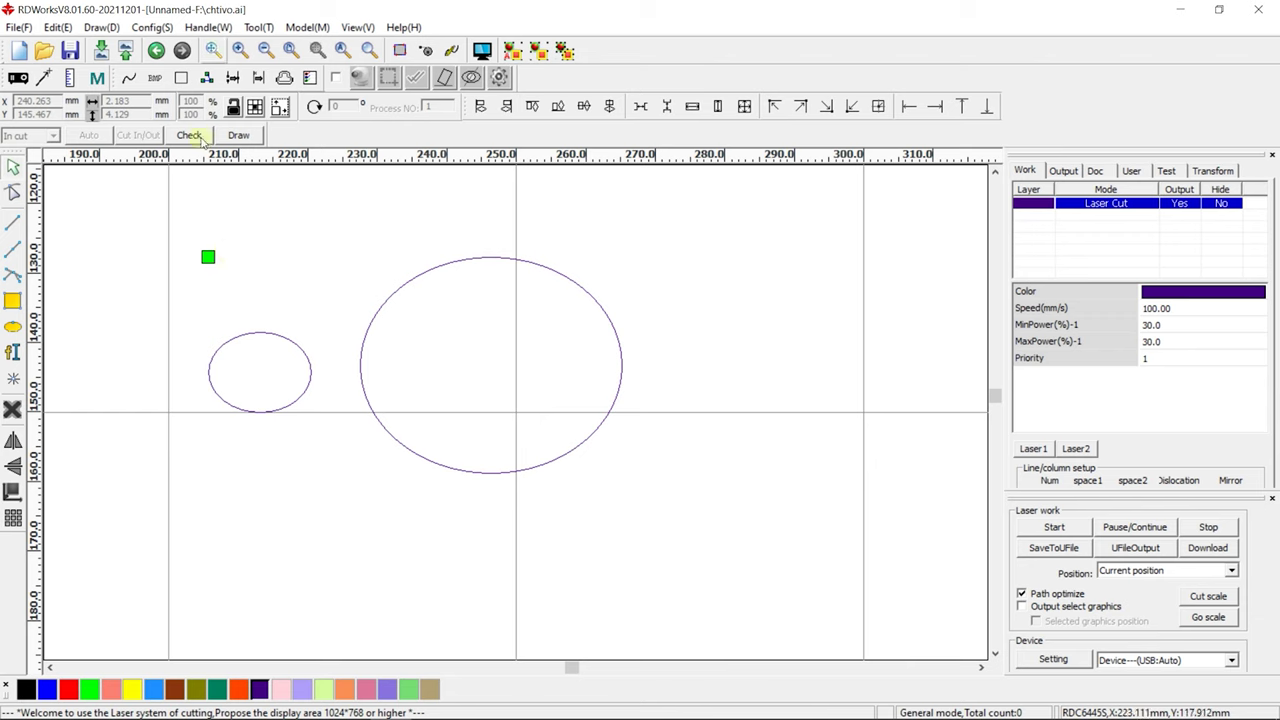
Select both ellipses and enable the small circle speed limit in Parameter setting > Optimize
drag(157, 219, 772, 478)
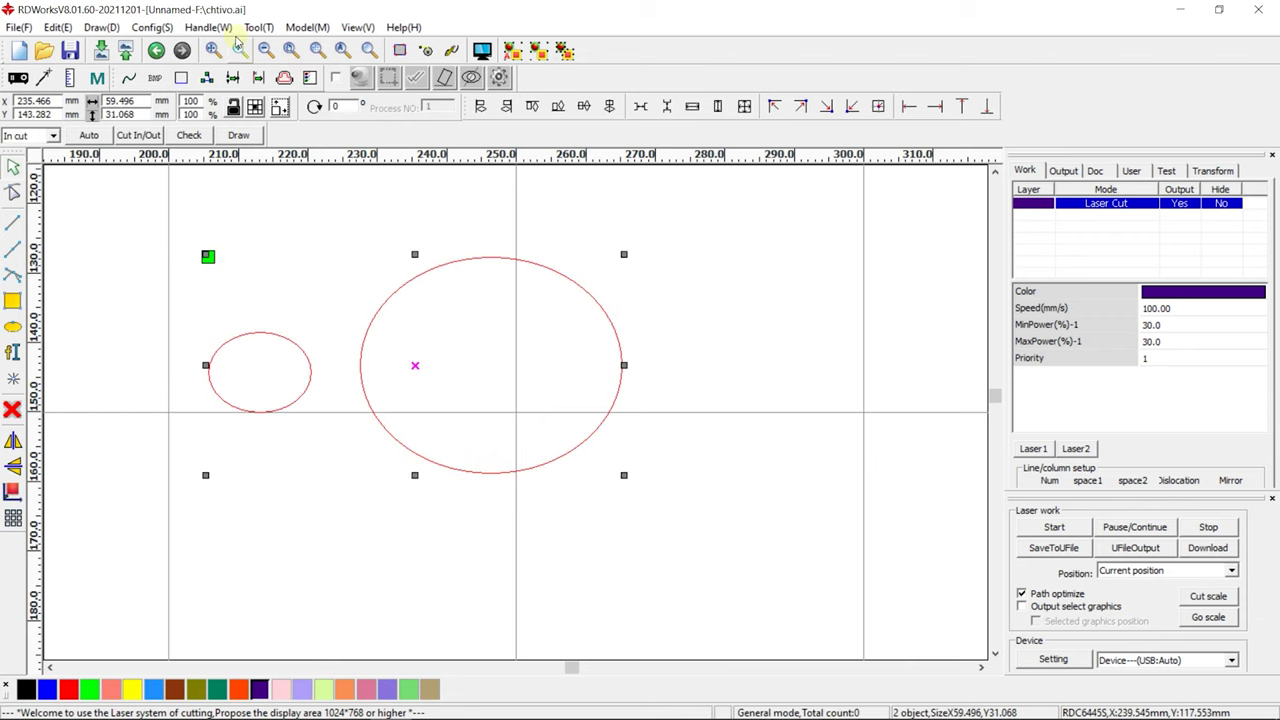
click(168, 30)
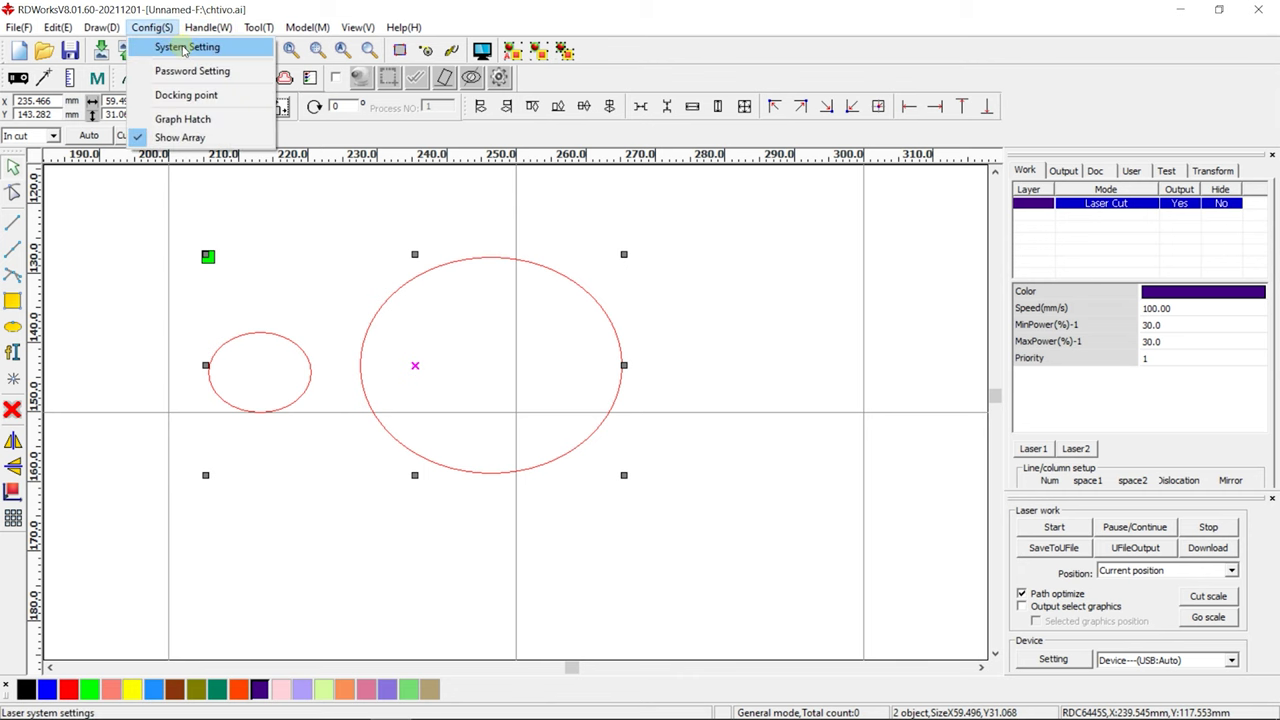
click(187, 47)
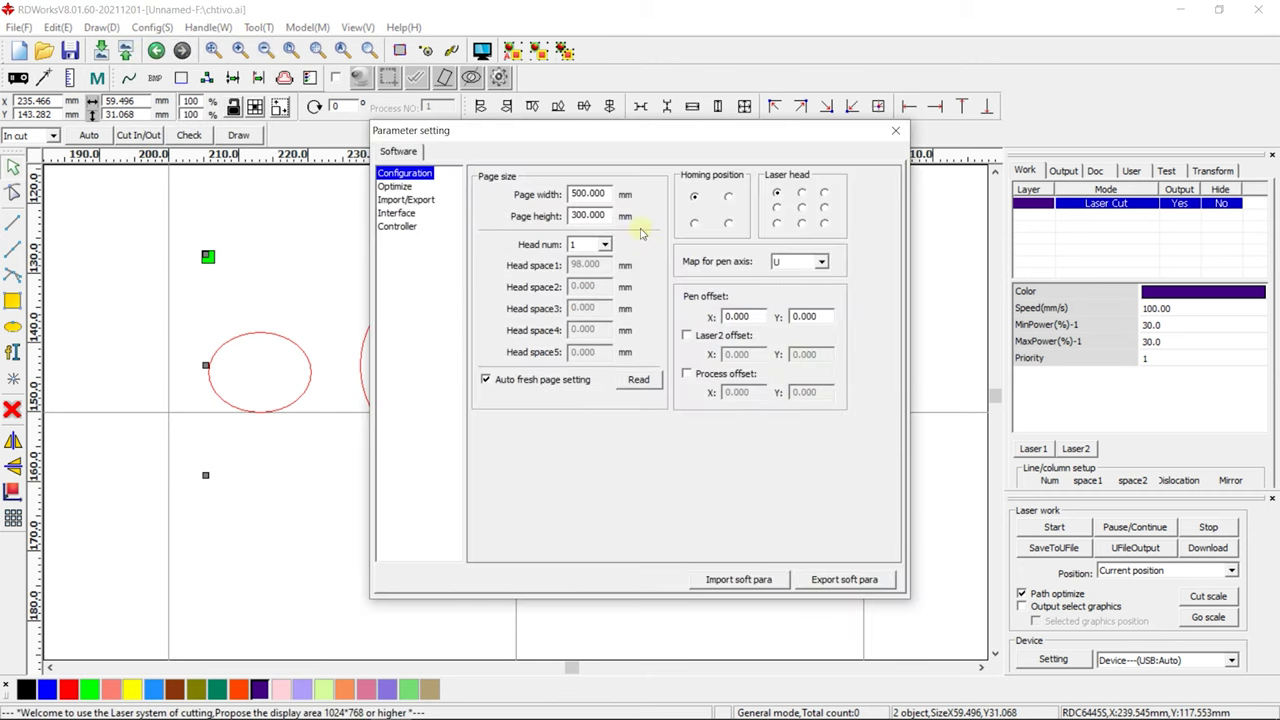
click(395, 186)
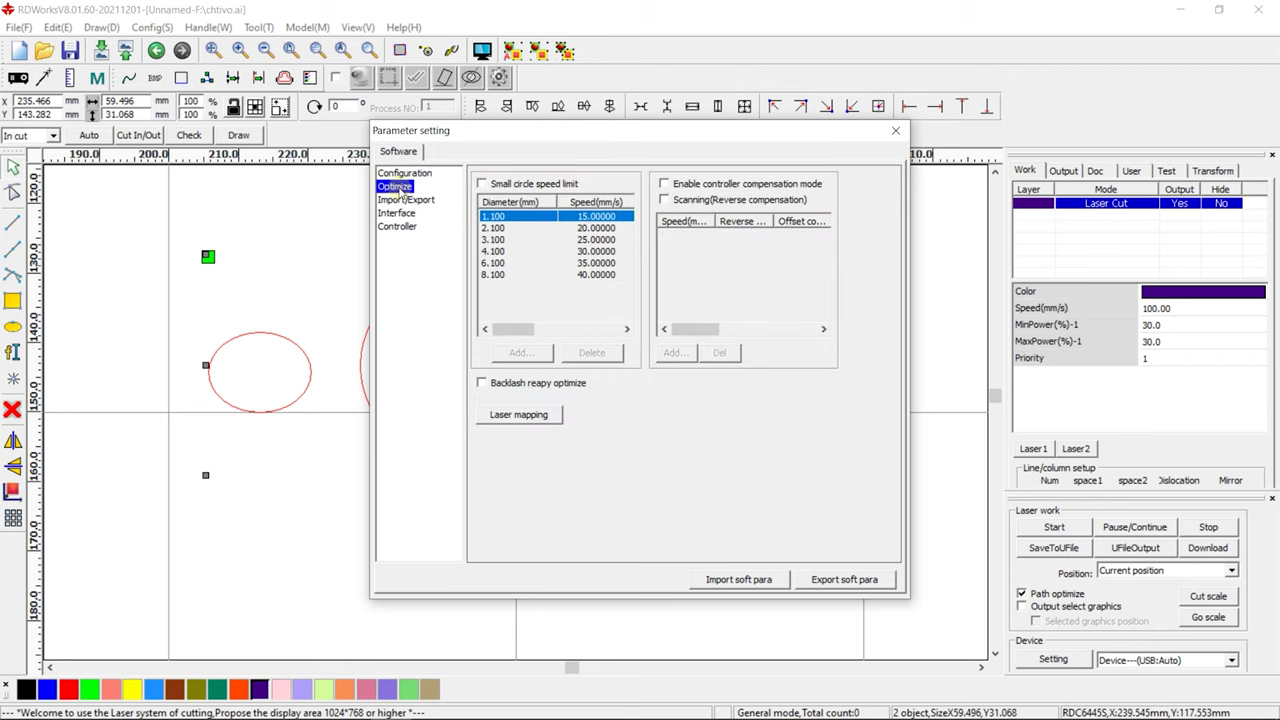
click(530, 185)
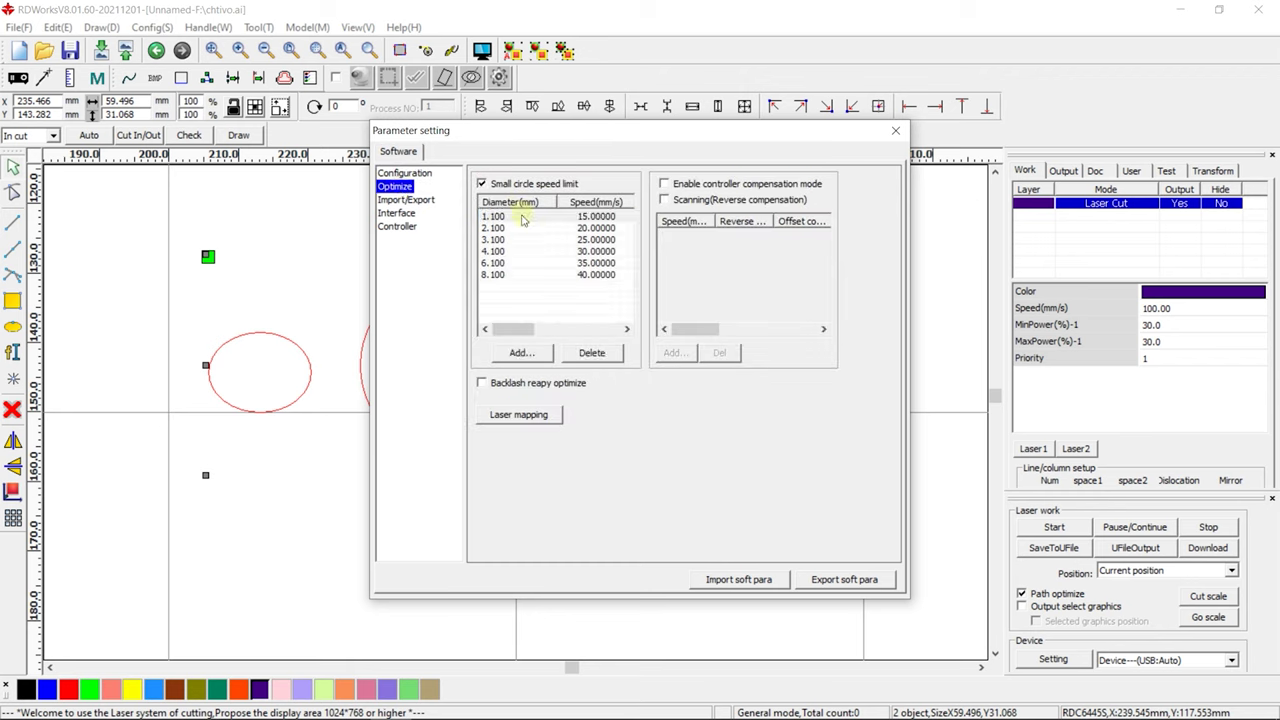
Edit the first speed-limit entry to 10 mm diameter at 20 mm/s
double_click(521, 220)
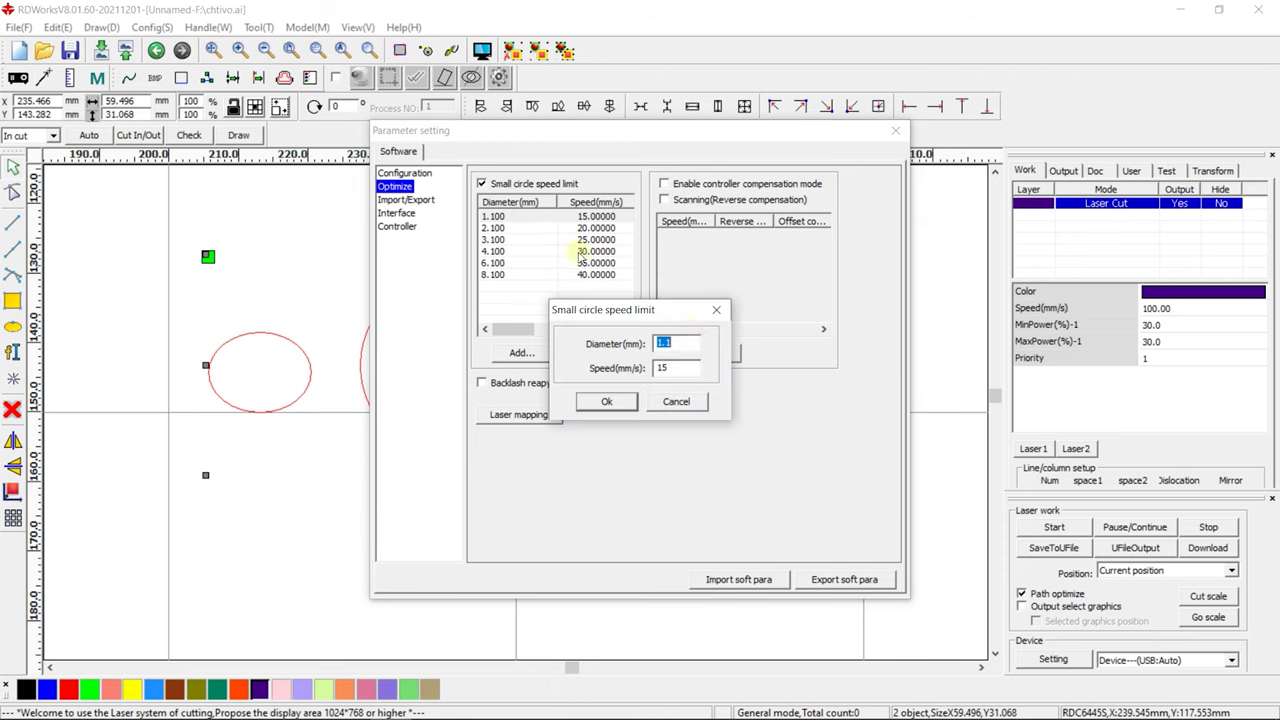
text(10)
double_click(678, 368)
text(20)
click(607, 401)
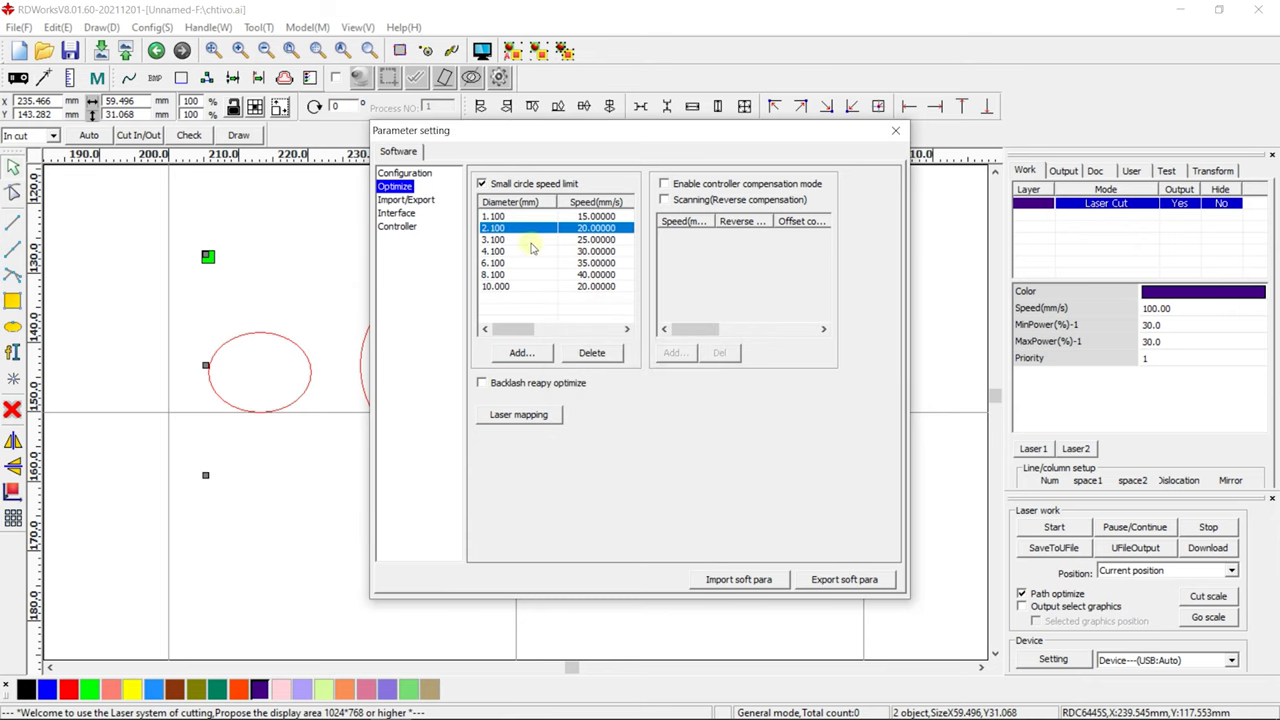
Delete the old small-diameter speed-limit rows
click(506, 287)
click(512, 218)
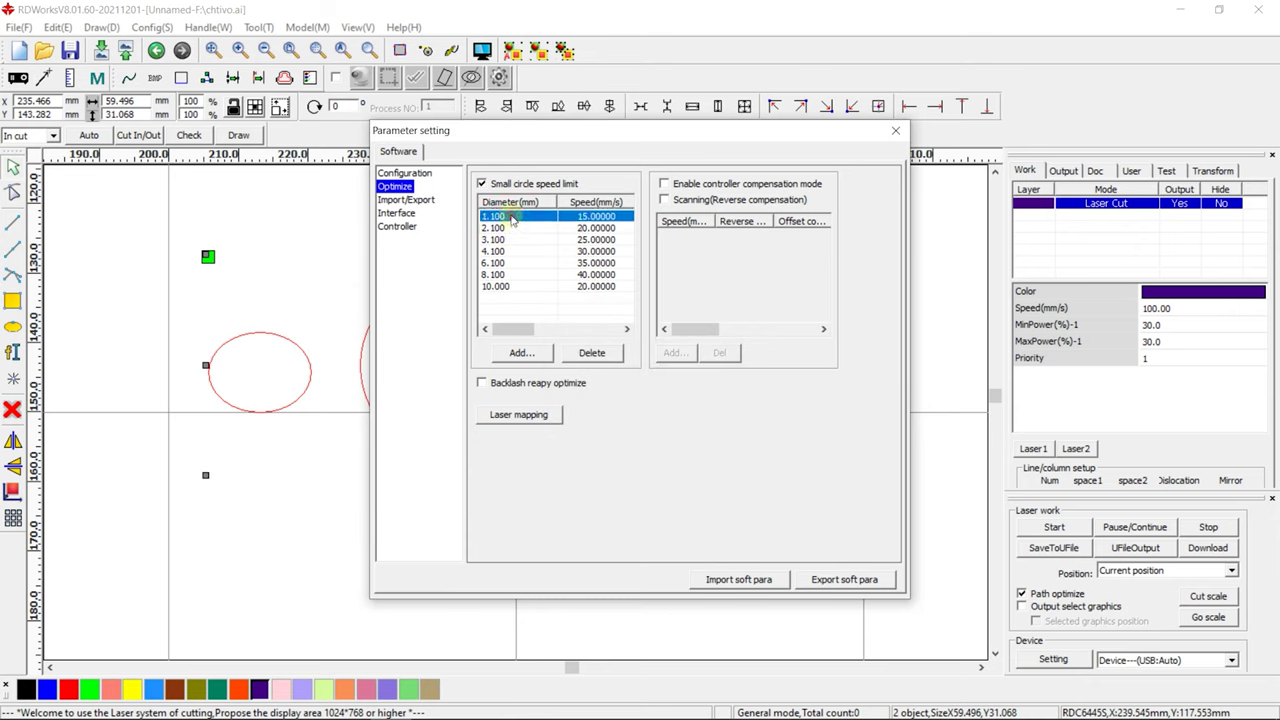
click(592, 353)
click(592, 353)
click(592, 353)
click(592, 353)
click(592, 353)
click(592, 353)
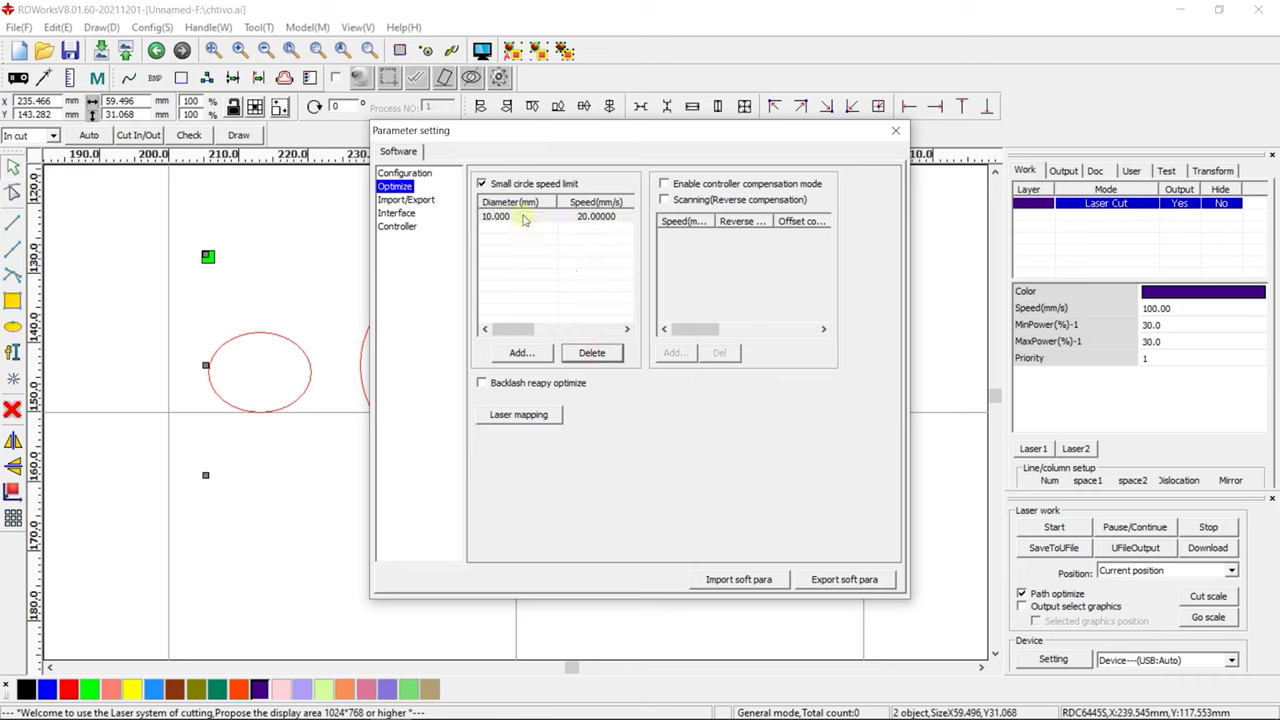
Add a speed-limit entry of 30 mm diameter at 100 mm/s
click(522, 358)
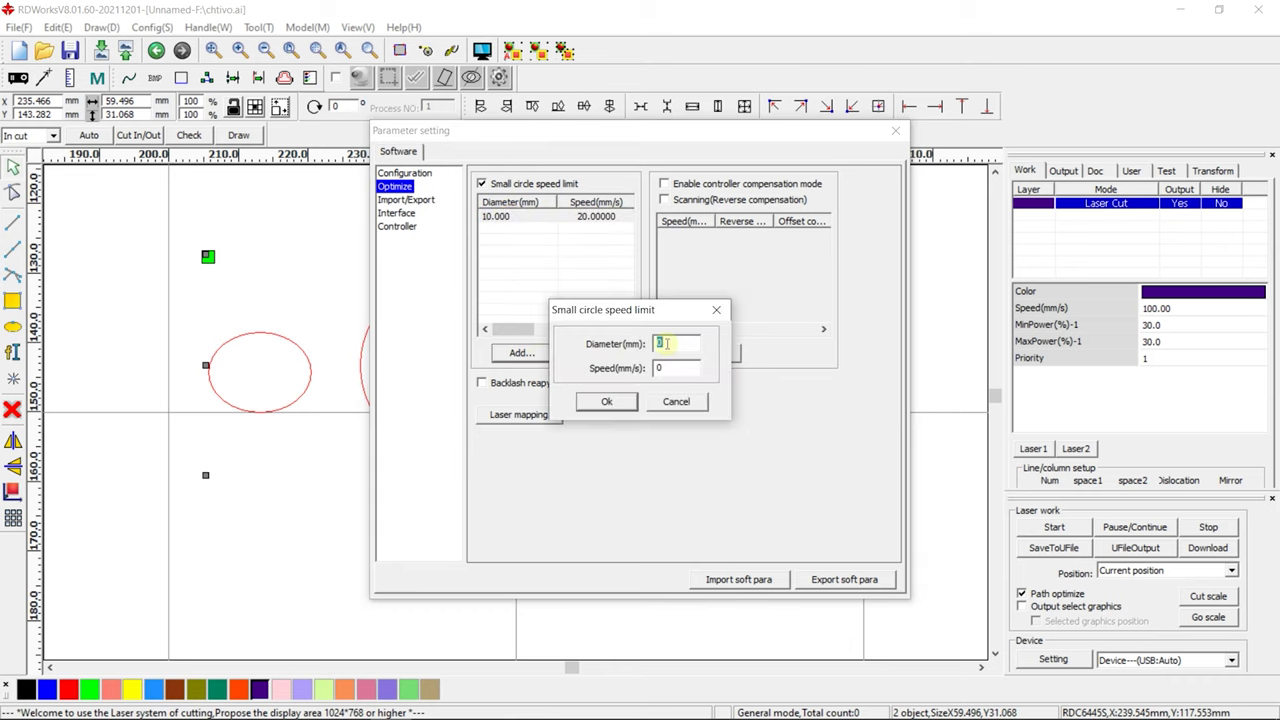
text(3)
double_click(681, 368)
text(10)
click(608, 402)
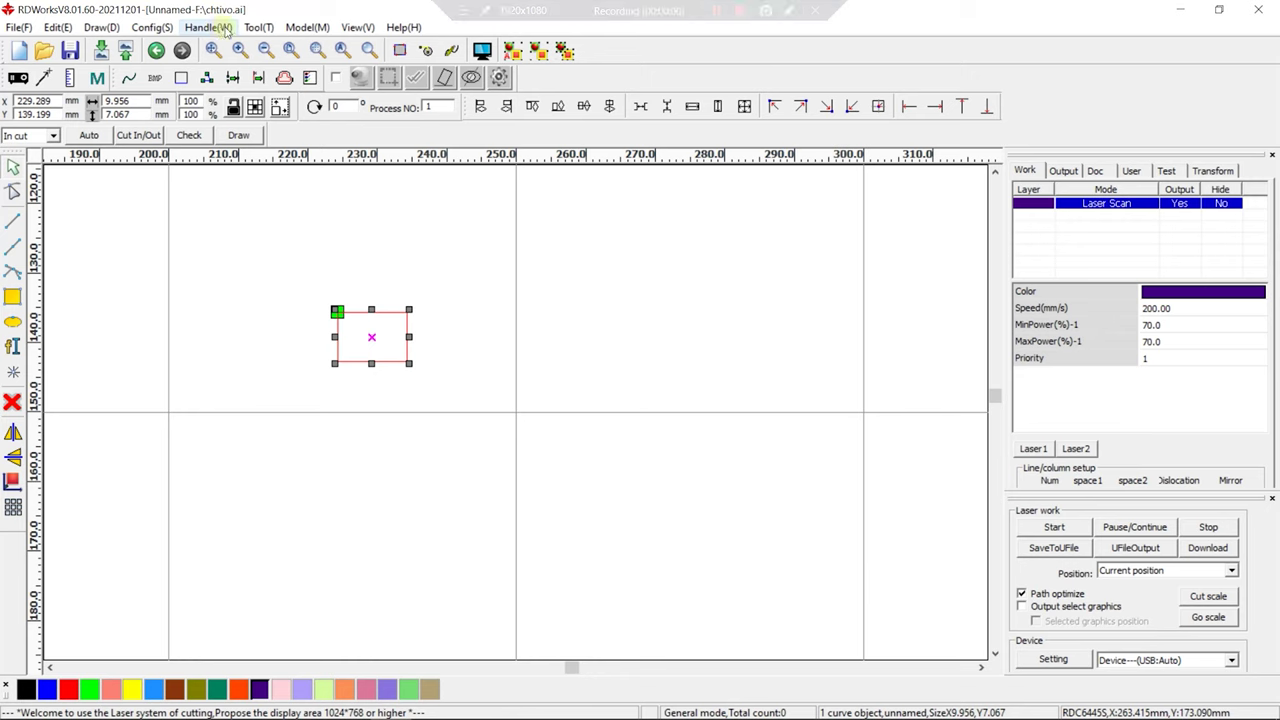
In System Setting > Optimize, enable scanning reverse compensation with a 200 mm/s entry of 3
click(226, 30)
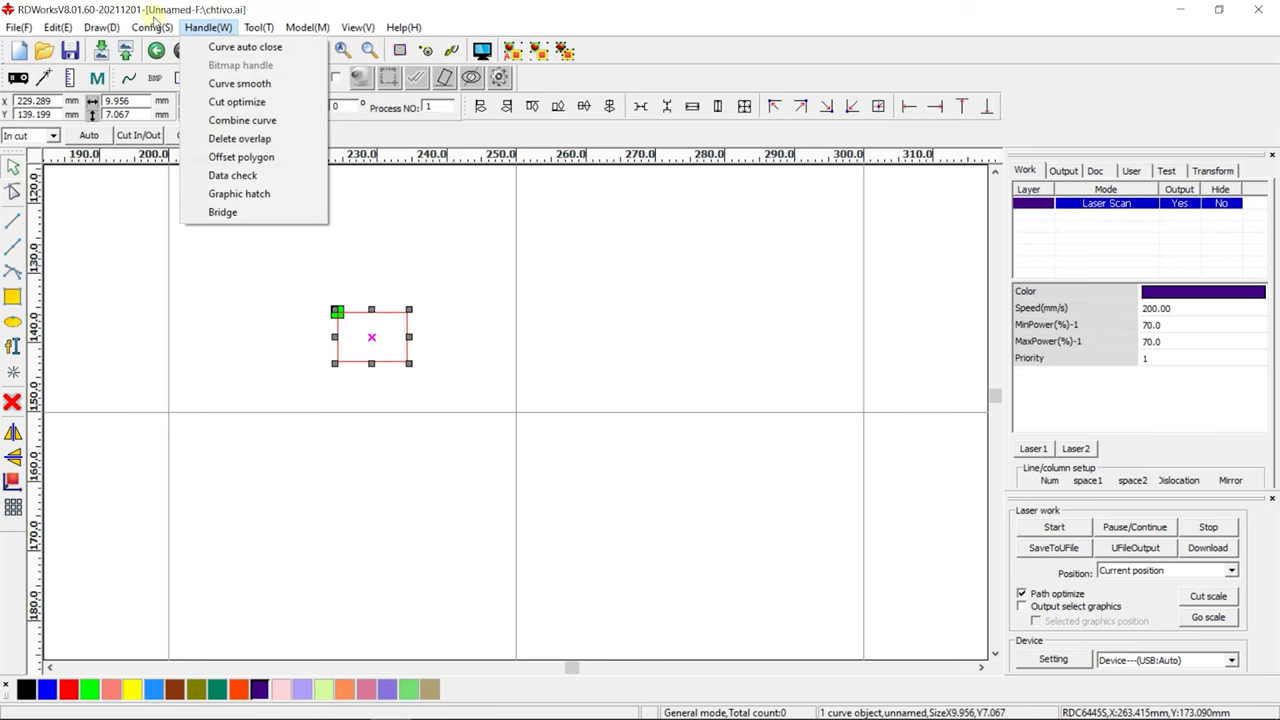
click(205, 47)
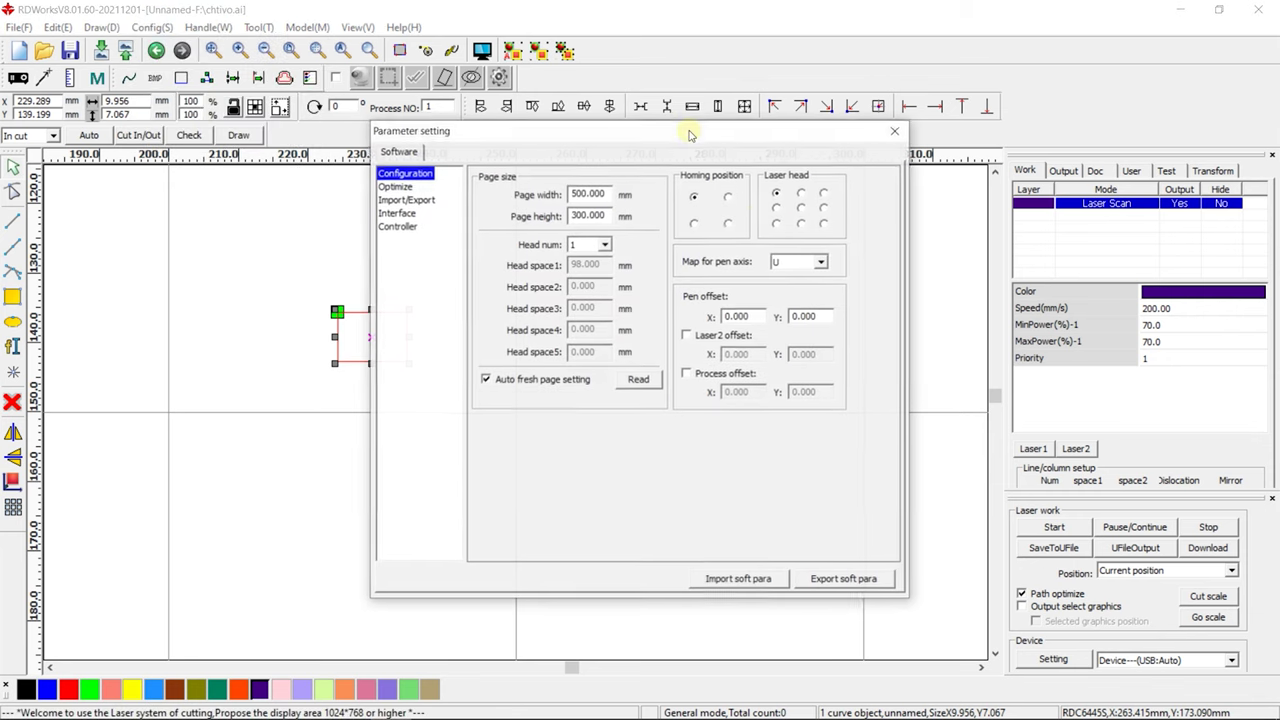
click(400, 198)
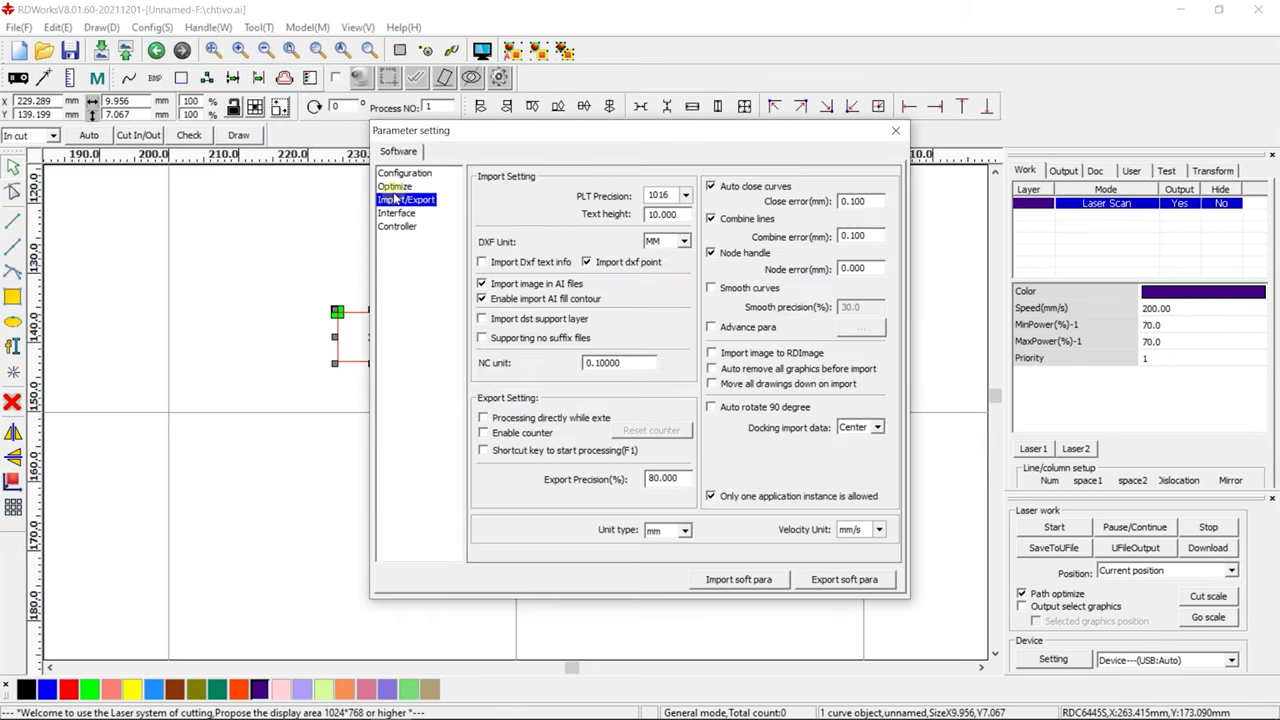
click(395, 187)
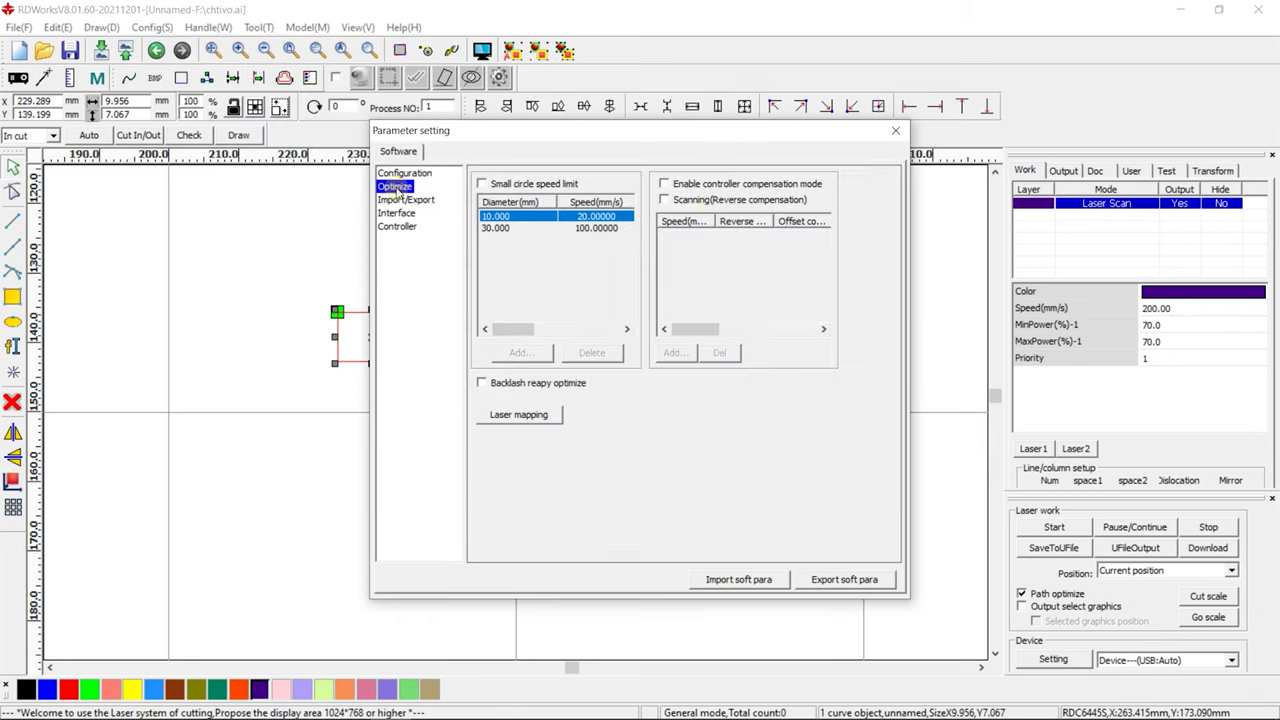
click(697, 200)
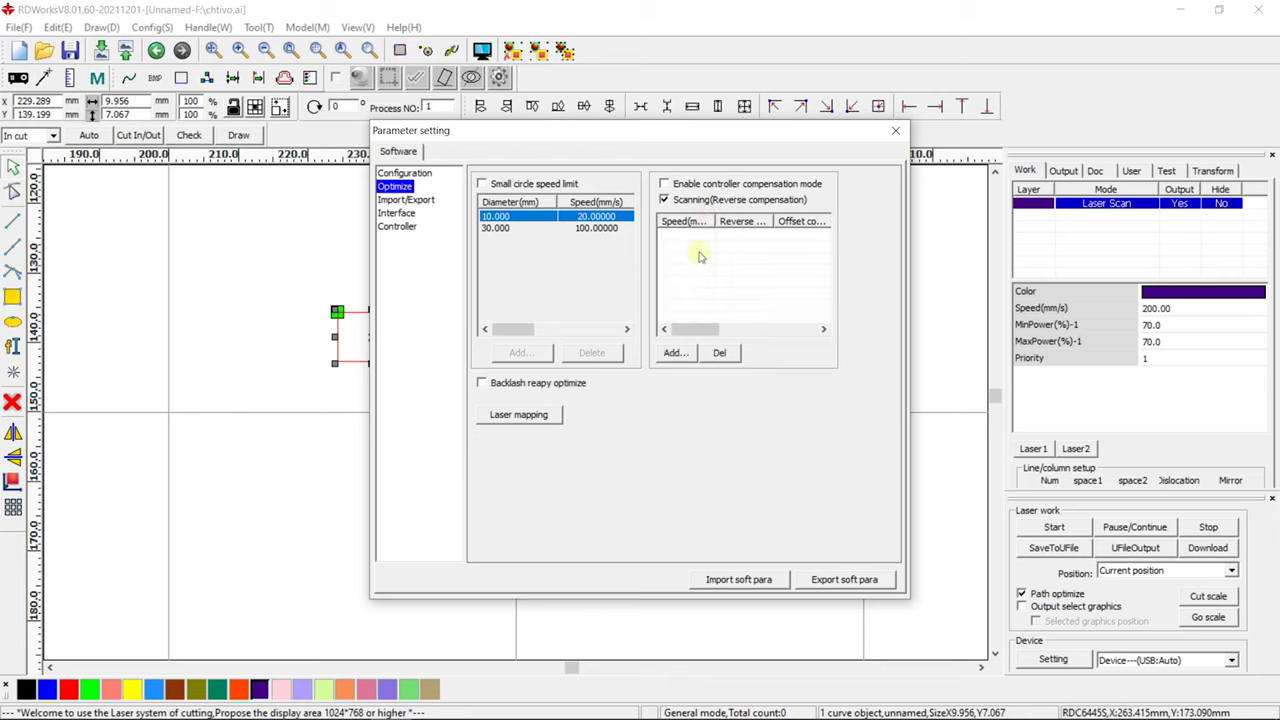
click(676, 352)
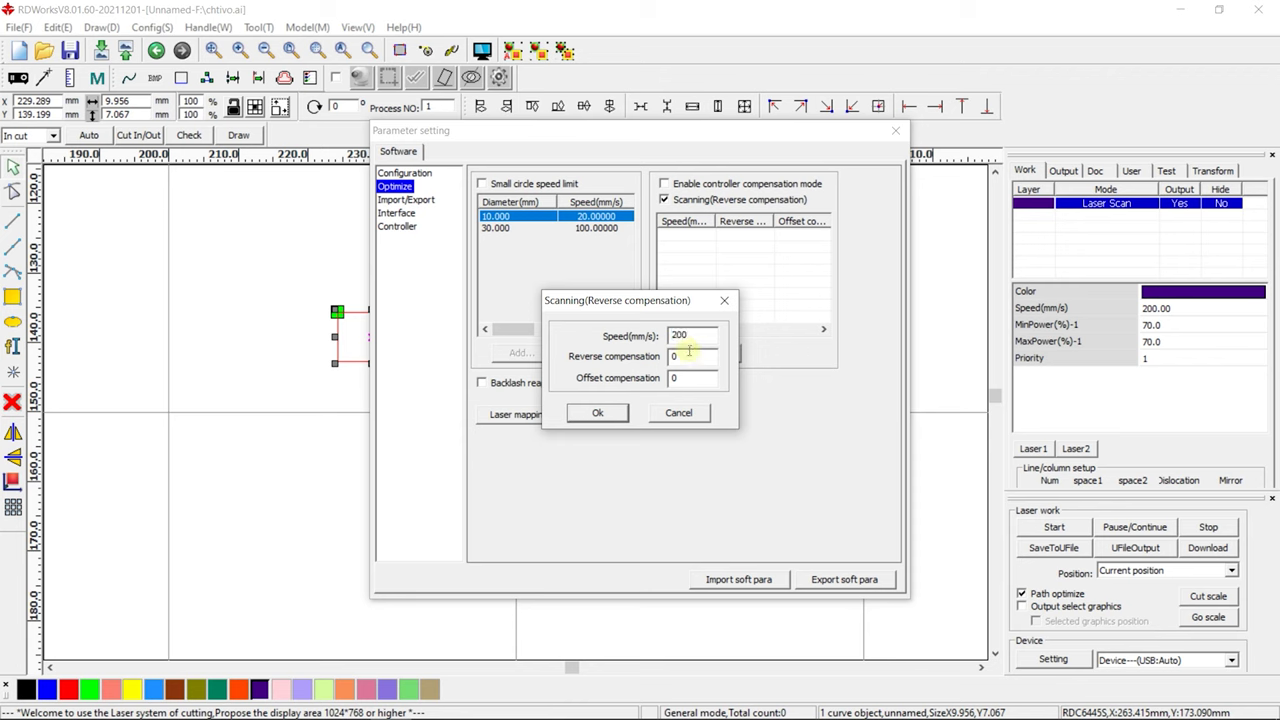
double_click(686, 358)
click(596, 412)
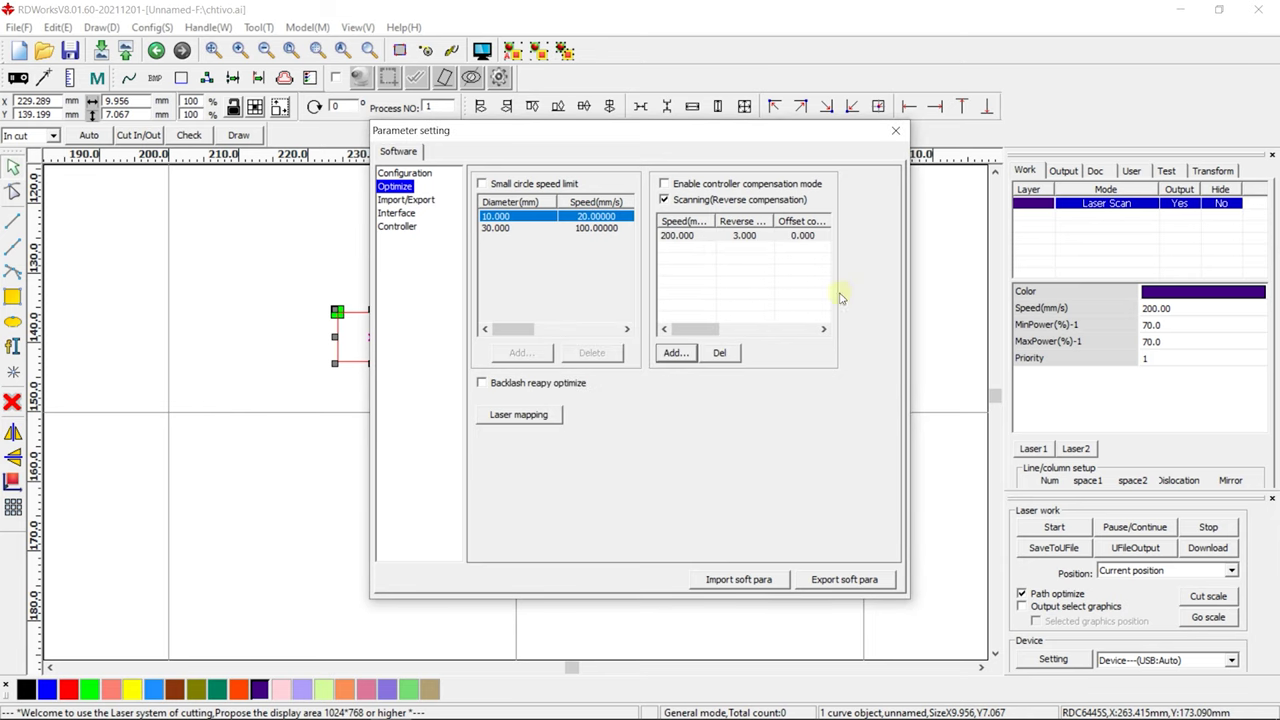
click(894, 133)
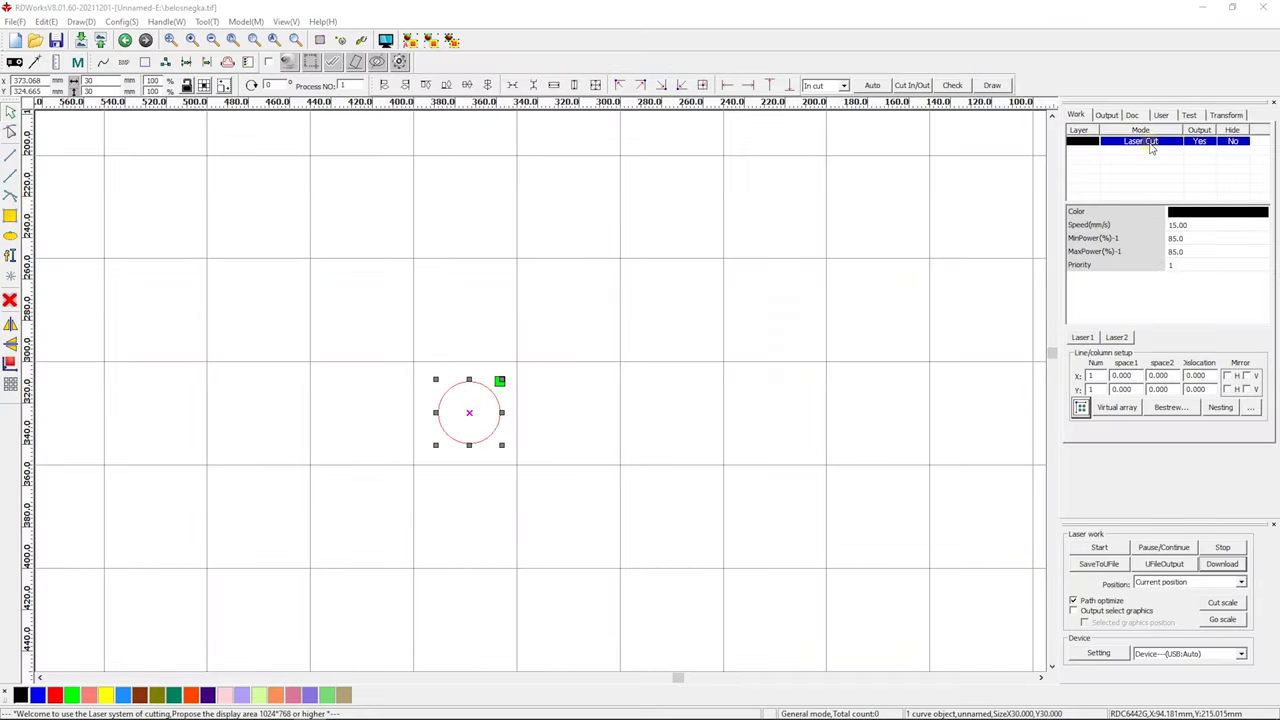
Open the Laser Cut layer's parameters, keep If Blowing at Yes, and select the 85 Min Power value
double_click(1150, 143)
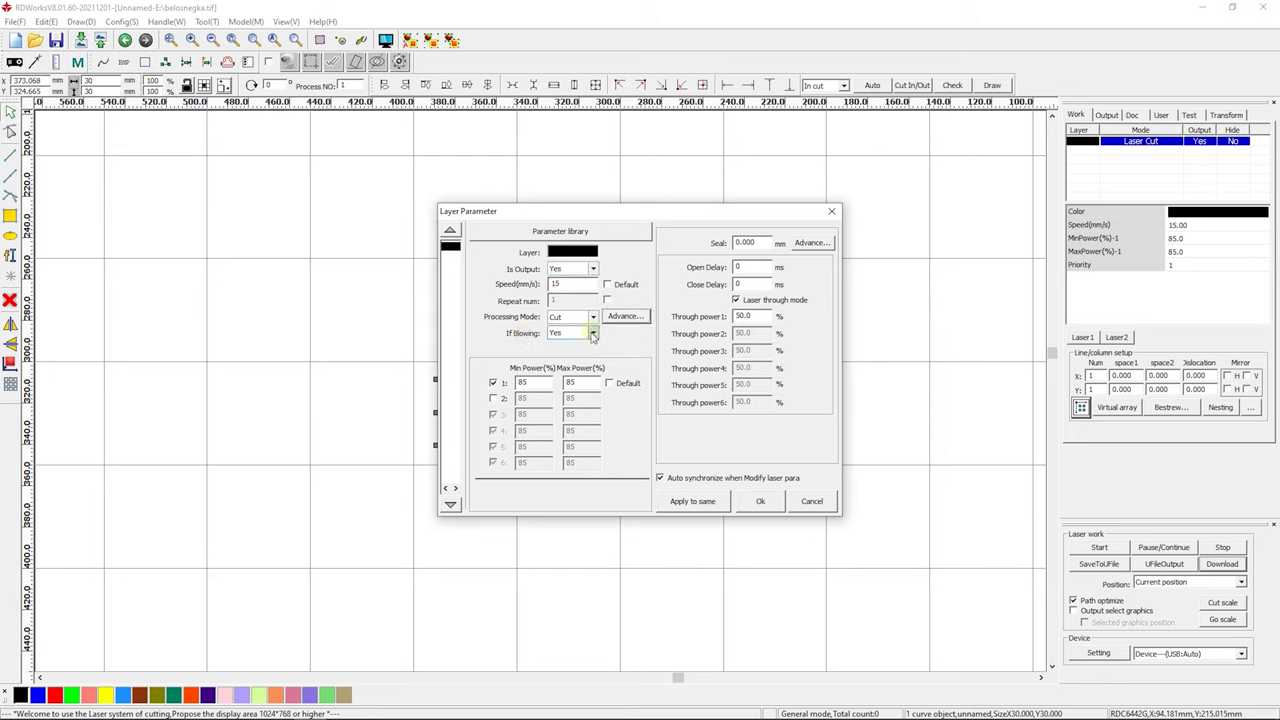
click(592, 333)
click(592, 334)
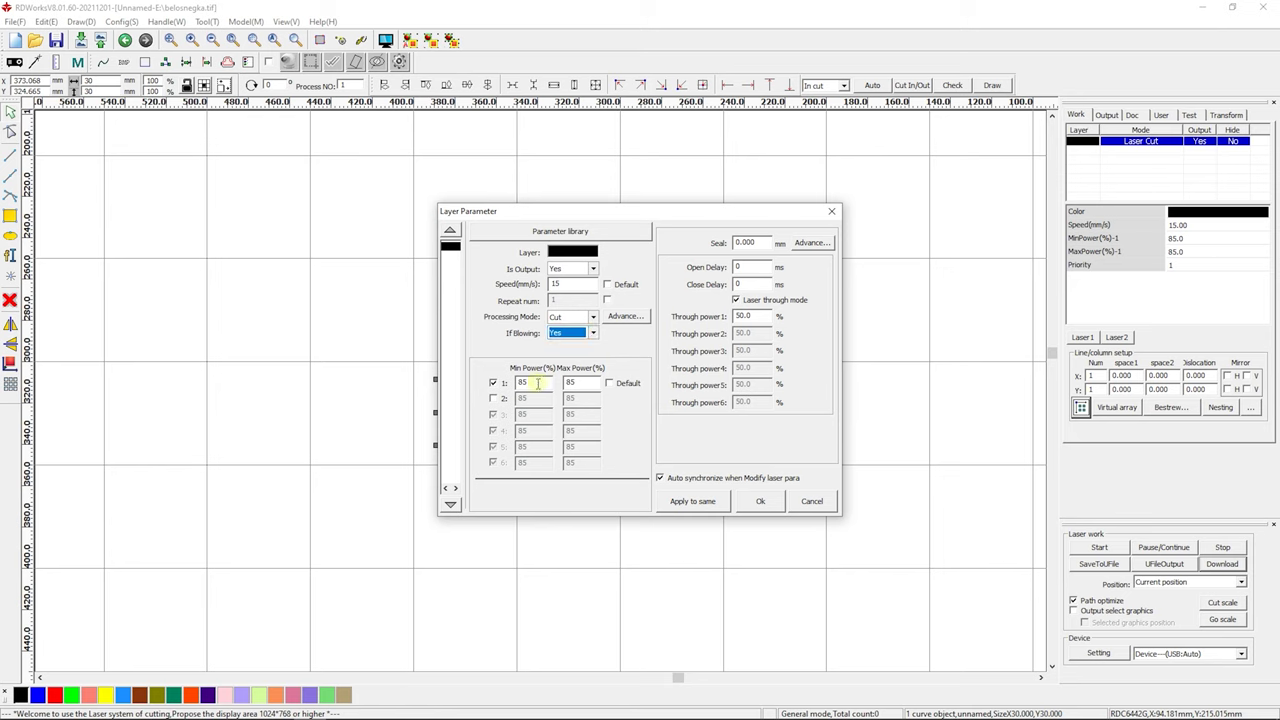
drag(537, 383, 504, 383)
click(743, 242)
click(810, 246)
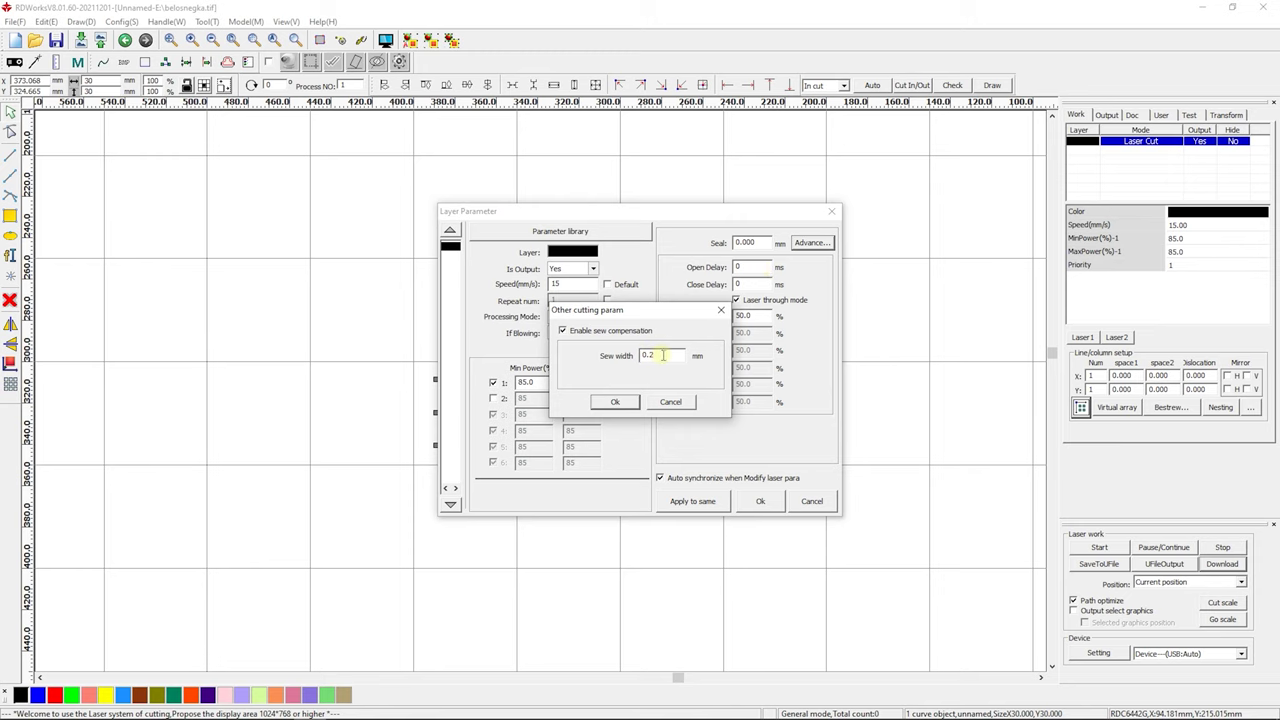
drag(663, 355, 628, 356)
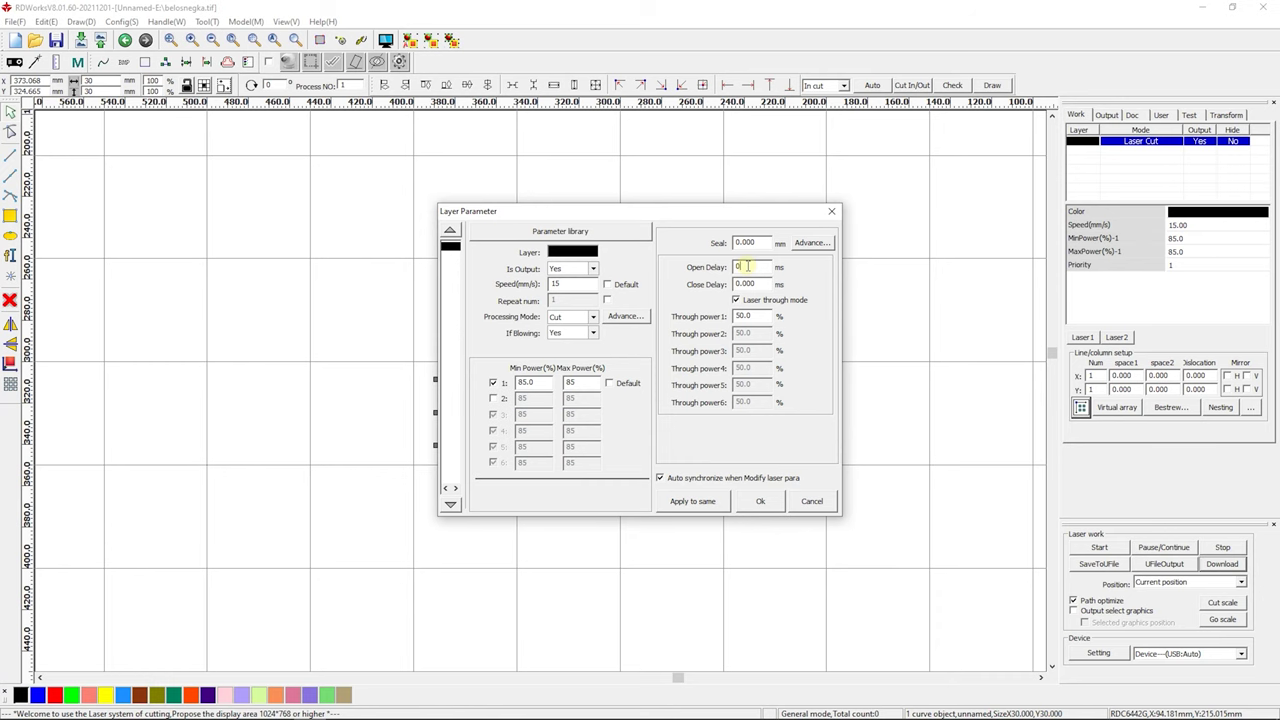
Select the Laser Cut layer's Close Delay and first Through power fields
click(752, 283)
click(757, 316)
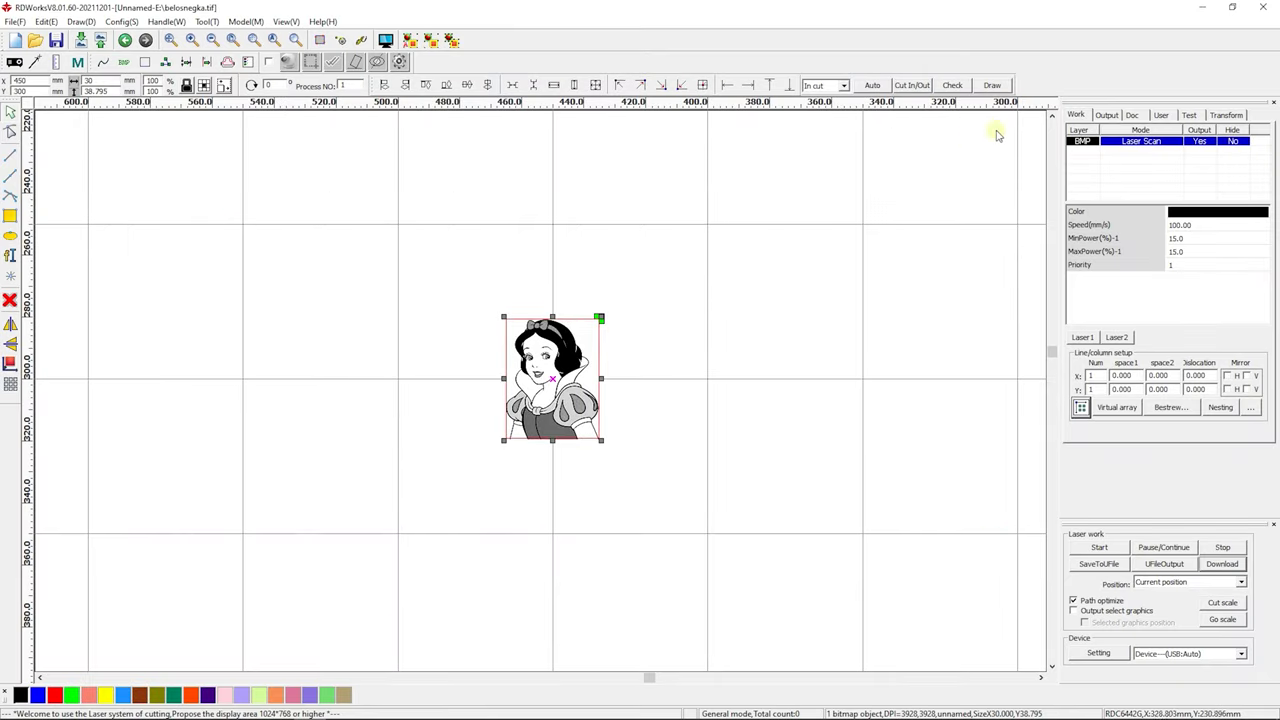
Open the BMP layer's Layer Parameter dialog and untick Negative Engrave
double_click(1126, 143)
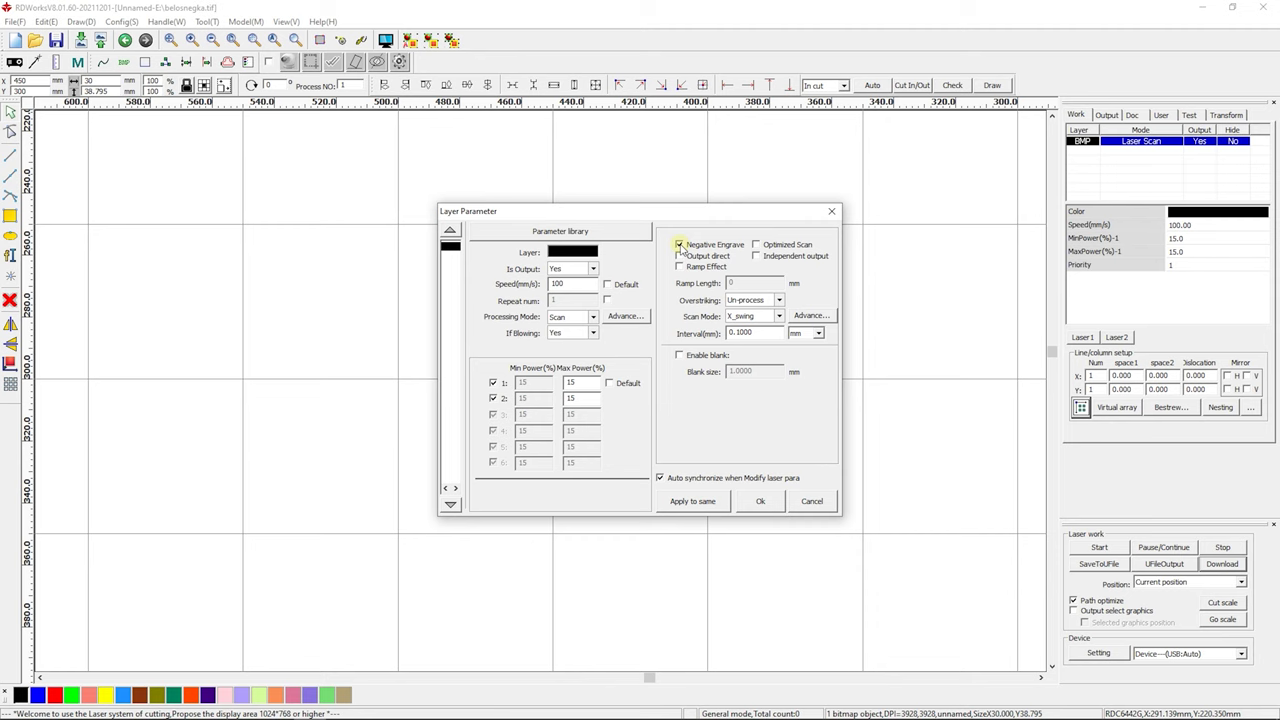
click(680, 245)
Toggle Output direct on and back off, then tick Independent output on the BMP layer
click(680, 256)
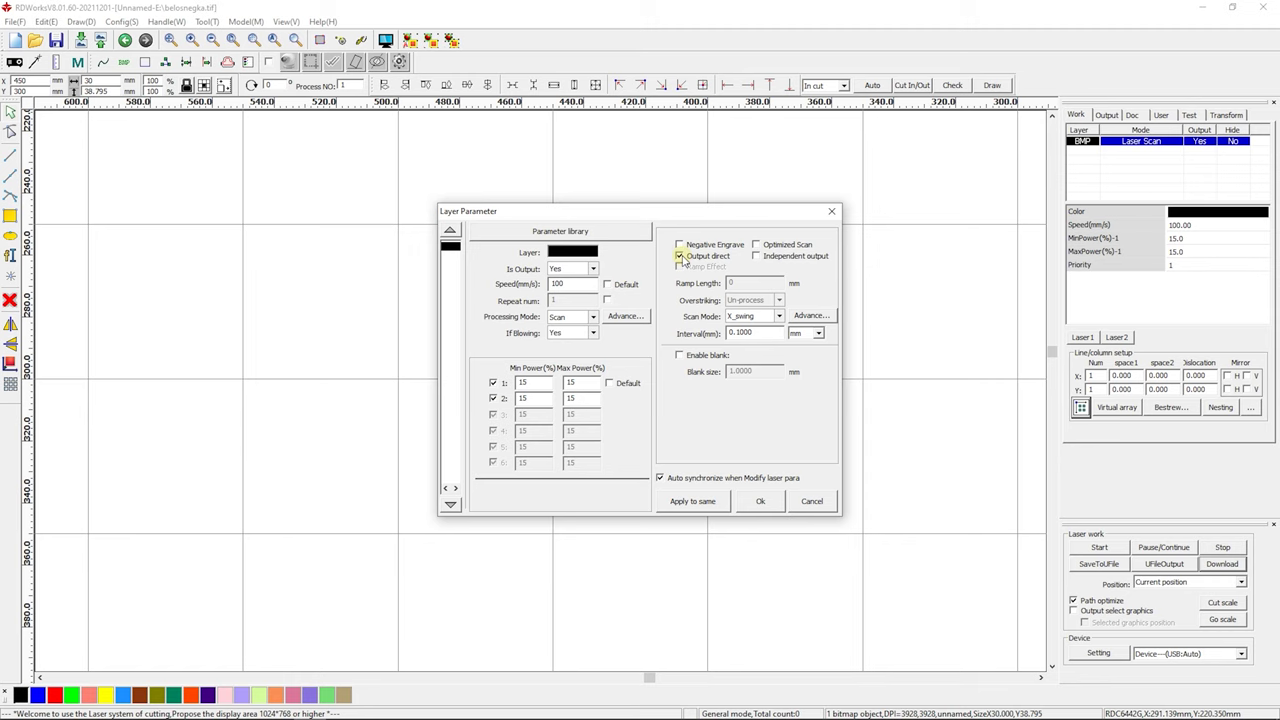
click(680, 256)
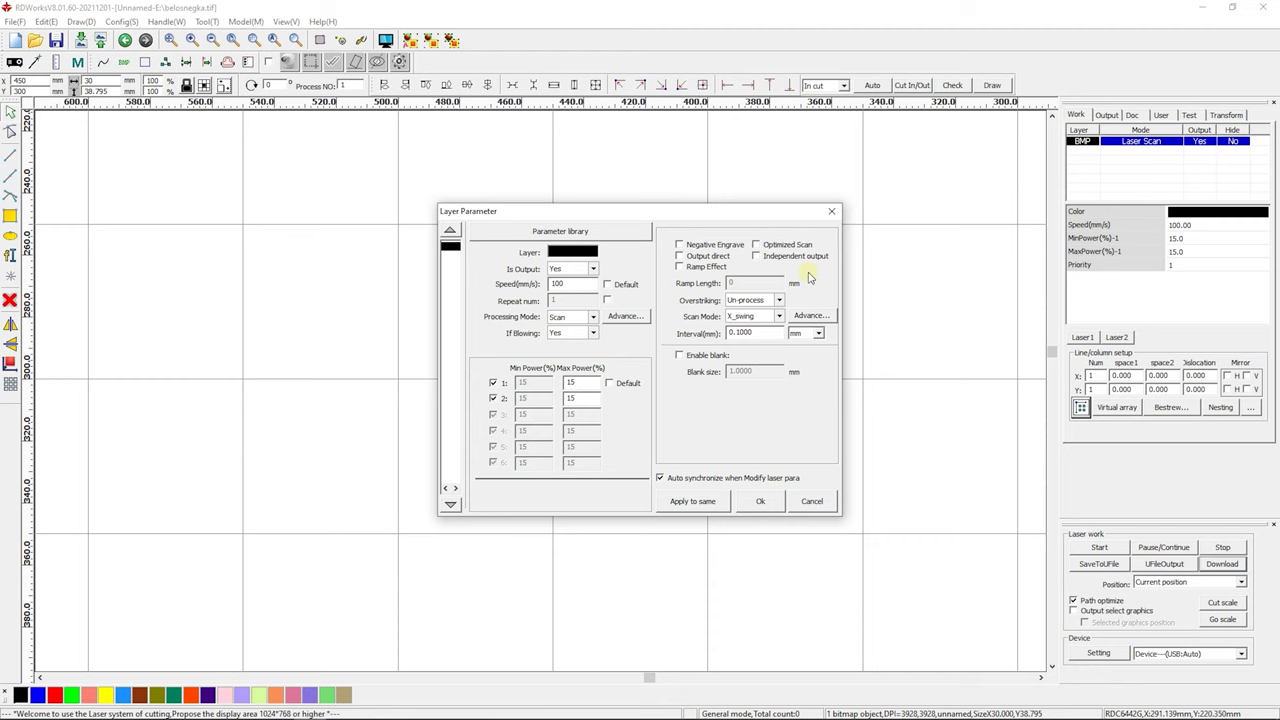
click(756, 256)
Tick Ramp Effect to reveal Ramp Length, then untick it again
click(679, 267)
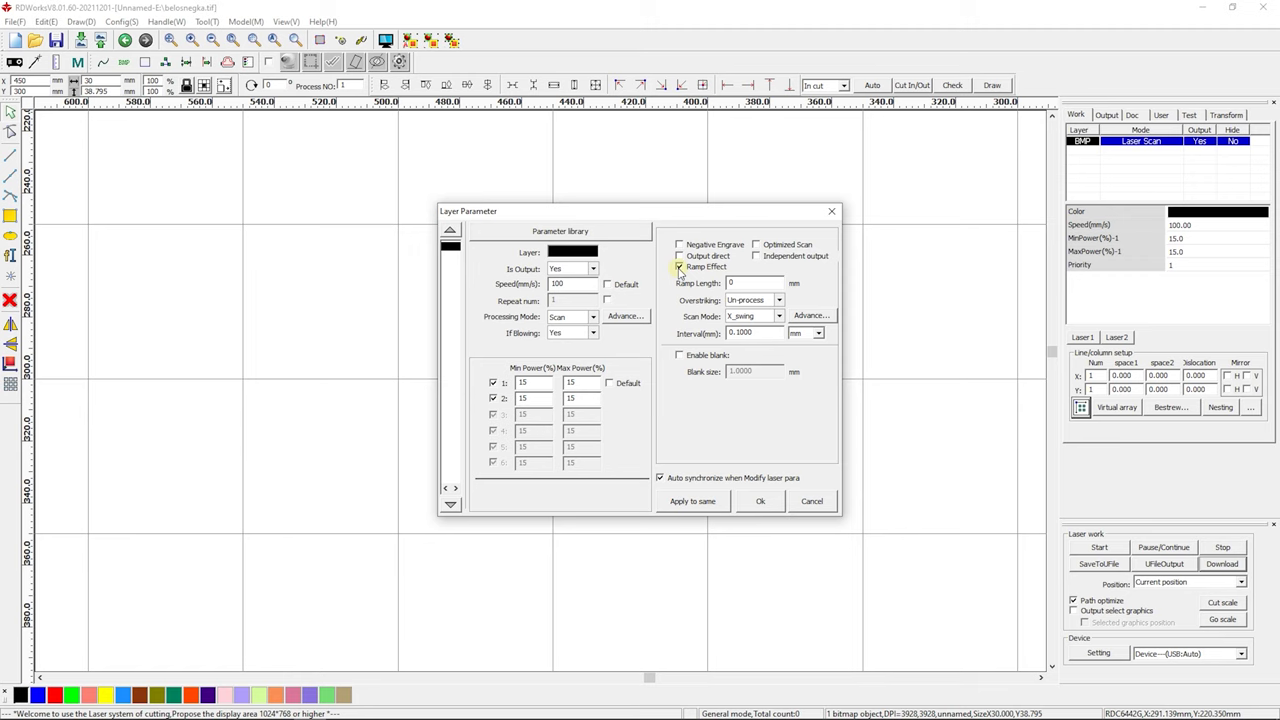
click(679, 267)
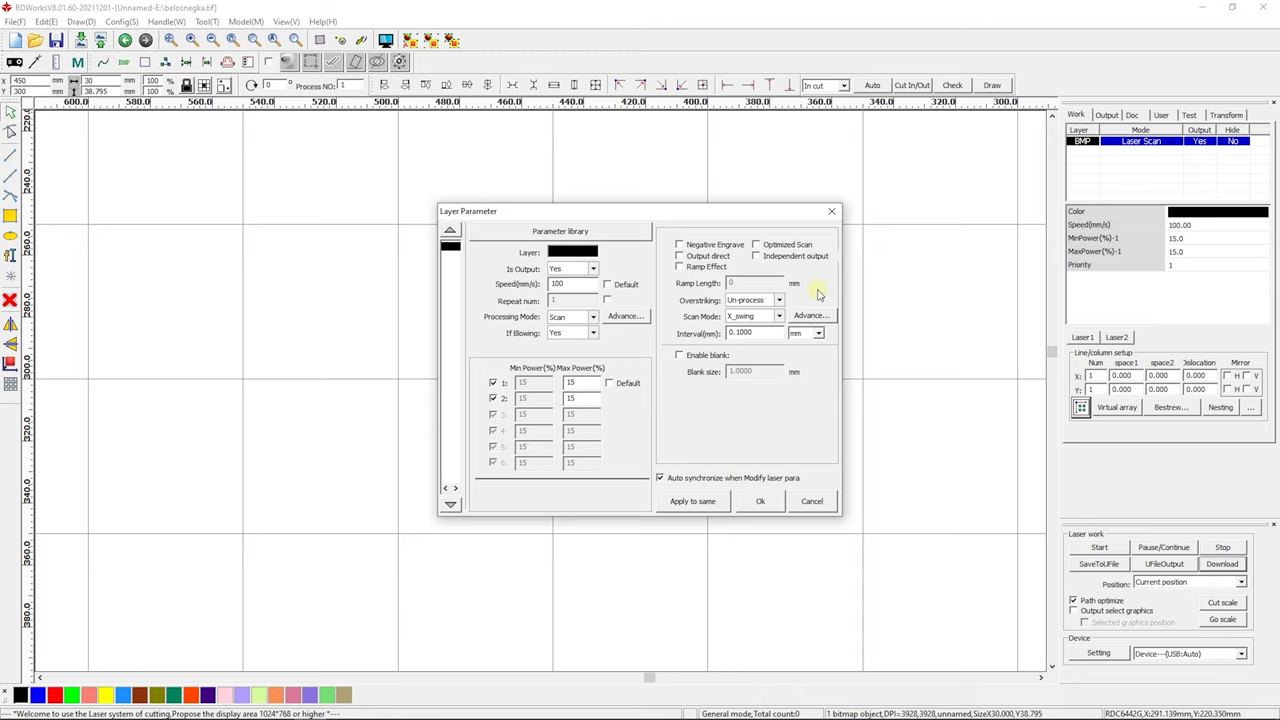
Re-enable Independent output and bring up the Scan Mode's Advance cut-after-sweeping settings
click(756, 256)
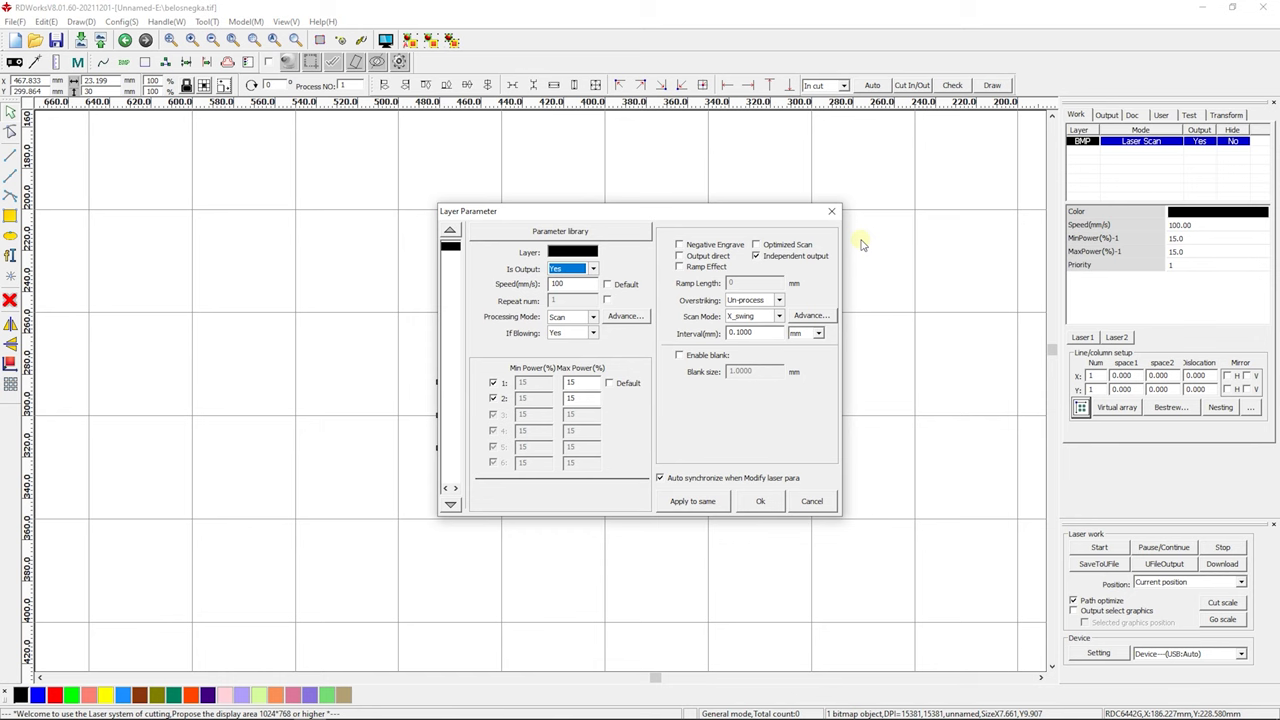
click(779, 316)
click(810, 316)
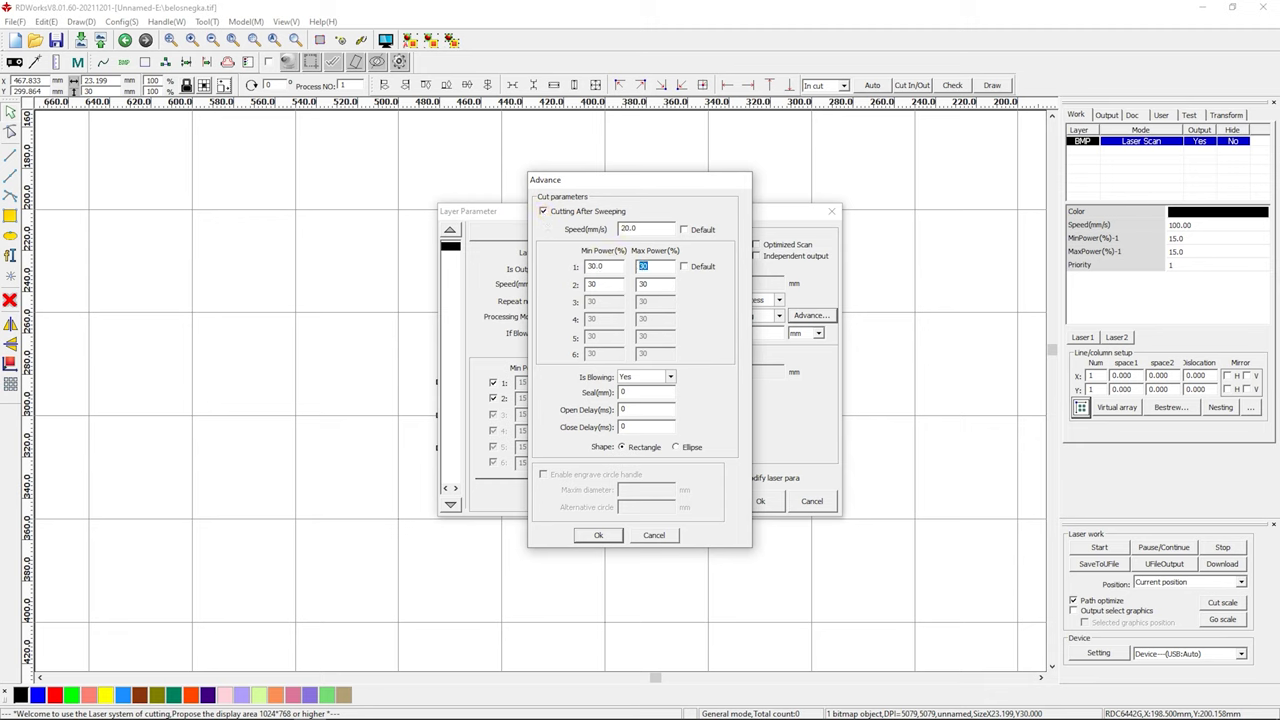
Accept the Cutting After Sweeping settings of 20 mm/s and 30% power
click(597, 537)
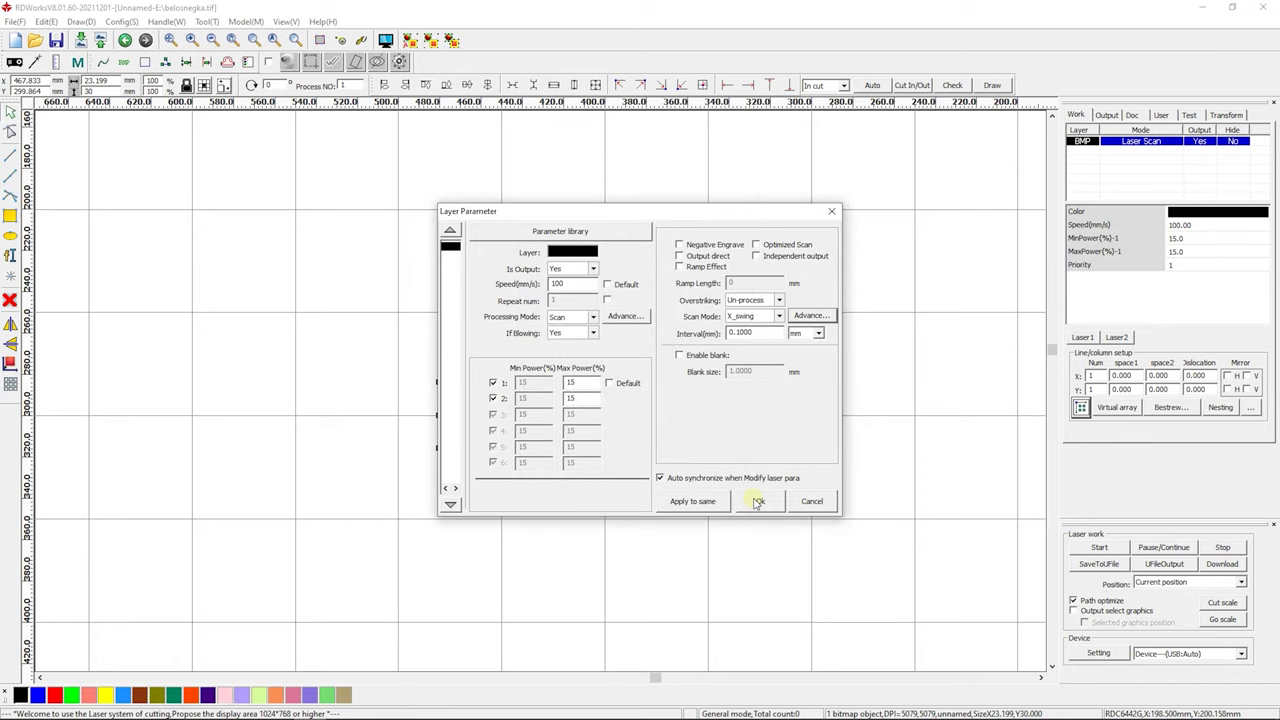